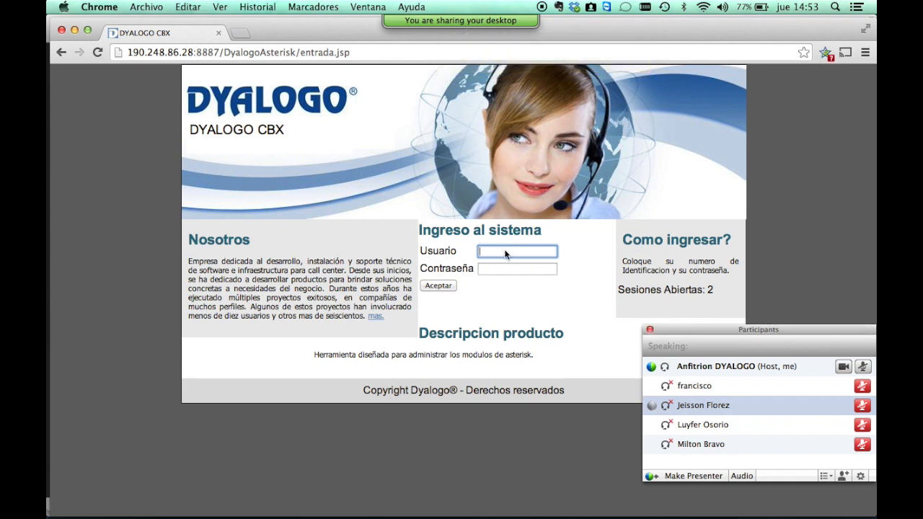
Sign in as administrador, re-entering the password after the failed attempts until the dashboard loads.
left_click(505, 252)
type("administrador")
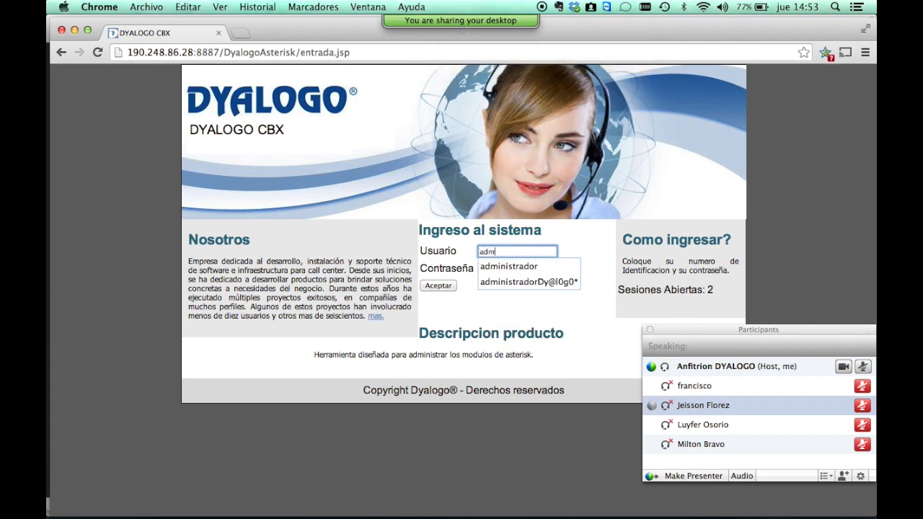
key("Tab")
type("*******")
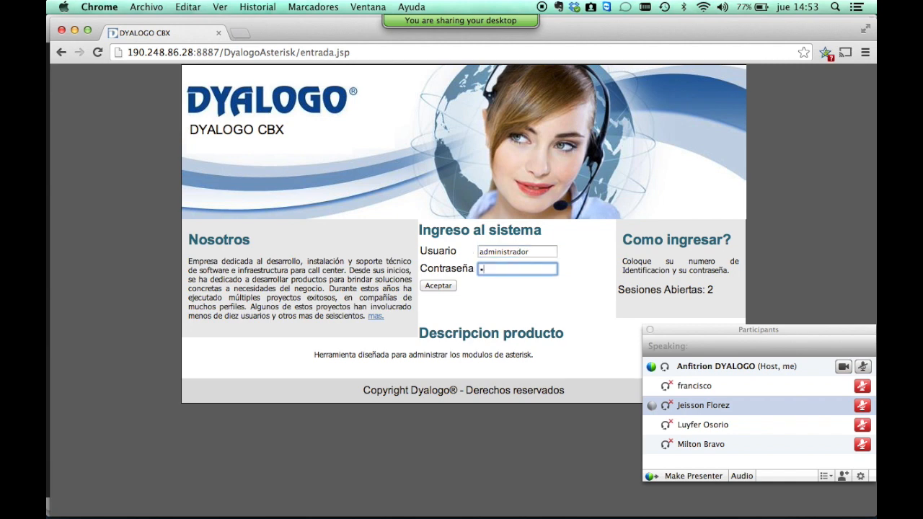
type("*")
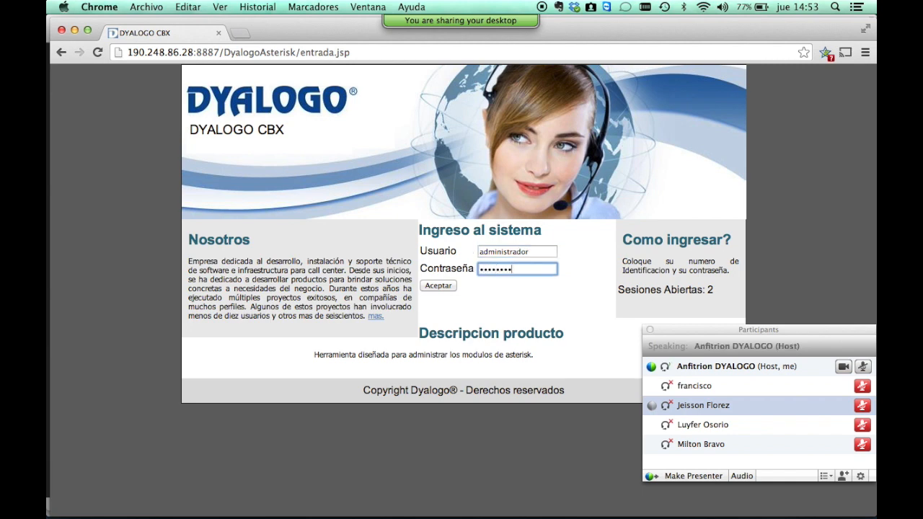
key("Return")
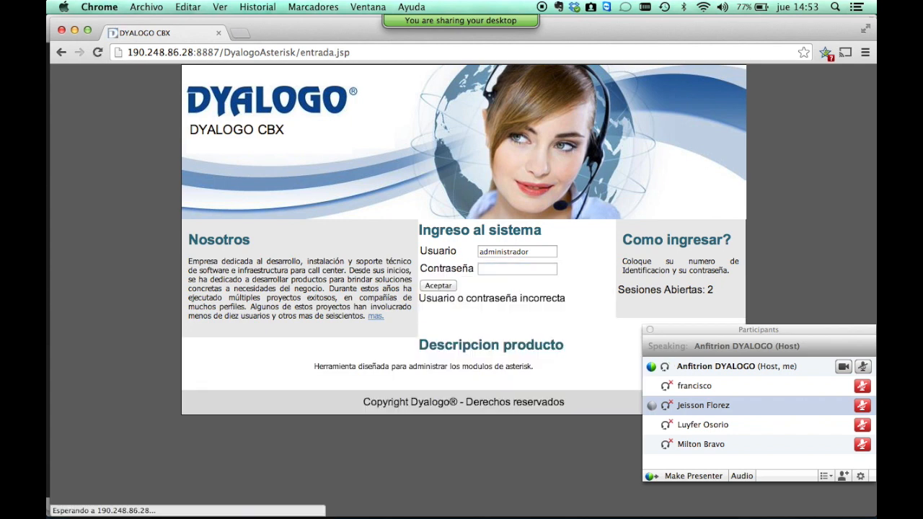
left_click(517, 268)
type("********")
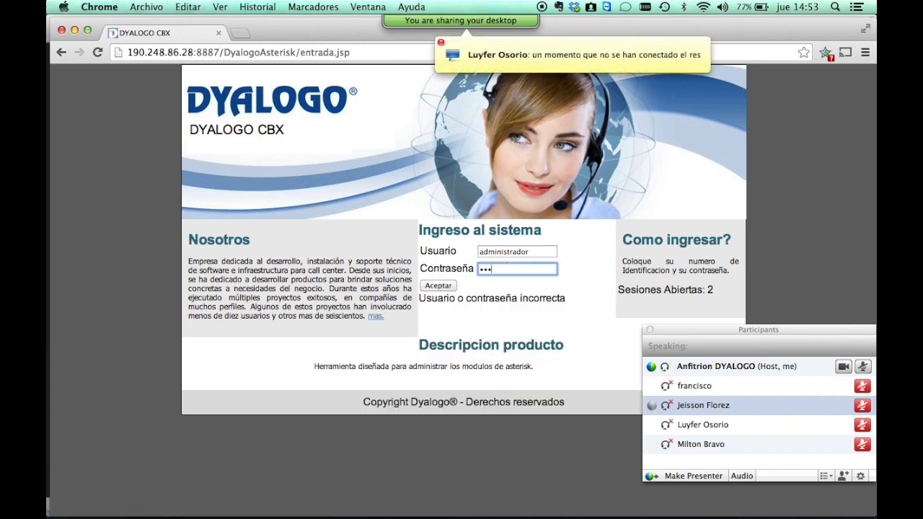
key("Return")
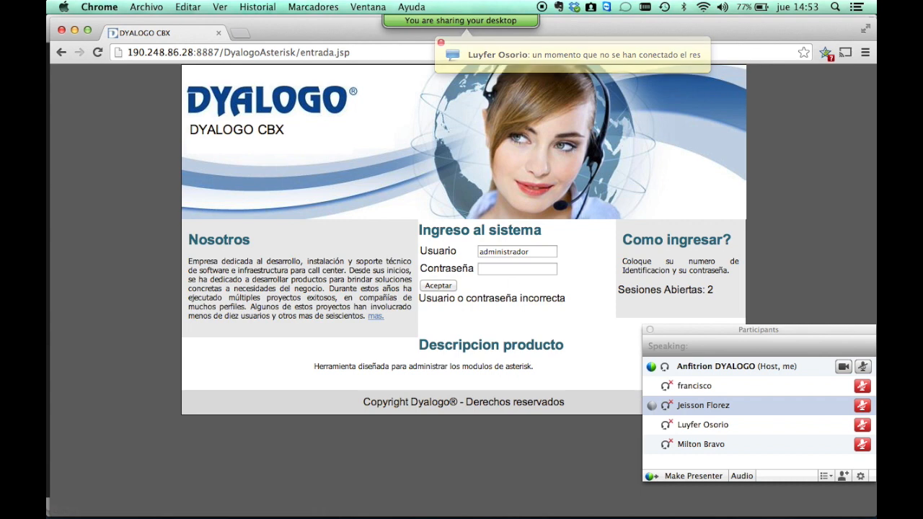
left_click(513, 269)
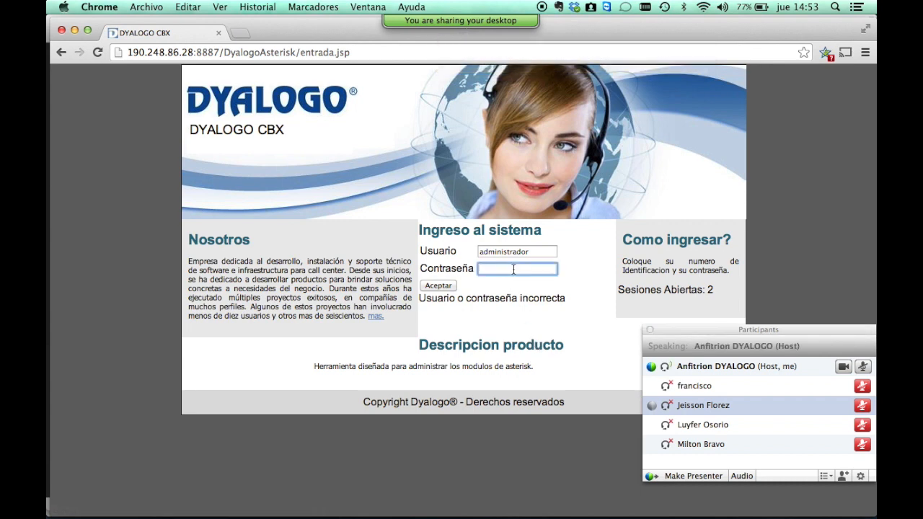
key("Return")
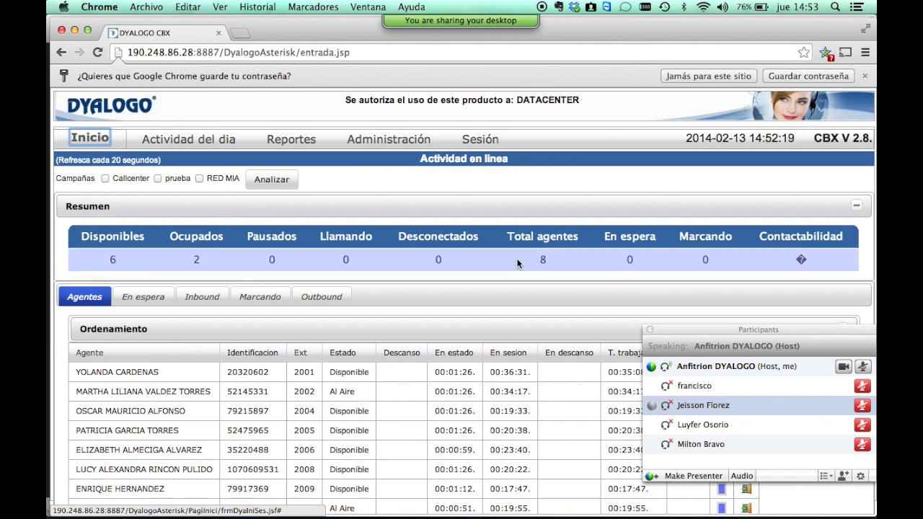
Dismiss Chrome's save-password bar, highlight the CBX version number, and open the Administración menu.
left_click(865, 77)
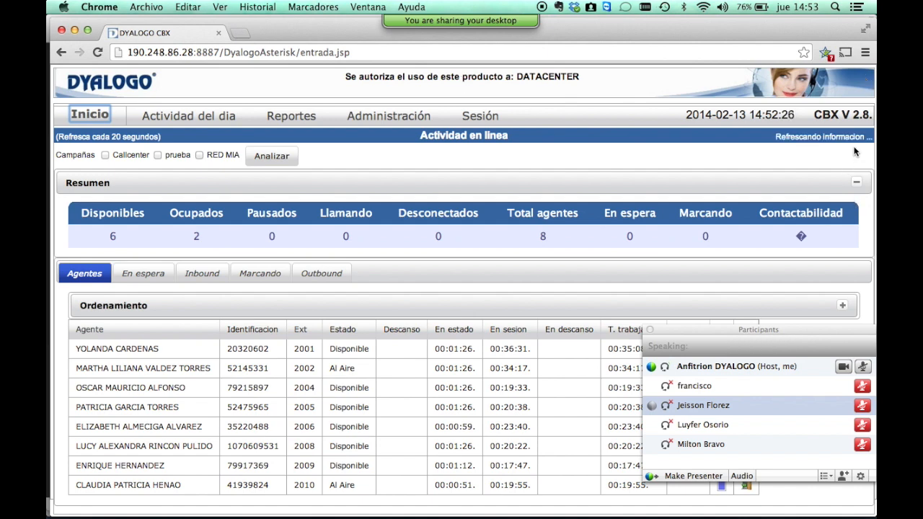
left_click_drag(853, 117, 870, 116)
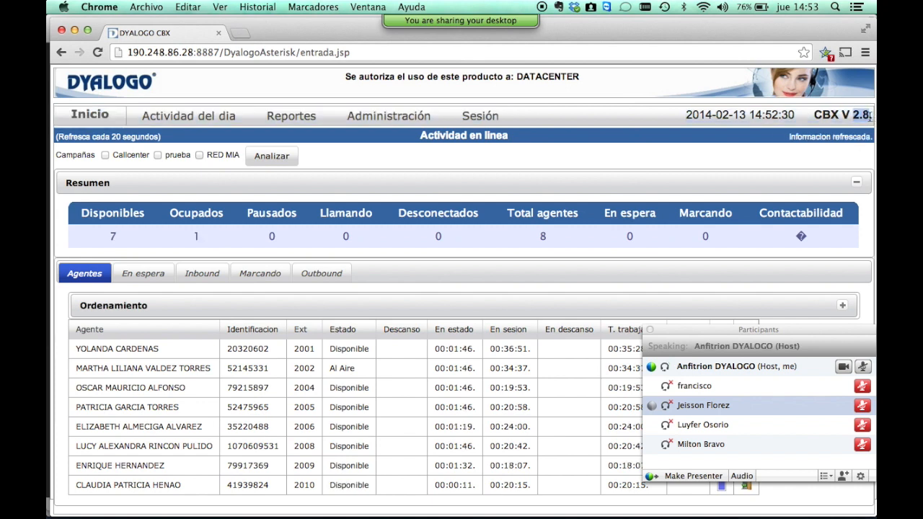
left_click(410, 126)
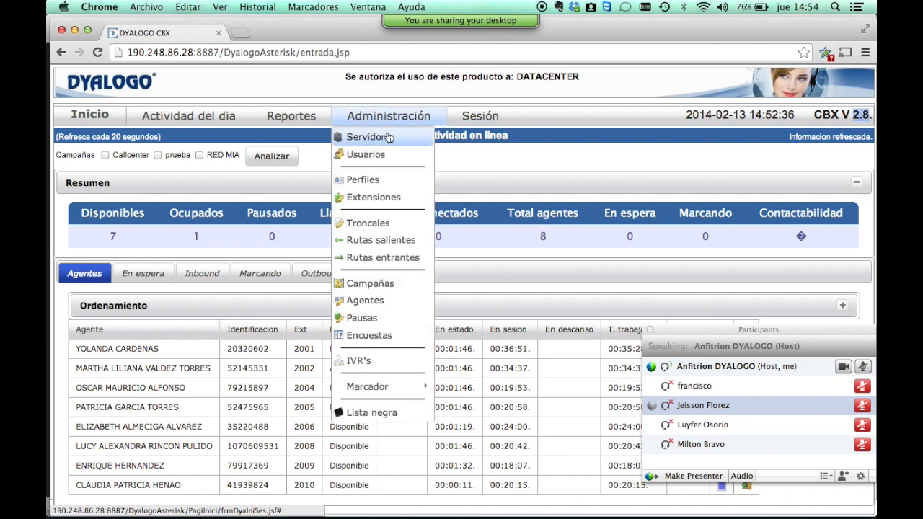
Go to Administración > Servidor and open the Audios page.
left_click(389, 137)
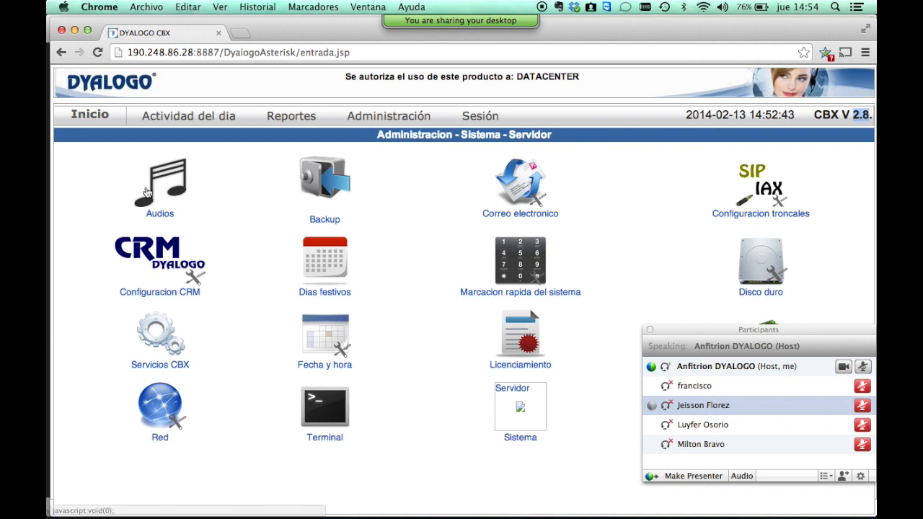
left_click(159, 189)
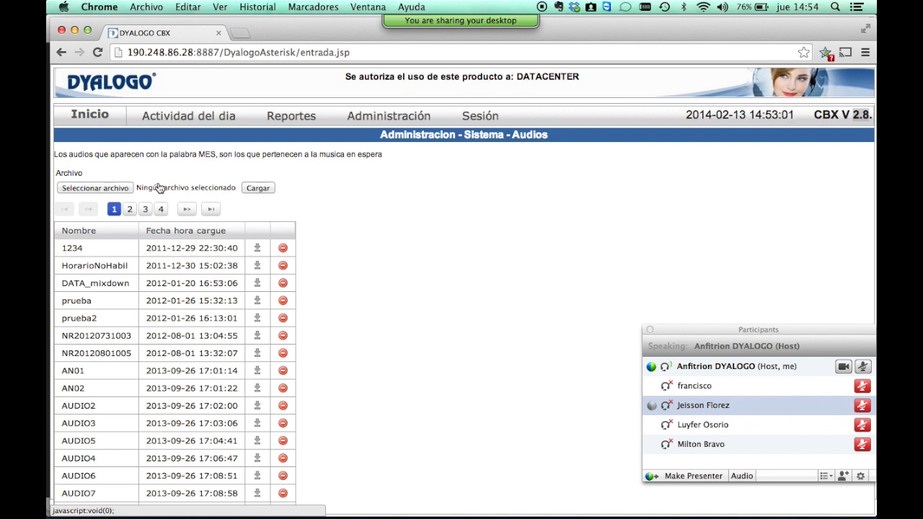
scroll(180, 258, "down", 2)
scroll(180, 259, "down", 8)
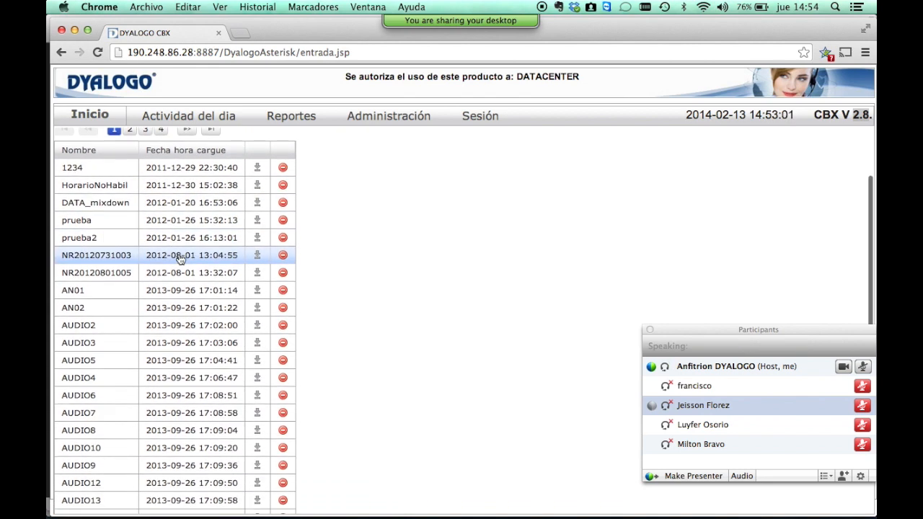
scroll(180, 259, "down", 3)
scroll(180, 260, "up", 4)
scroll(180, 259, "up", 8)
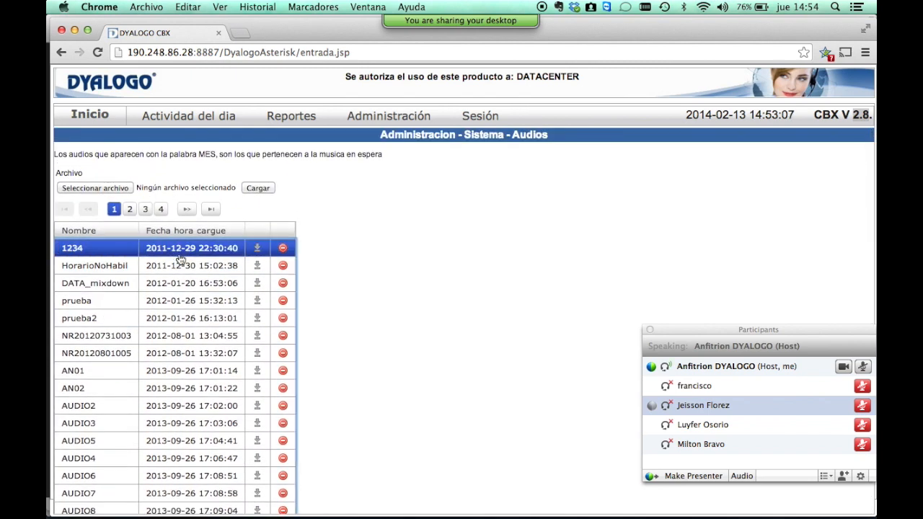
left_click(94, 188)
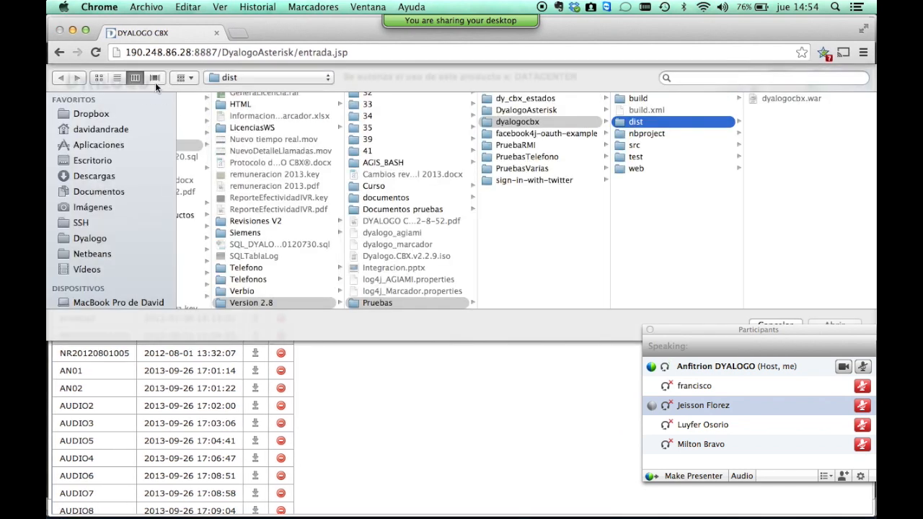
key("Escape")
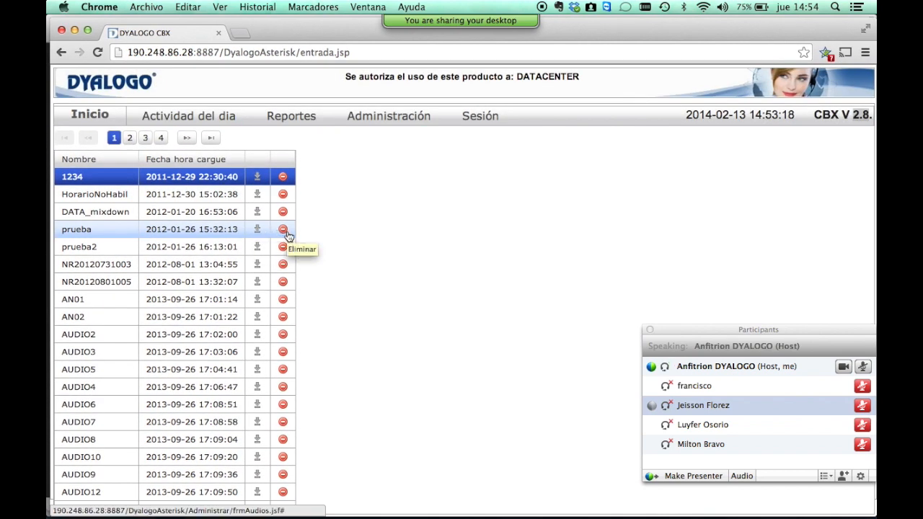
left_click(212, 281)
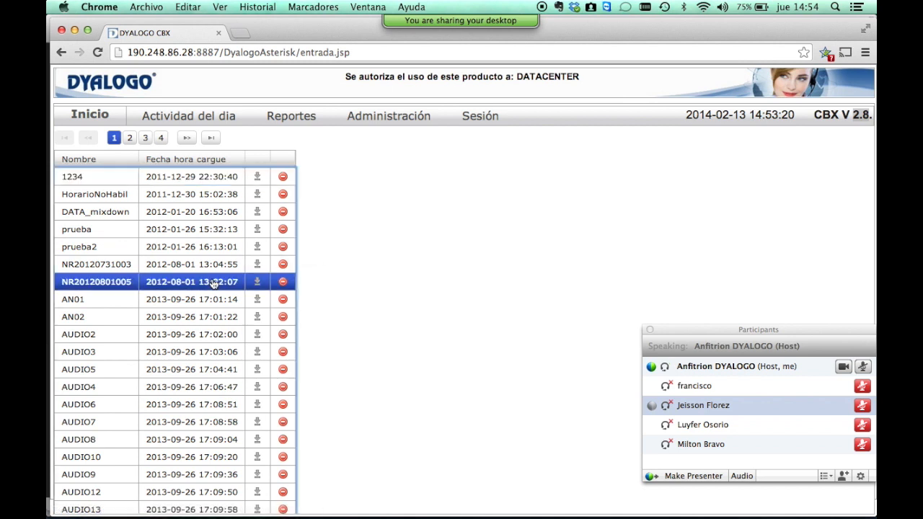
left_click(210, 322)
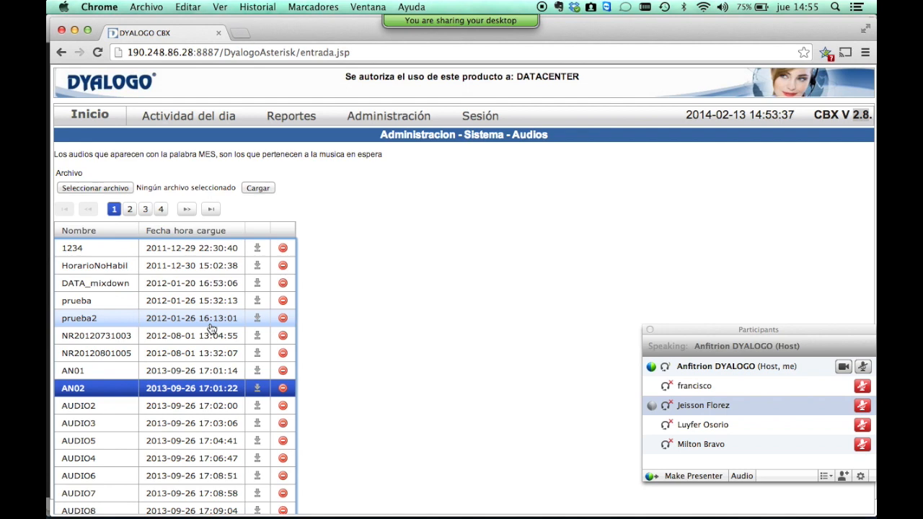
scroll(211, 328, "down", 10)
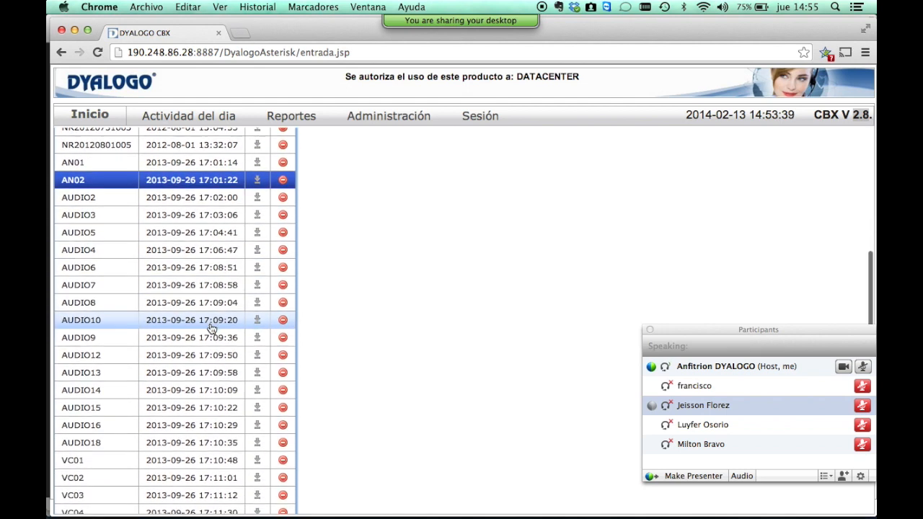
scroll(211, 327, "up", 10)
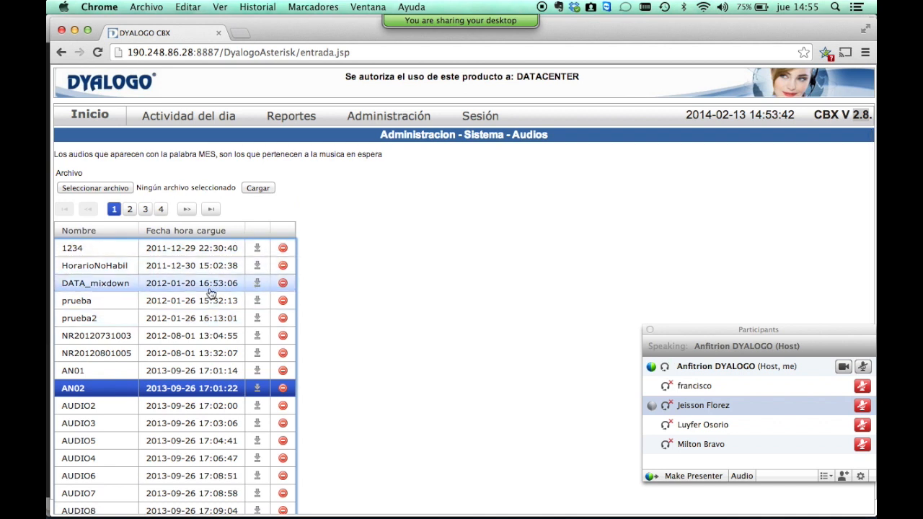
left_click(187, 284)
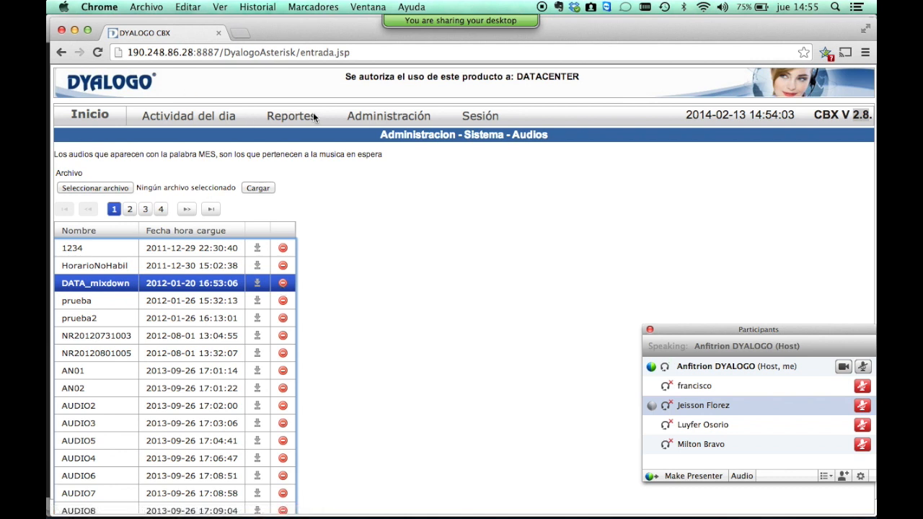
Return to the Administración – Sistema – Servidor page via the Administración menu.
mouse_move(372, 118)
left_click(346, 137)
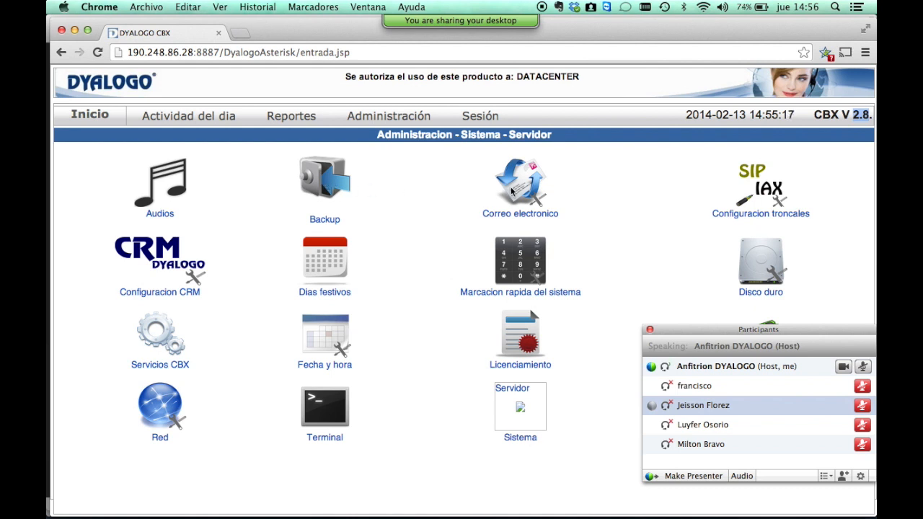
Open the email server settings and enter smtp.google.com as the SMTP server.
left_click(511, 192)
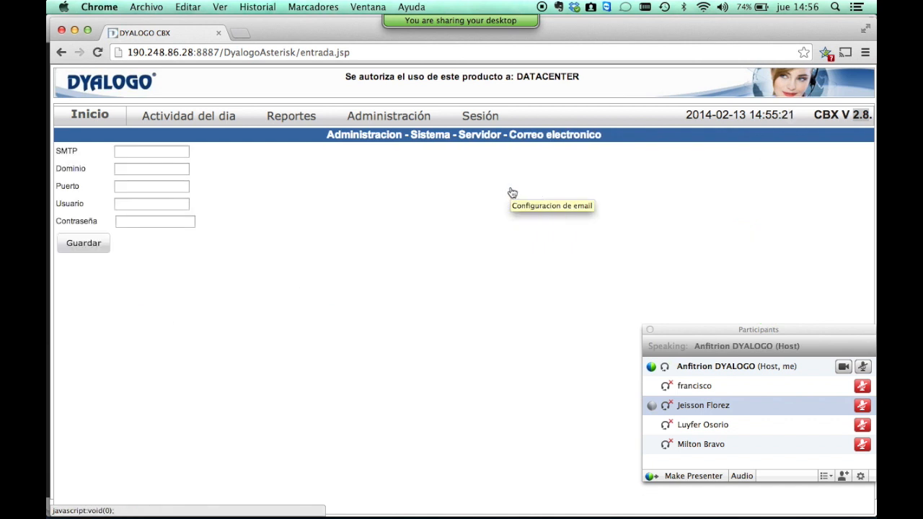
left_click(158, 150)
key("Tab")
key("Tab")
key("Tab")
key("Tab")
left_click(152, 204)
left_click(153, 186)
left_click(152, 168)
left_click(152, 151)
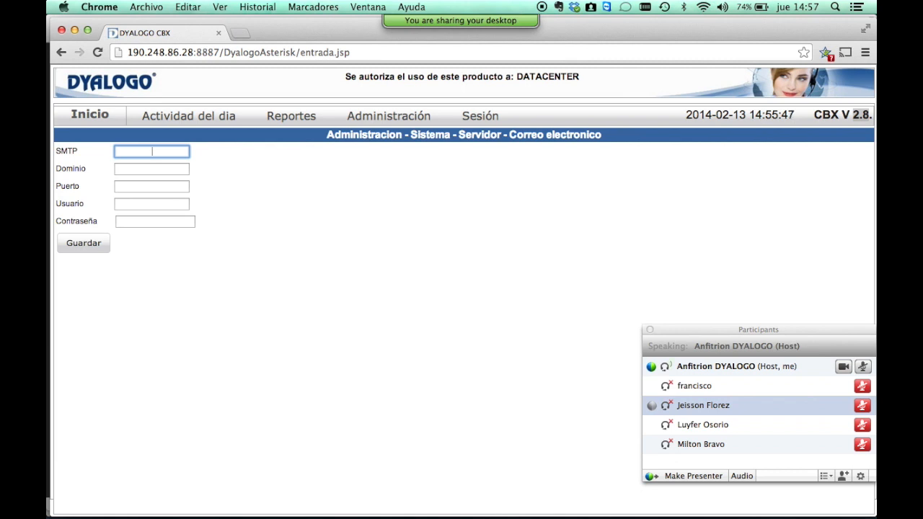
type("smtp.google.com")
left_click(152, 169)
key("shift+Tab")
key("Tab")
left_click(152, 186)
left_click(152, 168)
Enter domain dyalogo.com, port 1433, a user and password, then leave unsaved for trunk configuration.
type("dyalogo.com")
key("Tab")
type("1433")
key("Tab")
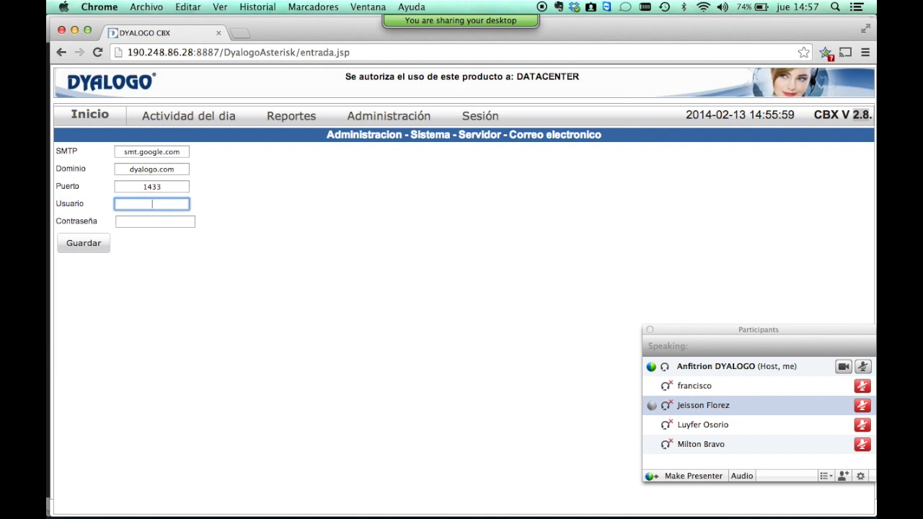
key("Tab")
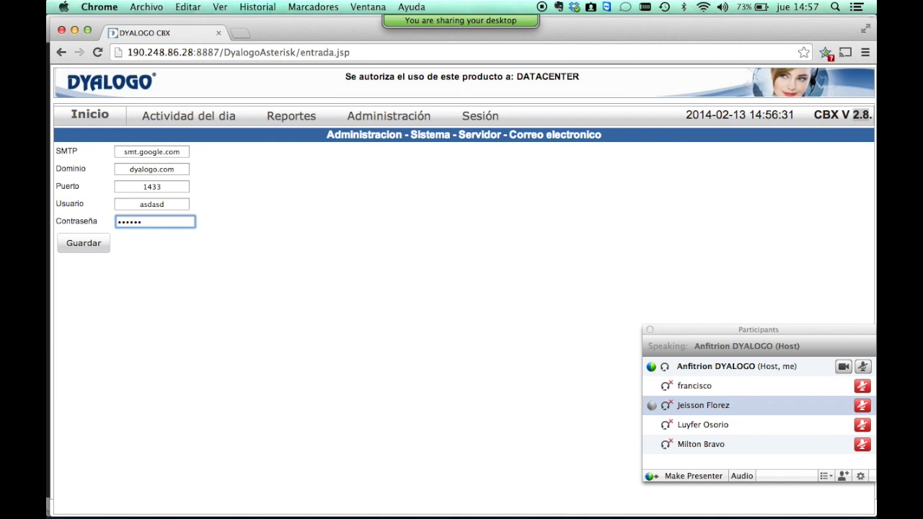
left_click(62, 52)
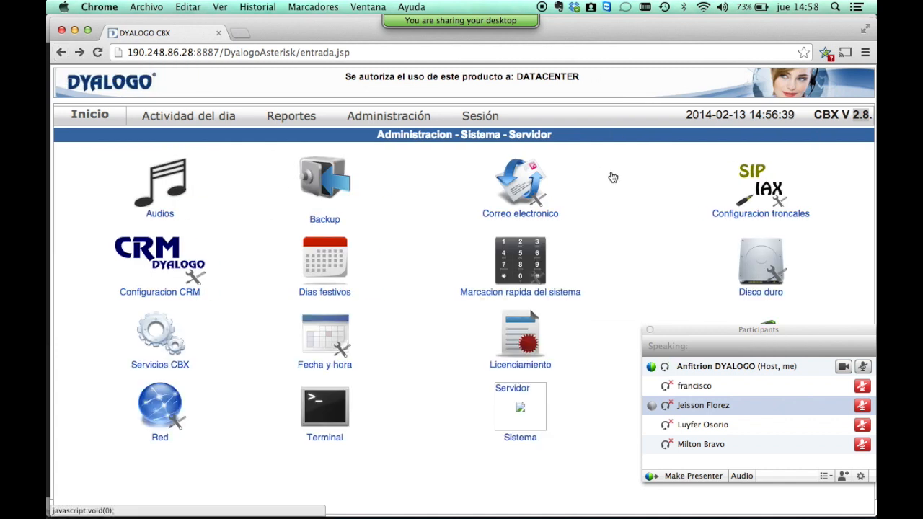
left_click(768, 187)
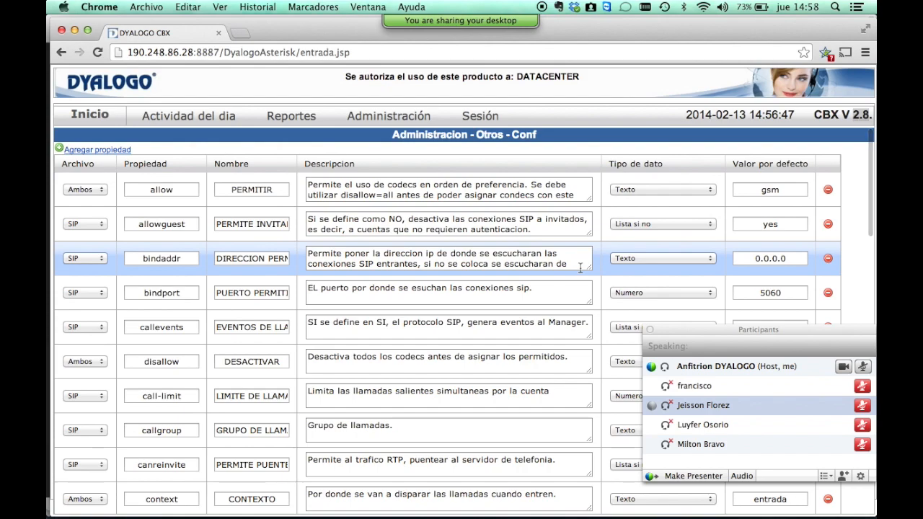
scroll(581, 269, "down", 5)
scroll(579, 268, "down", 10)
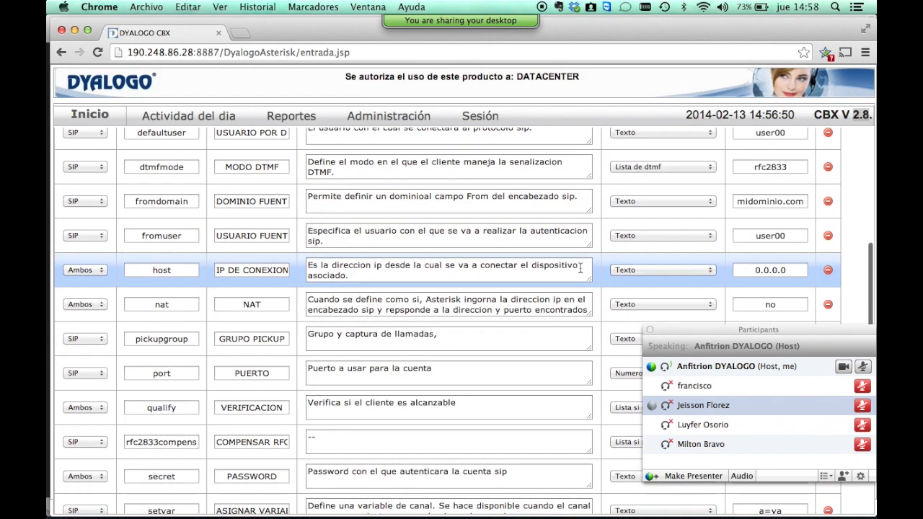
scroll(579, 268, "up", 10)
scroll(580, 269, "up", 5)
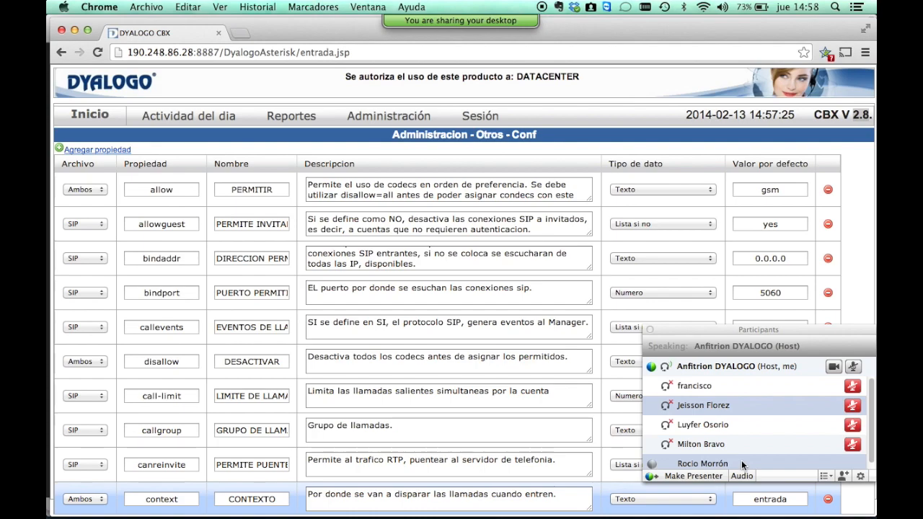
scroll(447, 364, "down", 5)
scroll(447, 370, "down", 9)
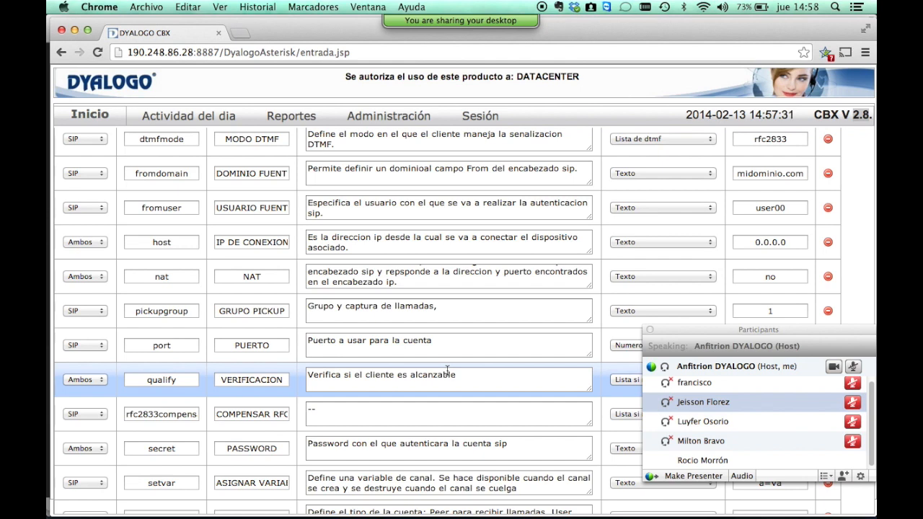
Open CRM configuration, keep MySQL as the database type, and step through the empty connection fields.
left_click(61, 53)
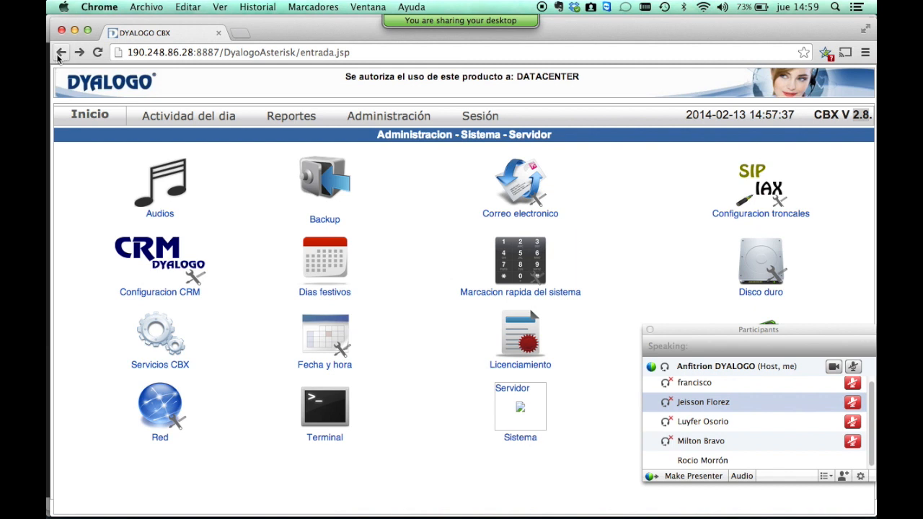
left_click(163, 269)
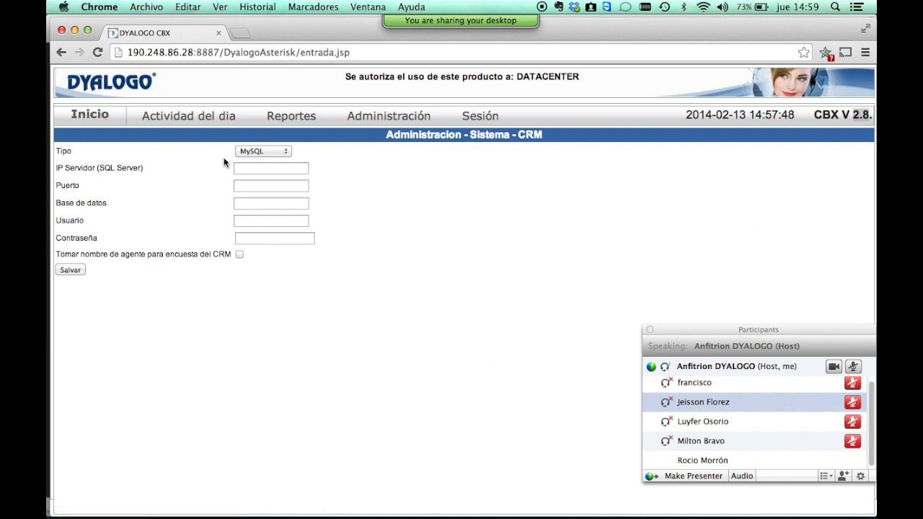
left_click(257, 152)
left_click(255, 152)
left_click(264, 167)
left_click(265, 185)
left_click(268, 200)
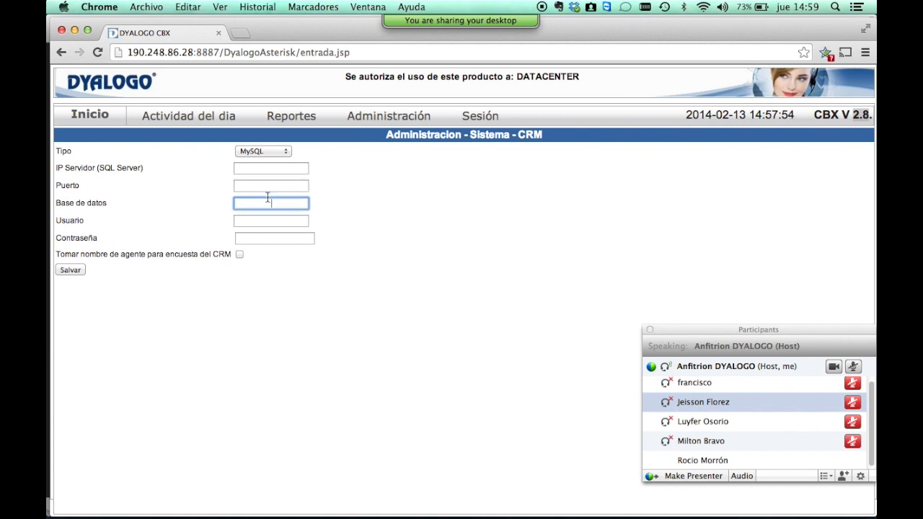
left_click(271, 220)
left_click(269, 236)
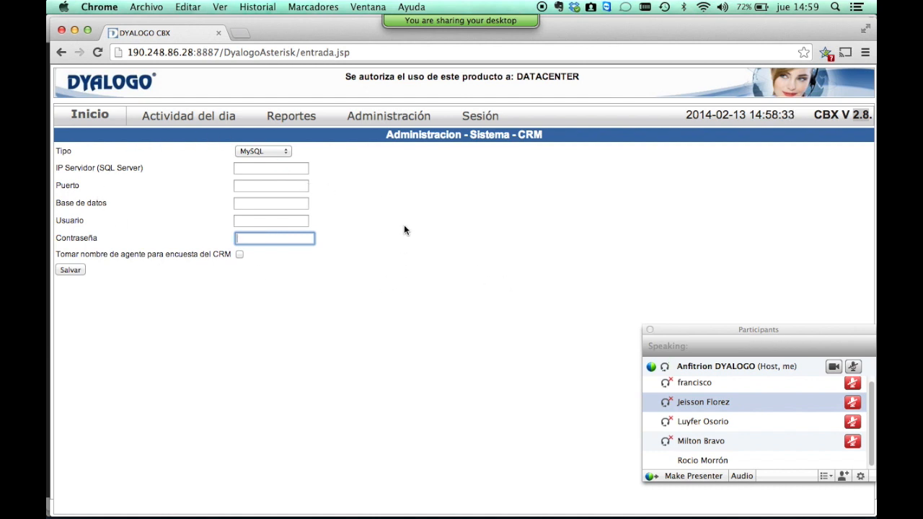
Add a new holiday dated 2014-05-01 on the Días festivos page.
left_click(55, 51)
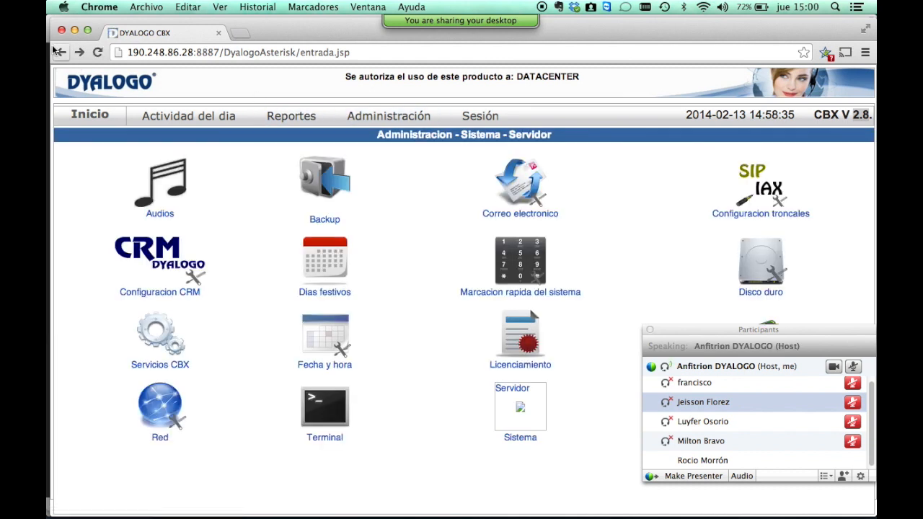
left_click(324, 273)
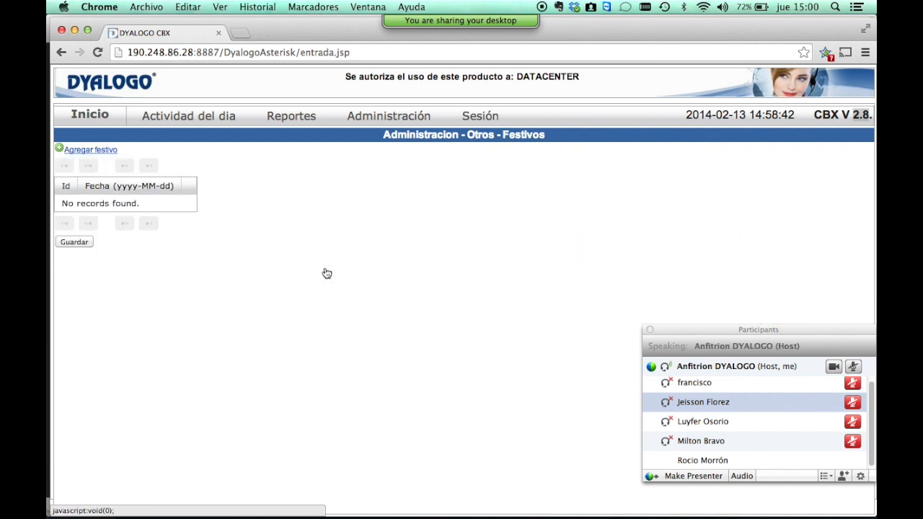
left_click(102, 151)
left_click(119, 206)
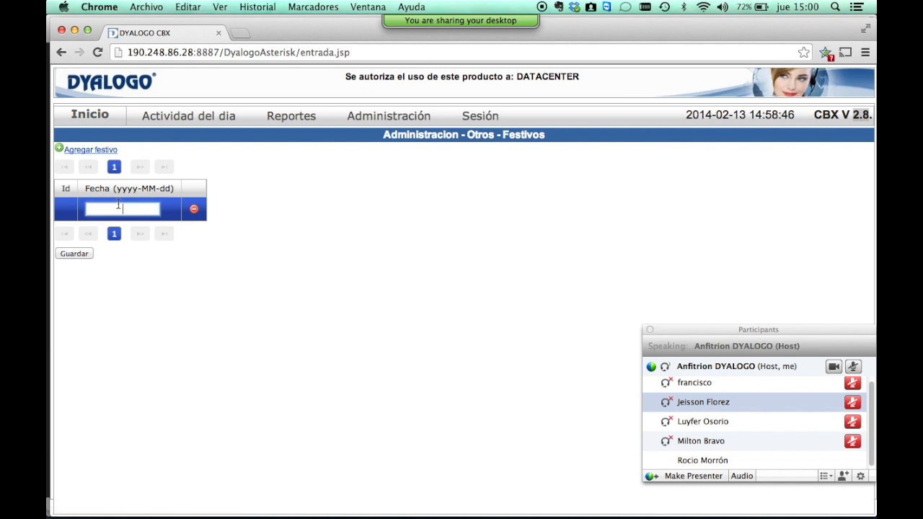
type("2014-0501")
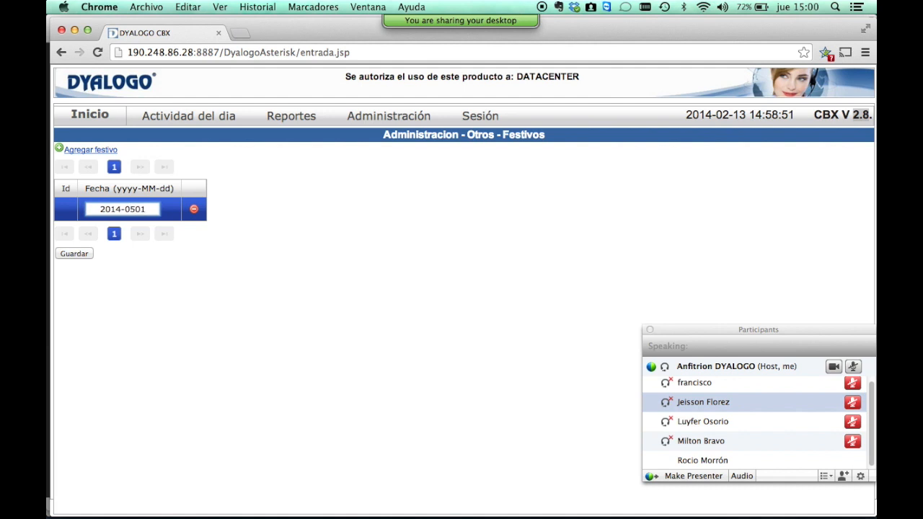
key("Left")
key("Left")
type("-")
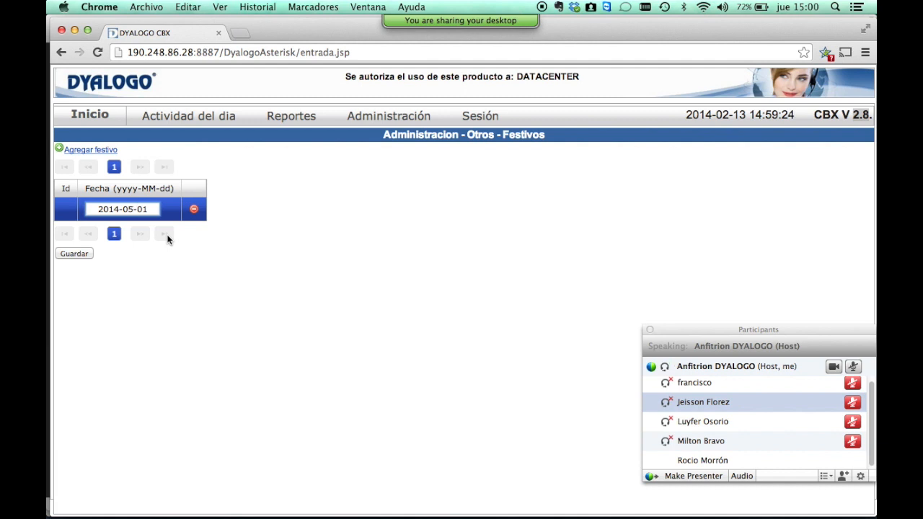
Open the system speed-dial page and select its existing dial-0 ETB entry.
left_click(379, 119)
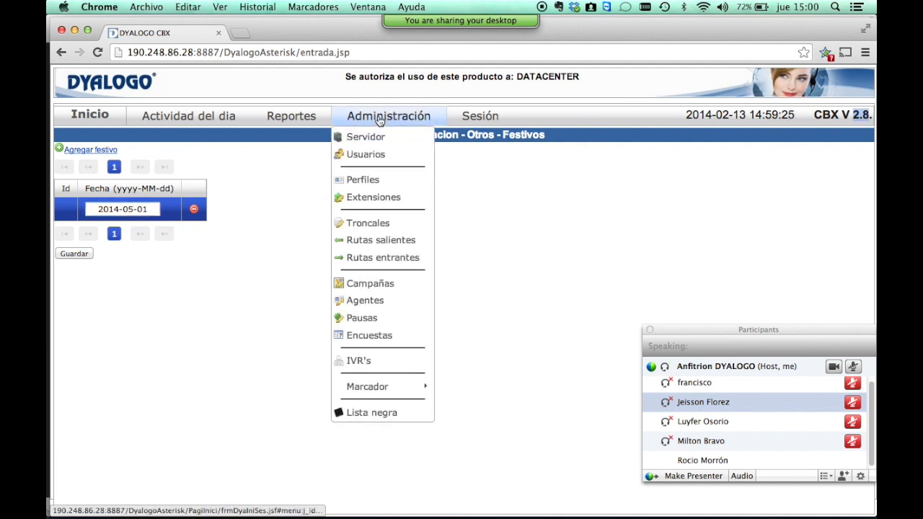
left_click(61, 53)
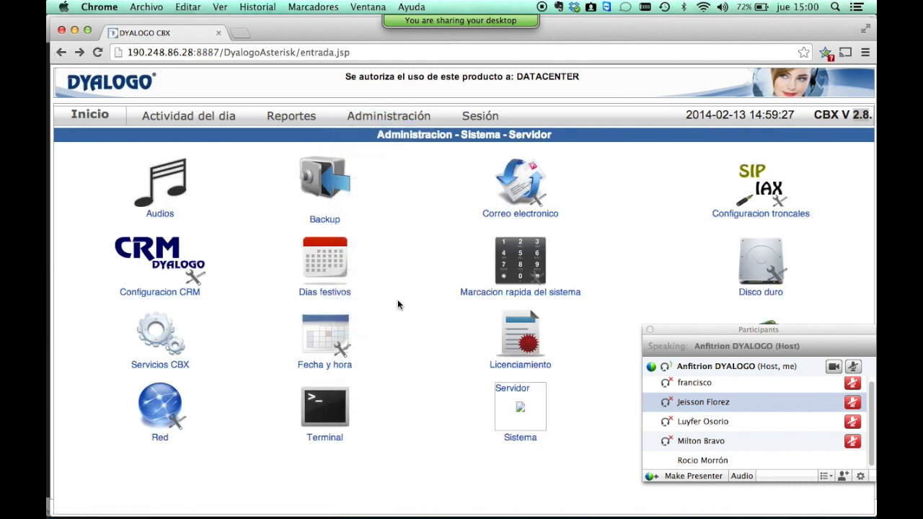
left_click(525, 274)
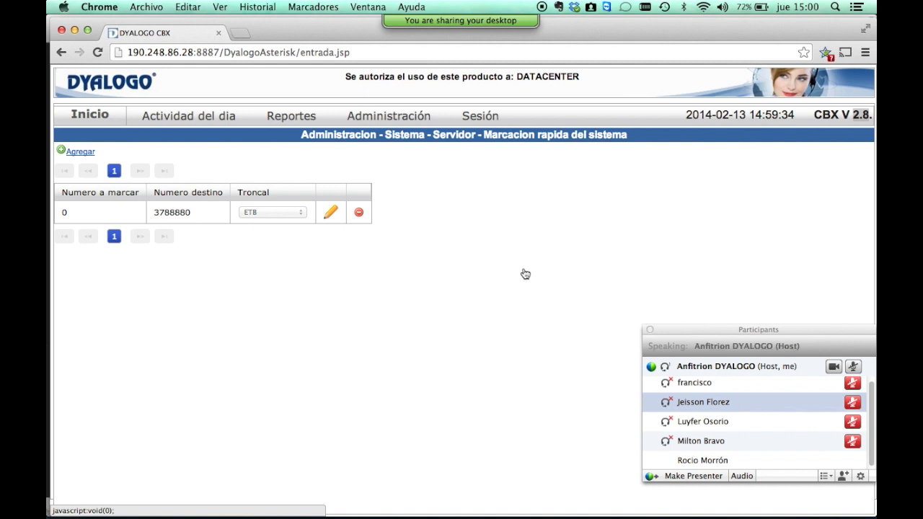
left_click(204, 212)
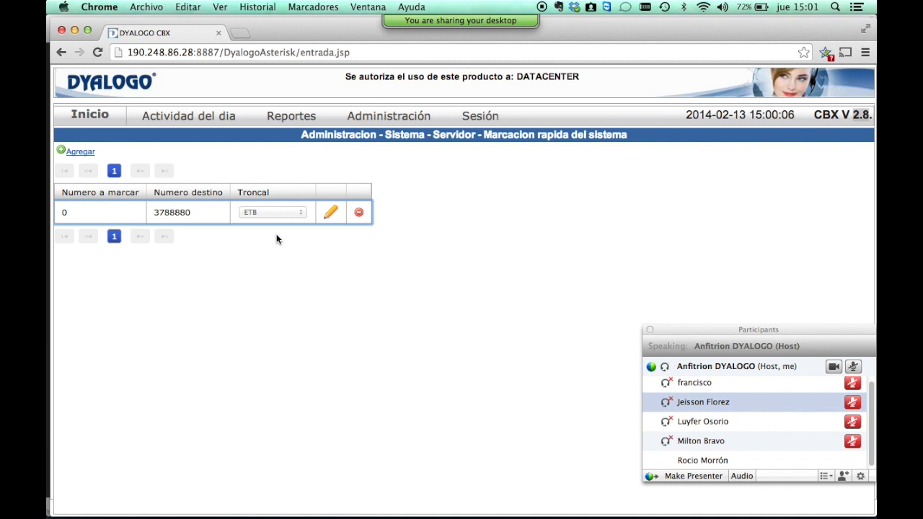
Add a speed-dial entry with dial code 76, a toll-free destination number and the giros trunk.
left_click(81, 152)
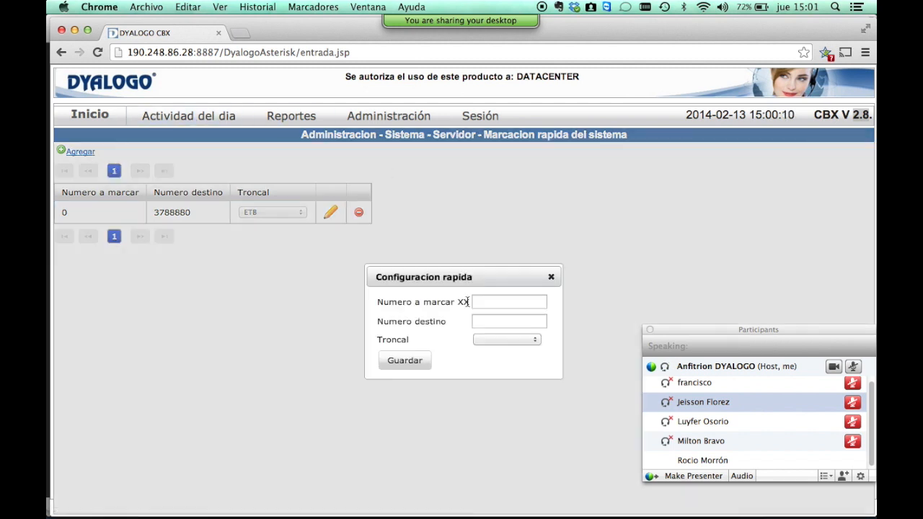
left_click(499, 303)
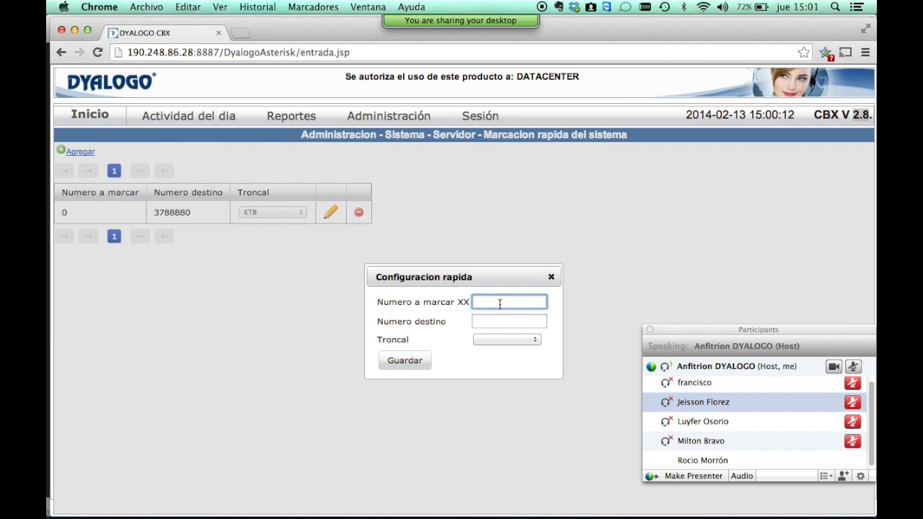
type("76")
key("Tab")
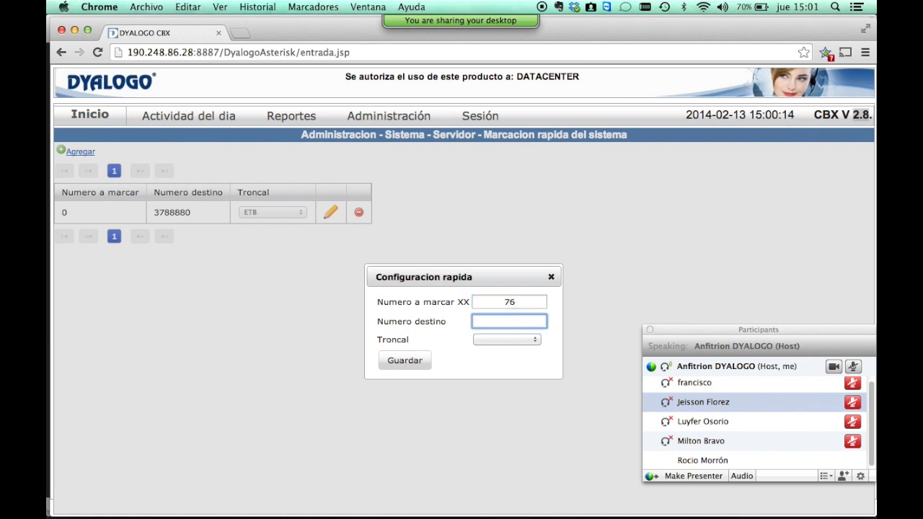
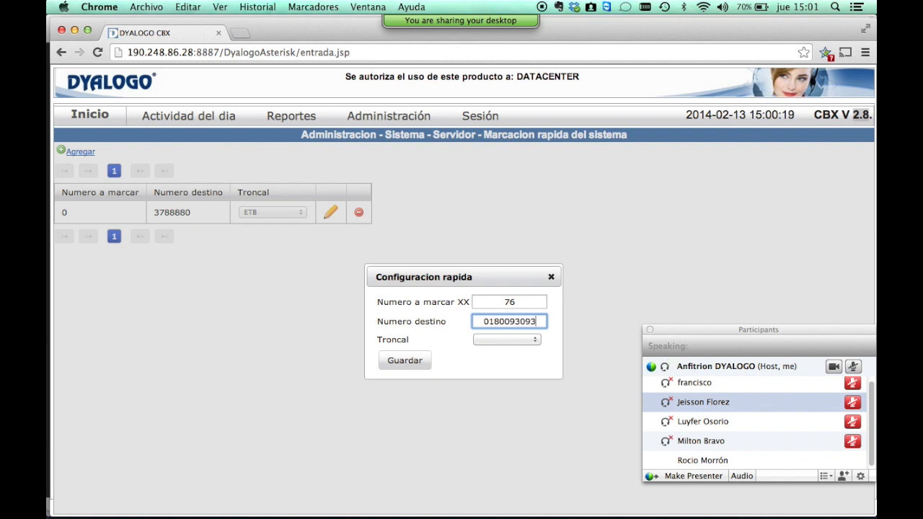
left_click(504, 340)
left_click(475, 390)
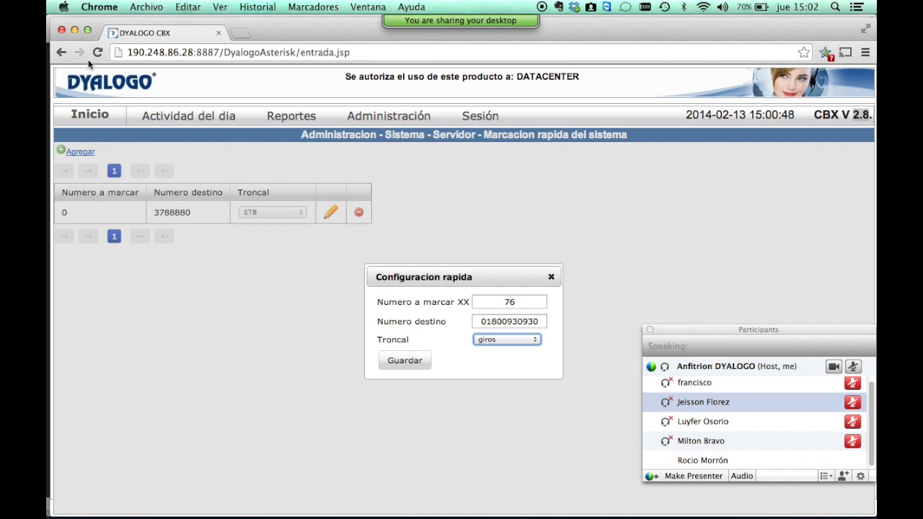
View hard-disk usage (root 80%, recordings 41%) and briefly highlight the /dy_grabaciones mount point.
left_click(59, 53)
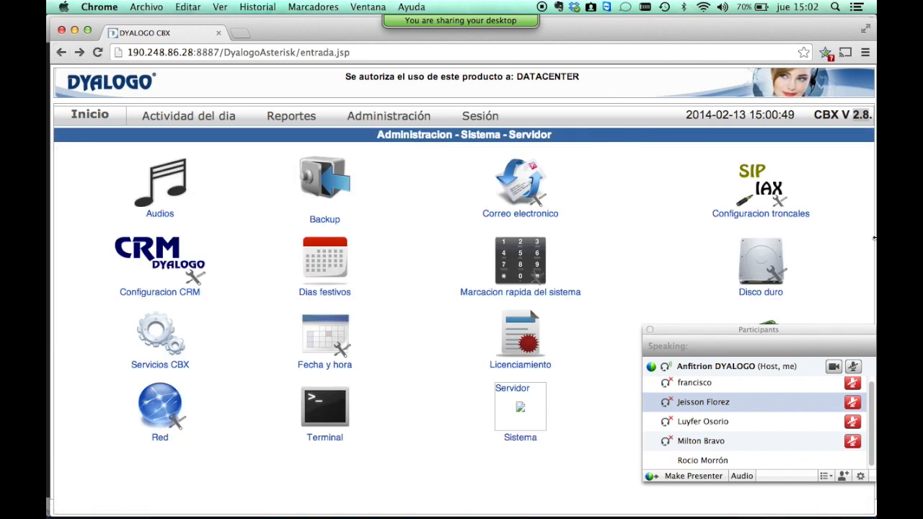
left_click(766, 265)
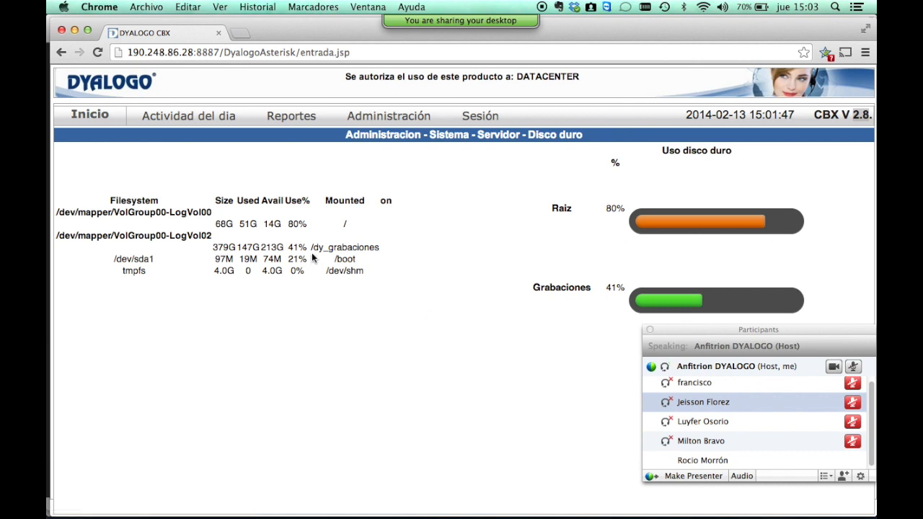
left_click_drag(309, 252, 335, 224)
left_click(351, 232)
Check the CBX services status (Marcador stopped; Telefonia, App server, MySQL running), then return to Servidor.
left_click(61, 53)
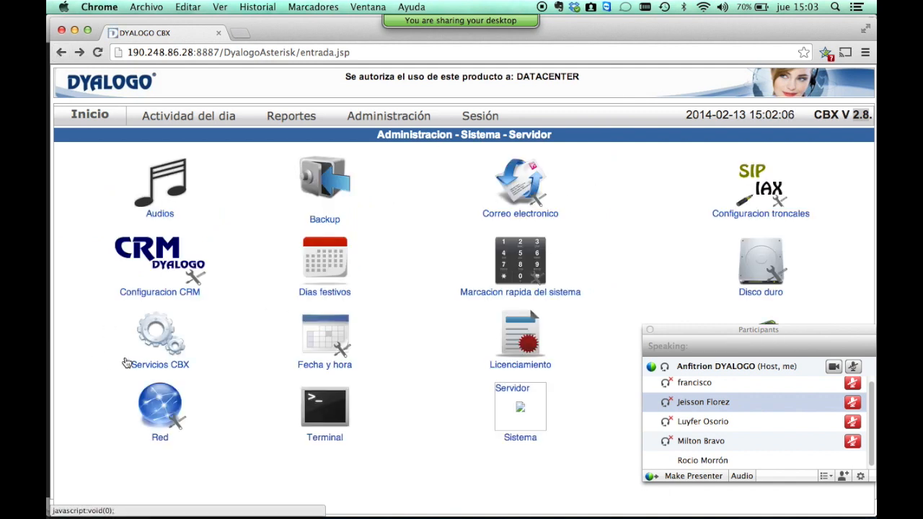
left_click(155, 333)
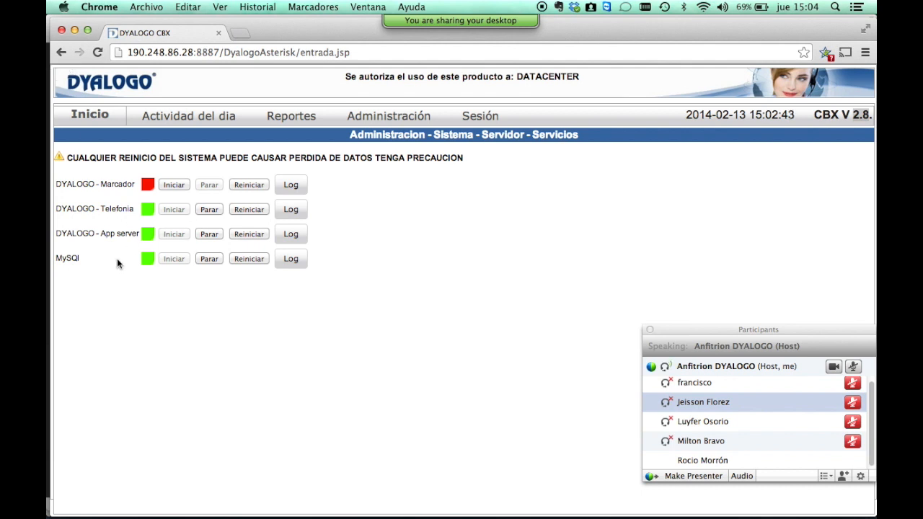
left_click(60, 52)
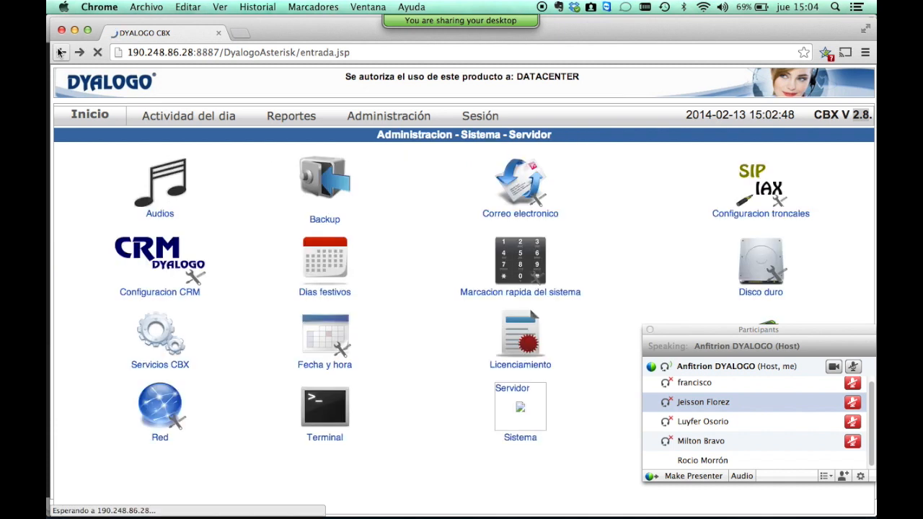
left_click(334, 340)
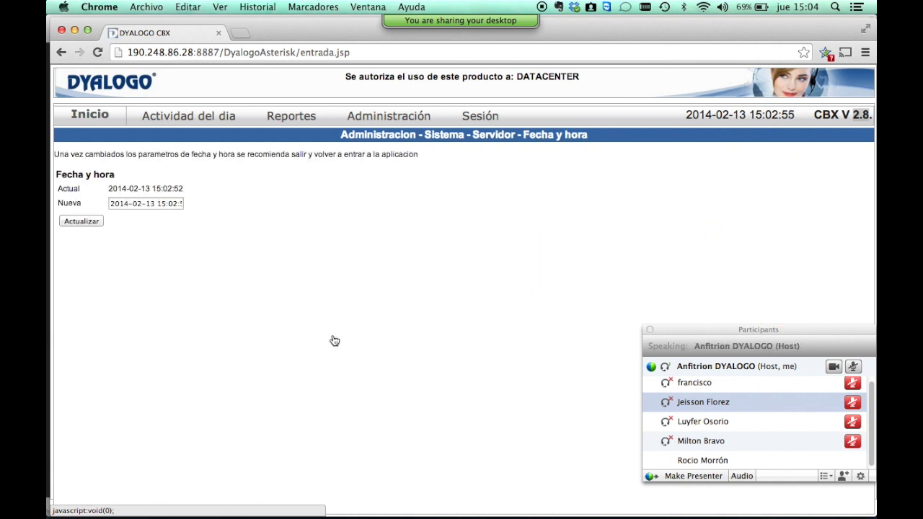
left_click(62, 55)
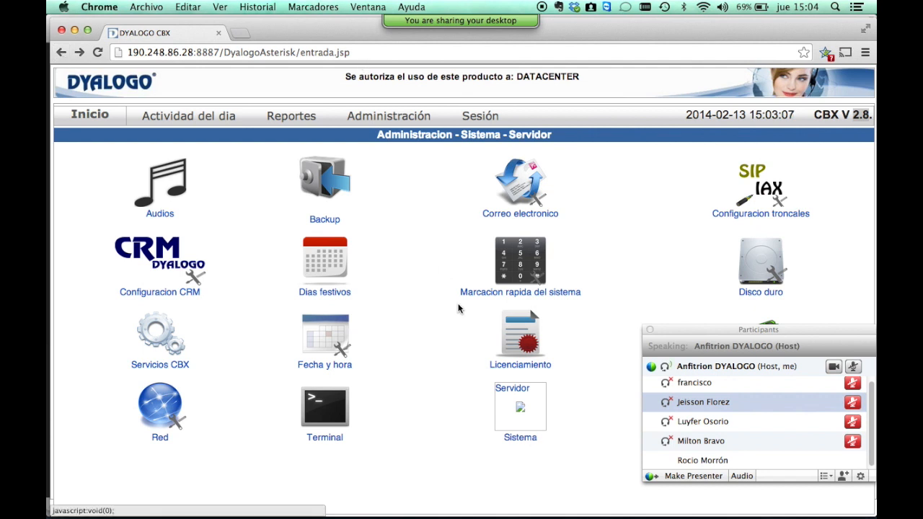
left_click(525, 357)
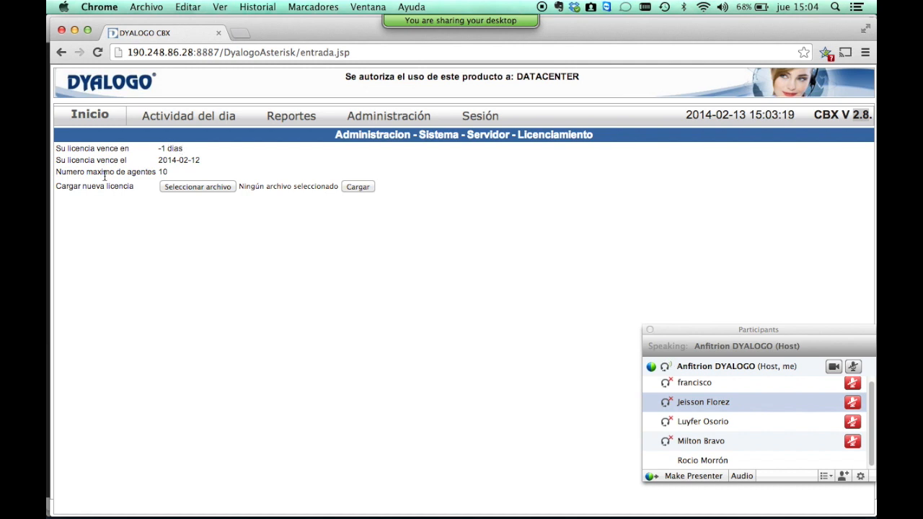
Highlight the licence details: a 10-agent licence that expired on 2014-02-12.
left_click_drag(61, 173, 188, 170)
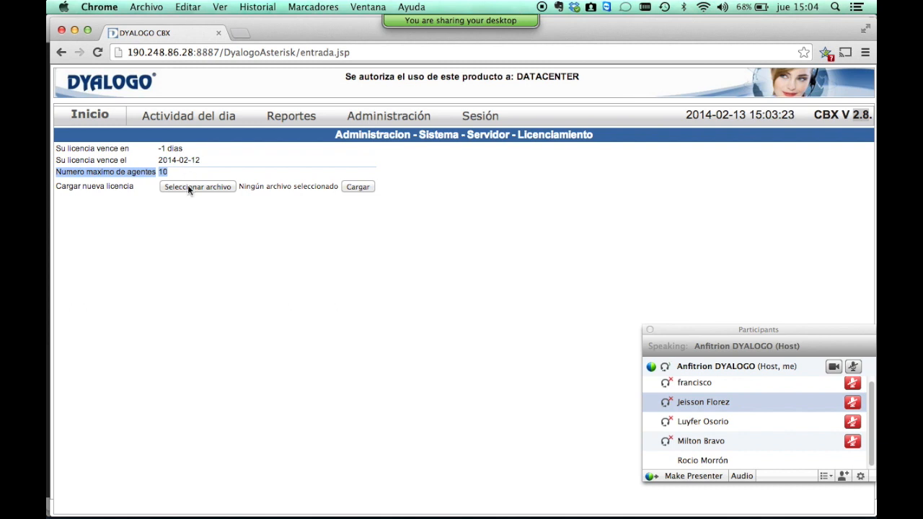
left_click(191, 228)
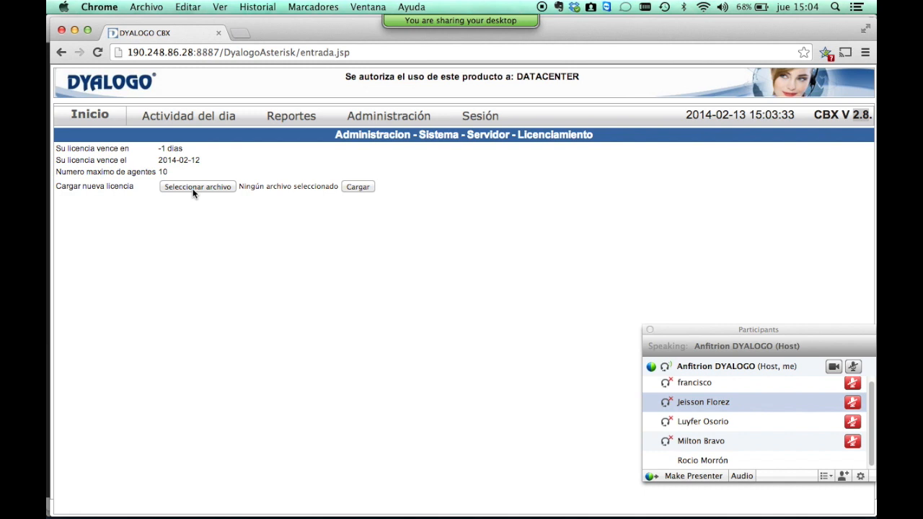
Review the Memoria page, selecting 8039 total and 7835 free, then return to Servidor.
left_click(61, 53)
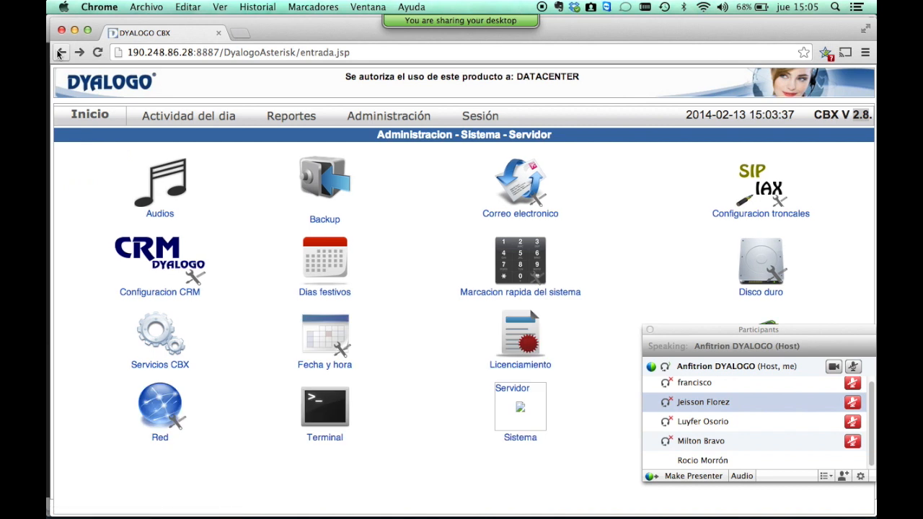
left_click_drag(771, 334, 770, 365)
left_click(768, 333)
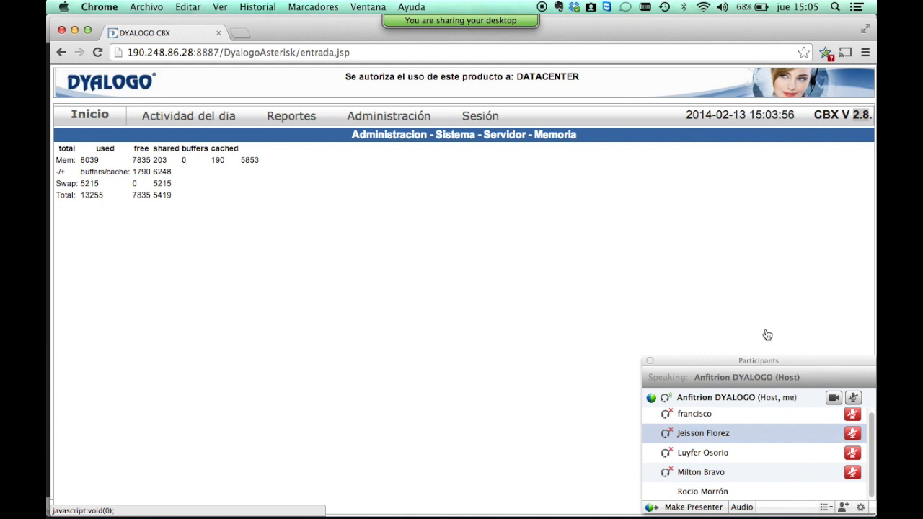
double_click(89, 160)
left_click(134, 159)
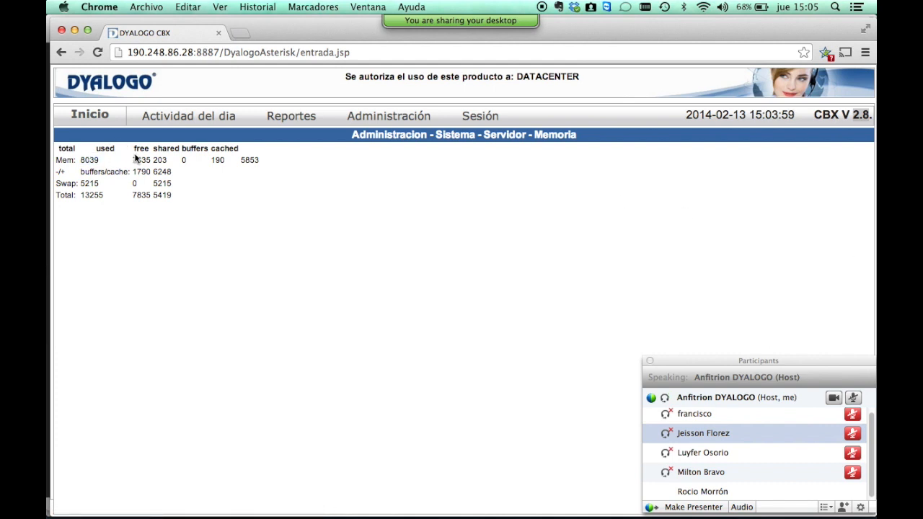
double_click(142, 159)
left_click(160, 159)
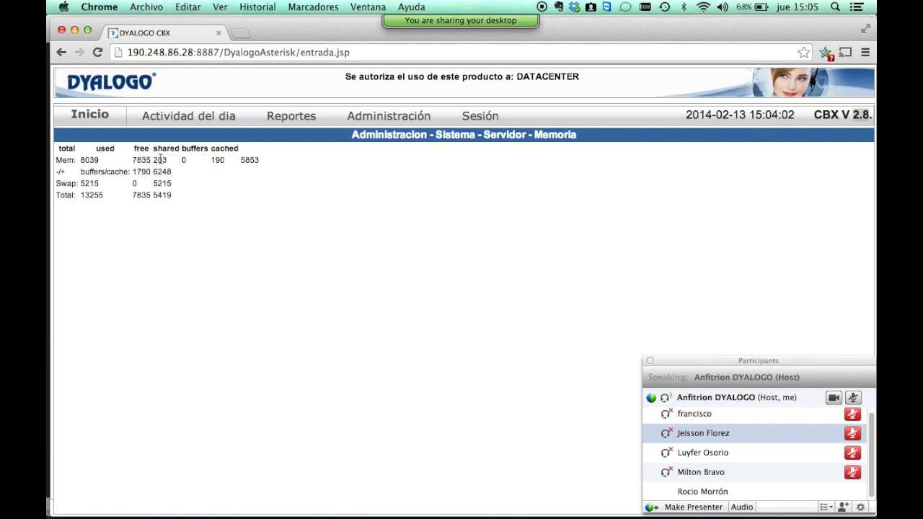
left_click(61, 55)
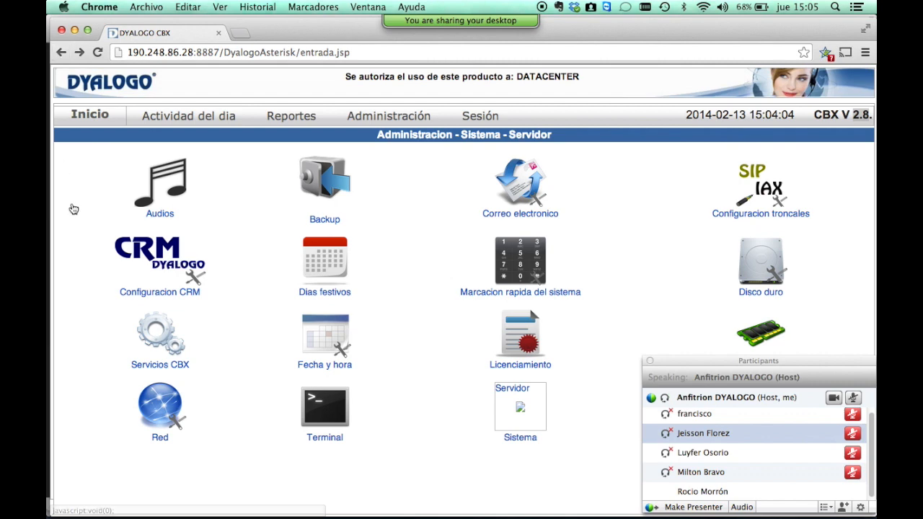
left_click(170, 409)
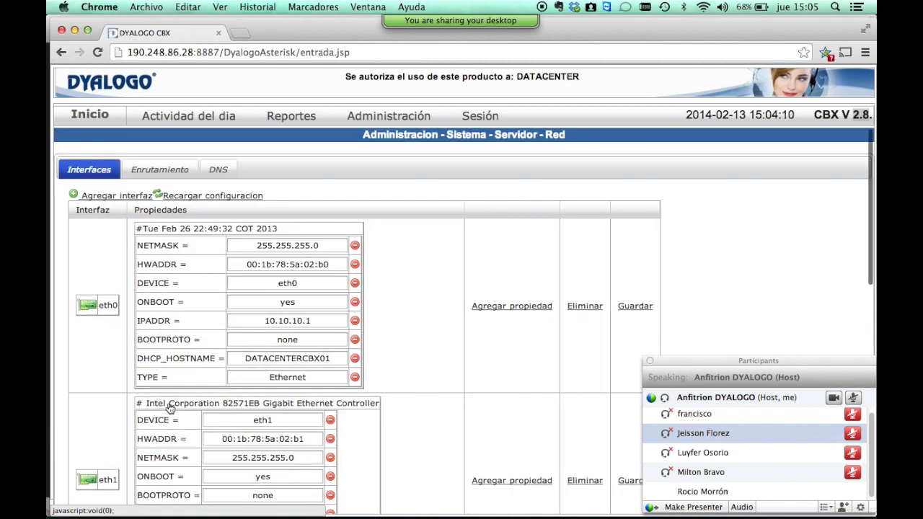
scroll(381, 250, "down", 5)
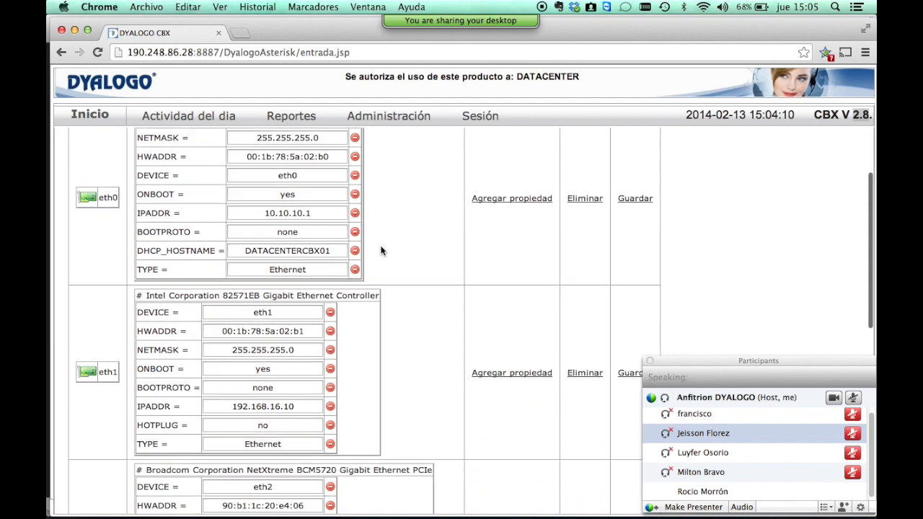
scroll(381, 250, "down", 5)
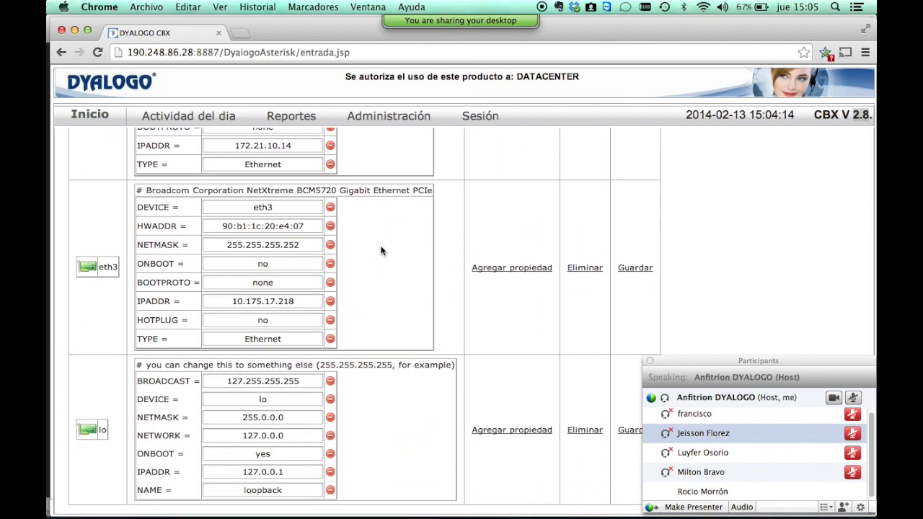
scroll(381, 250, "up", 5)
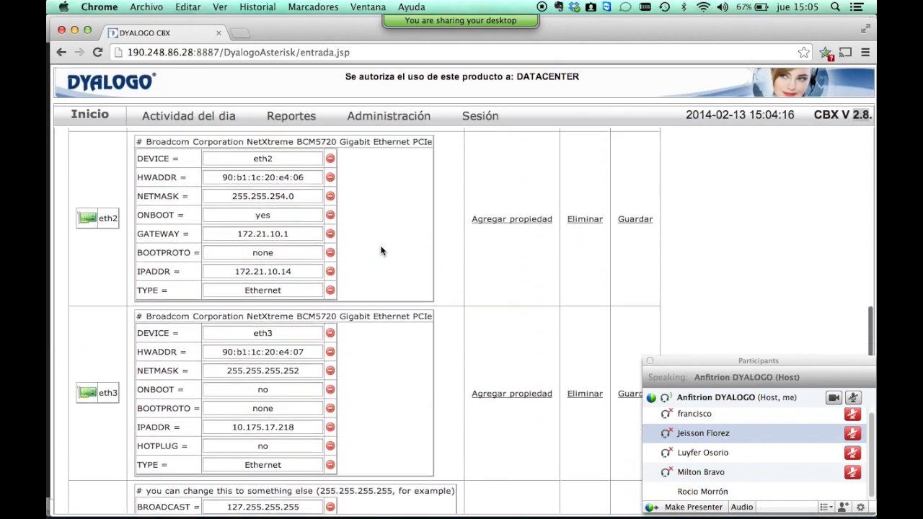
scroll(381, 250, "up", 4)
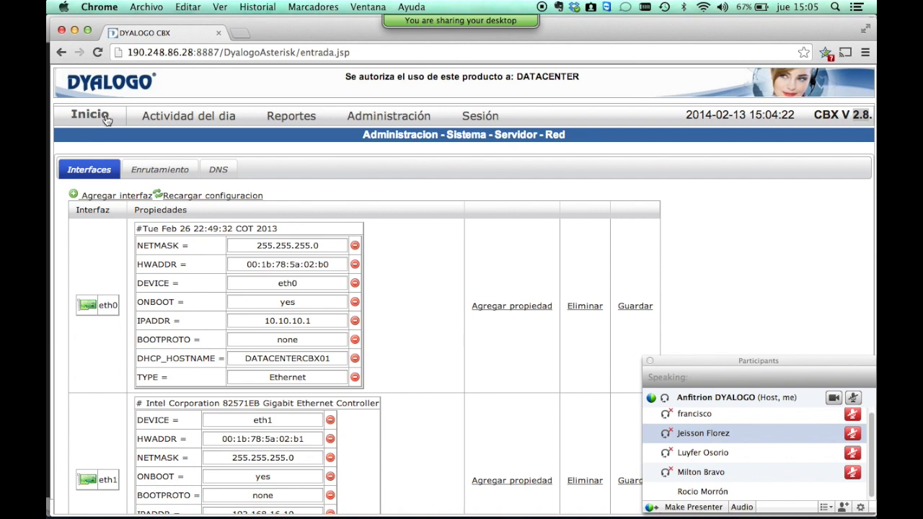
scroll(108, 301, "down", 2)
scroll(108, 301, "up", 2)
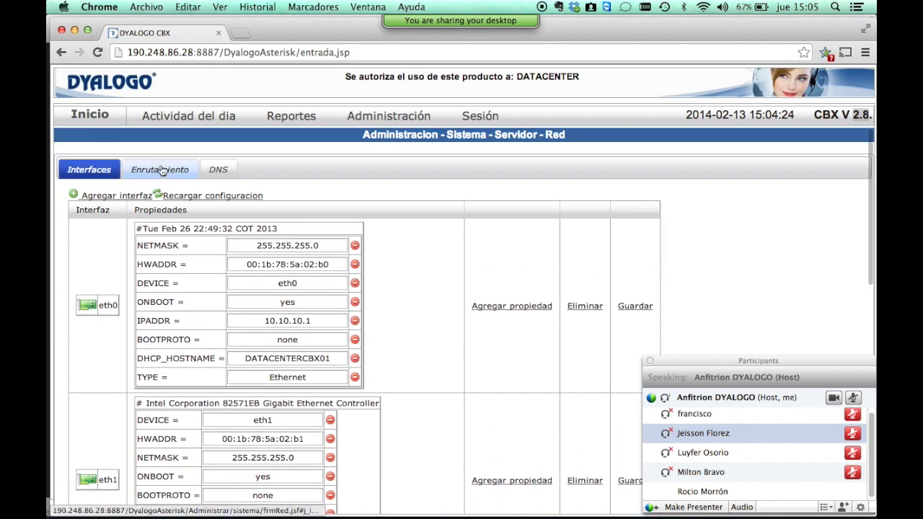
left_click(160, 170)
left_click(219, 169)
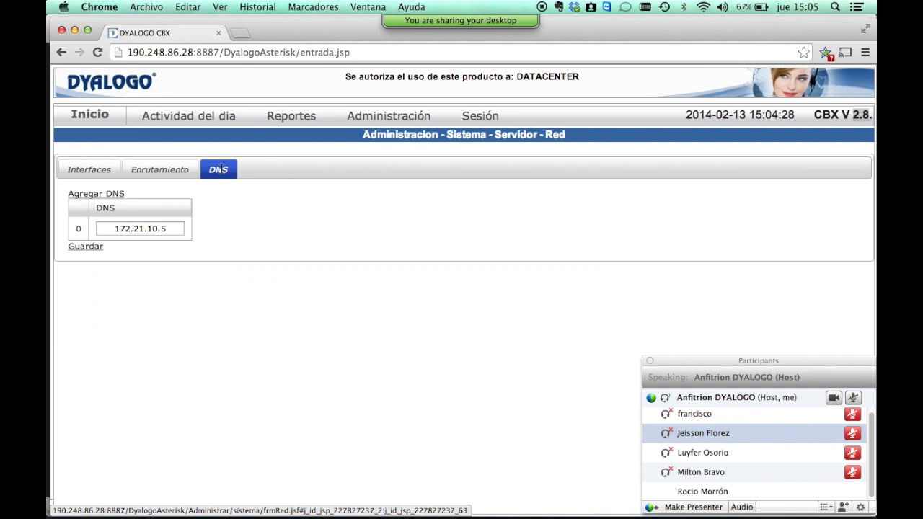
left_click(61, 55)
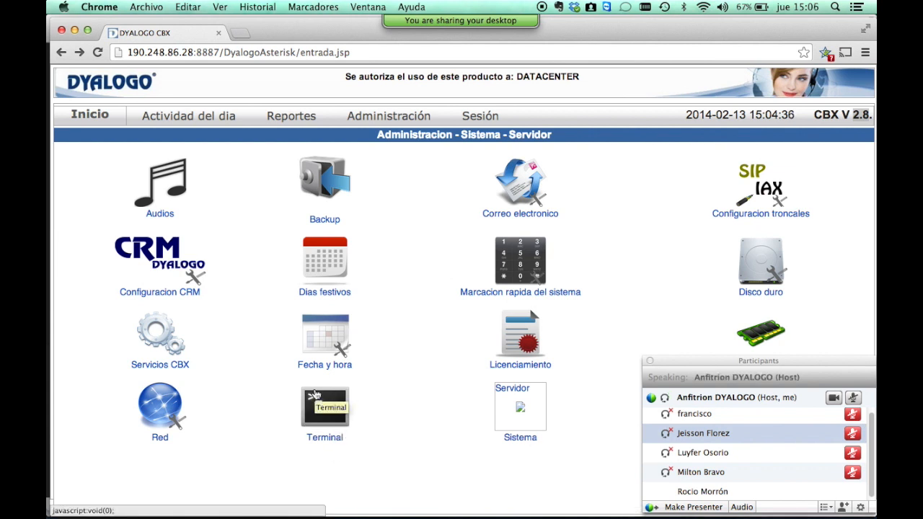
Try the Sistema page (HTTP 404 on variablesGlobales.jsp), go back, and open the Administración section list.
left_click(533, 402)
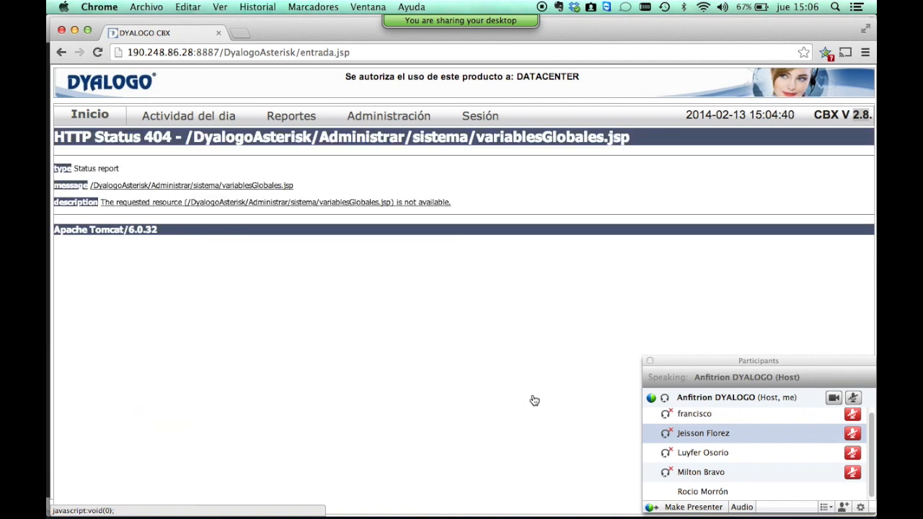
left_click(60, 53)
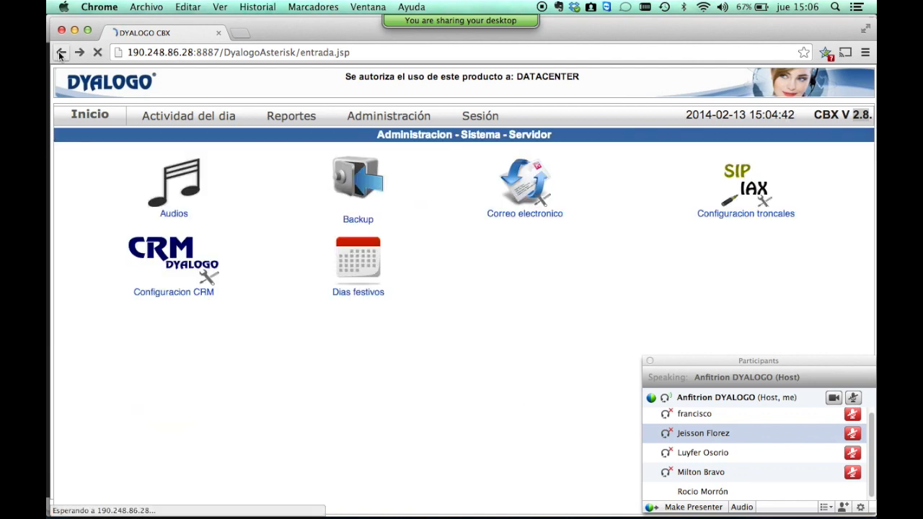
left_click(389, 121)
left_click(390, 119)
left_click(389, 119)
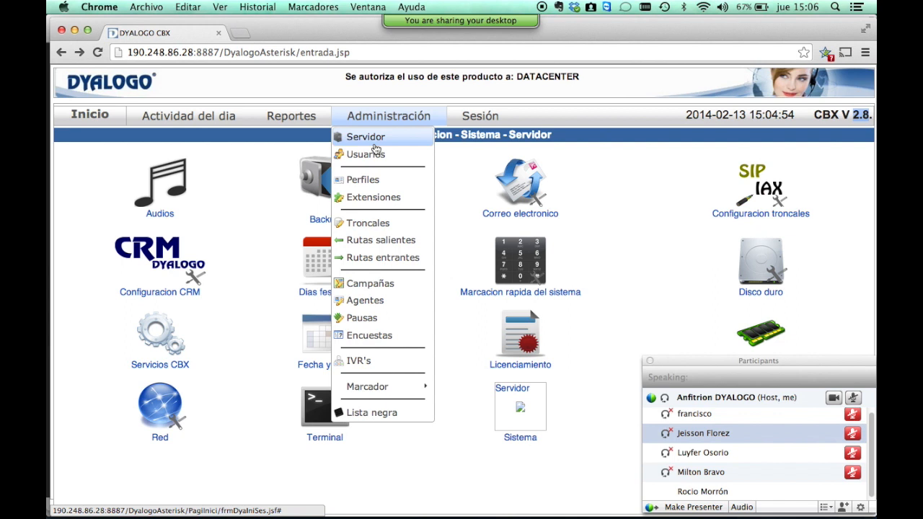
Open Usuarios and review the first user's Reportes, Administración and daily activity permissions.
left_click(375, 154)
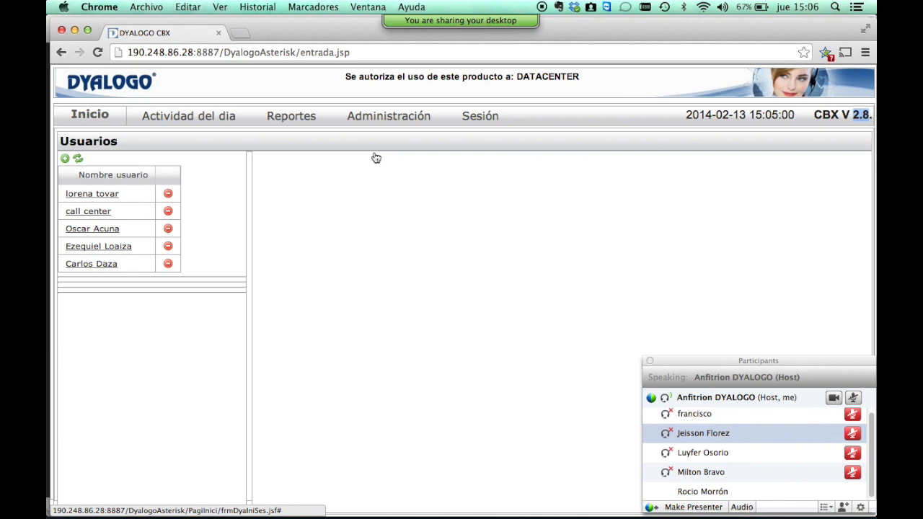
left_click(84, 197)
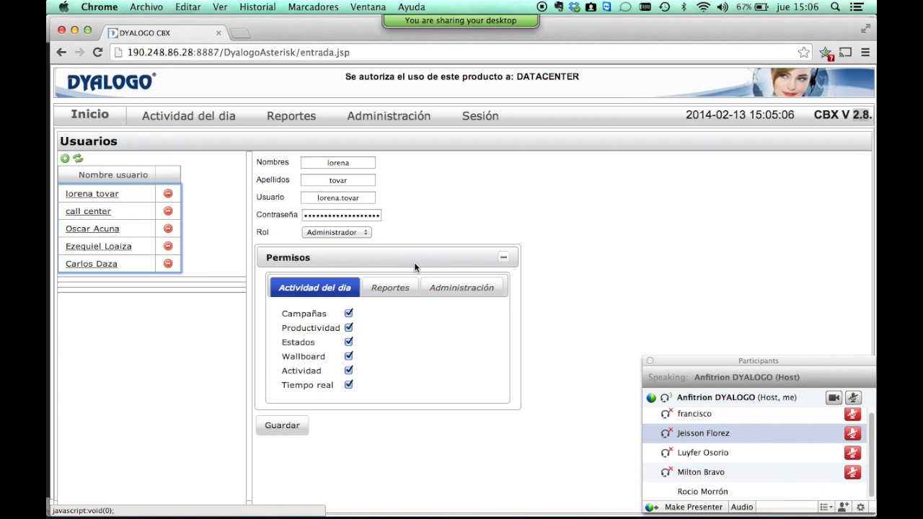
left_click(382, 287)
left_click(448, 292)
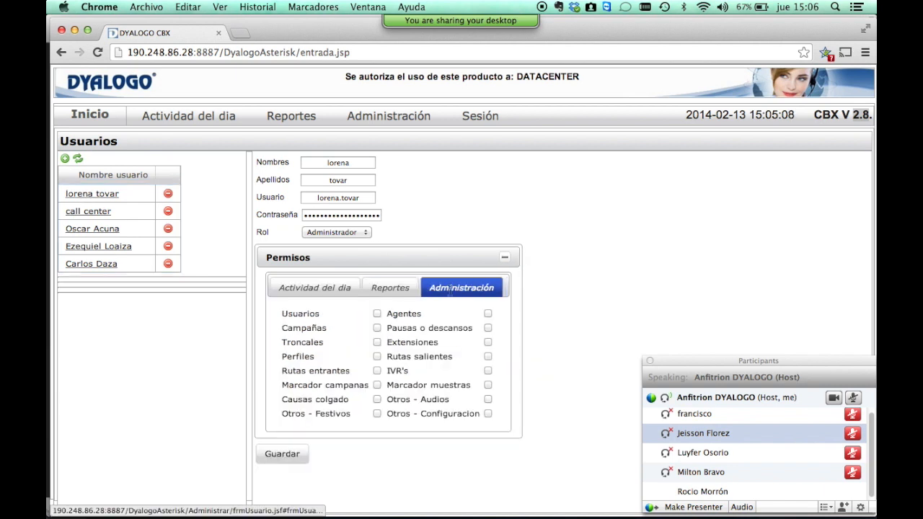
left_click(306, 288)
left_click(399, 285)
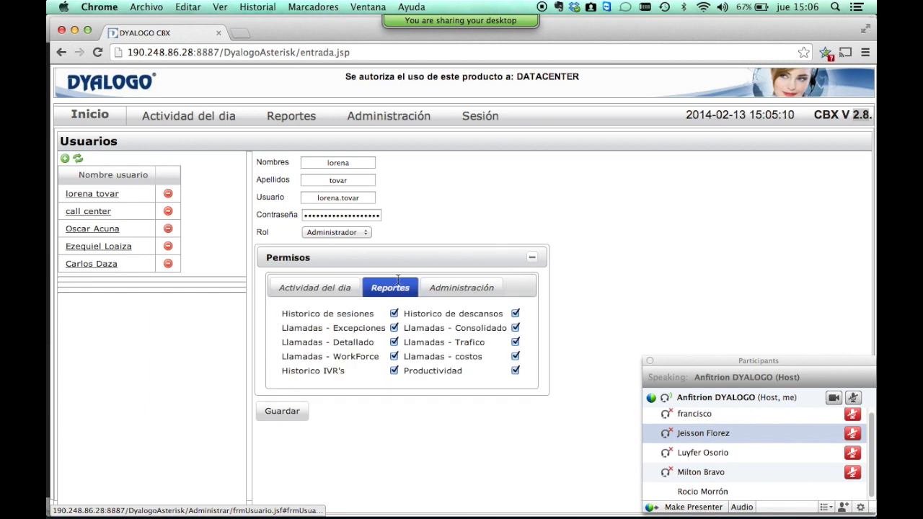
left_click(461, 292)
left_click(332, 288)
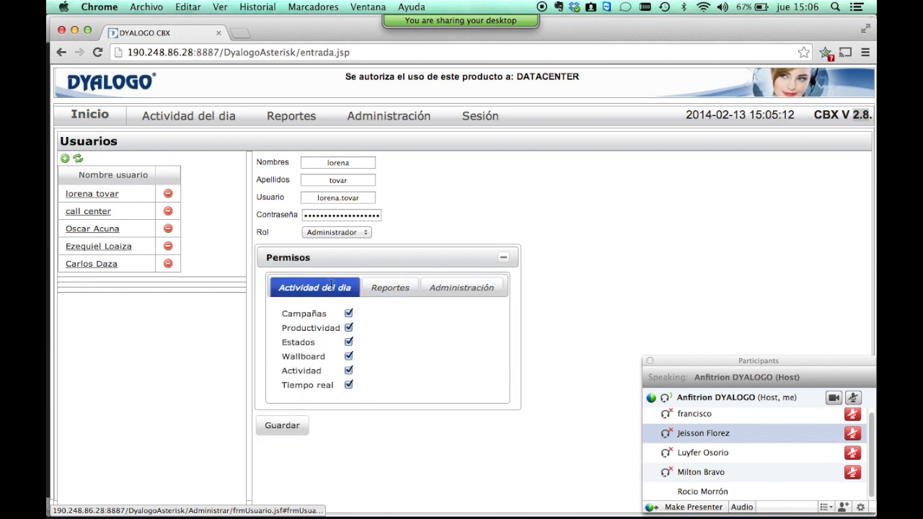
Step through the first user's name, username and password fields, keeping role Administrador.
left_click(351, 163)
left_click(360, 177)
left_click(361, 196)
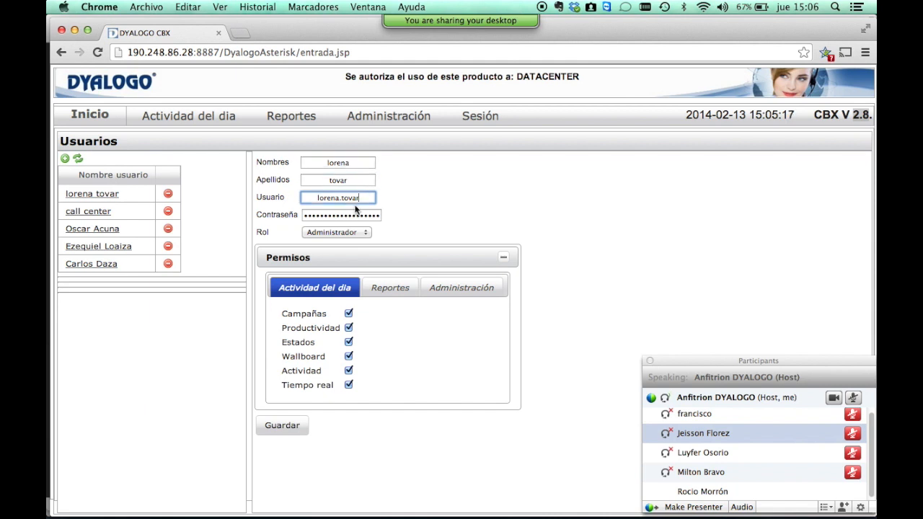
left_click(346, 216)
left_click(350, 232)
left_click(436, 227)
left_click(405, 225)
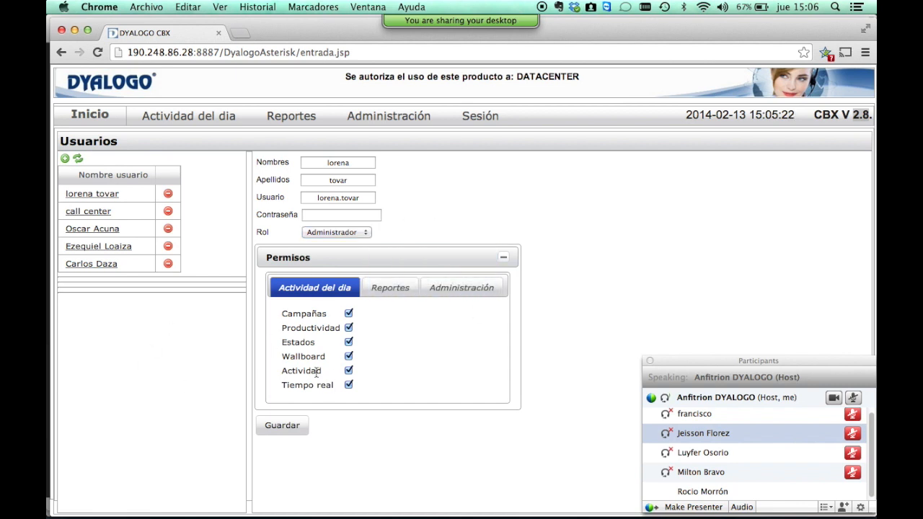
Recheck that user's permission tabs, including the daily activity monitoring options.
left_click(390, 288)
left_click(459, 286)
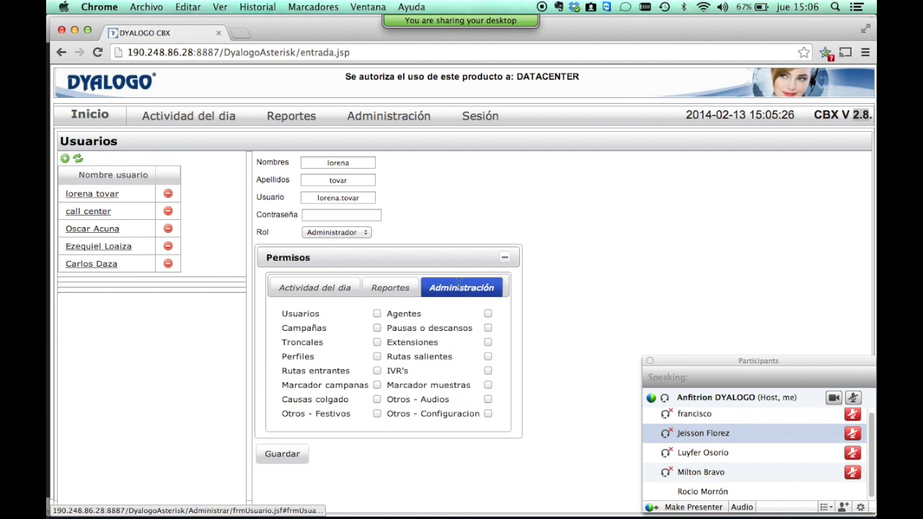
left_click(287, 288)
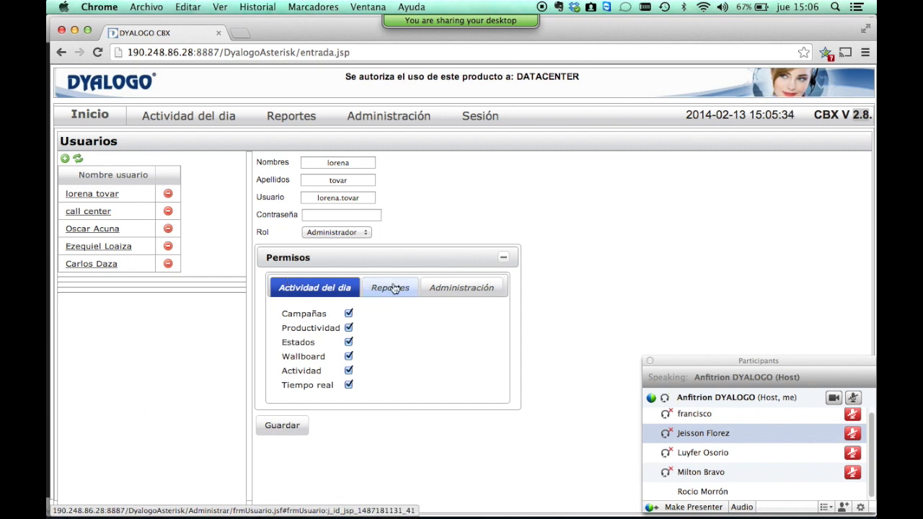
left_click(230, 119)
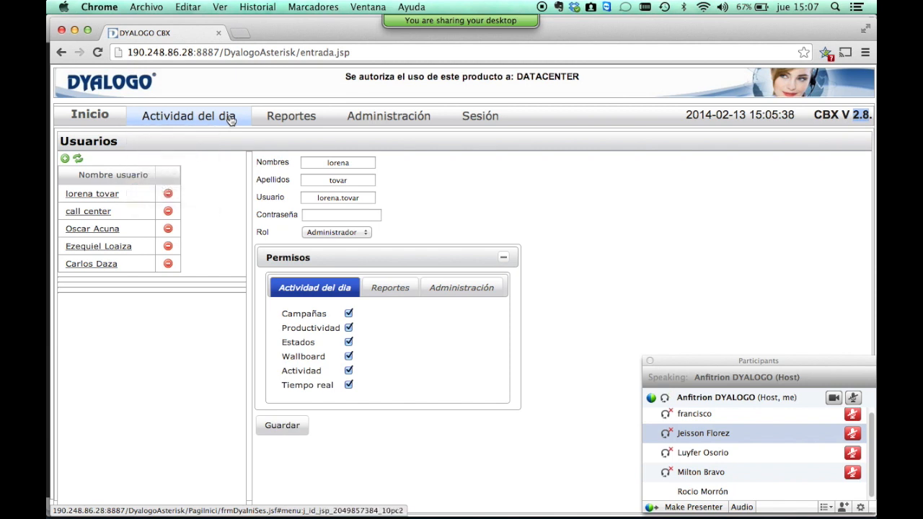
left_click(400, 294)
left_click(465, 292)
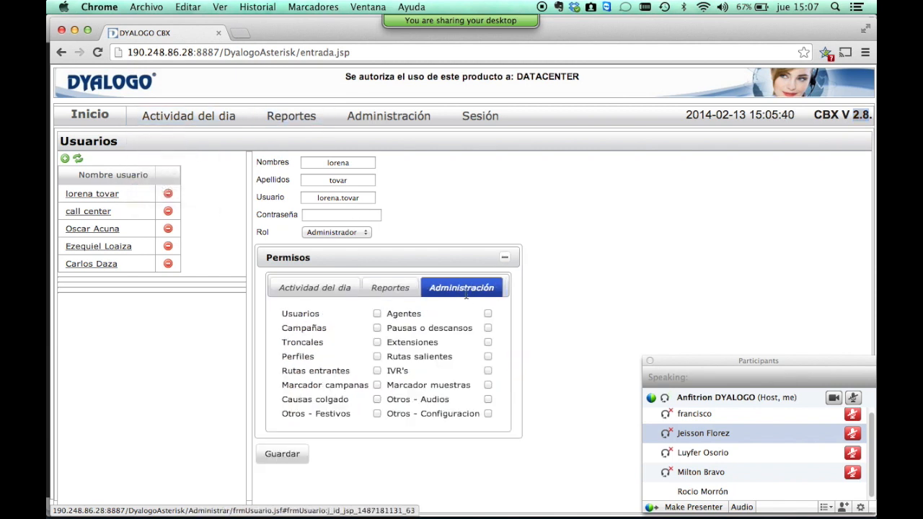
left_click(398, 289)
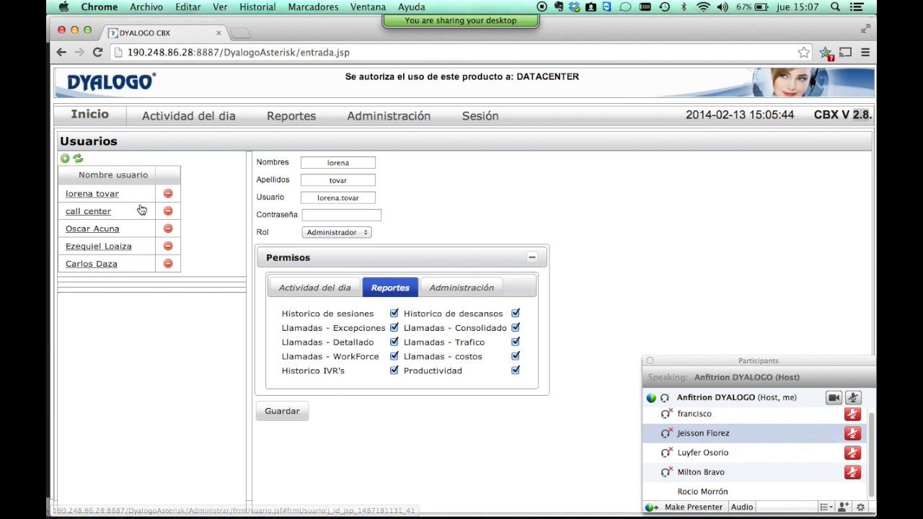
Review report and administration permissions for the call center user and the next two users.
left_click(90, 215)
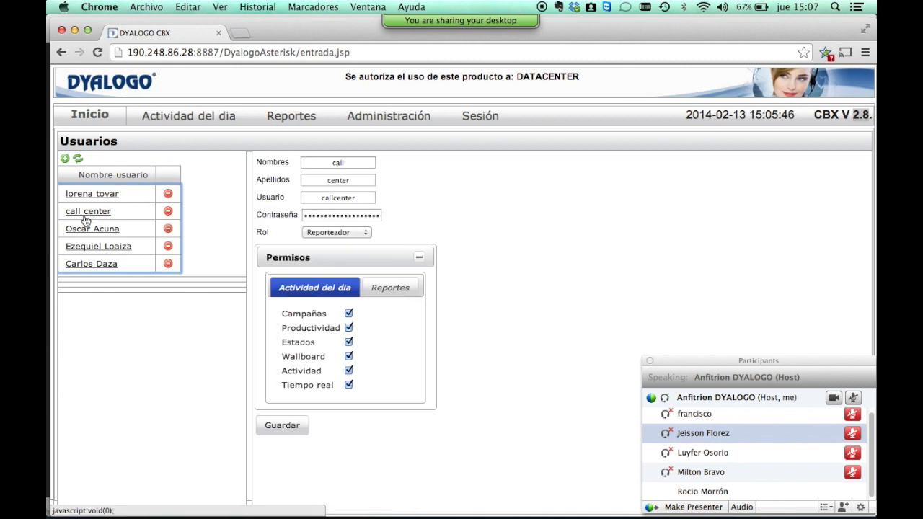
left_click(83, 232)
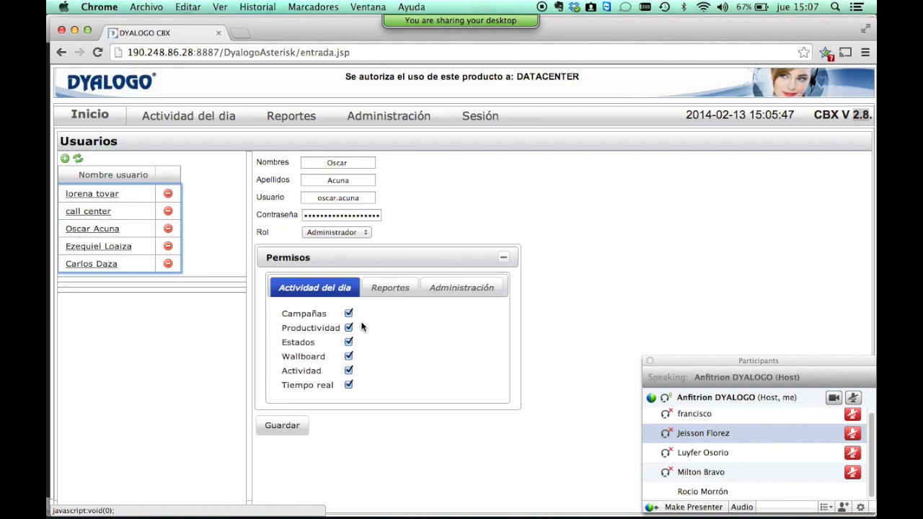
left_click(414, 285)
left_click(457, 288)
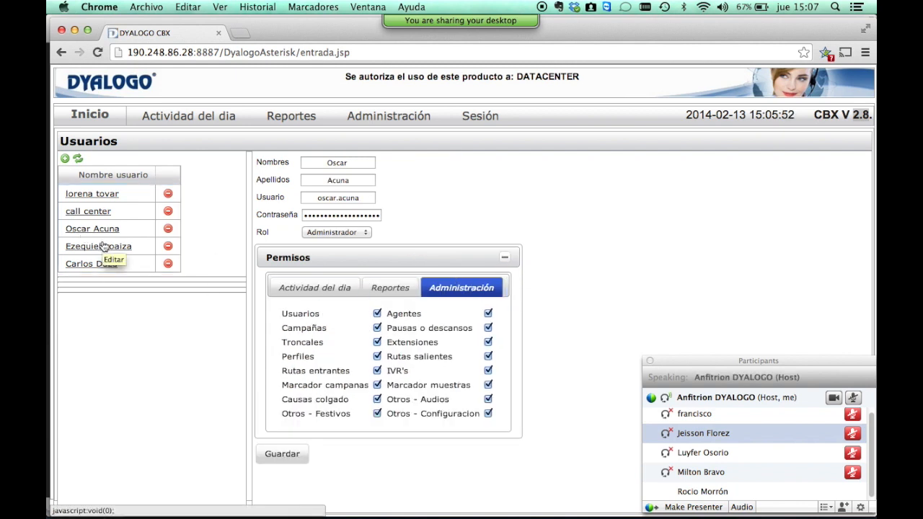
left_click(104, 246)
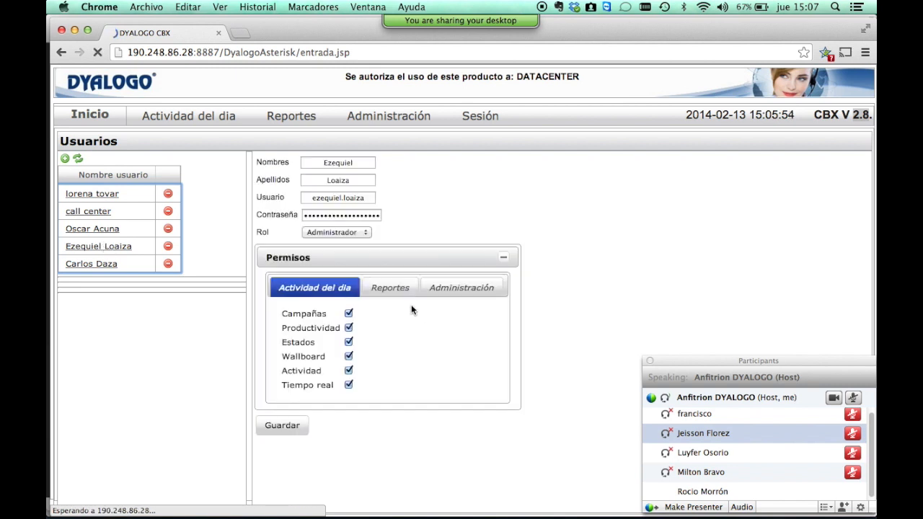
left_click(389, 287)
left_click(424, 289)
Check the last administrator user's permissions, which have no Reportes permissions granted.
left_click(97, 271)
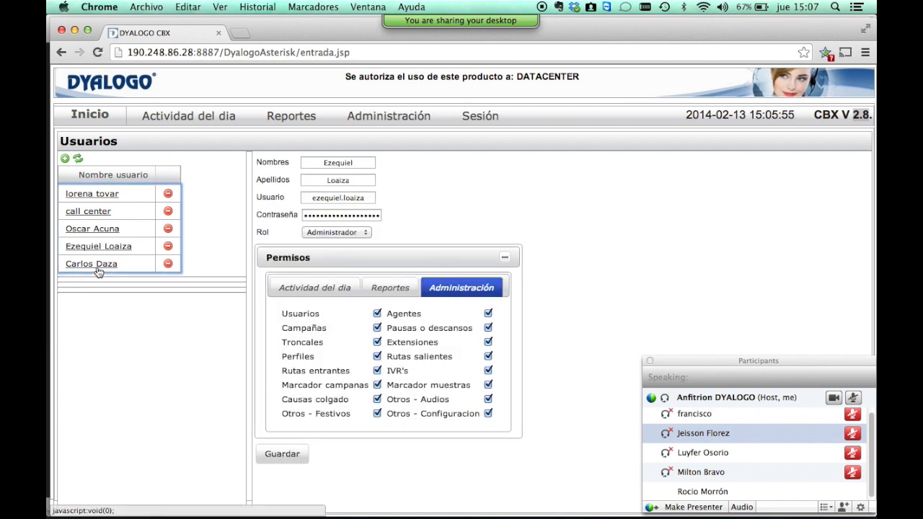
left_click(393, 293)
left_click(478, 290)
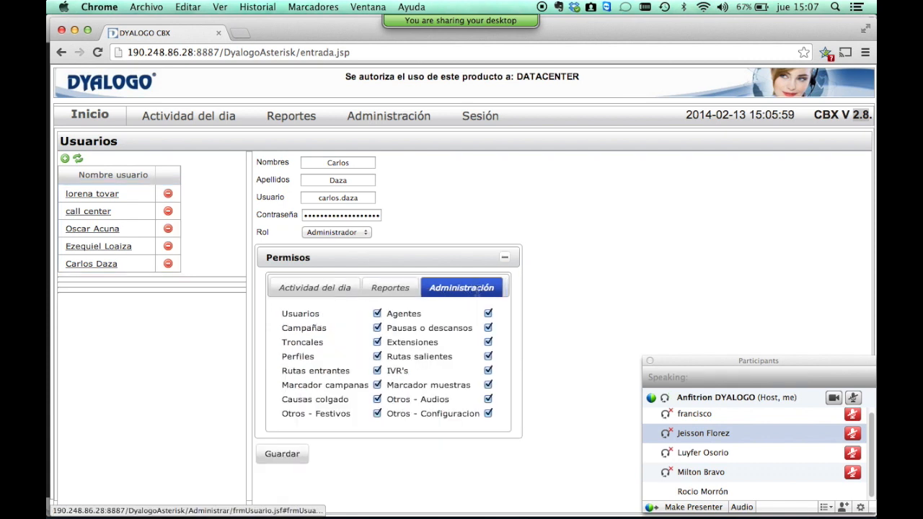
left_click(405, 281)
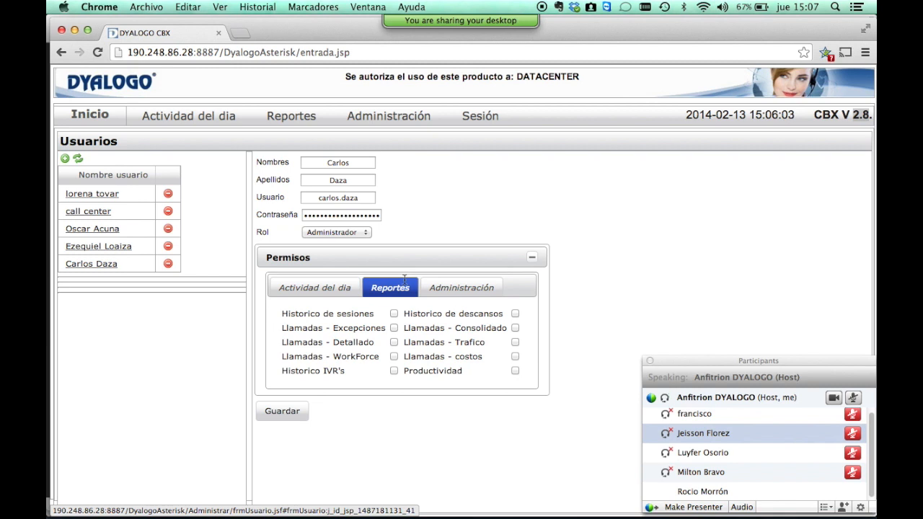
left_click(385, 118)
Open Perfiles and show the Agentes profile's nine permissions, such as especial_giros and SalidaNacional.
left_click(402, 180)
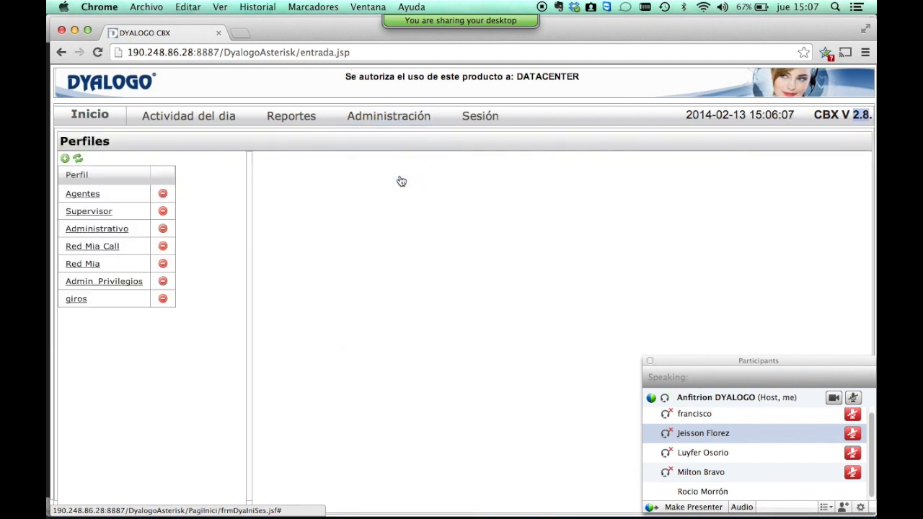
left_click(92, 195)
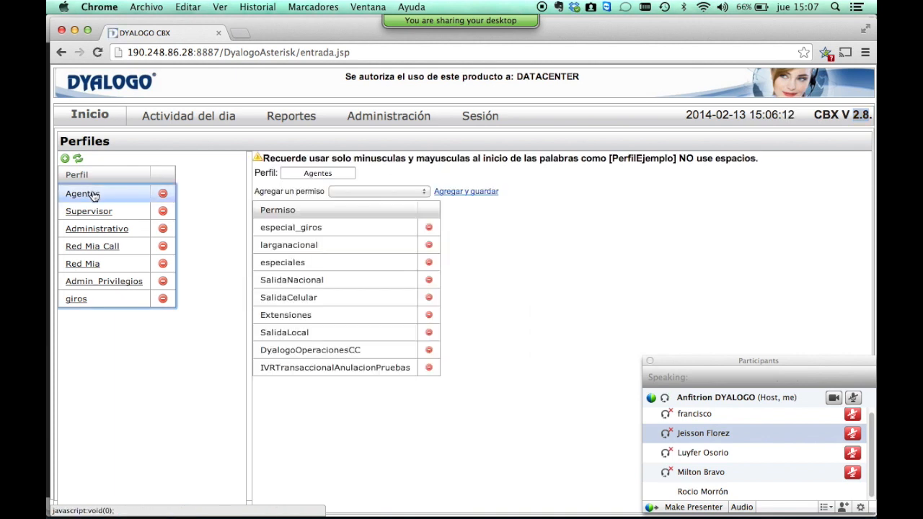
left_click(695, 360)
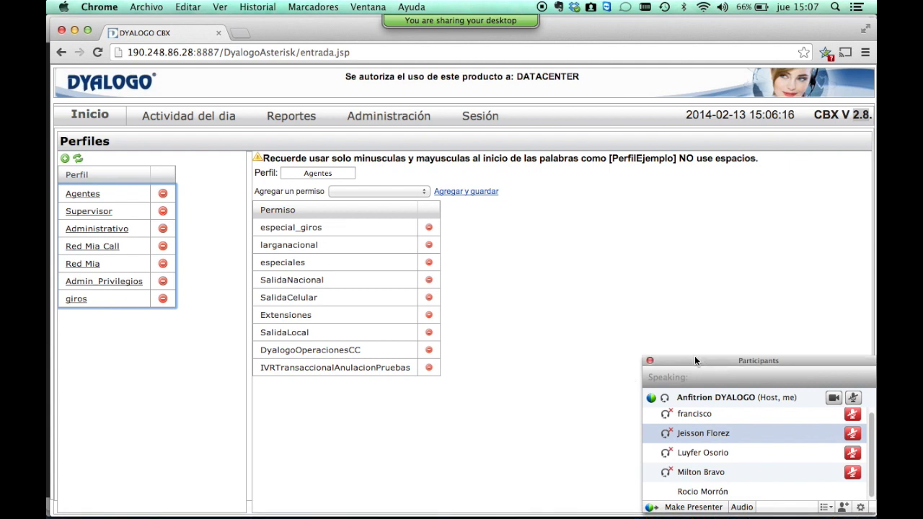
Pause desktop sharing and move the participants panel higher.
mouse_move(449, 21)
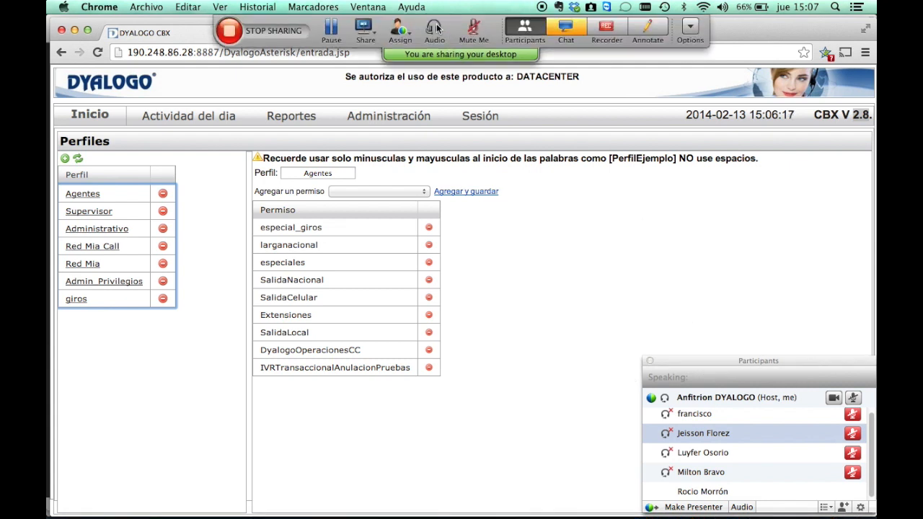
left_click(335, 29)
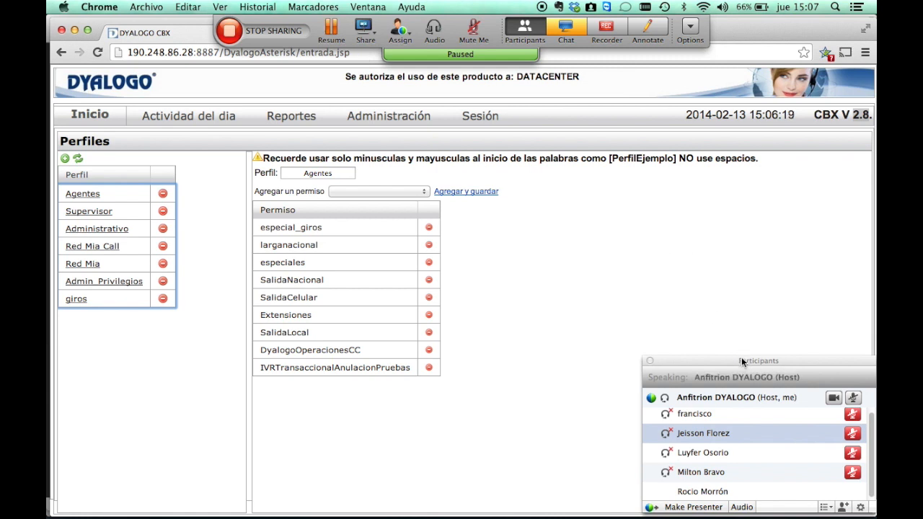
left_click_drag(741, 356, 742, 316)
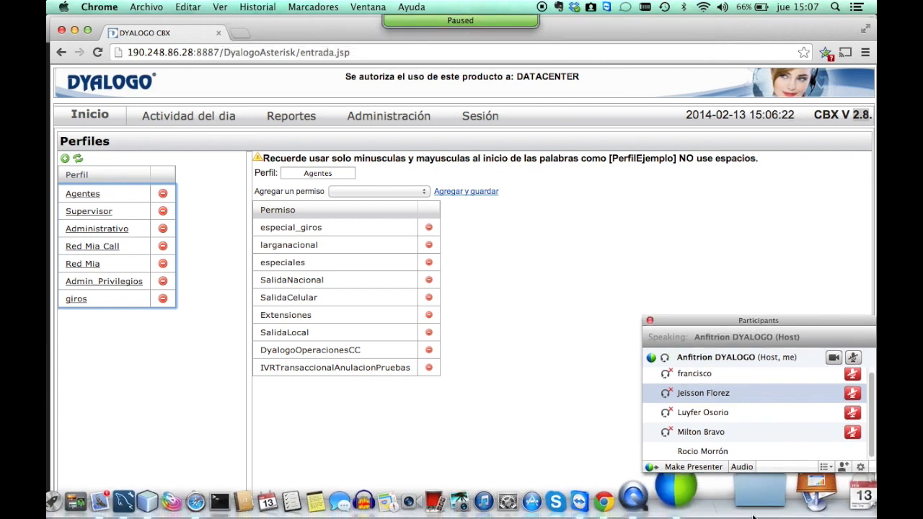
Launch PowerPoint and open Dyalogo CBX Presentacion from all recent presentations.
left_click(759, 498)
left_click(719, 286)
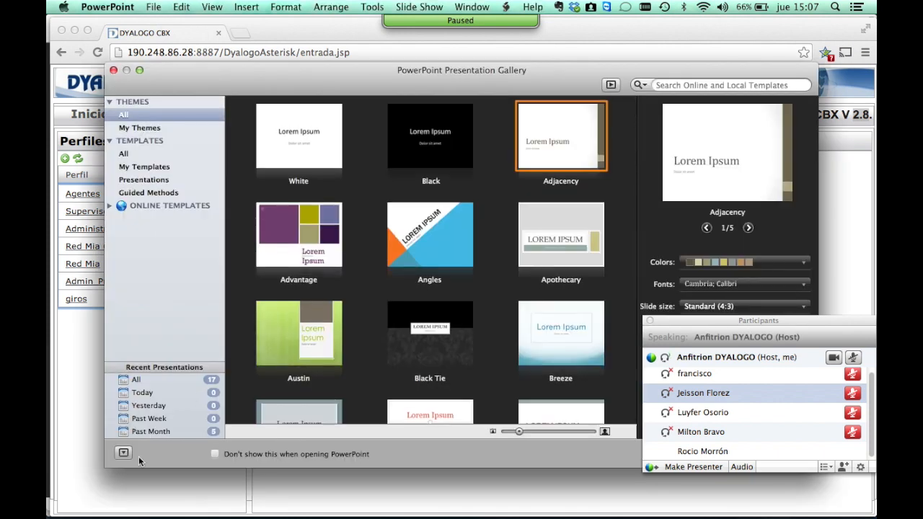
left_click(138, 380)
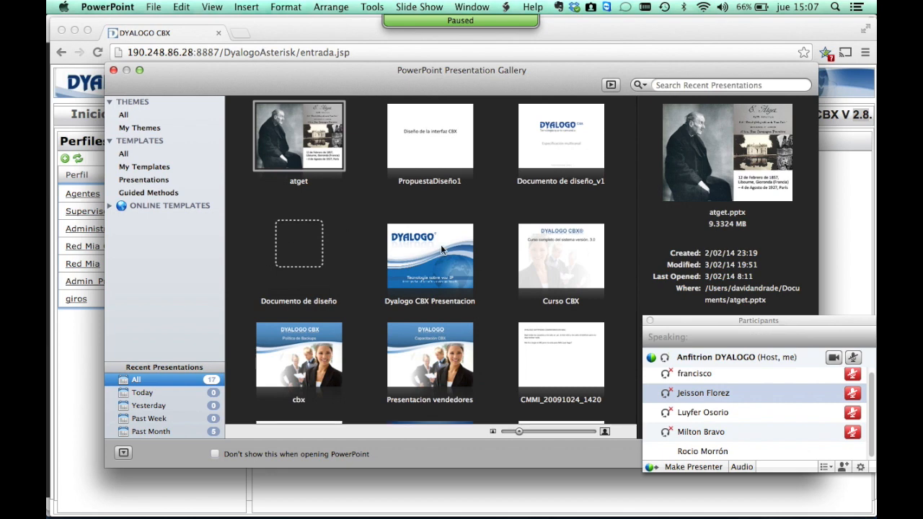
double_click(439, 268)
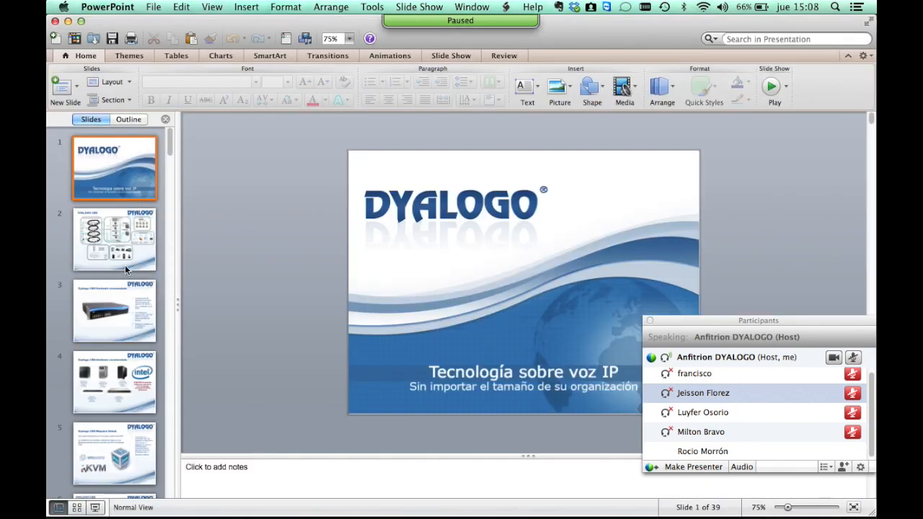
Advance to slide 8, then open the recent Curso CBX.pptx presentation.
key("Down")
key("Down")
key("Down")
key("Down")
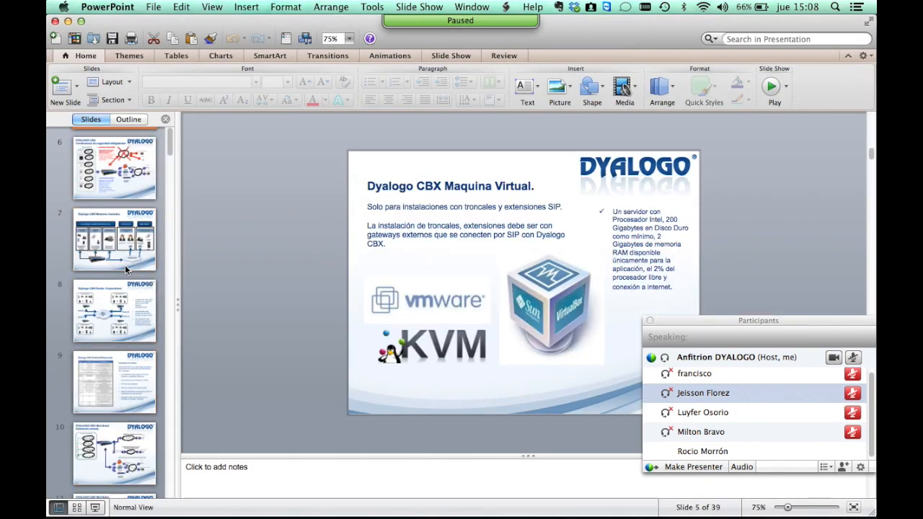
key("Down")
key("Down")
key("Down")
left_click(150, 7)
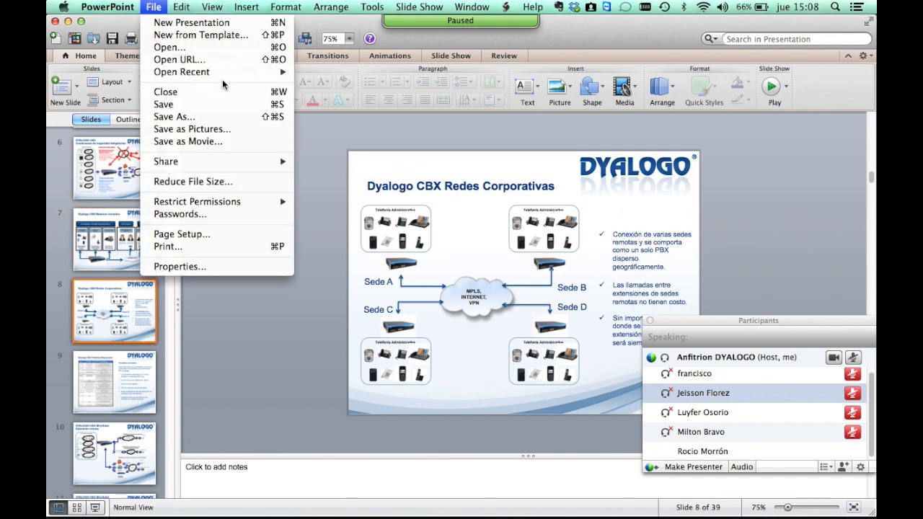
mouse_move(223, 73)
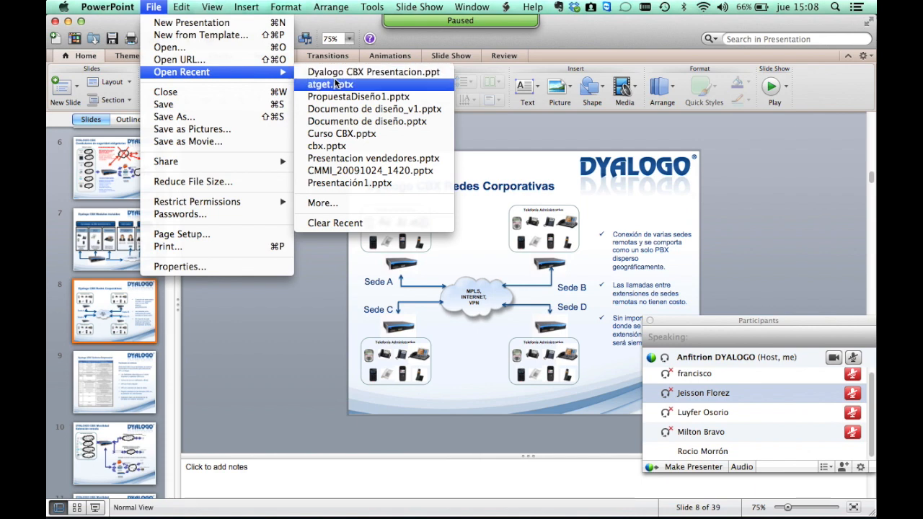
left_click(346, 134)
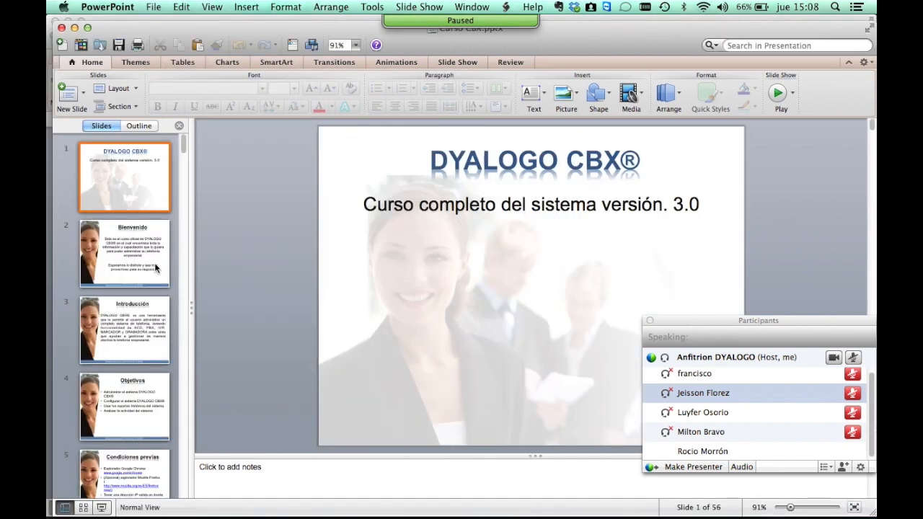
Browse the Curso CBX slides and jump to slide 26, Administración - Perfiles.
left_click(145, 264)
key("Down")
key("Down")
key("Down")
key("Down")
key("Down")
key("Down")
key("Down")
key("Down")
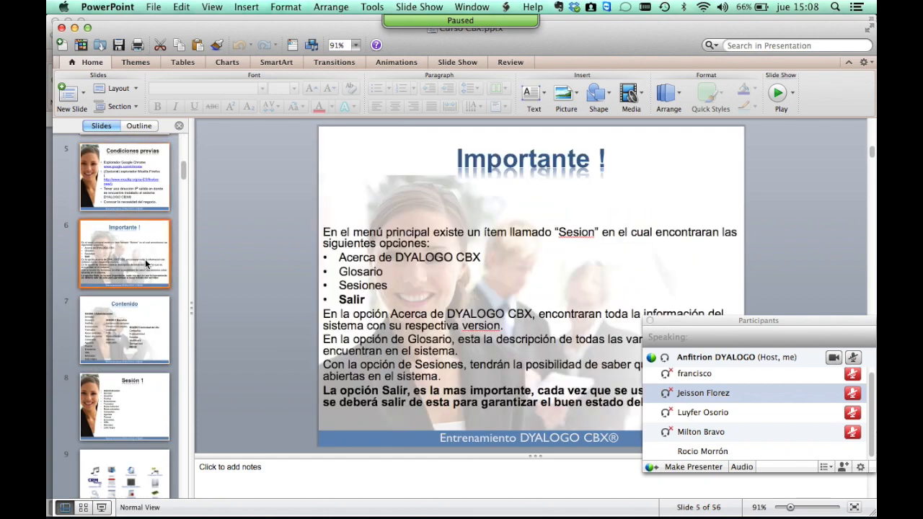
key("Down")
key("Down")
key("Down")
key("Down")
key("Down")
key("Down")
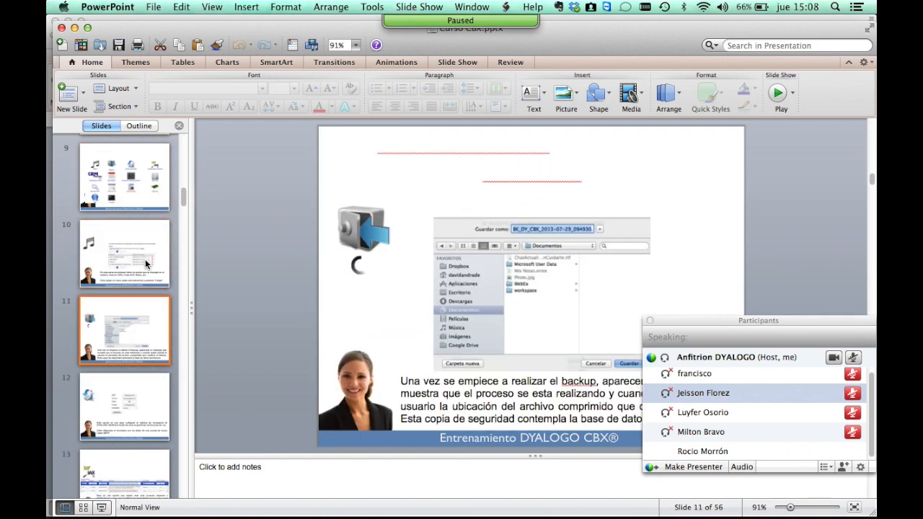
key("Down")
key("Down")
key("Down")
key("Down")
key("Down")
key("Down")
key("Down")
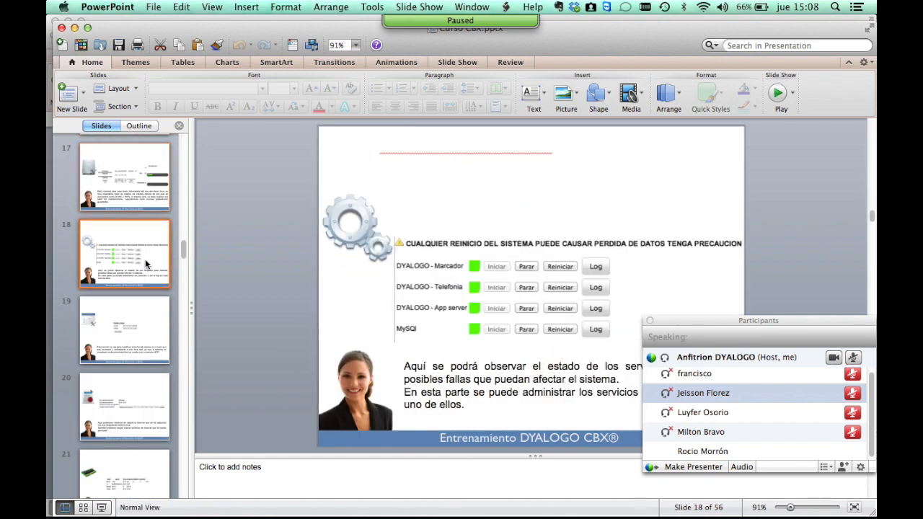
key("Down")
key("Down")
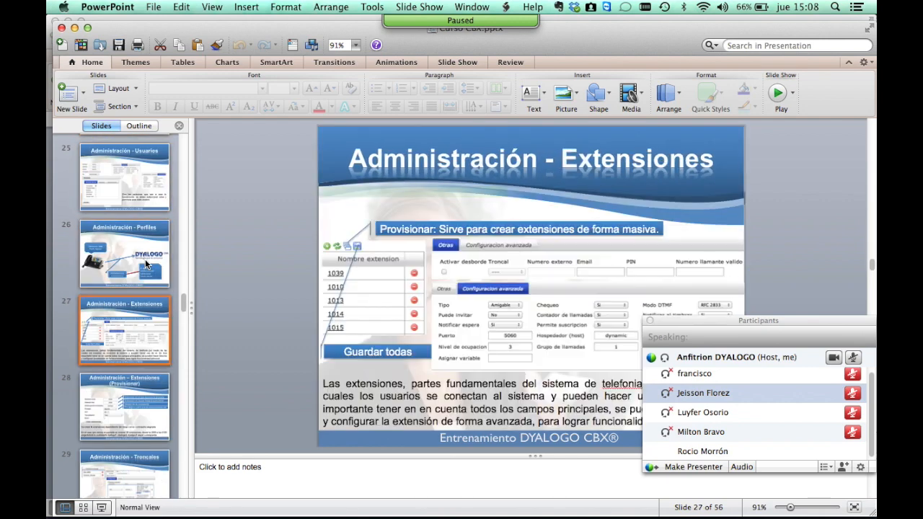
left_click(108, 268)
left_click(777, 93)
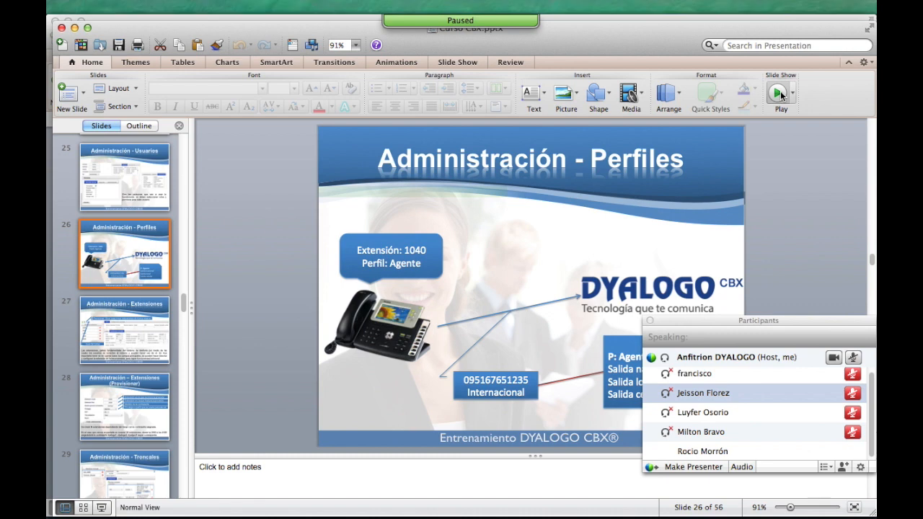
Resume desktop sharing, return to the Perfiles slide, and close the participants panel to reveal P: Agente.
mouse_move(480, 15)
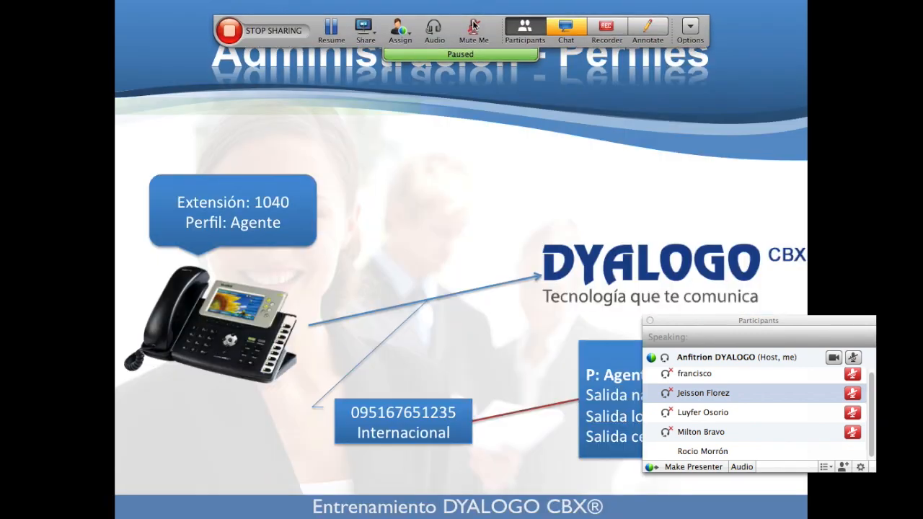
left_click(331, 33)
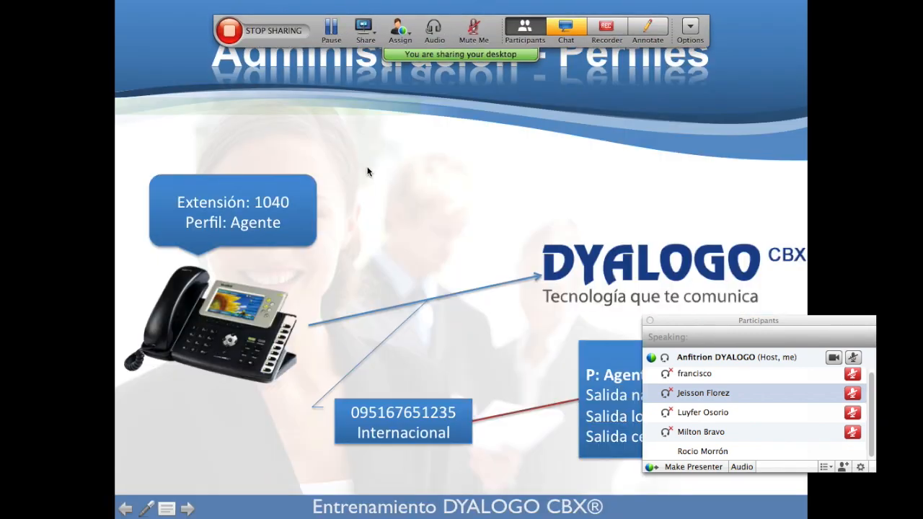
left_click(367, 169)
left_click(367, 170)
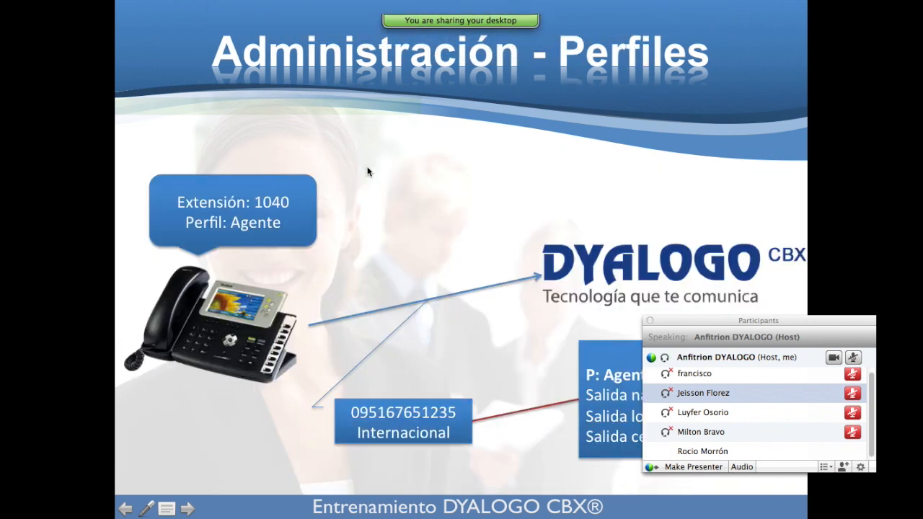
left_click(650, 321)
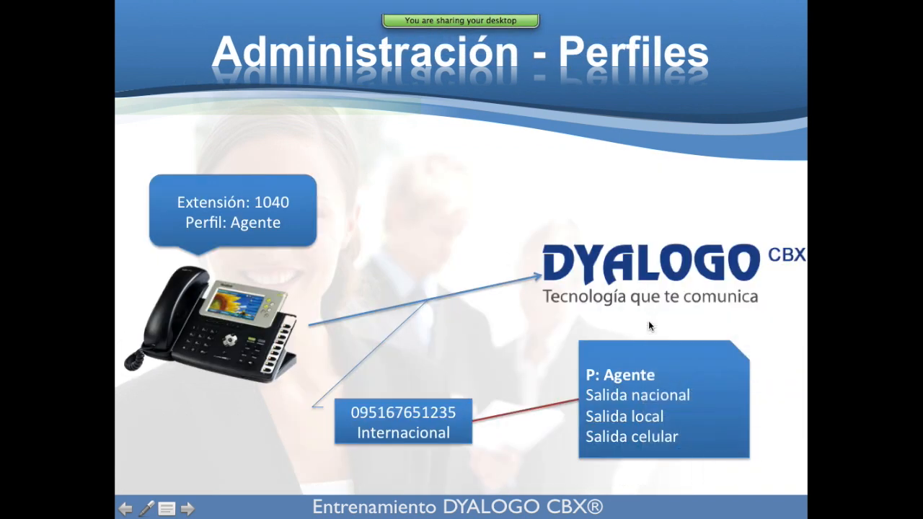
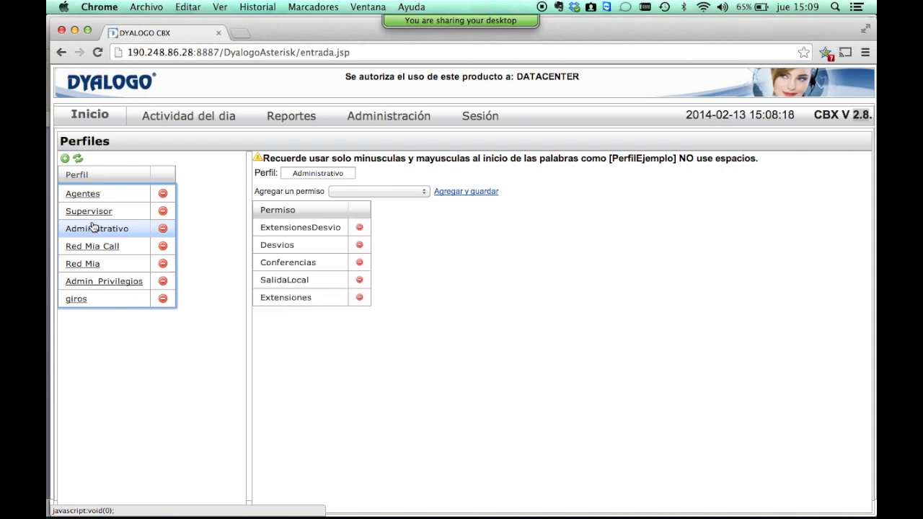
Show the Agentes profile's permissions and pick Local Red Mia from Agregar un permiso.
left_click(96, 196)
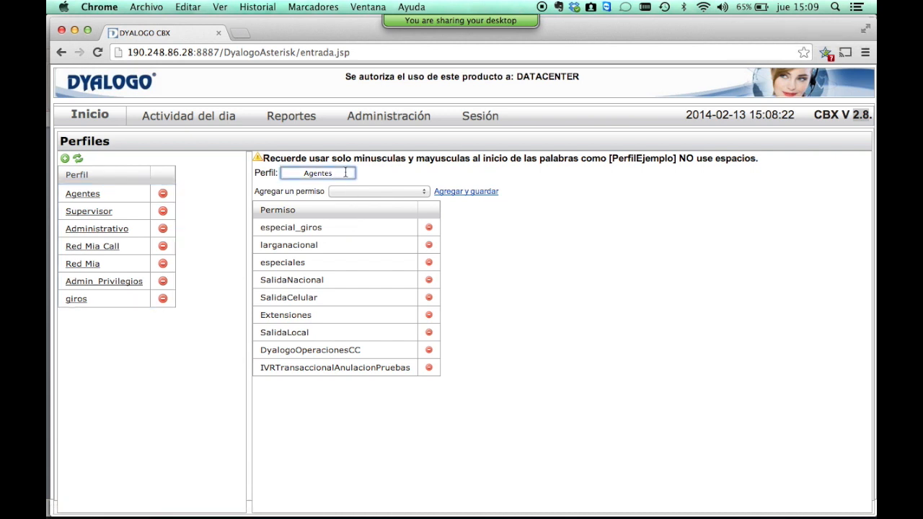
left_click(402, 191)
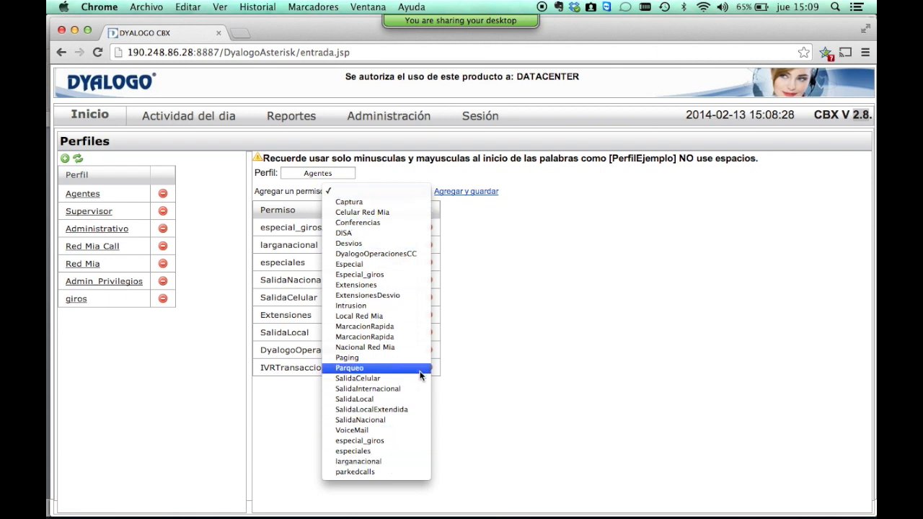
left_click(387, 318)
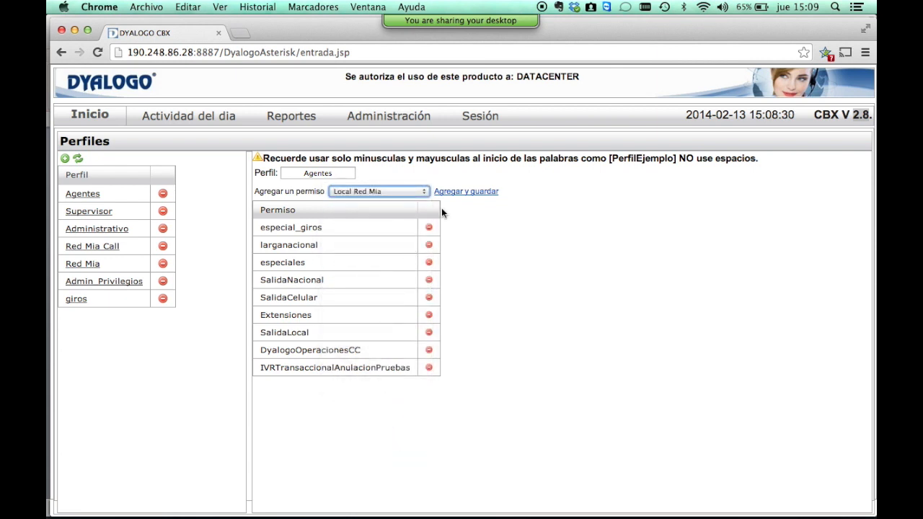
left_click(467, 193)
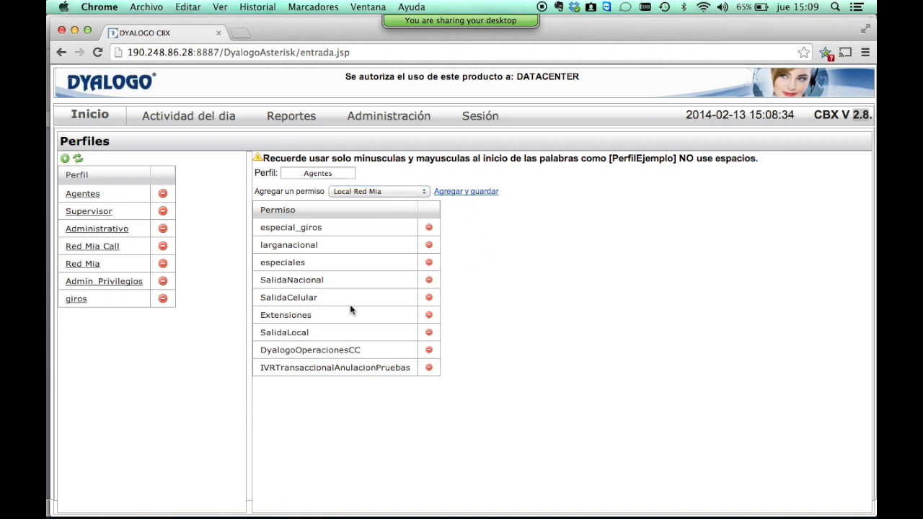
Review the Supervisor and Administrativo permissions, then bring up the Administración menu.
left_click(89, 211)
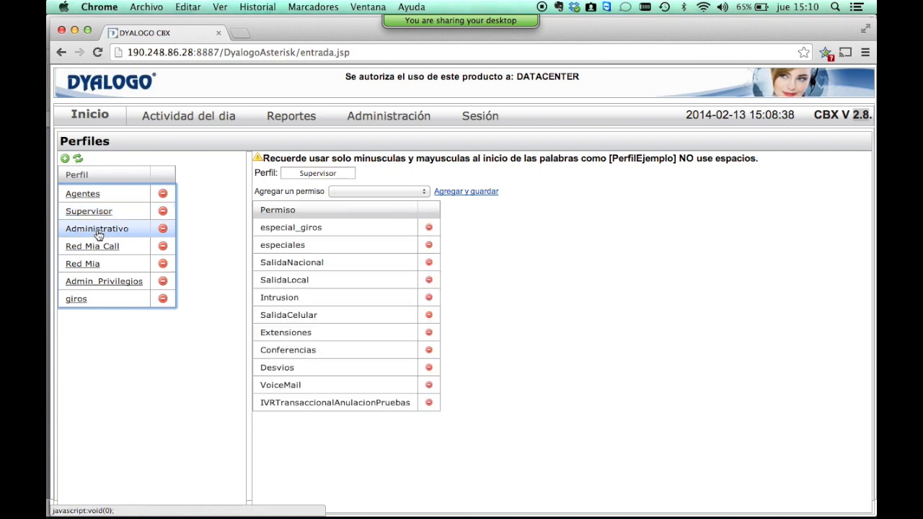
left_click(96, 229)
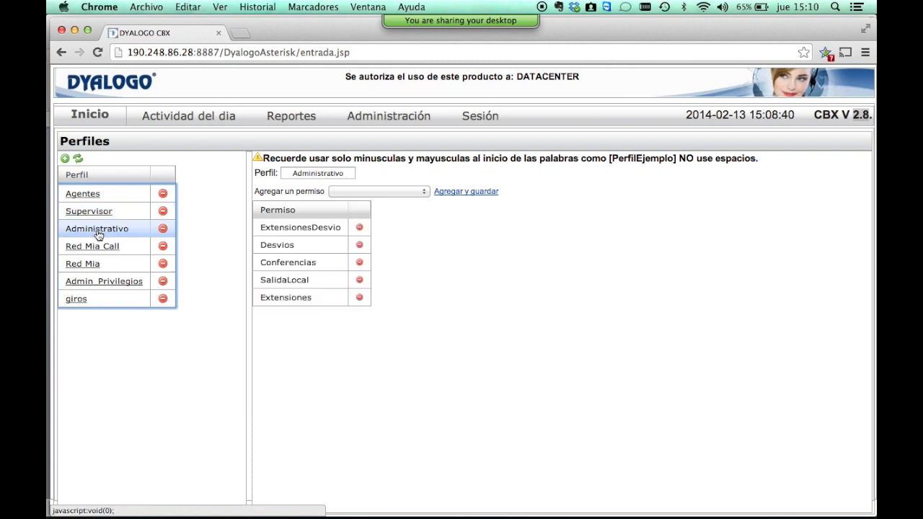
left_click(371, 118)
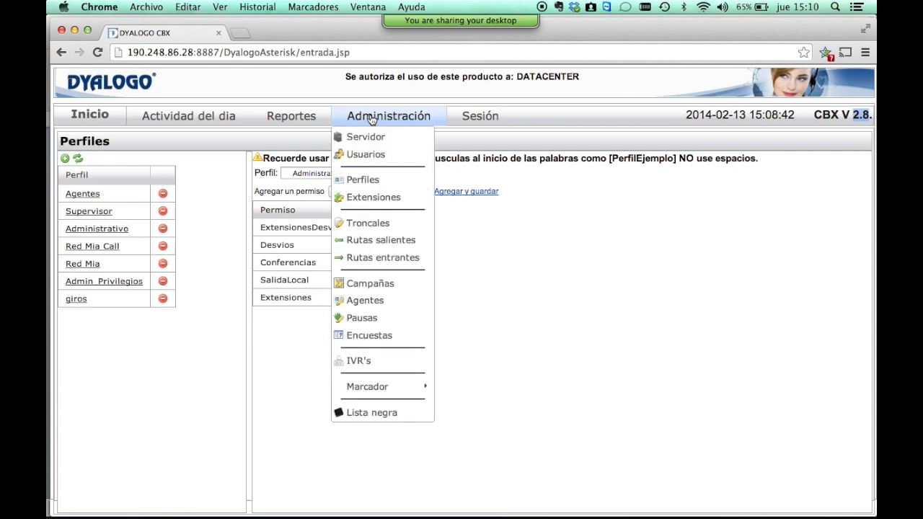
On the Extensiones page, browse the list by Extension and CallerID, then open extension 1760.
left_click(384, 197)
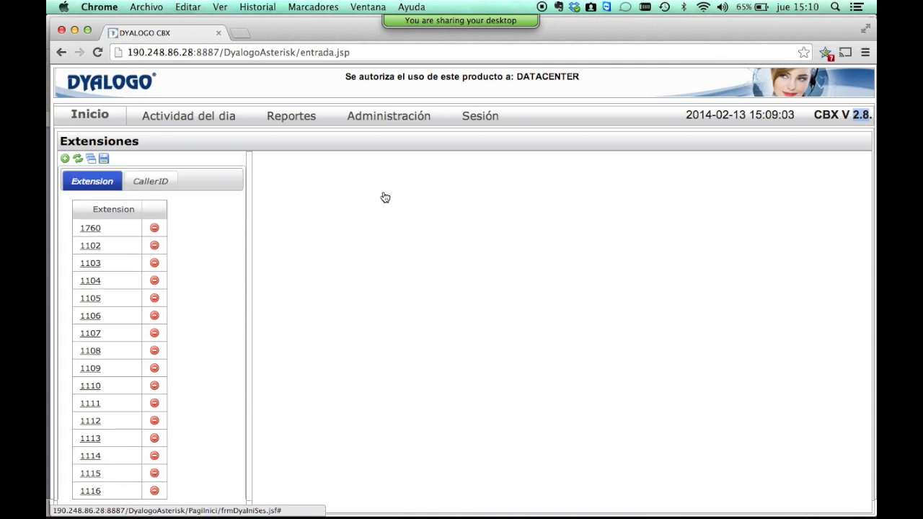
right_click(374, 193)
left_click(212, 263)
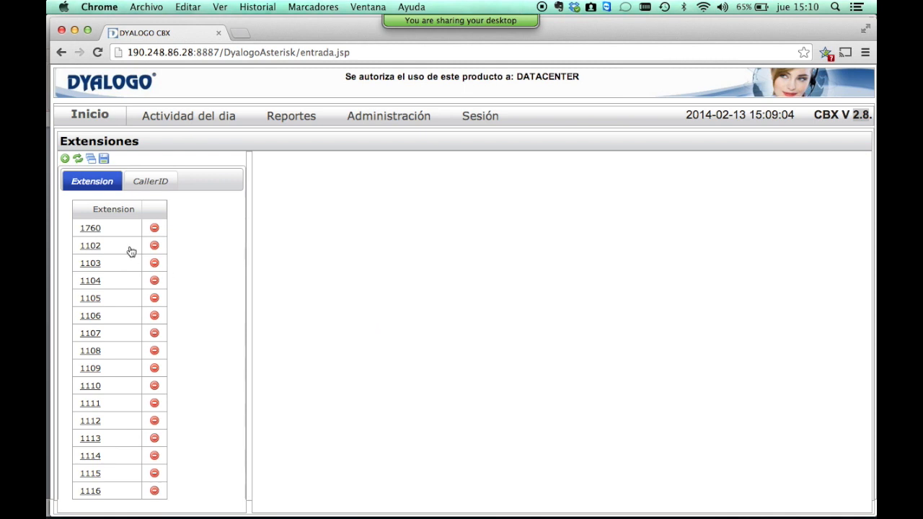
scroll(119, 294, "down", 5)
scroll(120, 294, "up", 5)
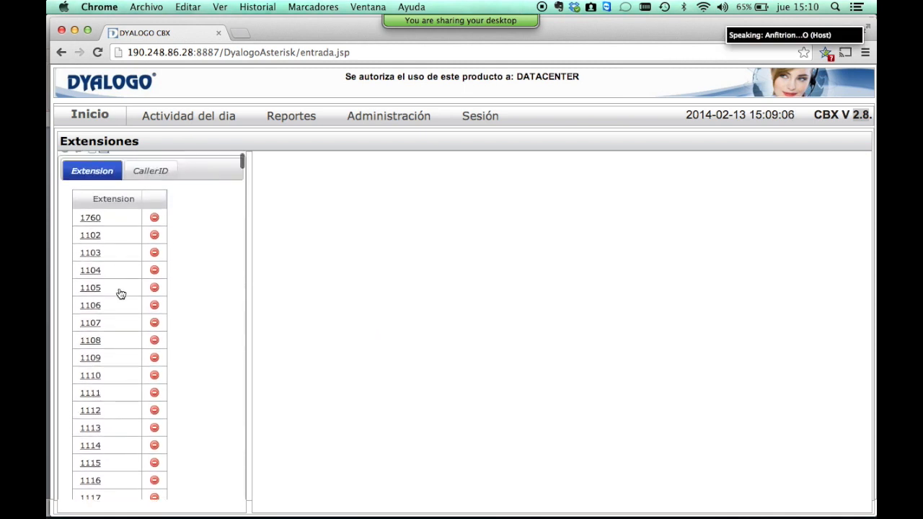
left_click(156, 185)
scroll(128, 292, "down", 5)
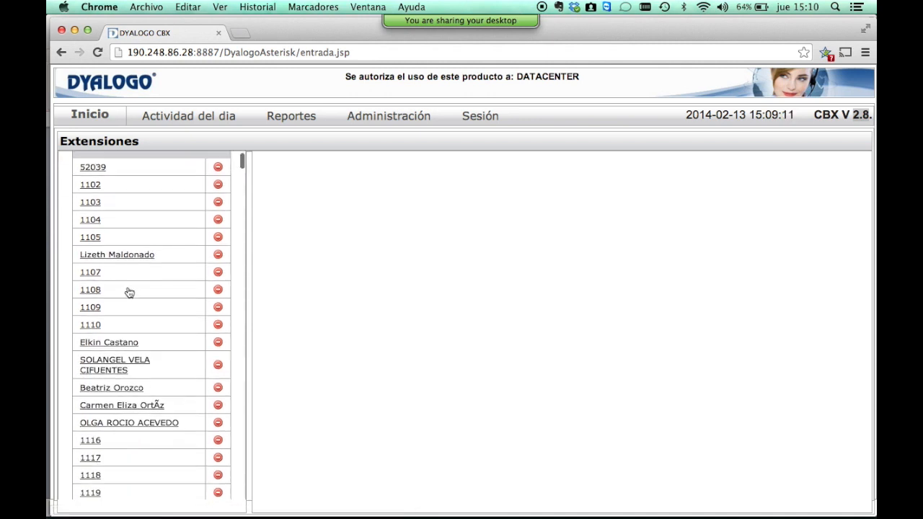
scroll(126, 302, "down", 8)
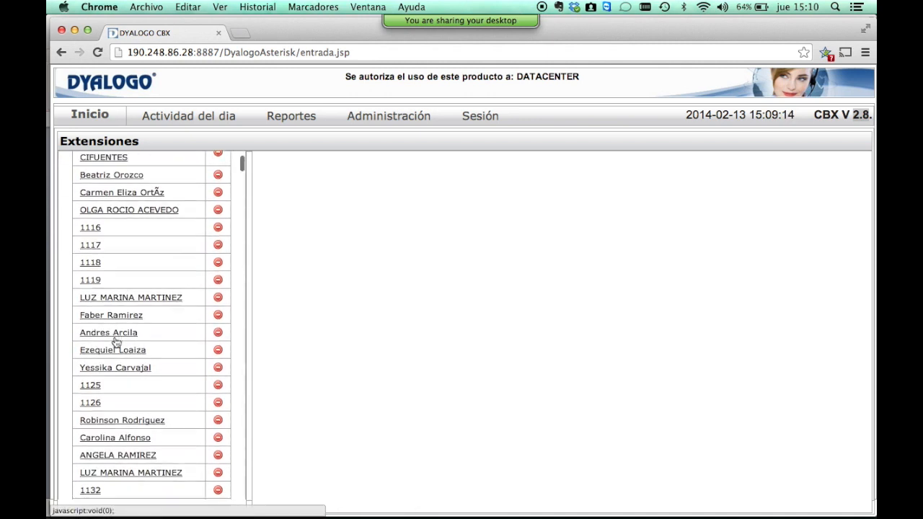
scroll(116, 343, "up", 13)
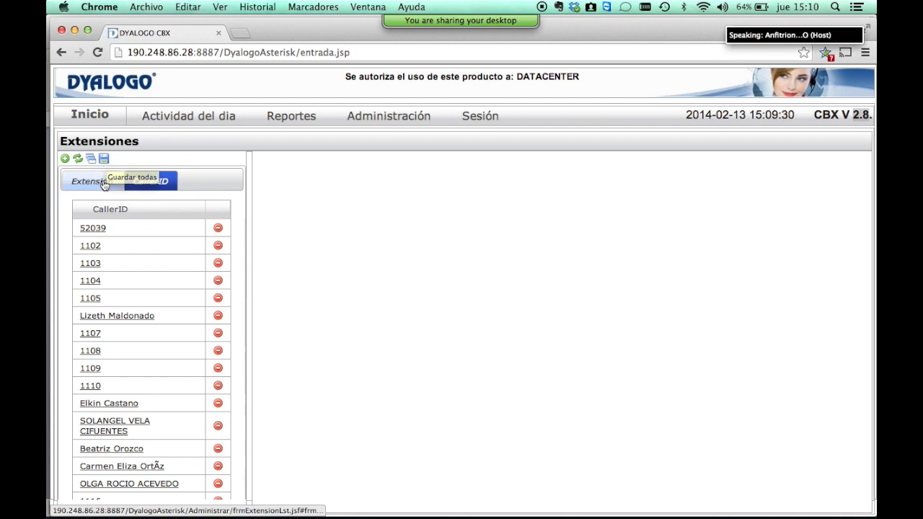
left_click(92, 180)
left_click(90, 229)
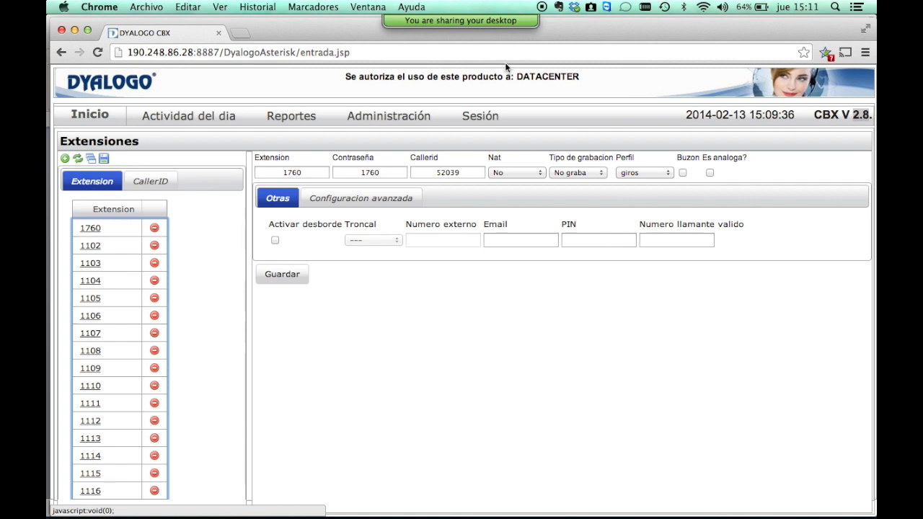
left_click(318, 175)
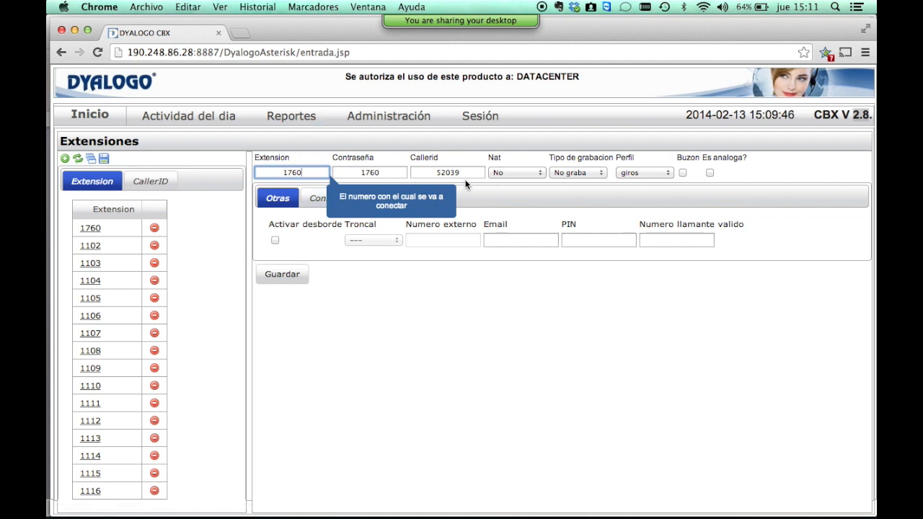
key("Tab")
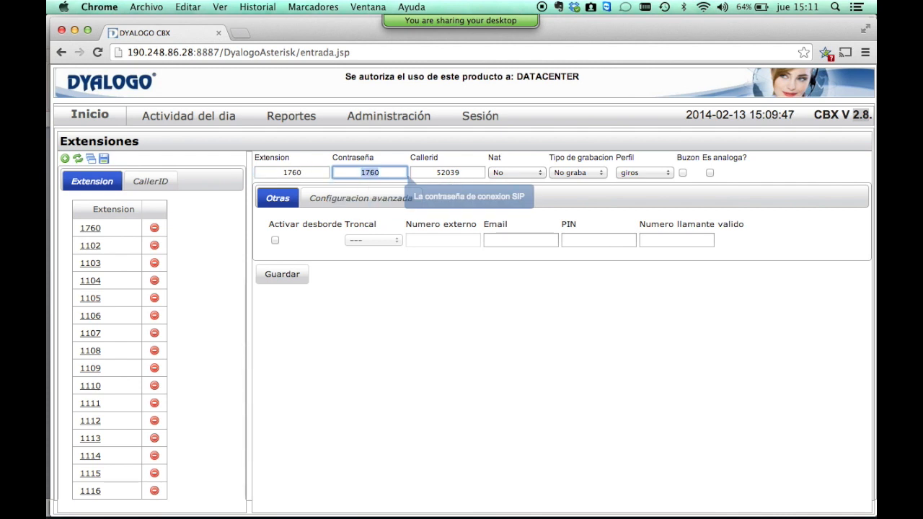
key("Tab")
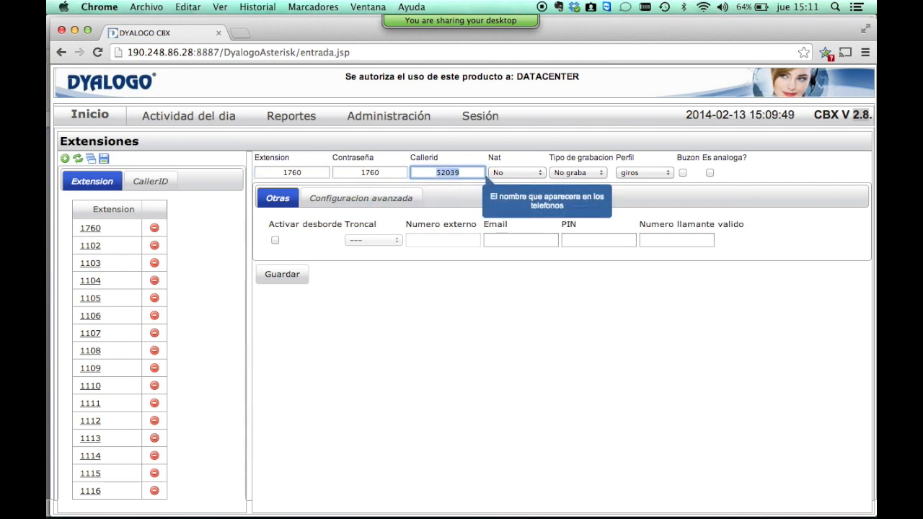
key("Tab")
key("shift+Tab")
key("shift+Tab")
key("shift+Tab")
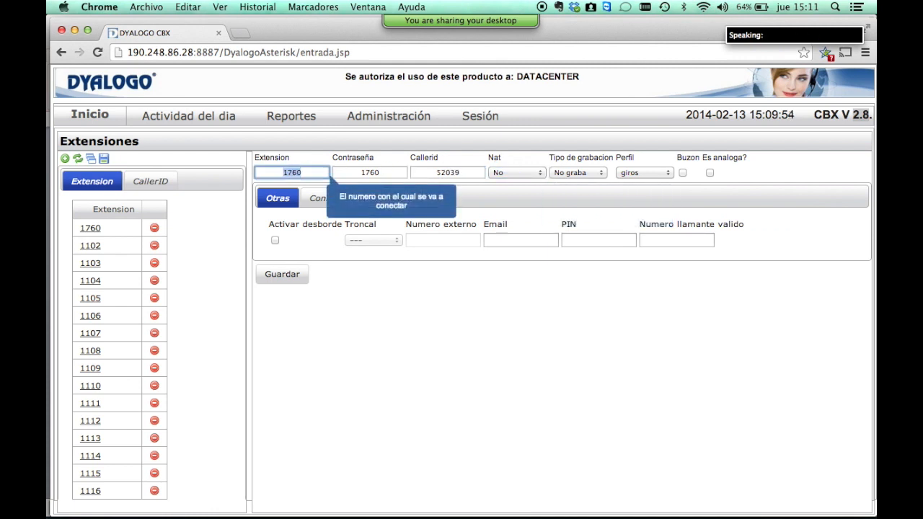
key("Tab")
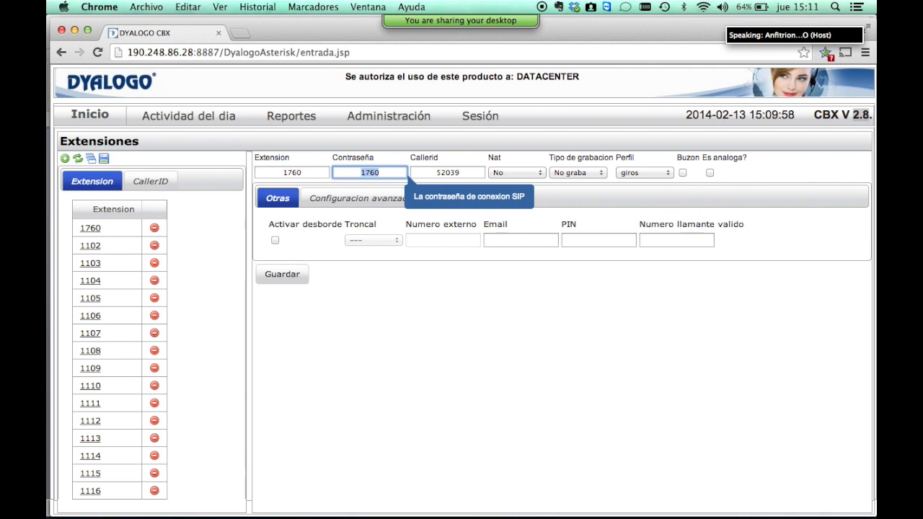
key("Tab")
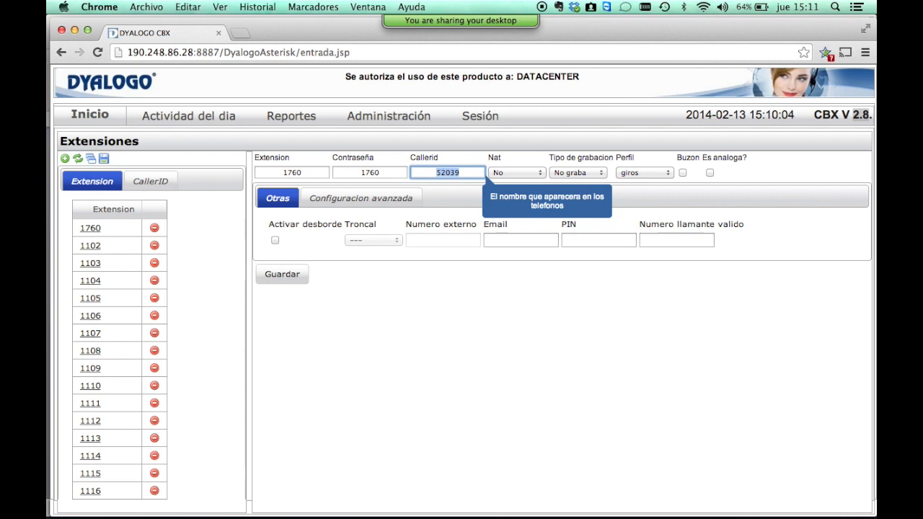
left_click(529, 168)
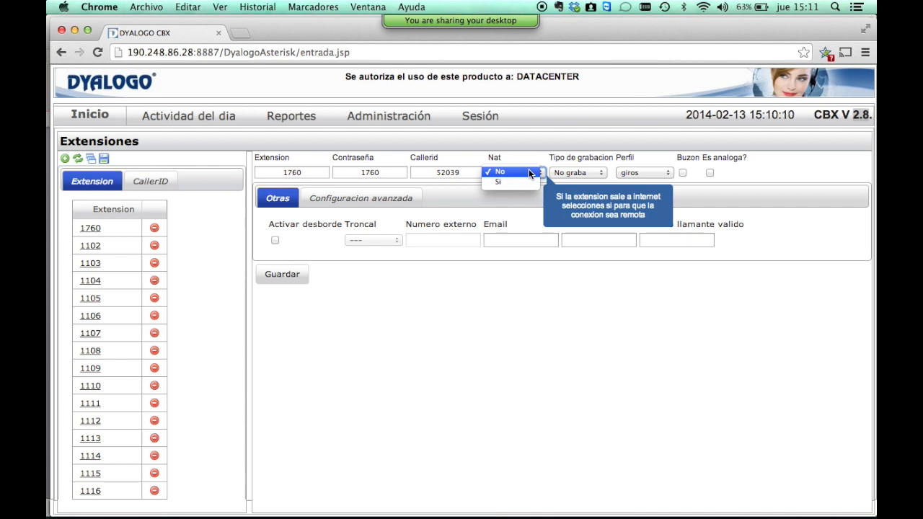
left_click(525, 210)
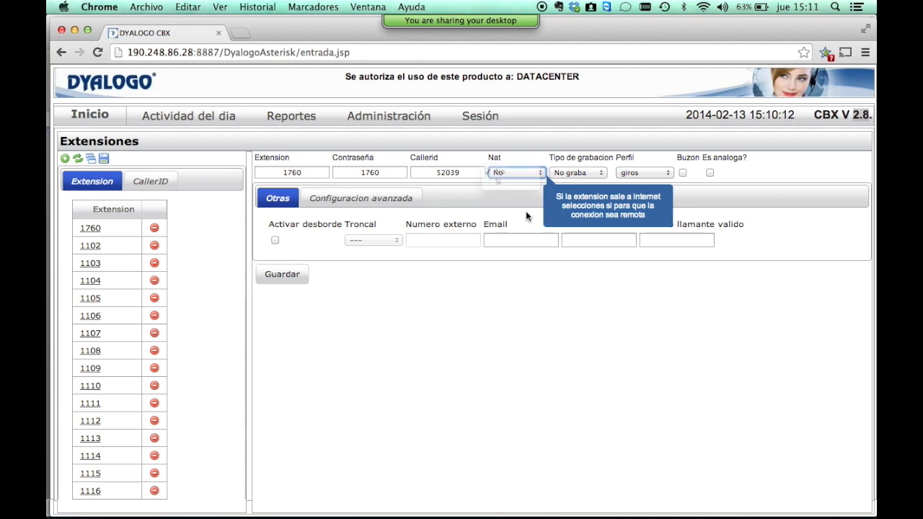
left_click(526, 213)
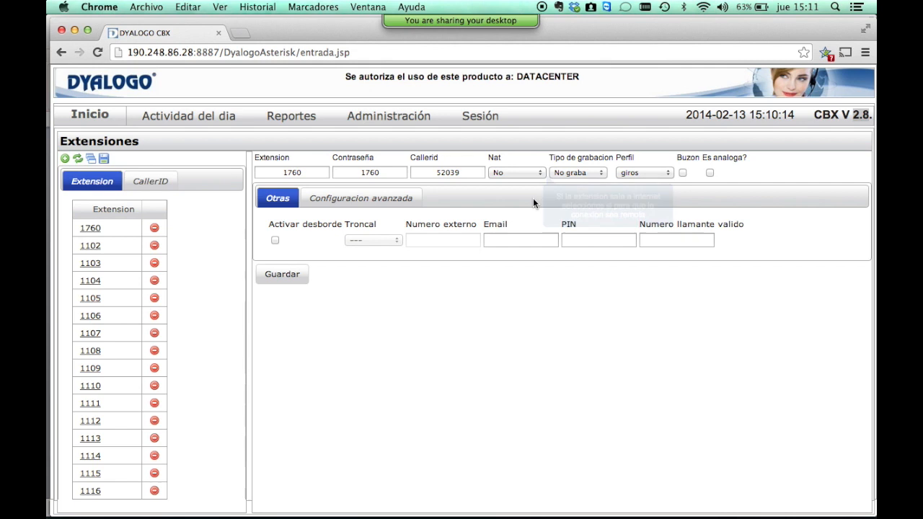
left_click(577, 172)
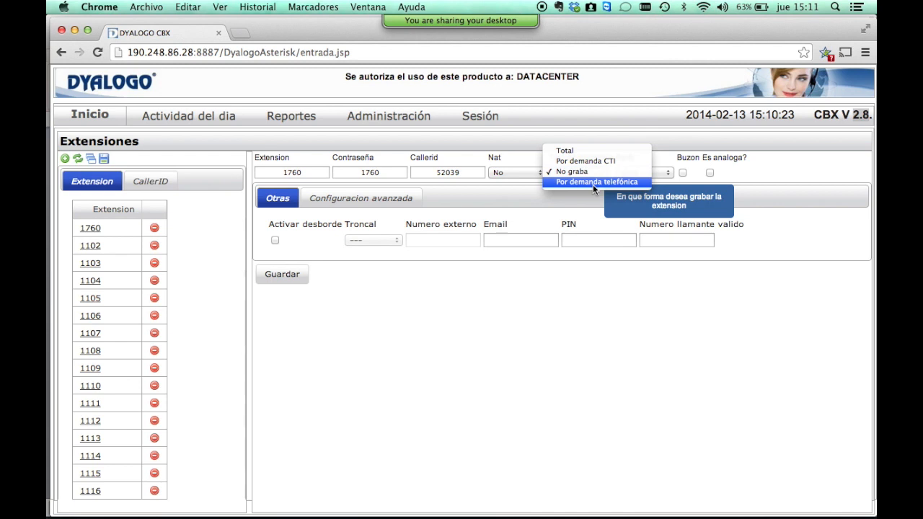
mouse_move(494, 26)
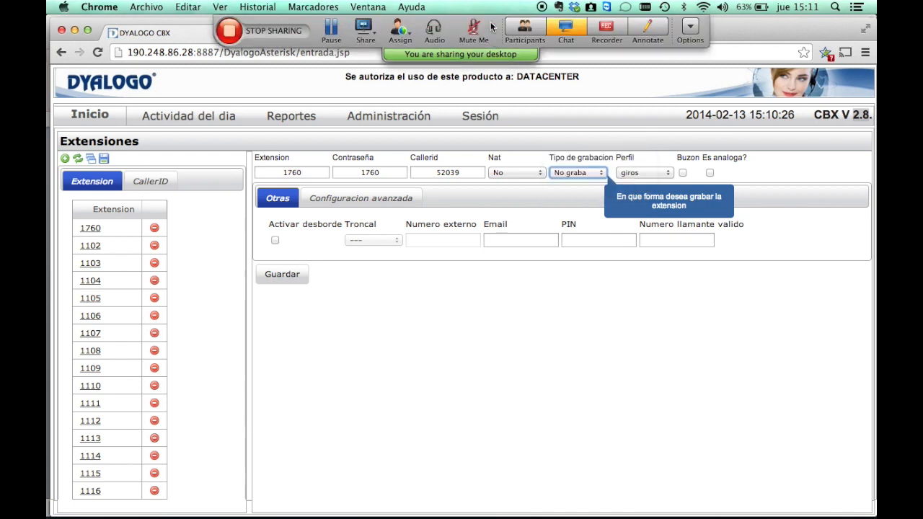
Mute one WebEx participant, then set extension 1760's recording type to Por demanda CTI.
left_click(524, 31)
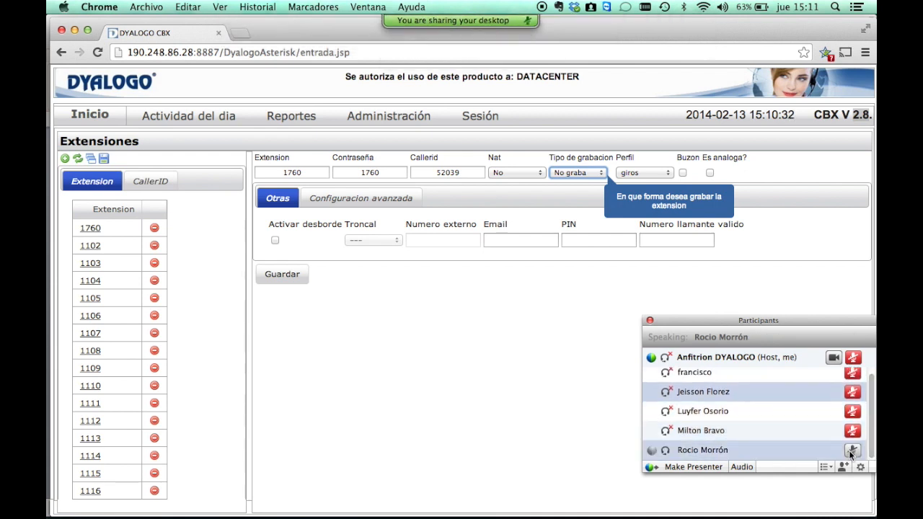
left_click(851, 450)
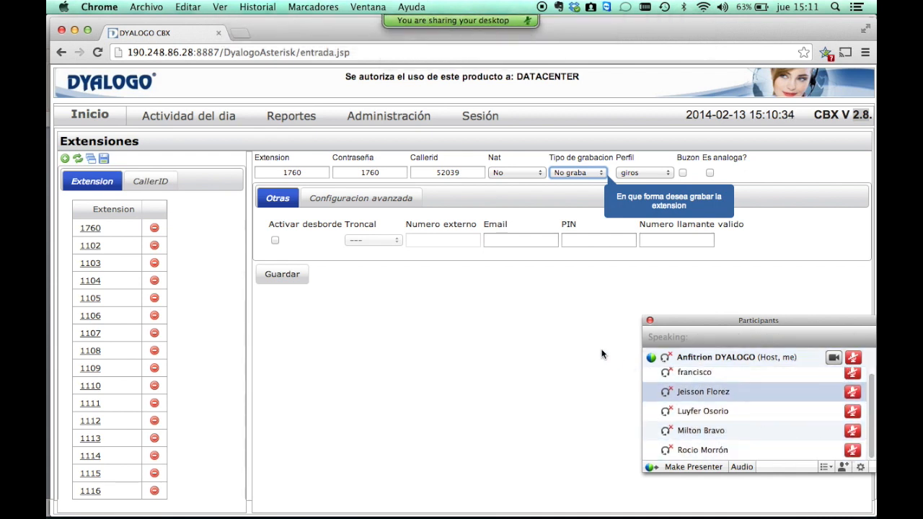
left_click(650, 320)
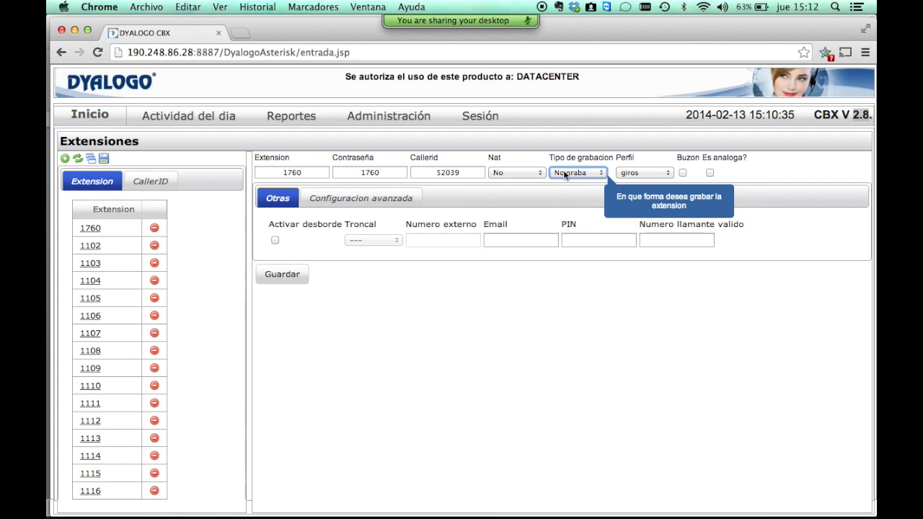
left_click(599, 172)
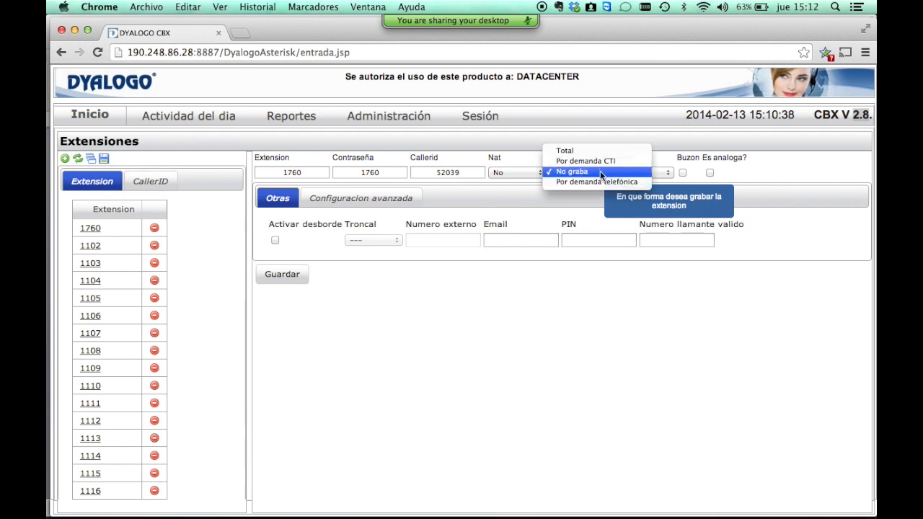
left_click(604, 160)
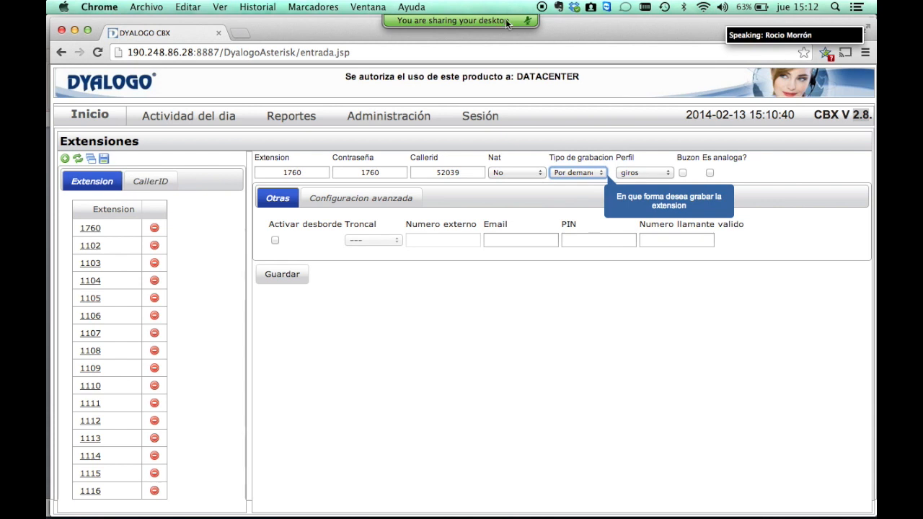
Unmute yourself, choose Mute All for the WebEx participants, and return to the extension settings.
mouse_move(511, 24)
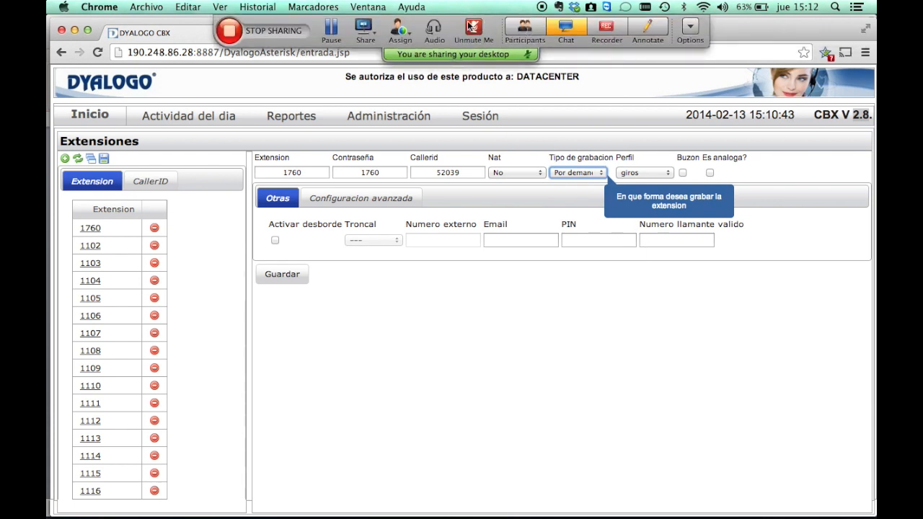
left_click(470, 25)
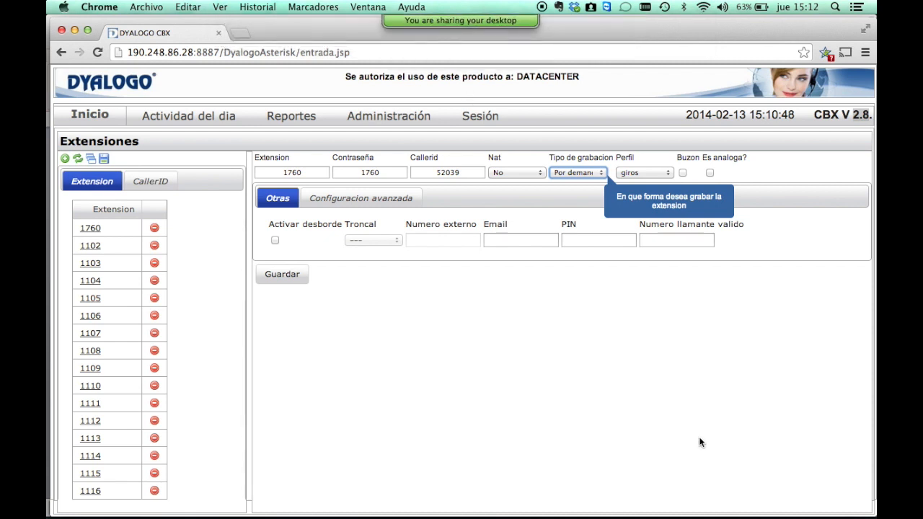
mouse_move(736, 505)
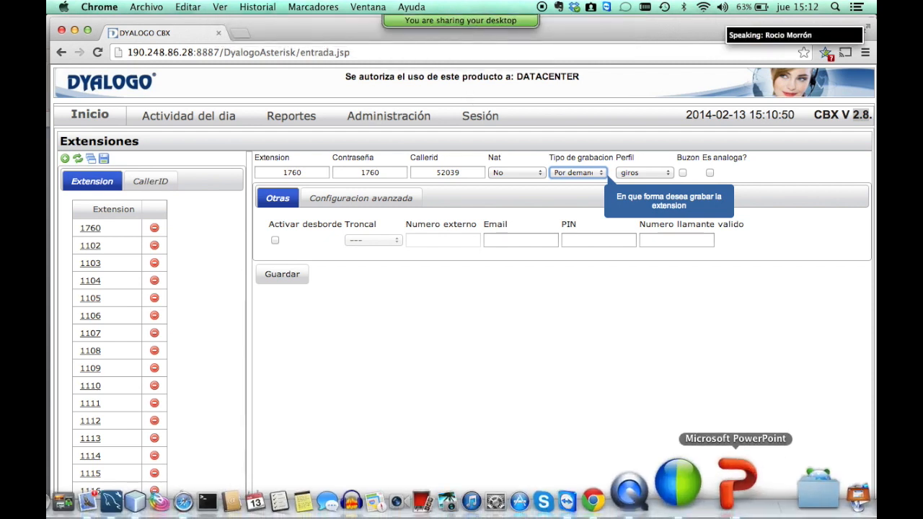
left_click(525, 28)
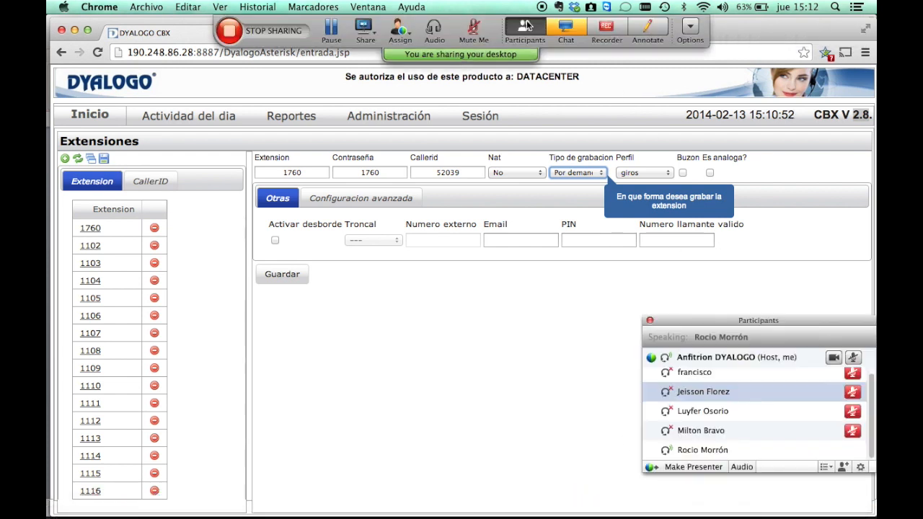
right_click(776, 409)
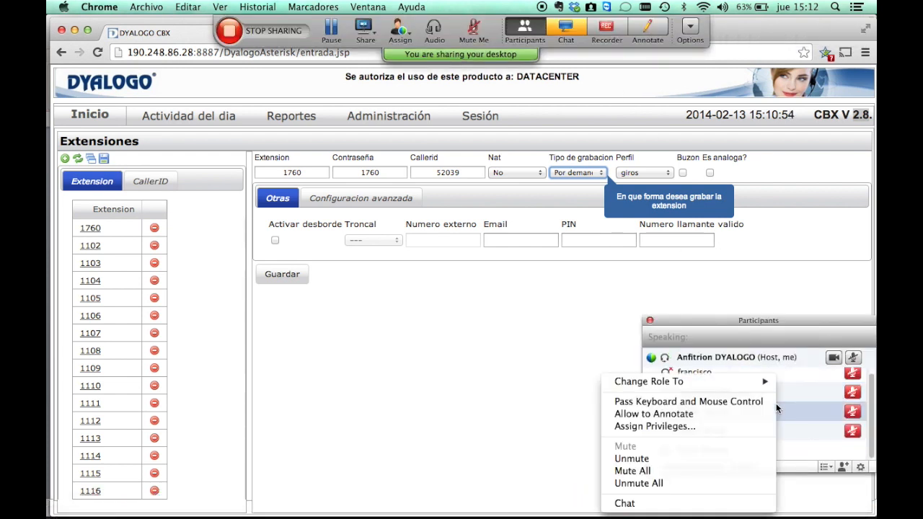
left_click(694, 482)
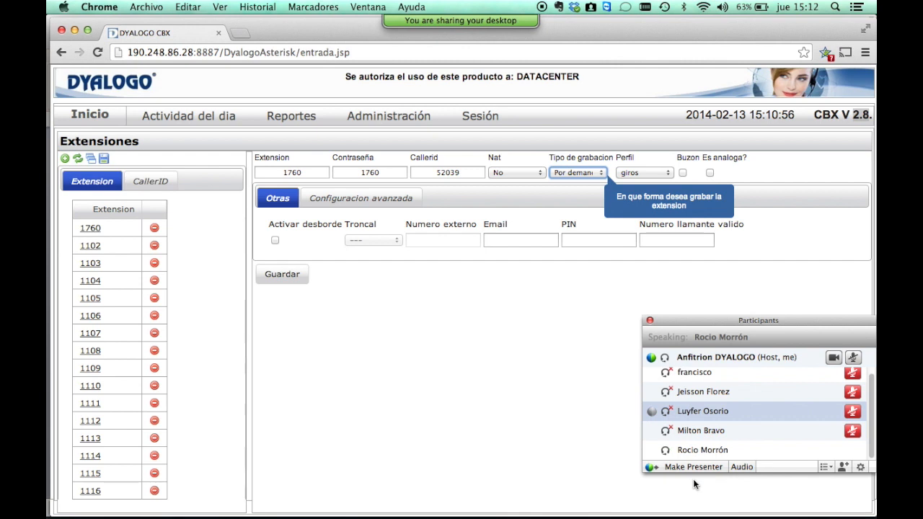
right_click(705, 433)
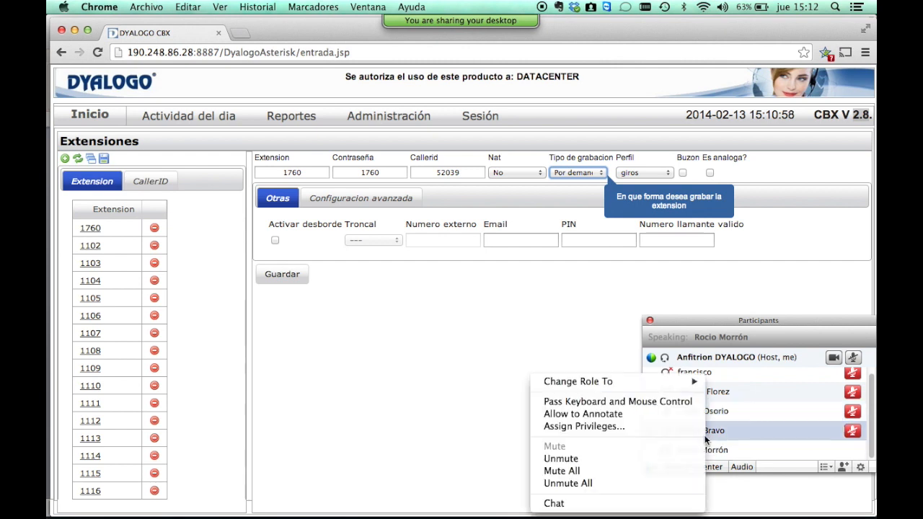
left_click(642, 468)
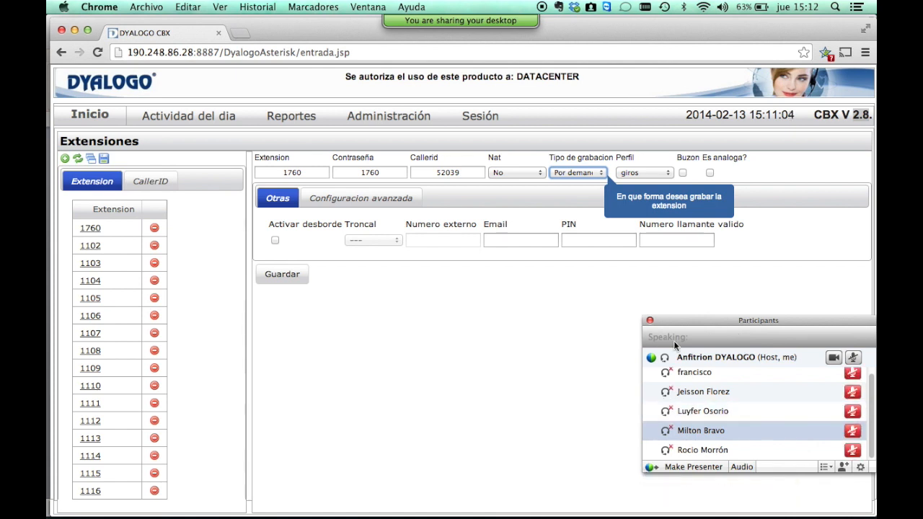
left_click(704, 376)
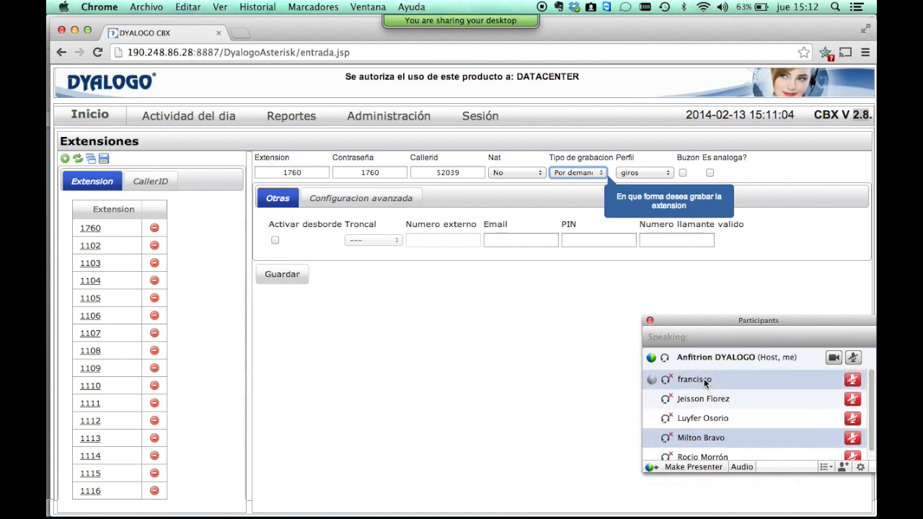
left_click(579, 338)
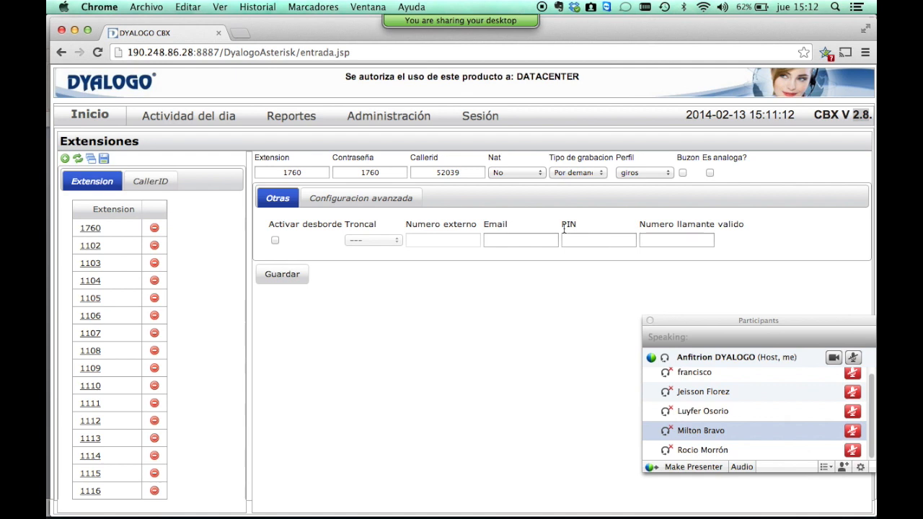
Review the recording types and extension profiles, keeping the current recording type and the giros profile.
left_click(585, 173)
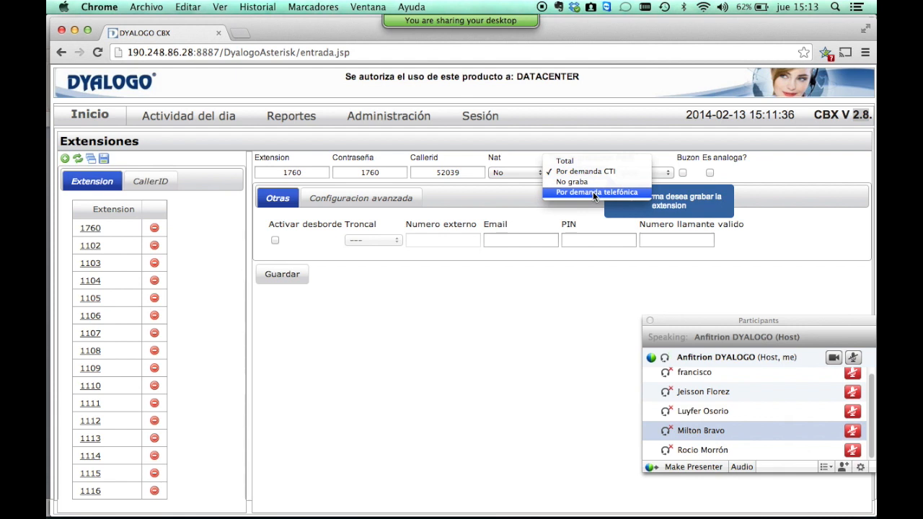
left_click(583, 220)
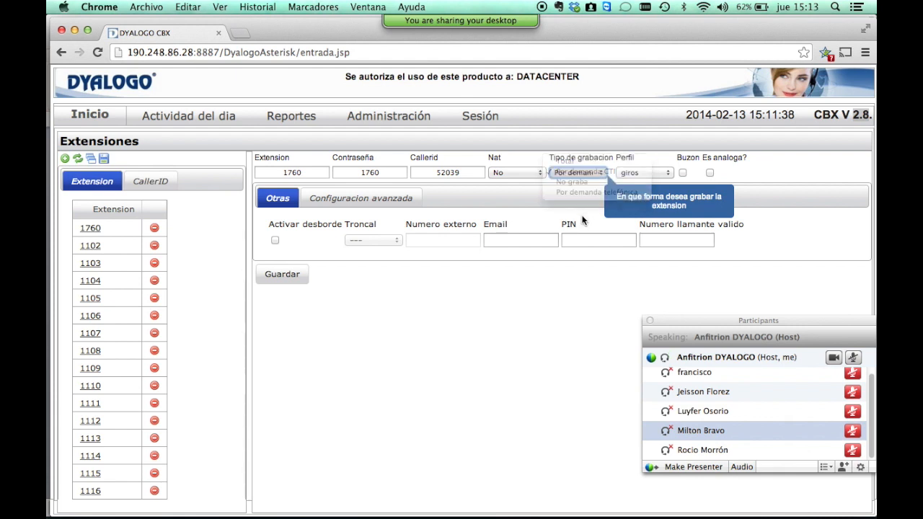
left_click(667, 175)
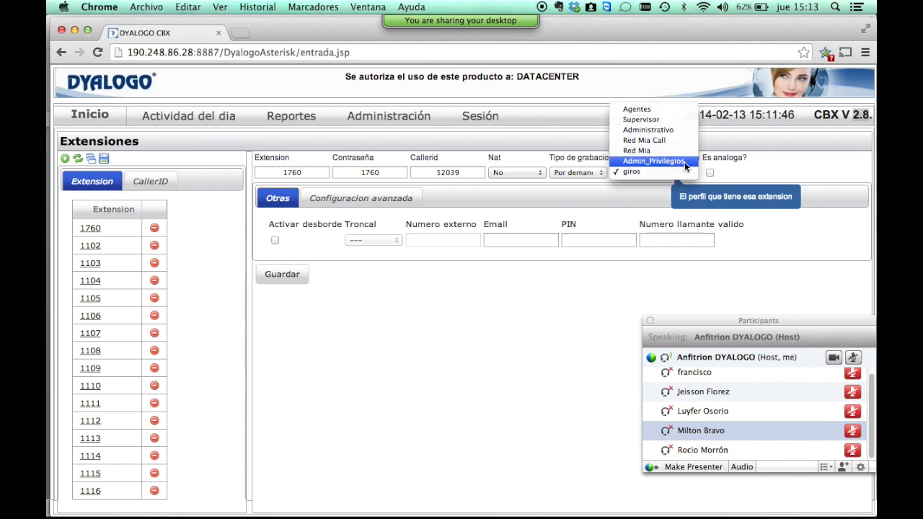
left_click(628, 198)
Tick Buzon and Es analoga? and set the channel number to 1.
left_click(683, 174)
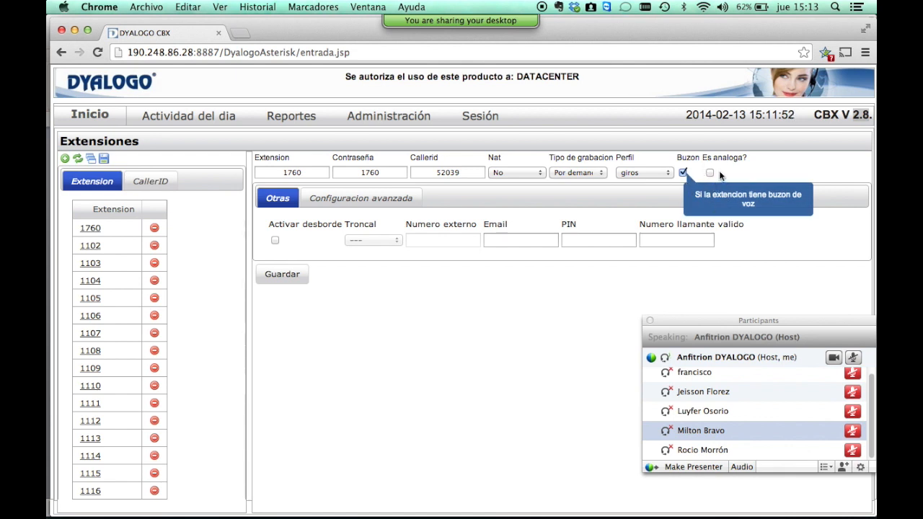
left_click(710, 174)
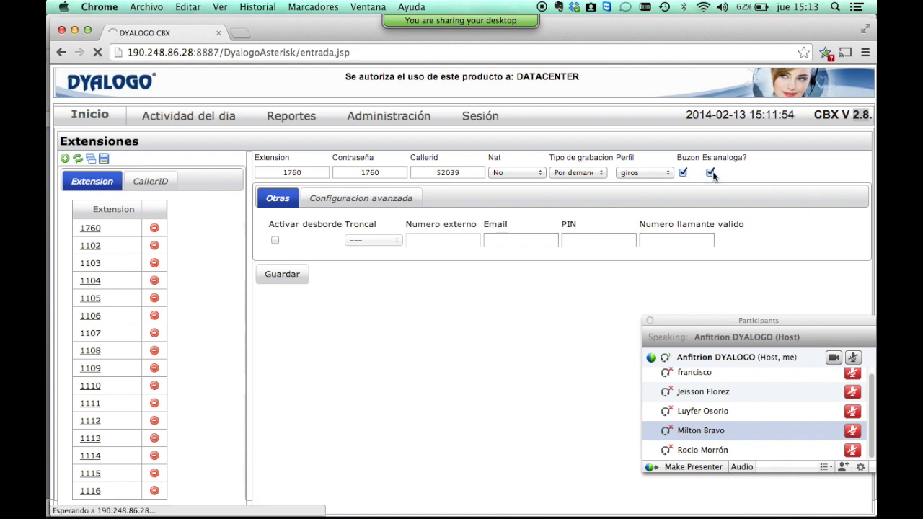
left_click(732, 175)
left_click(787, 171)
left_click(788, 171)
left_click(788, 172)
left_click(789, 178)
left_click(789, 178)
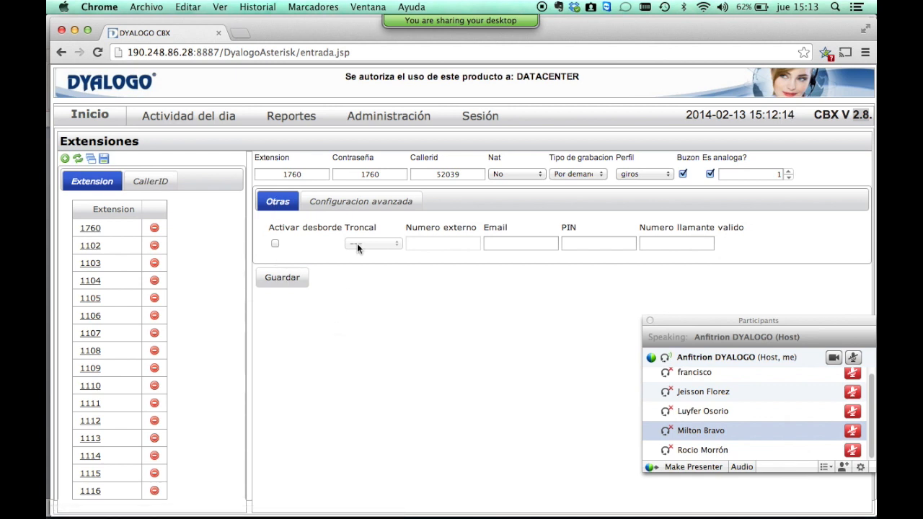
Enable overflow via trunk CODESA2, enter the external number, and untick Es analoga and Buzon.
left_click(275, 244)
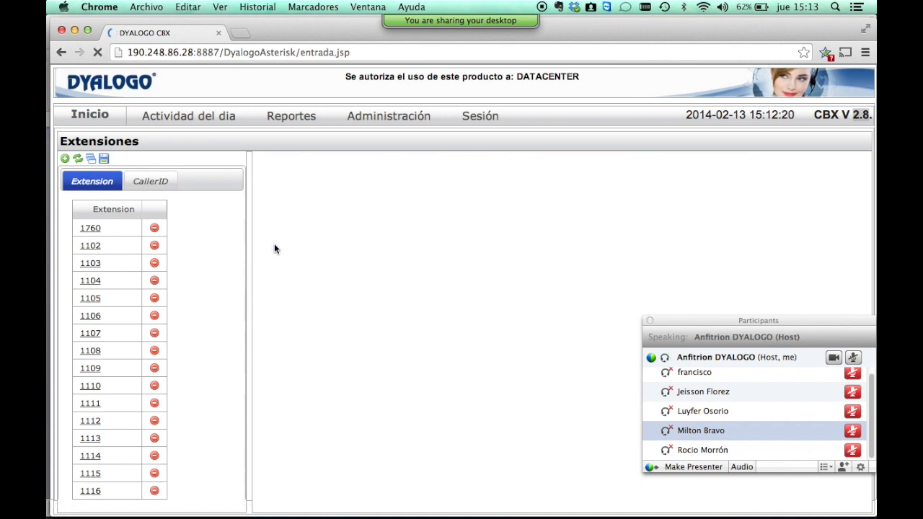
left_click(373, 244)
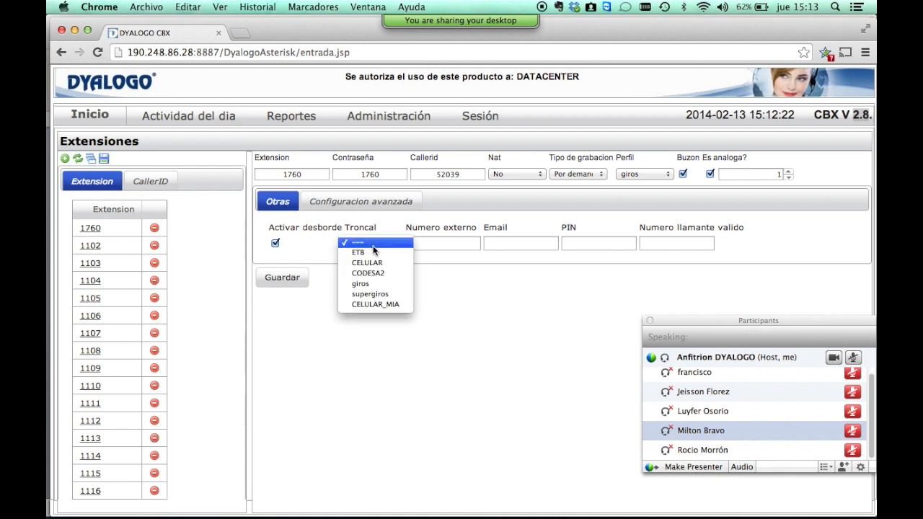
left_click(383, 278)
key("Tab")
type("7657657")
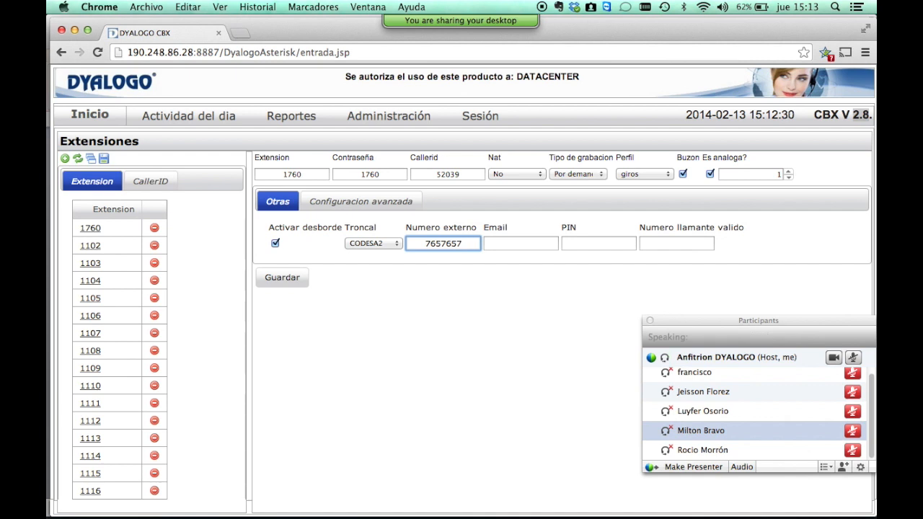
left_click(709, 174)
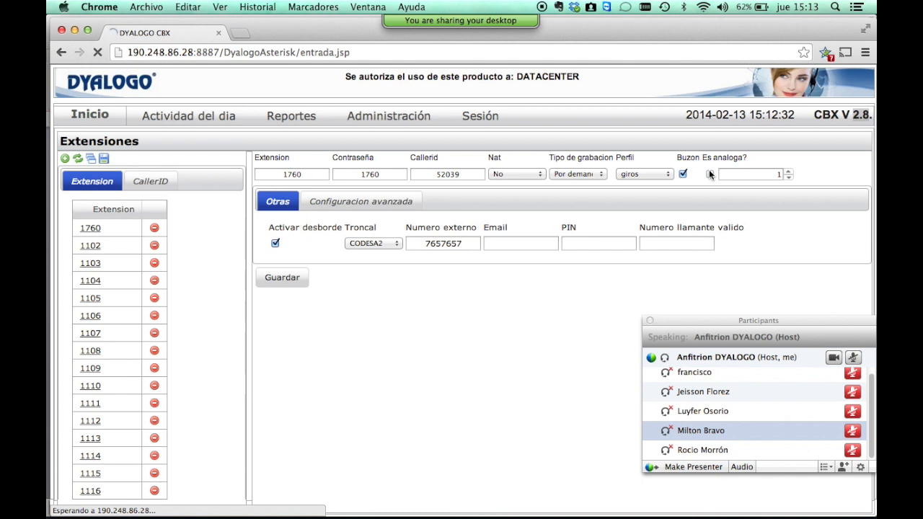
left_click(682, 173)
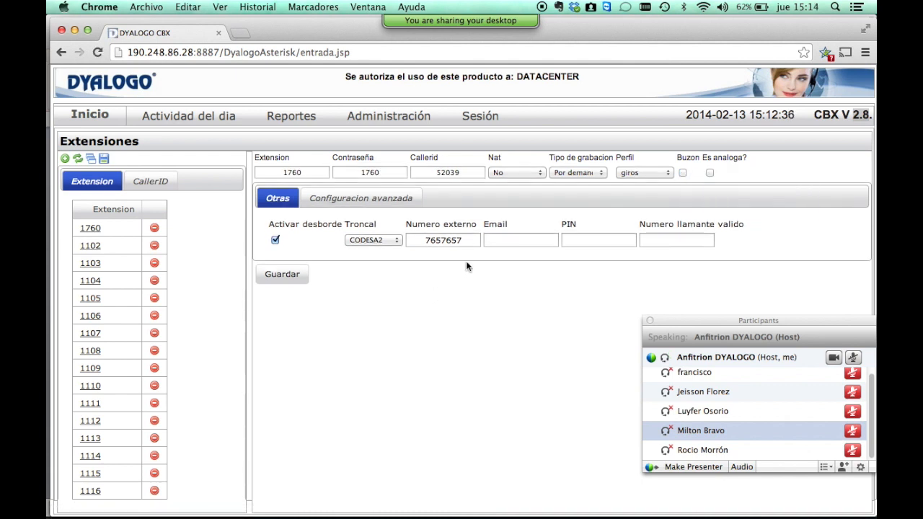
Fill in the contact e-mail address in the Email field.
double_click(436, 231)
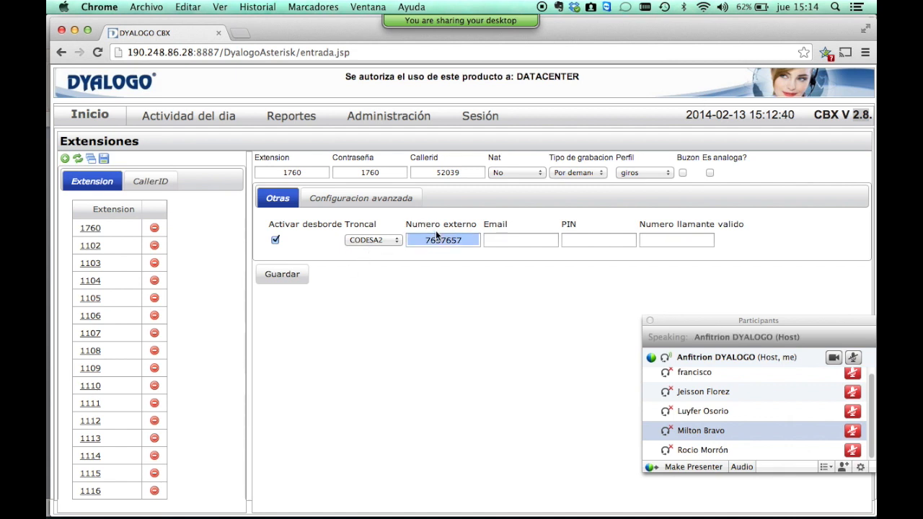
key("Left")
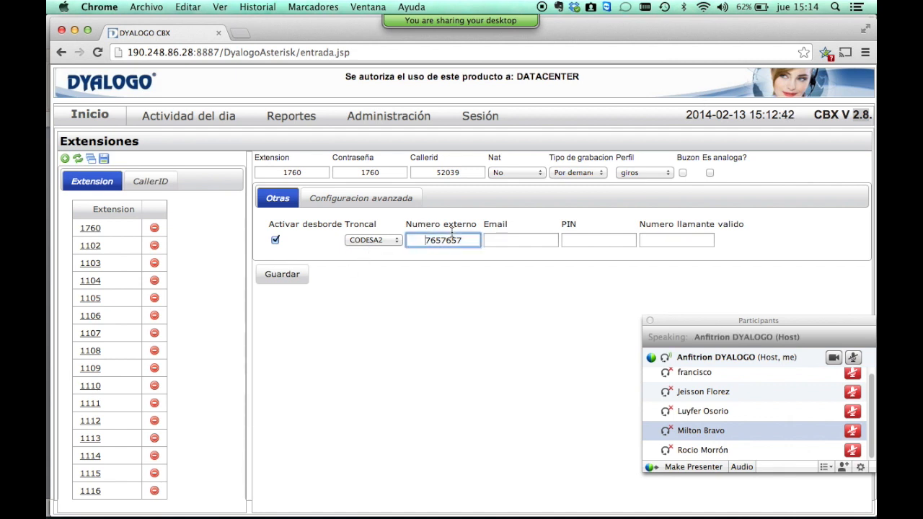
left_click(529, 237)
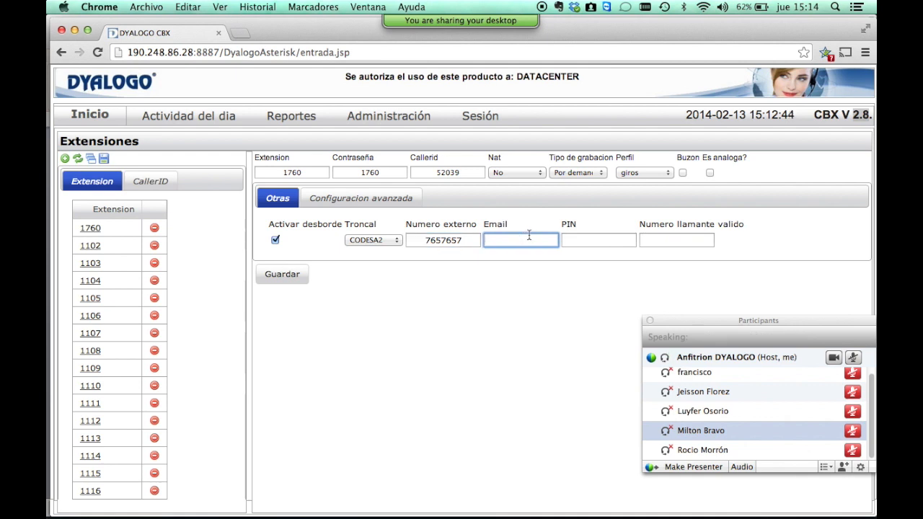
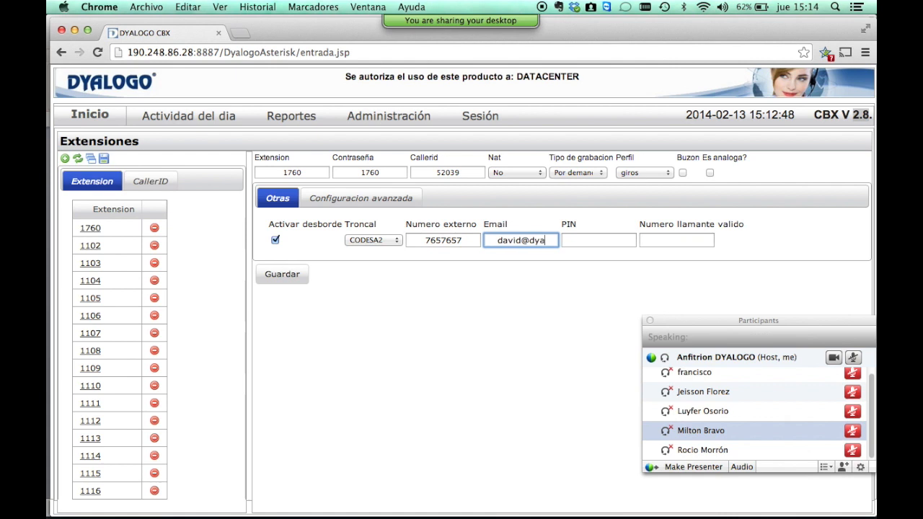
left_click(599, 240)
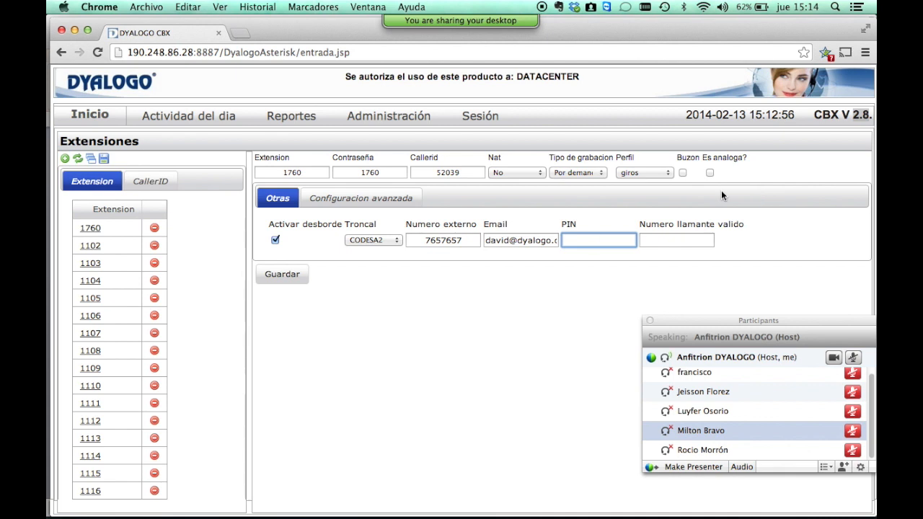
double_click(292, 172)
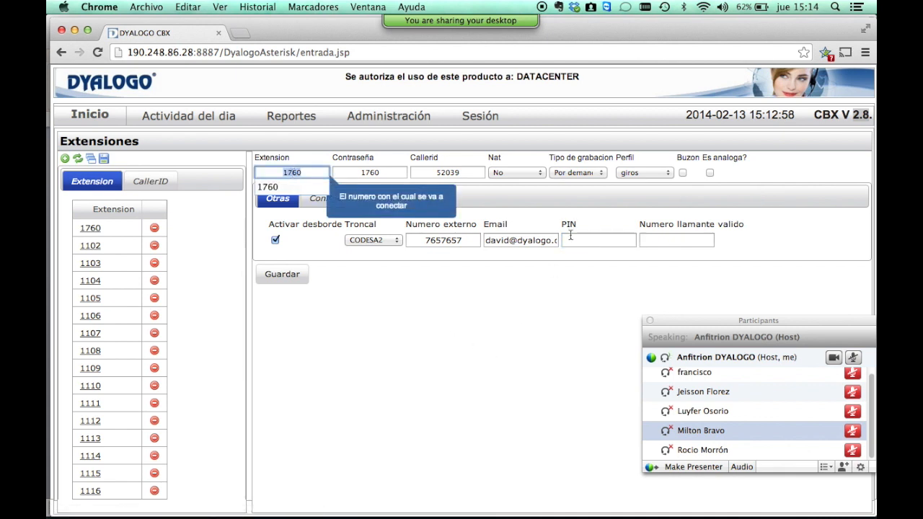
left_click(485, 239)
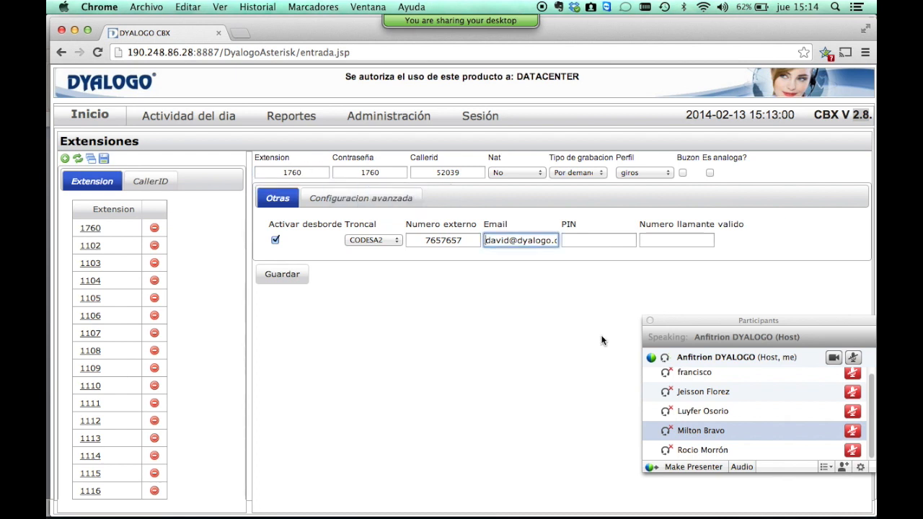
key("super+a")
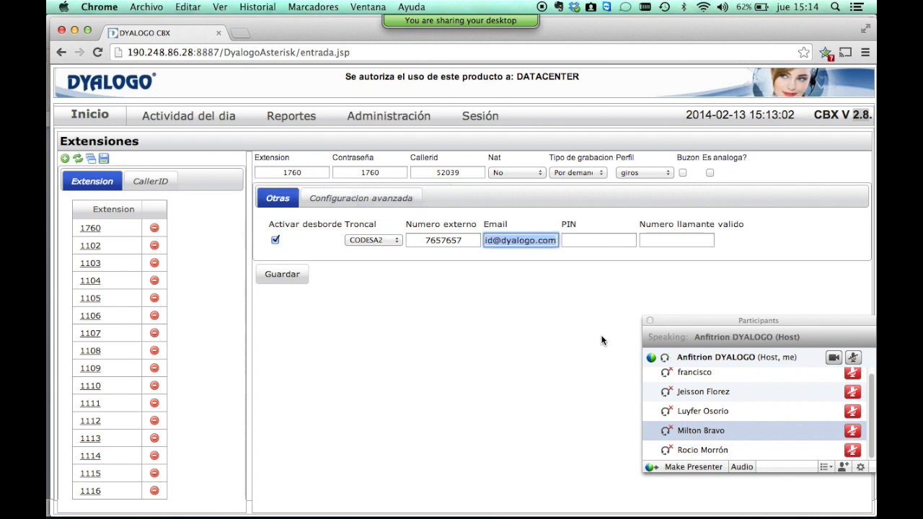
Enter a PIN and a valid calling phone number for extension 1760's overflow.
left_click(599, 240)
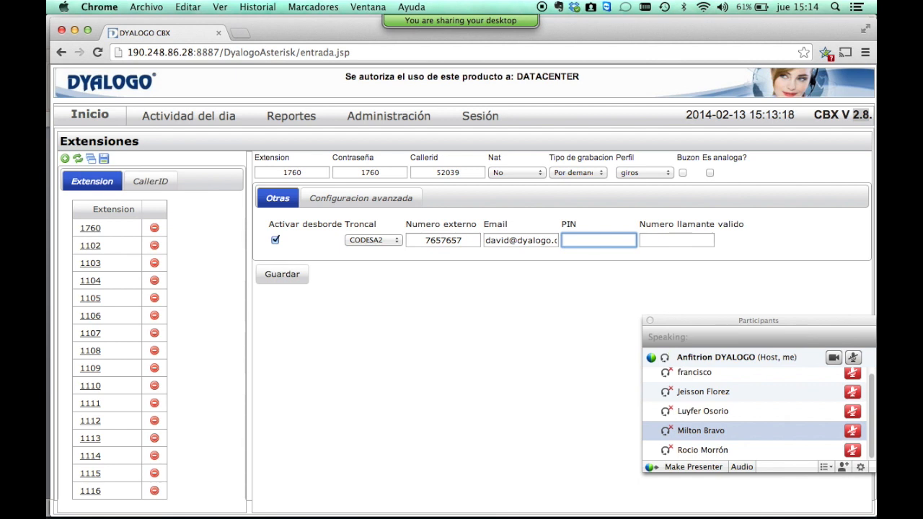
key("Tab")
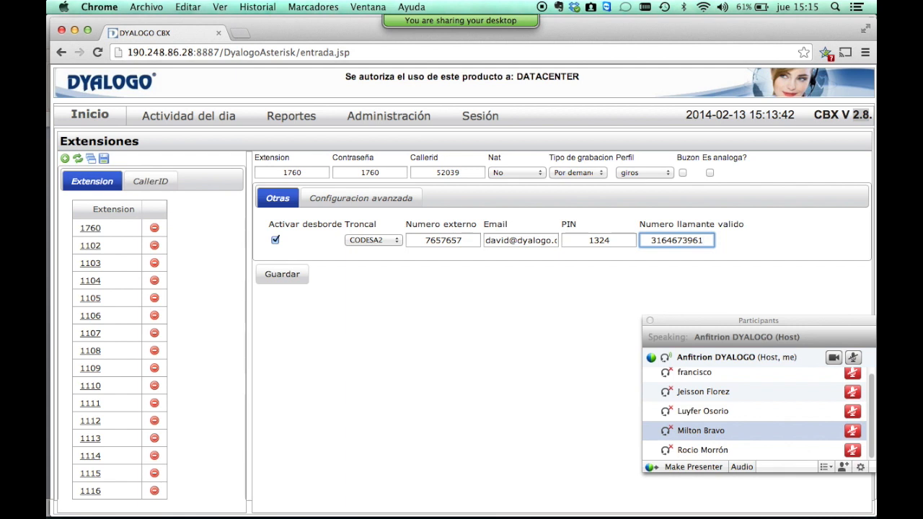
On Configuracion avanzada, keep Tipo Amigable, Chequeo Si and Modo DTMF RFC 2833, then inspect Puede invitar.
left_click(371, 199)
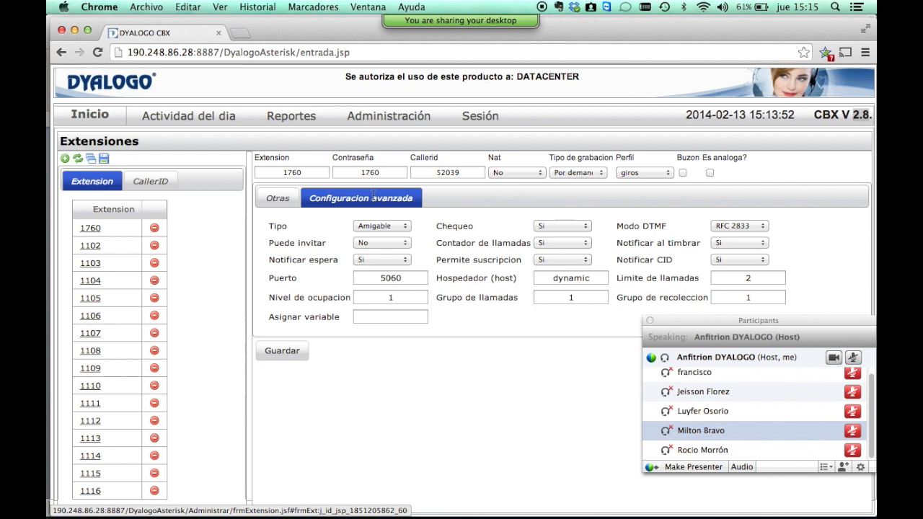
left_click(380, 225)
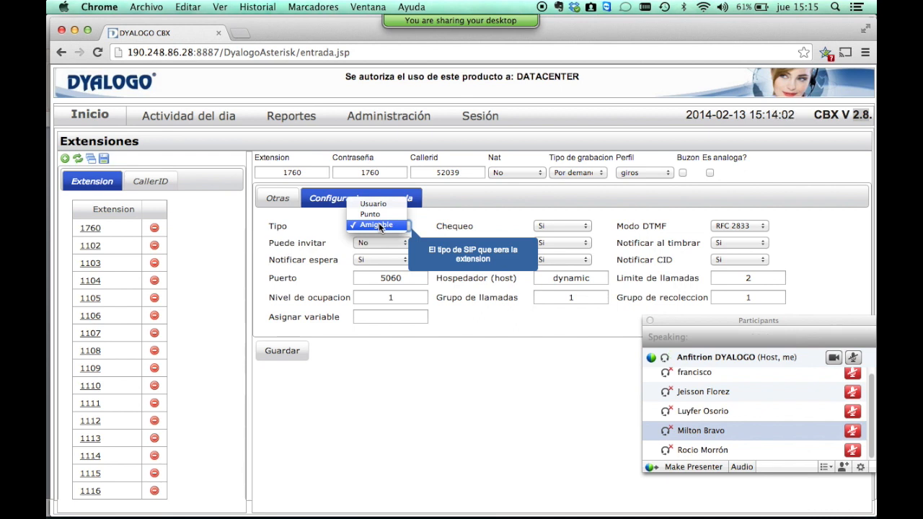
left_click(379, 224)
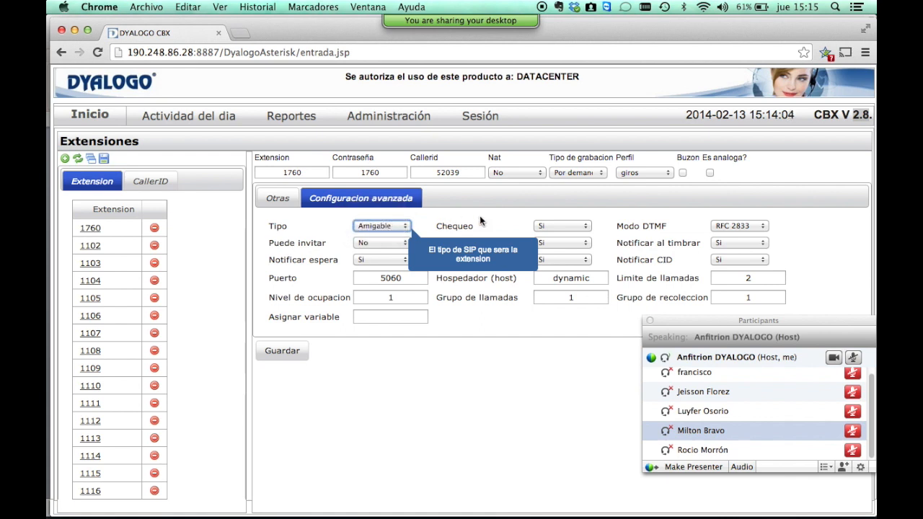
left_click(548, 224)
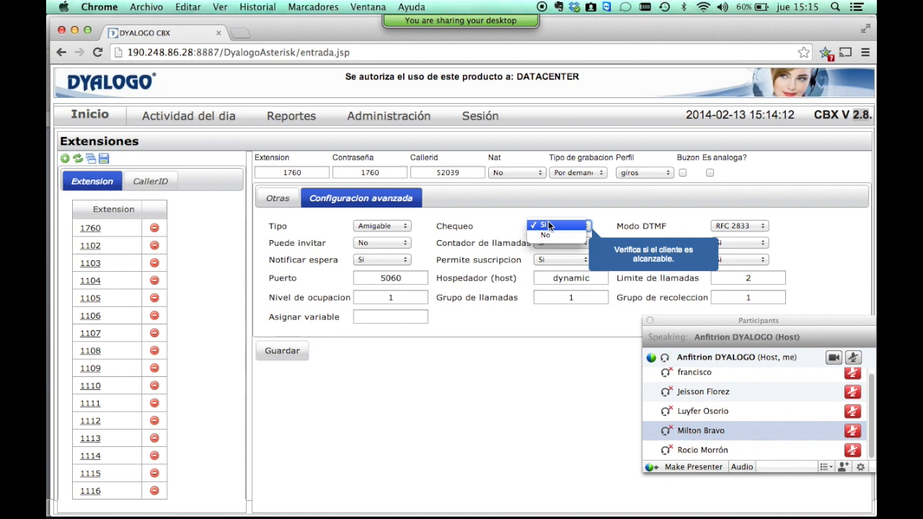
left_click(548, 226)
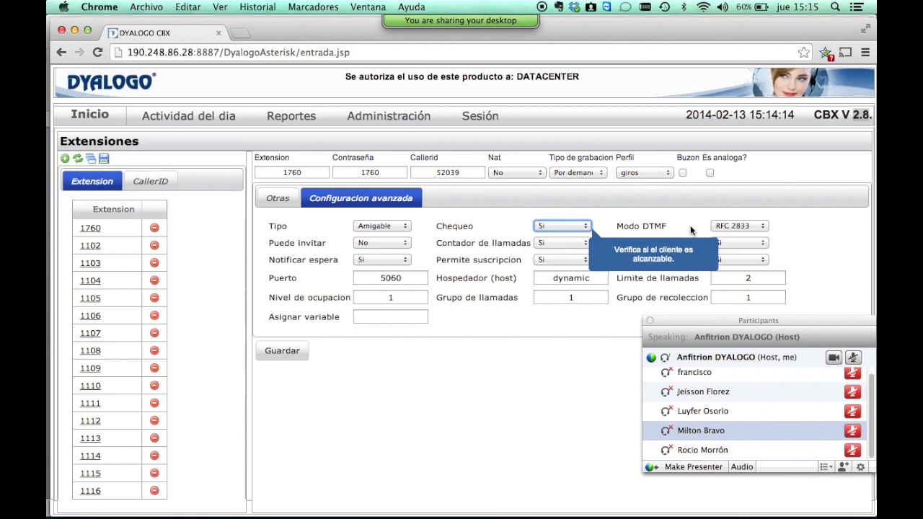
left_click(727, 225)
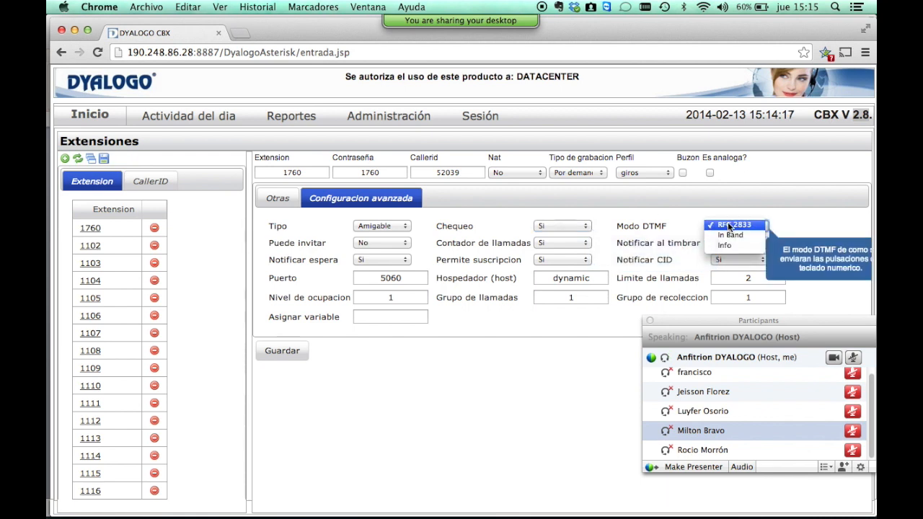
left_click(727, 225)
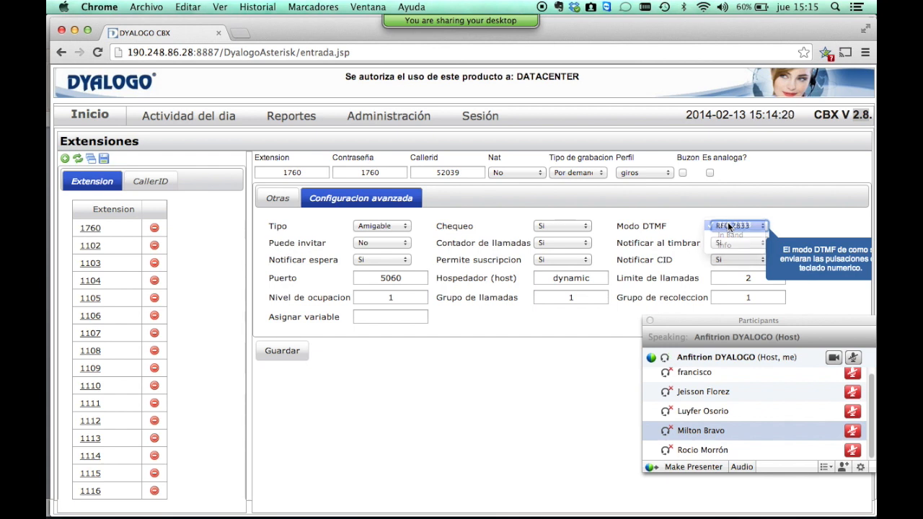
left_click(376, 245)
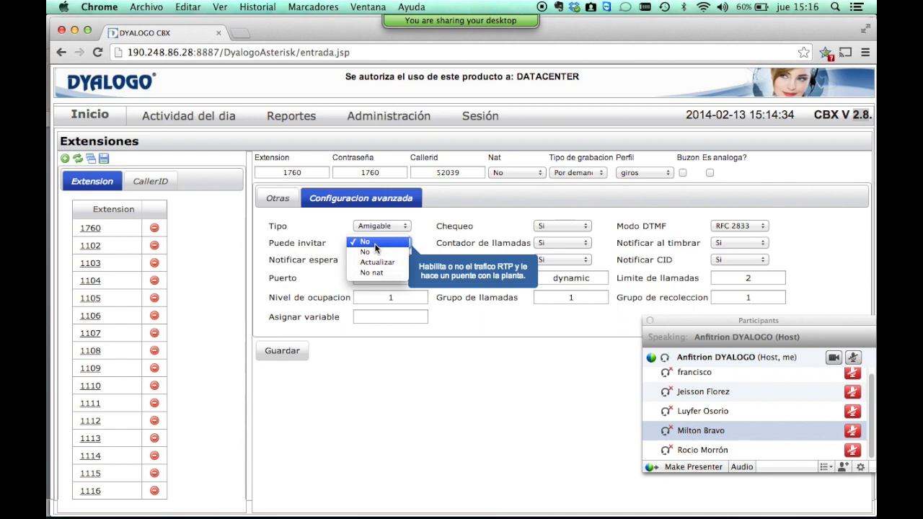
Review the invite, call counter, ring, hold, subscription and caller ID notification dropdowns unchanged.
left_click(374, 250)
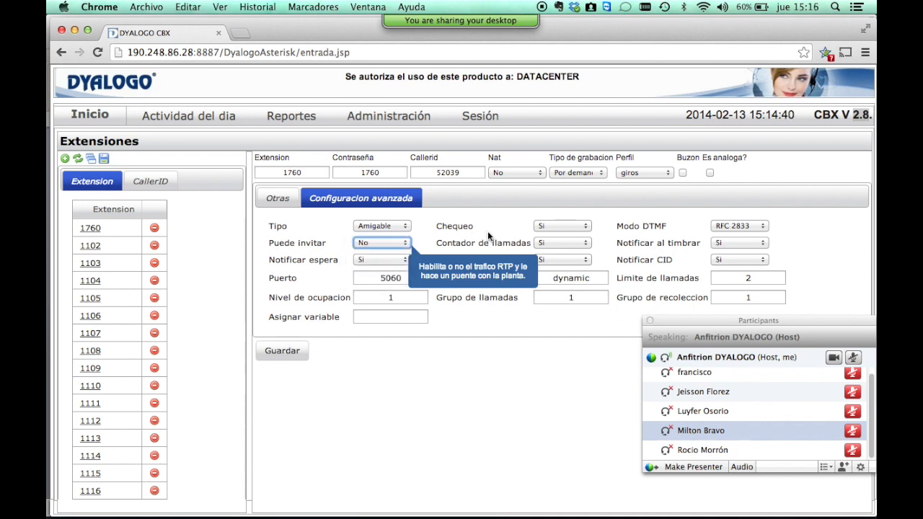
left_click(542, 244)
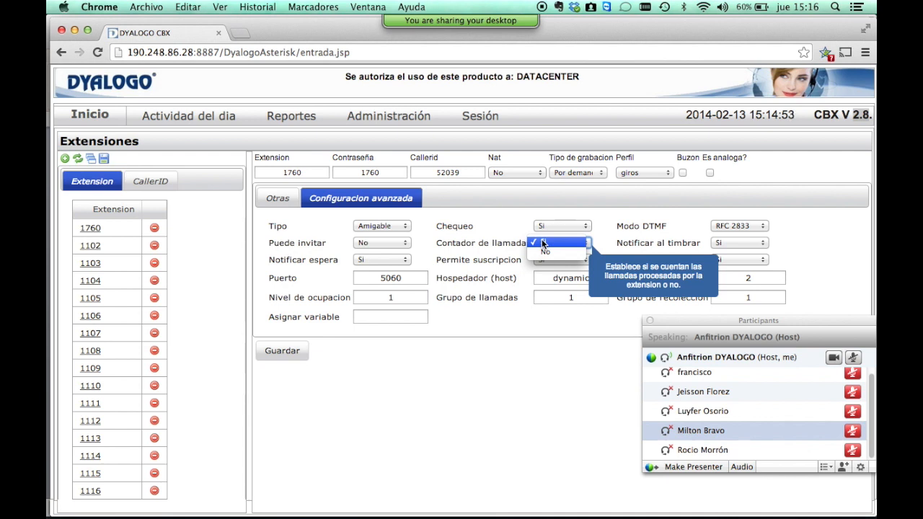
left_click(727, 239)
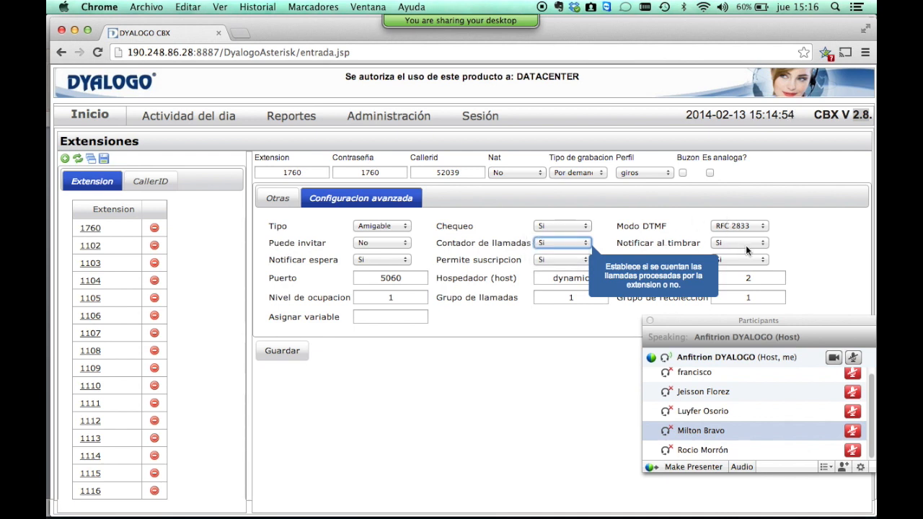
left_click(745, 246)
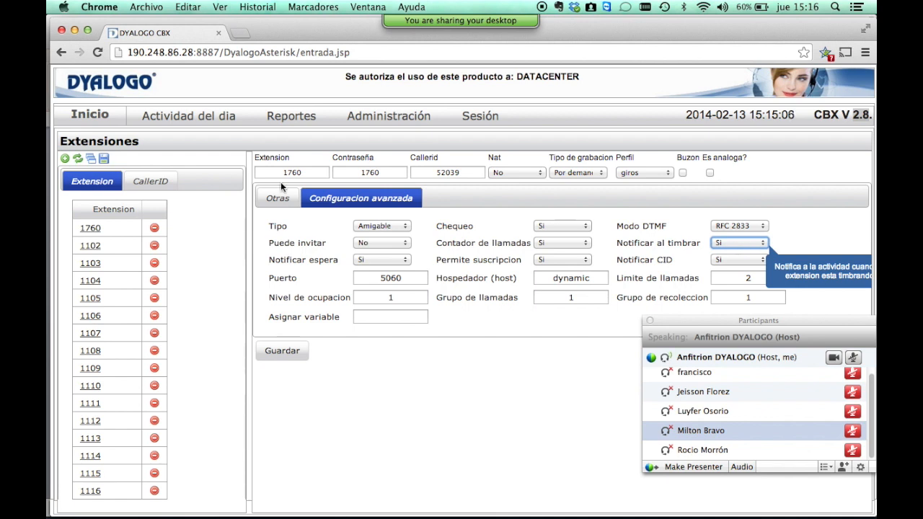
left_click(383, 259)
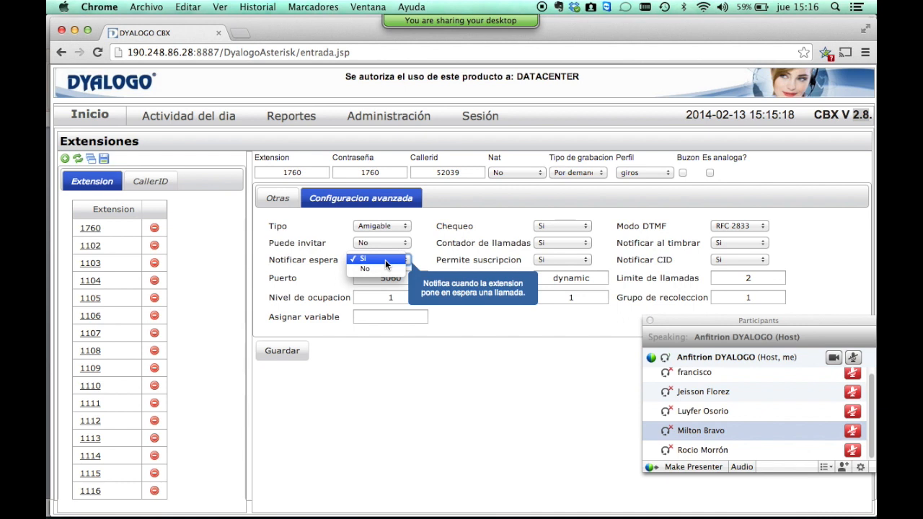
left_click(541, 260)
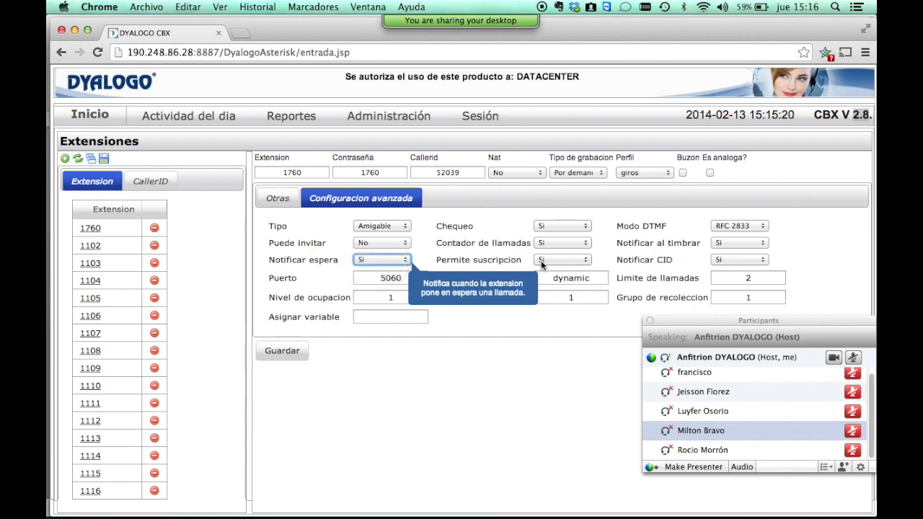
left_click(546, 262)
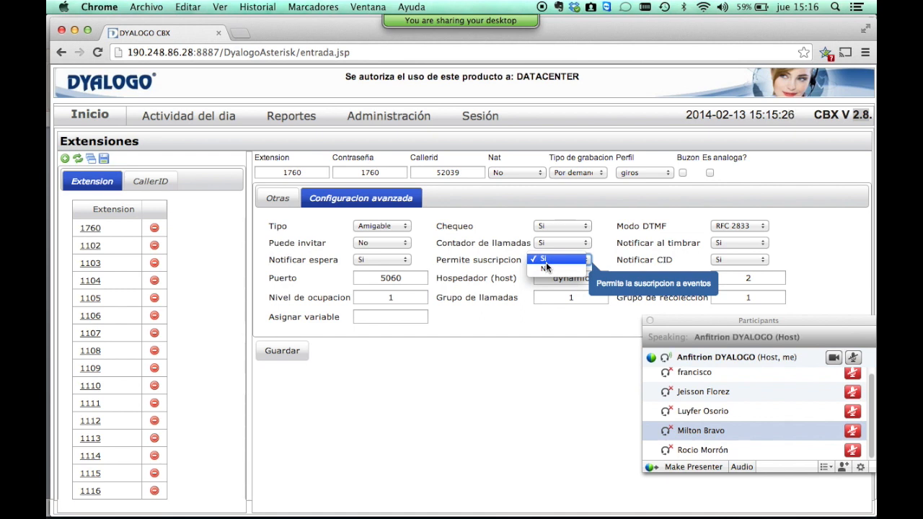
left_click(649, 244)
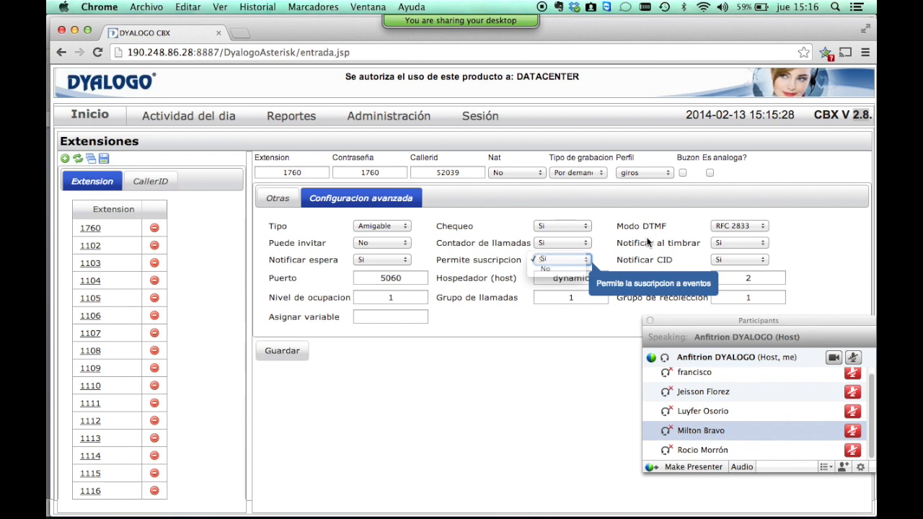
left_click(739, 259)
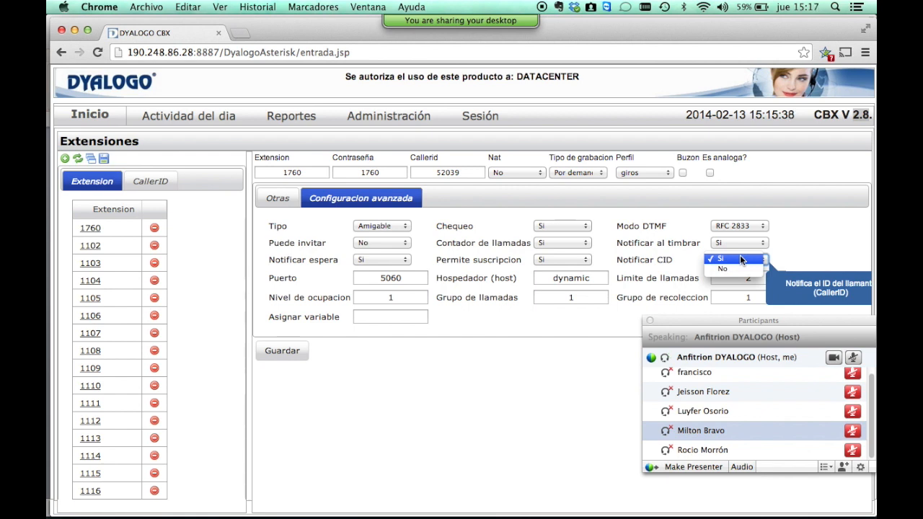
Step through port 5060, host, call limit, occupancy level, call and pickup groups to Asignar variable.
double_click(450, 172)
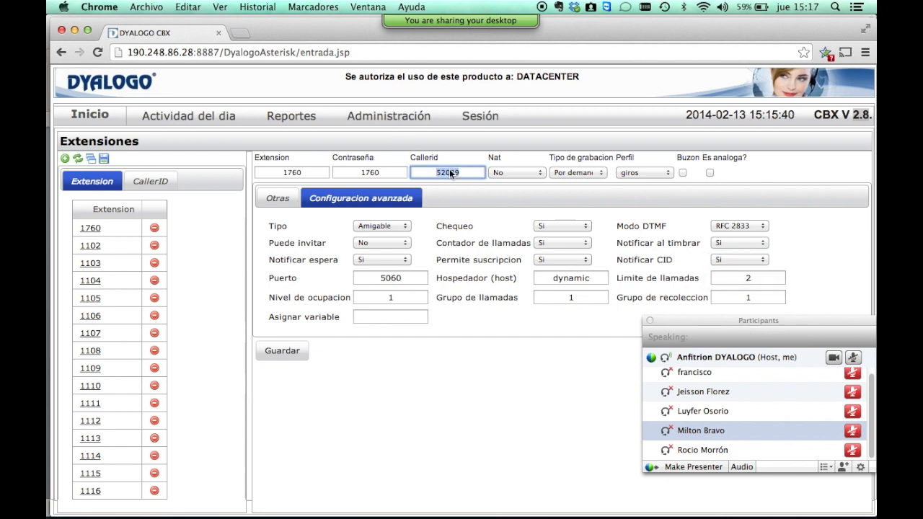
left_click(418, 278)
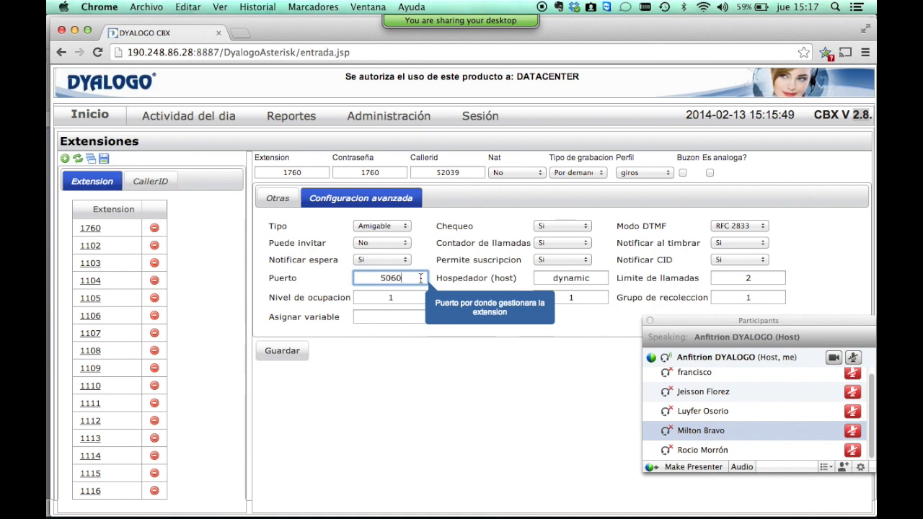
key("Tab")
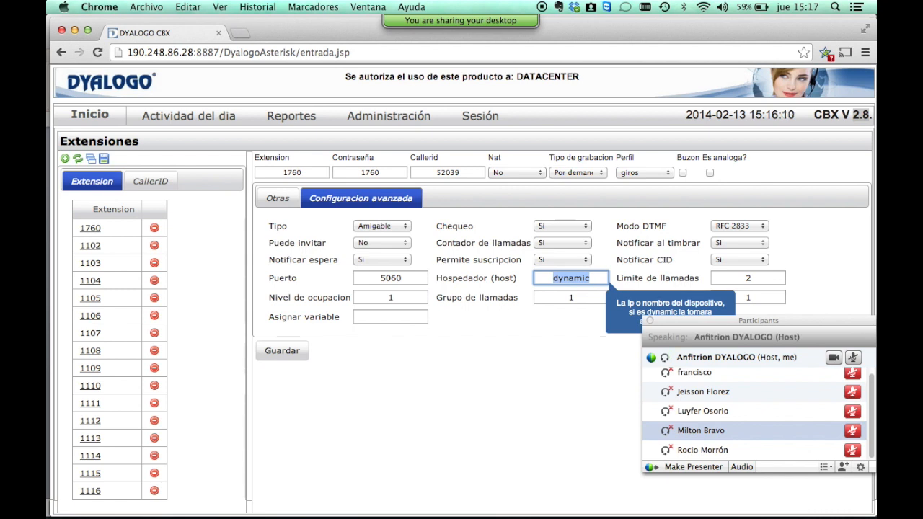
key("Tab")
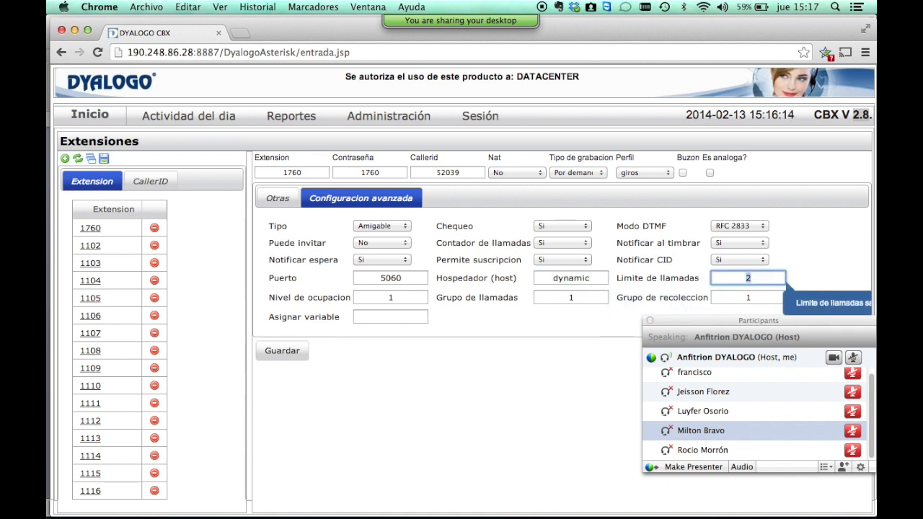
key("Tab")
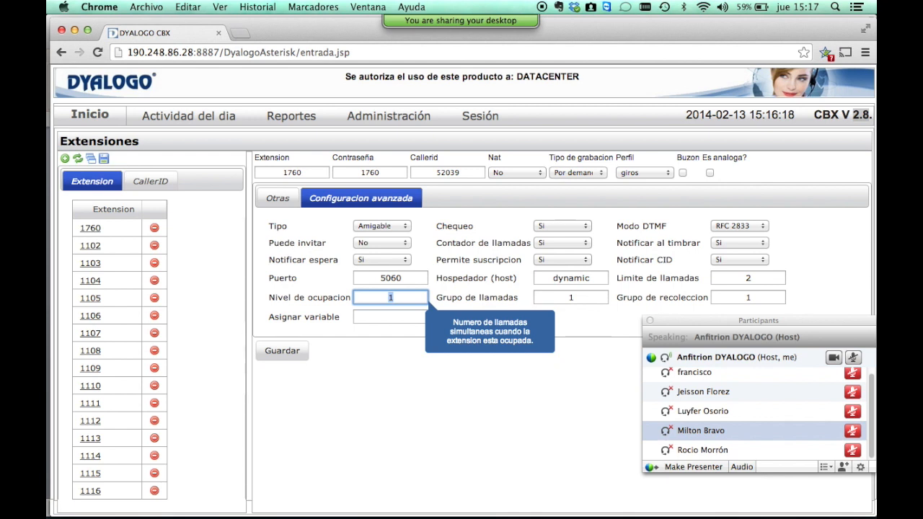
key("Tab")
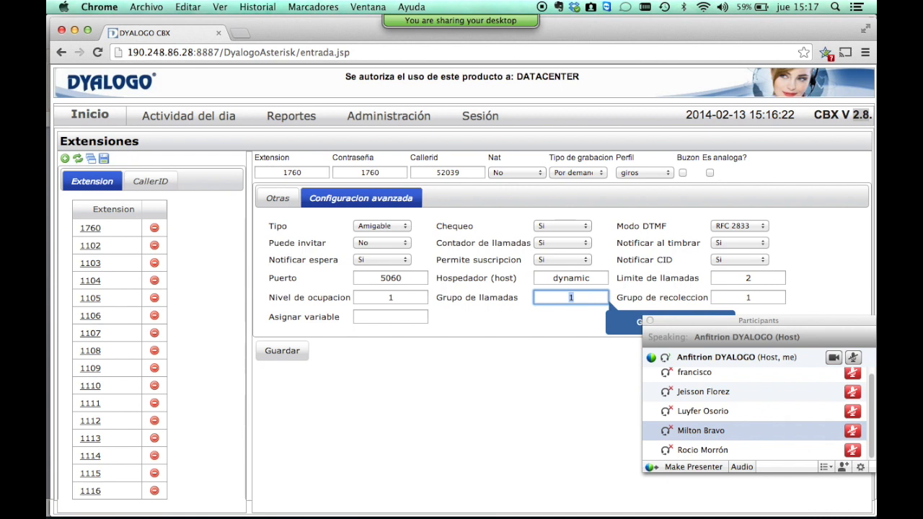
key("Tab")
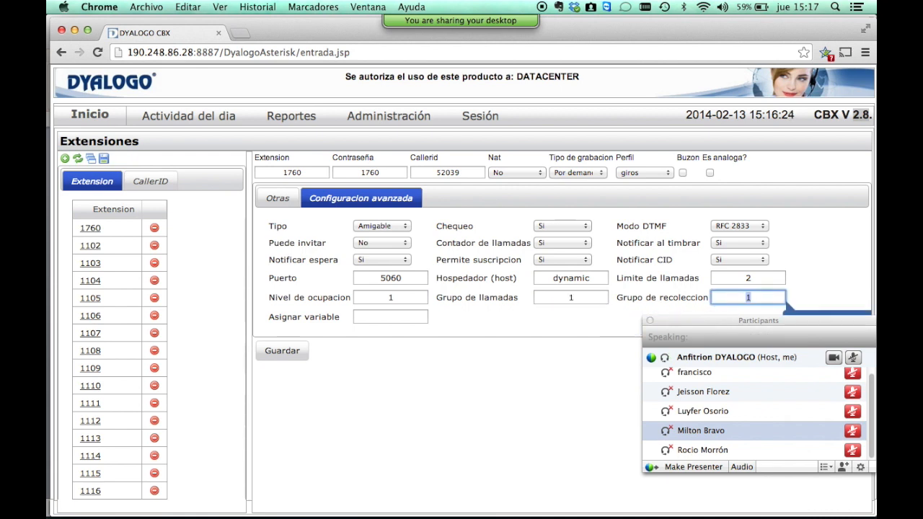
key("Tab")
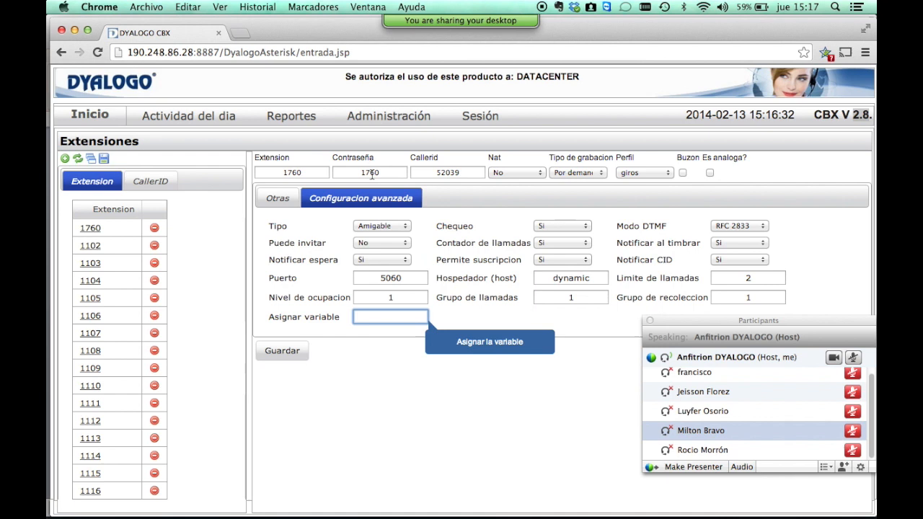
Go through extension 1760's header fields and return to the Otras overflow settings.
left_click(304, 168)
key("Tab")
key("Tab")
key("Tab")
key("Tab")
key("Tab")
key("Tab")
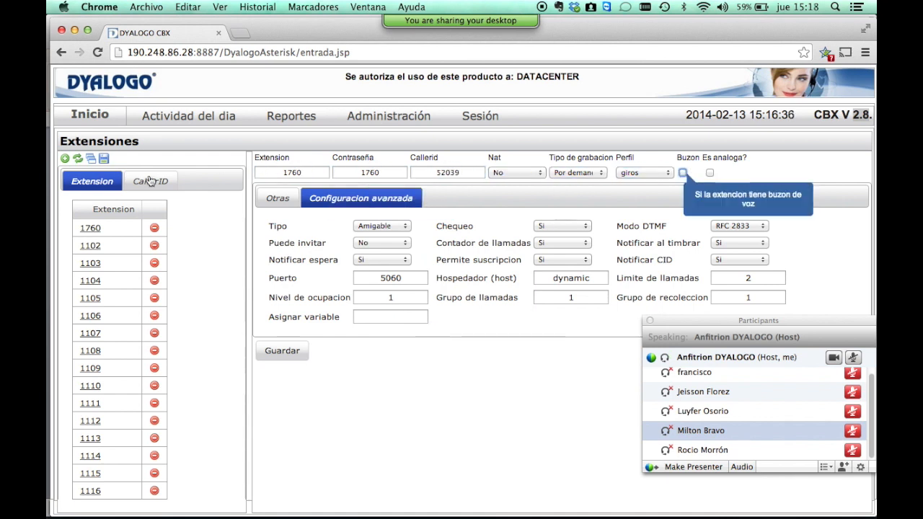
left_click(277, 199)
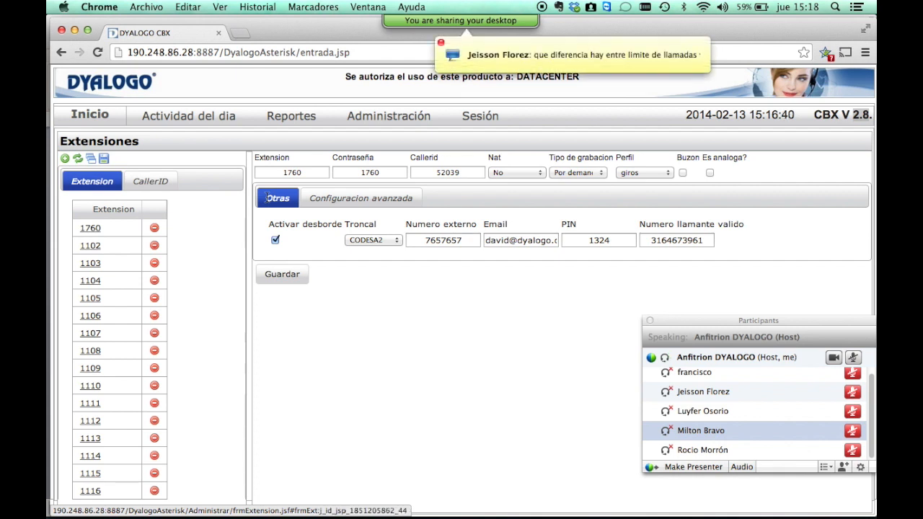
Show the advanced configuration again and display the help for Limite de llamadas (2).
right_click(383, 199)
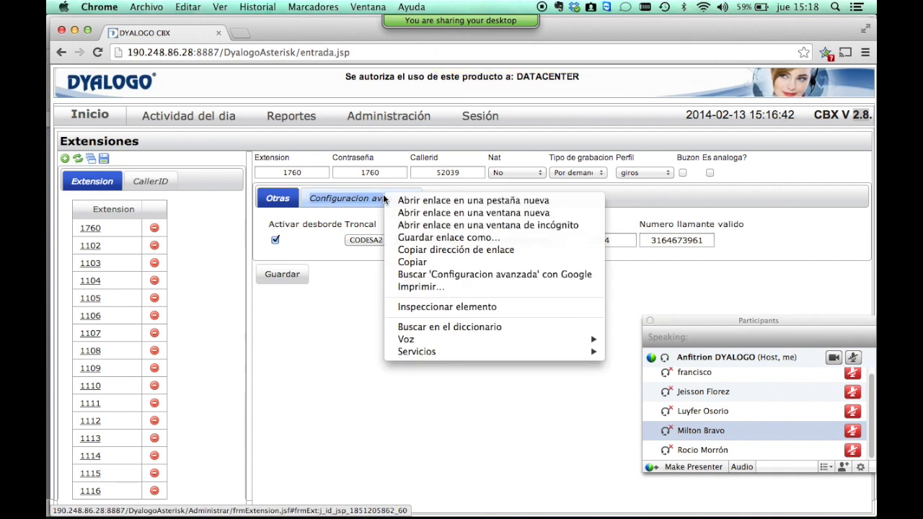
left_click(337, 190)
left_click(342, 203)
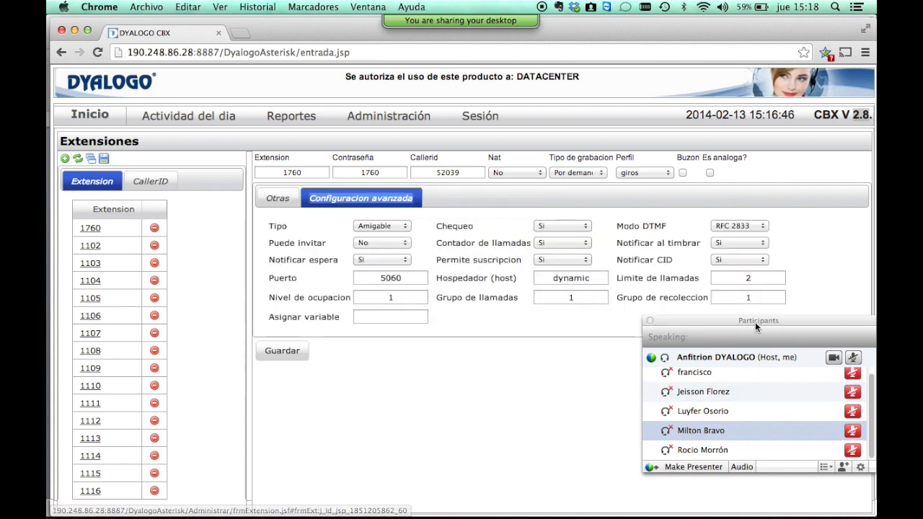
left_click(757, 276)
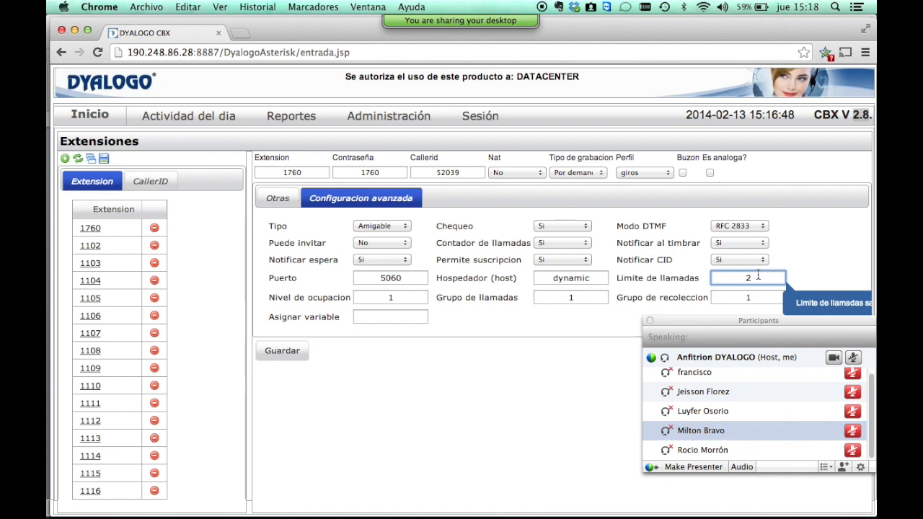
scroll(758, 277, "right", 2)
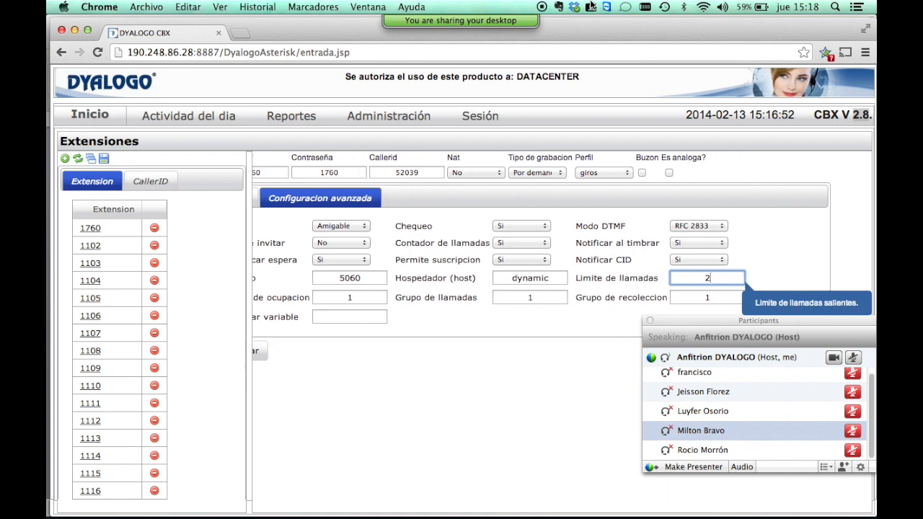
Toggle the WebEx chat and microphone, then display the help for Nivel de ocupacion (1).
mouse_move(484, 22)
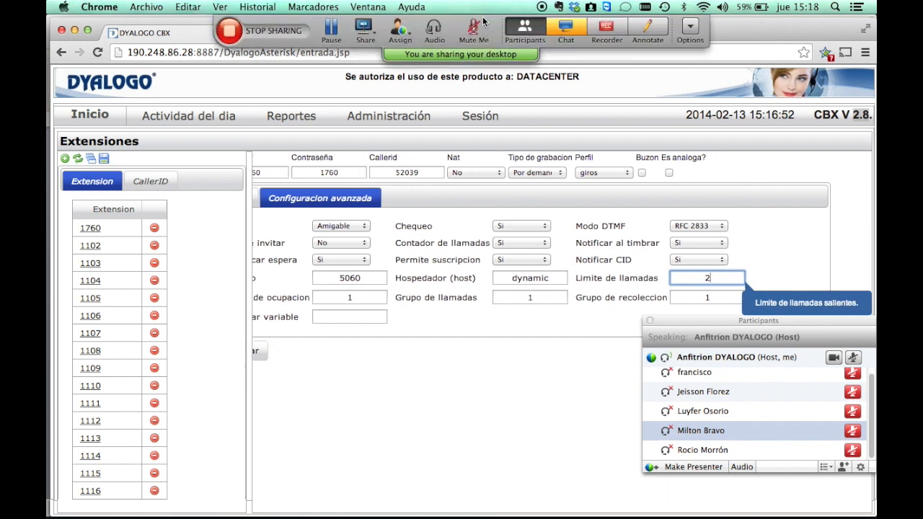
left_click(563, 28)
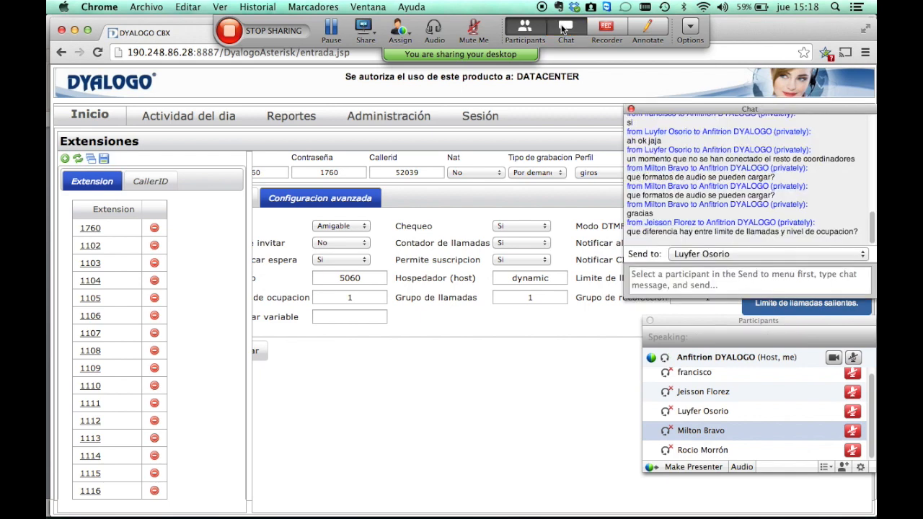
left_click(562, 28)
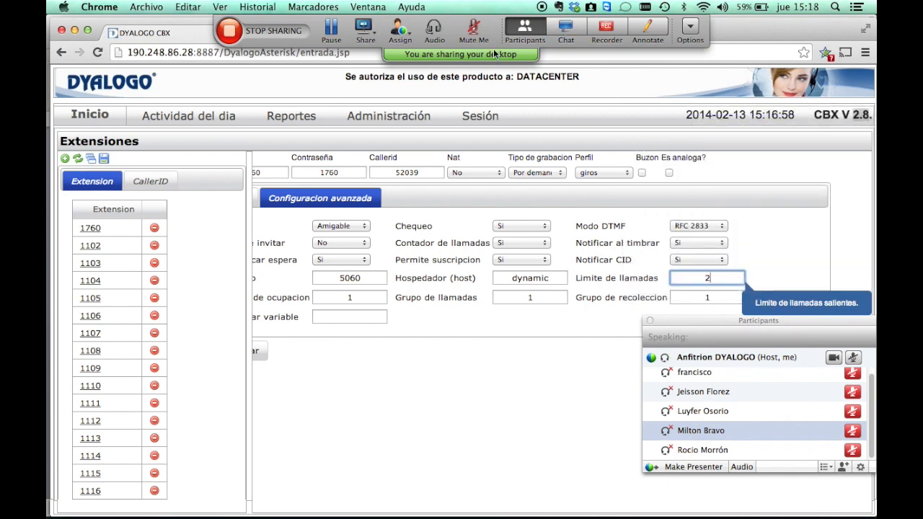
left_click(479, 30)
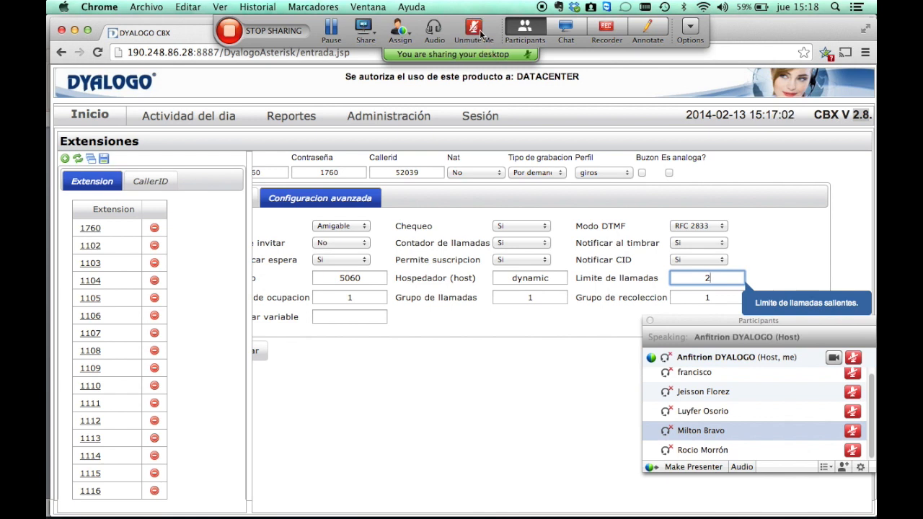
left_click(478, 32)
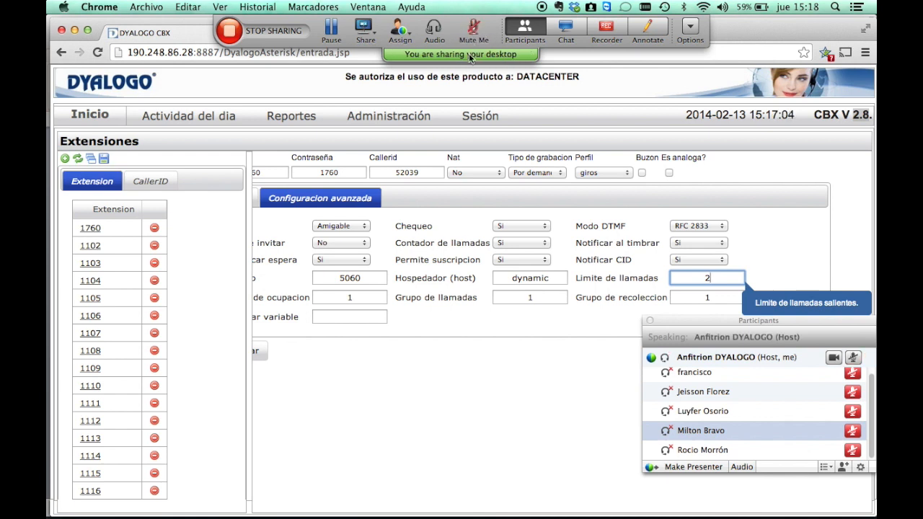
left_click(505, 352)
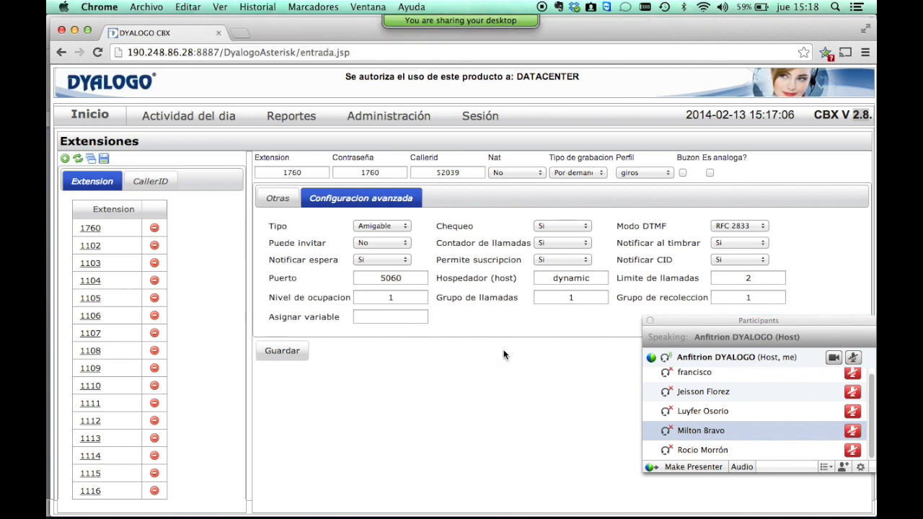
left_click(405, 296)
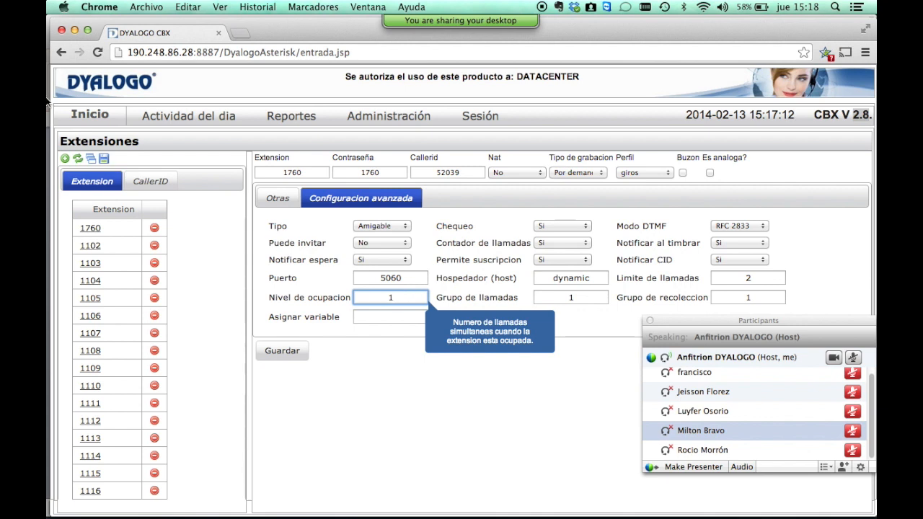
Always allow pop-ups from the server and open the Provisionar extensions window.
left_click(90, 160)
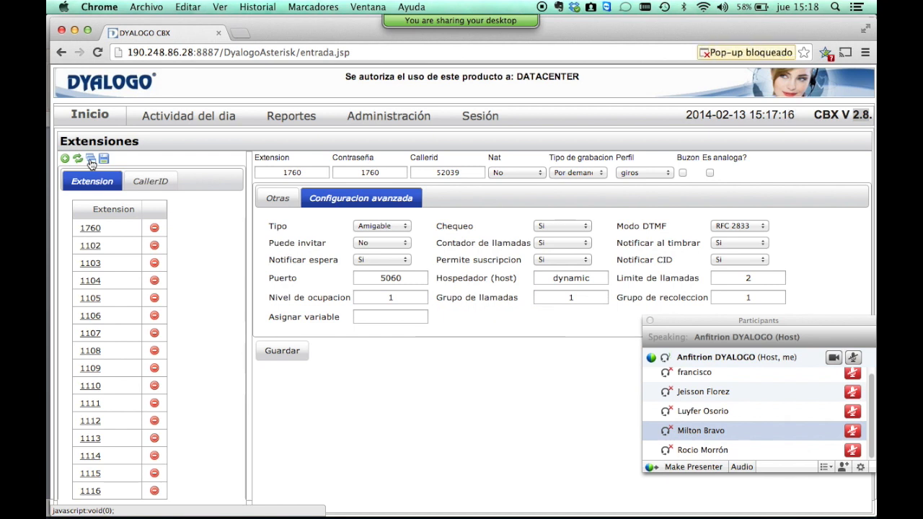
left_click(753, 52)
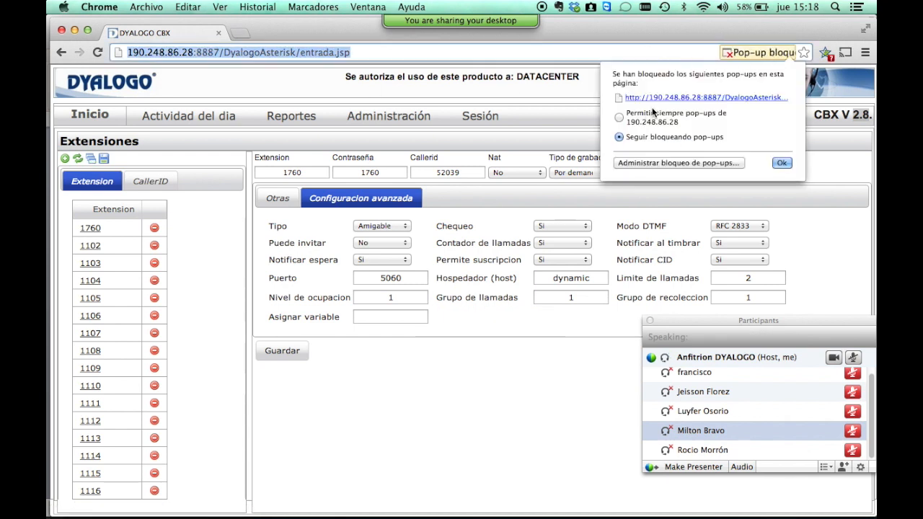
left_click(623, 115)
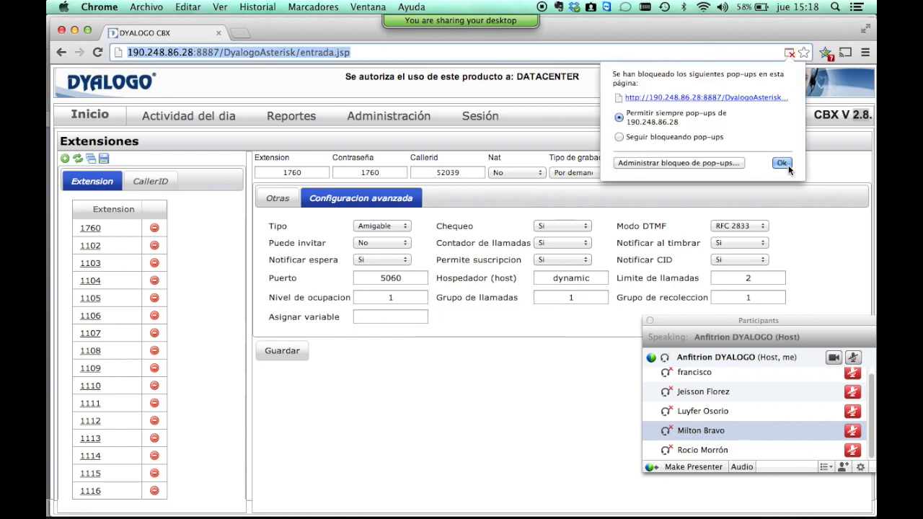
left_click(787, 166)
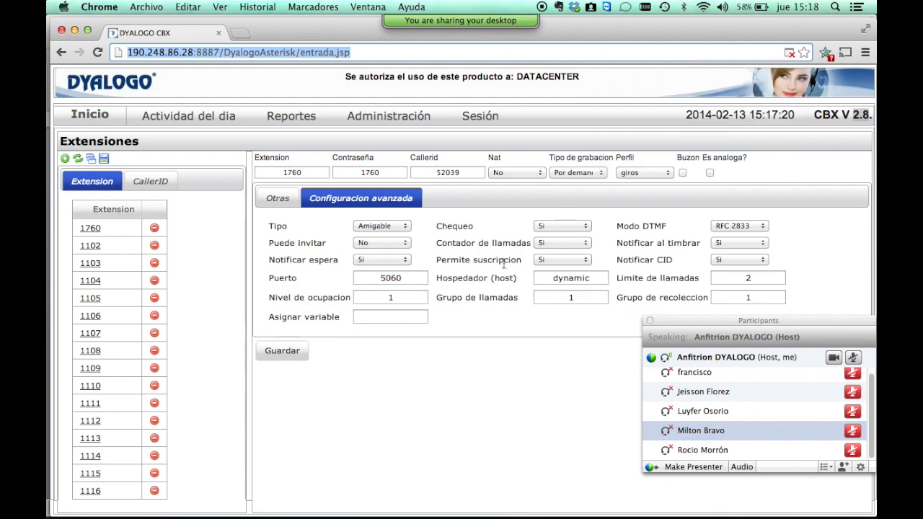
left_click(92, 163)
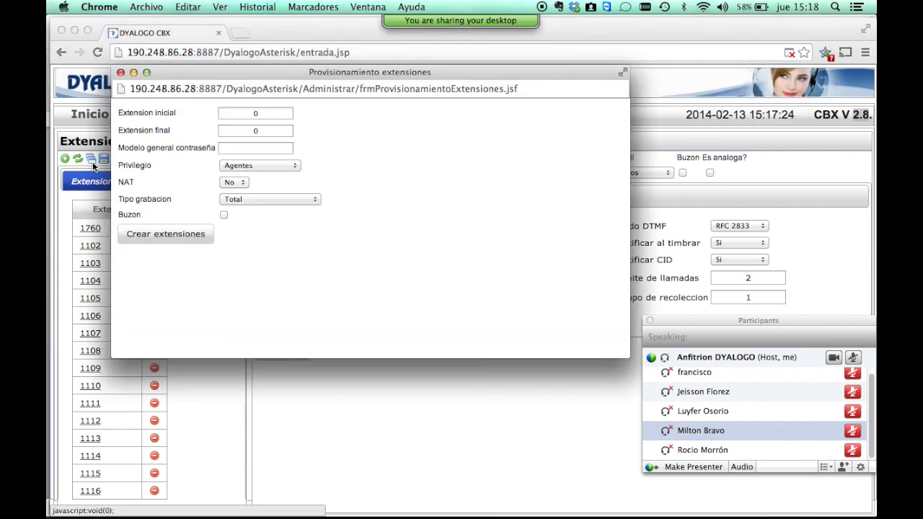
Set the extension range from 1000 to 1070 and enter a password pattern.
left_click(261, 112)
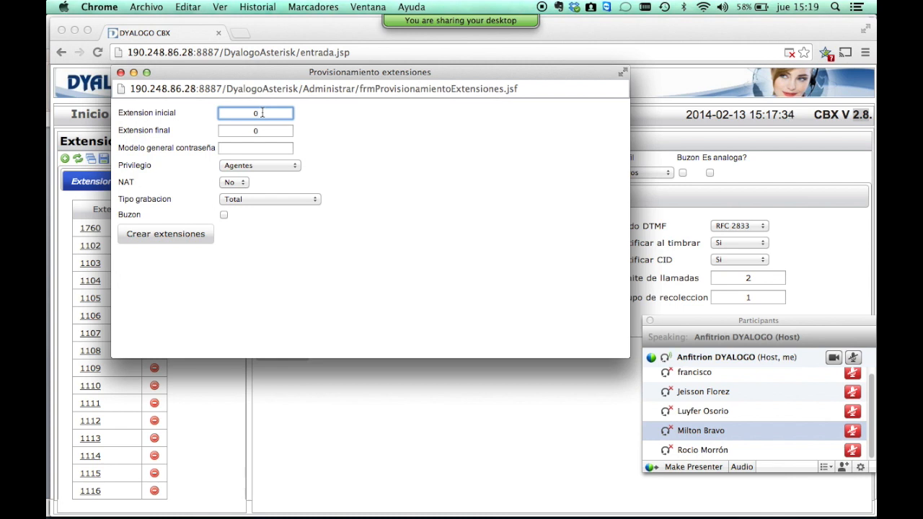
key("BackSpace")
type("1000")
key("Tab")
key("BackSpace")
type("1070")
key("Tab")
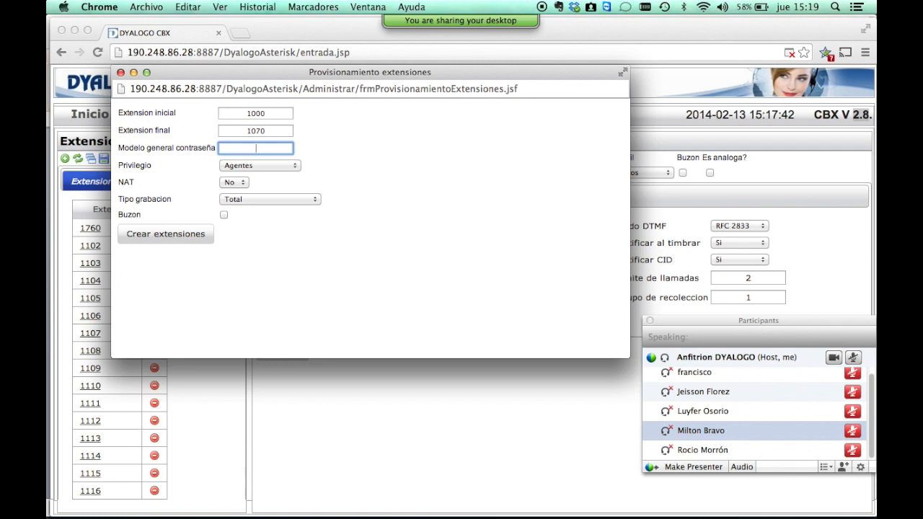
Choose privilege Red Mia Call, NAT No, recording No graba, tick Buzon, and create the extensions.
left_click(264, 168)
left_click(264, 197)
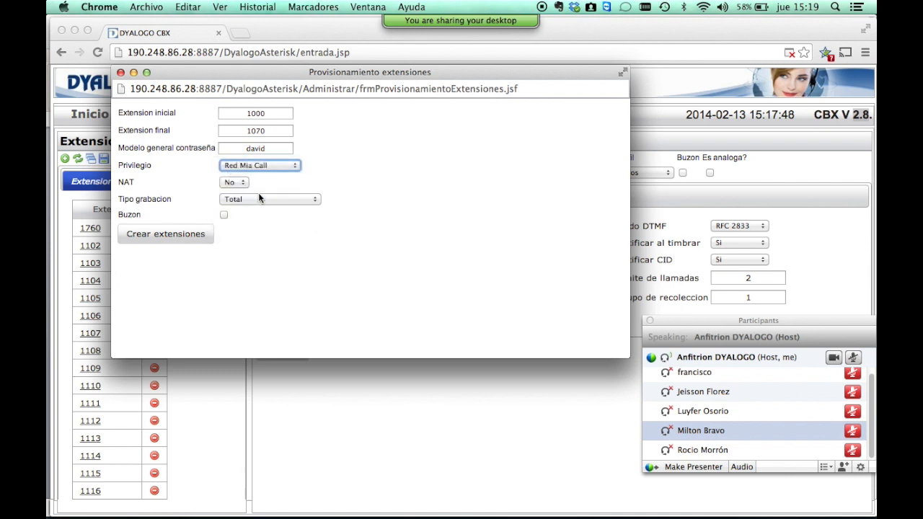
left_click(243, 182)
left_click(243, 181)
left_click(257, 200)
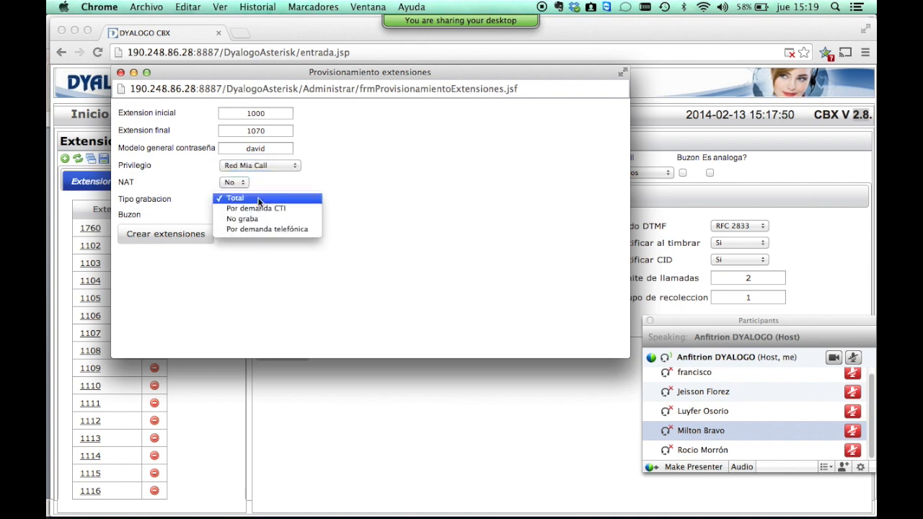
left_click(233, 216)
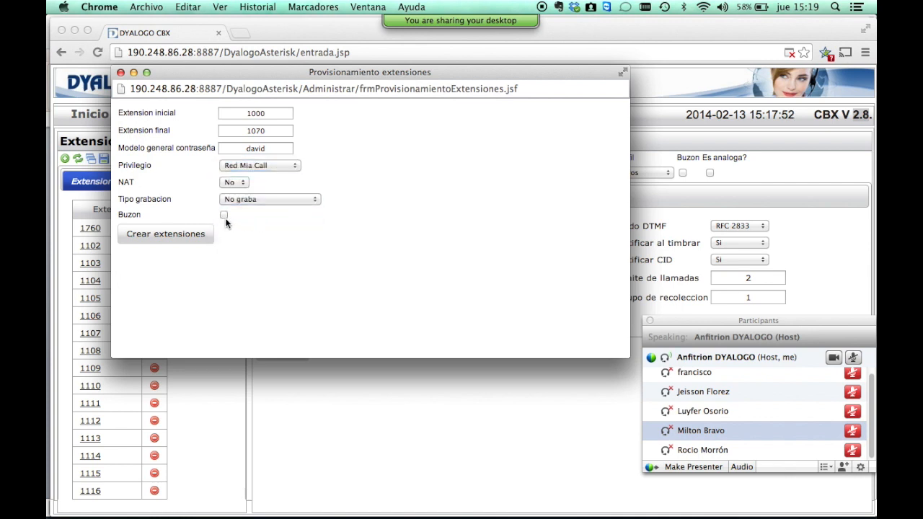
left_click(224, 216)
left_click(163, 237)
Shrink and reposition the Provisionamiento extensiones window, then close it to reveal extension 1760.
left_click_drag(629, 357, 399, 268)
left_click_drag(297, 71, 520, 323)
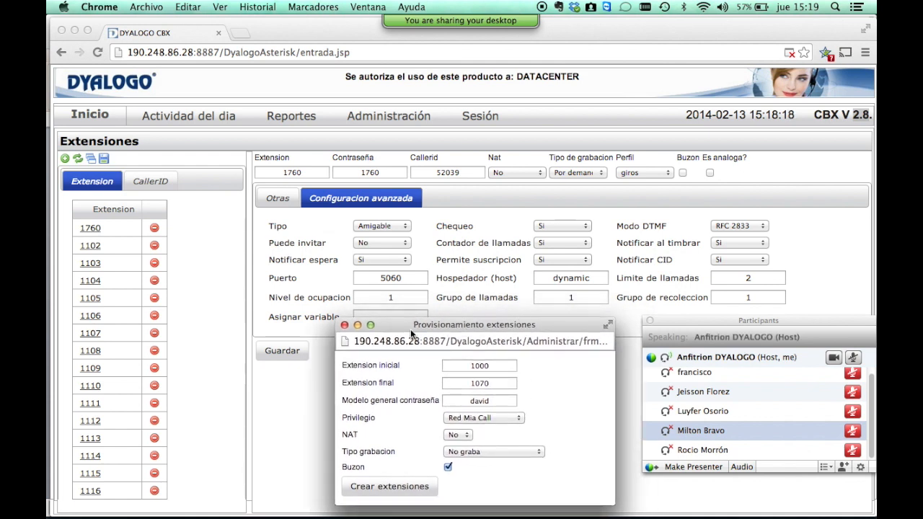
left_click(345, 325)
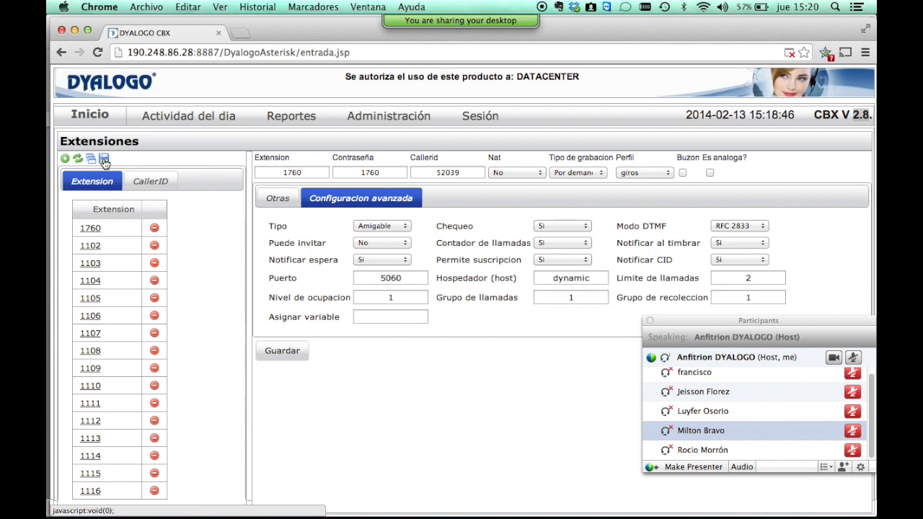
Check the meeting chat for attendee questions and shrink the chat window.
left_click(373, 118)
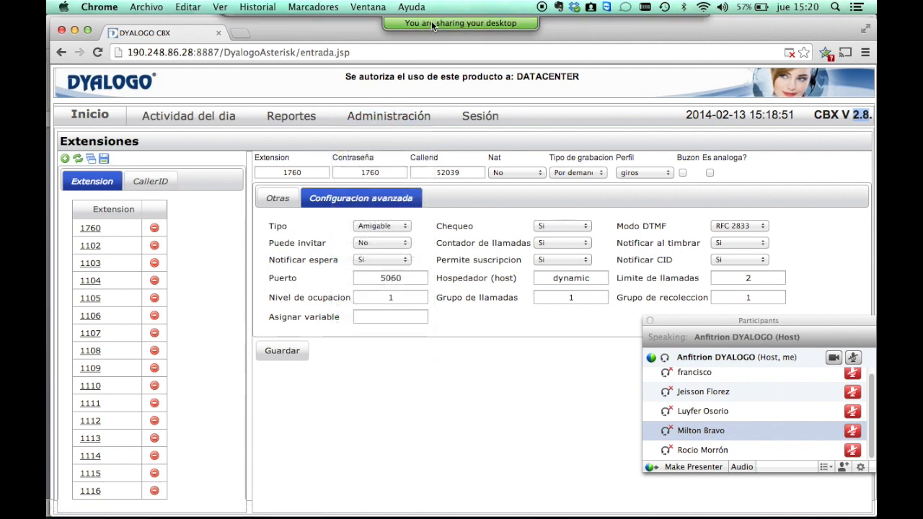
mouse_move(431, 21)
left_click(577, 29)
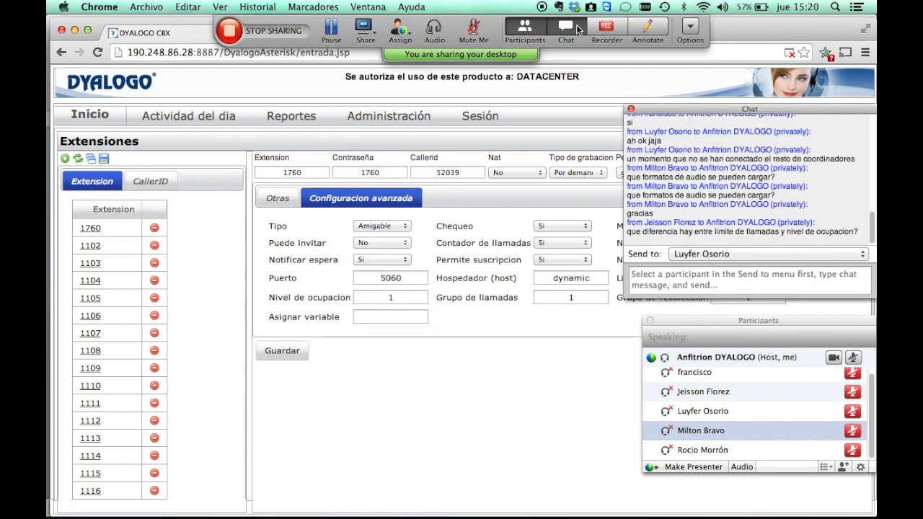
left_click(668, 284)
left_click_drag(624, 296, 733, 310)
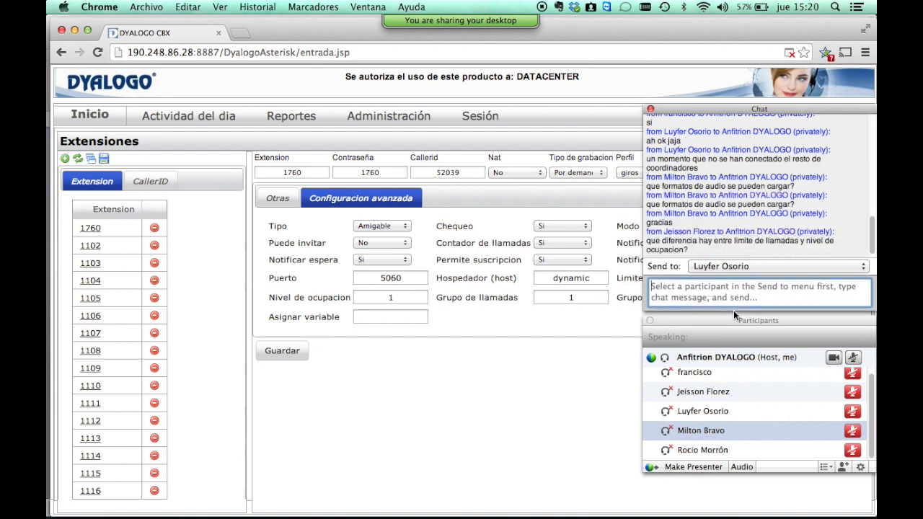
Go to Administración > Troncales, then advance the PowerPoint slideshow to the Extensiones slide.
left_click(384, 116)
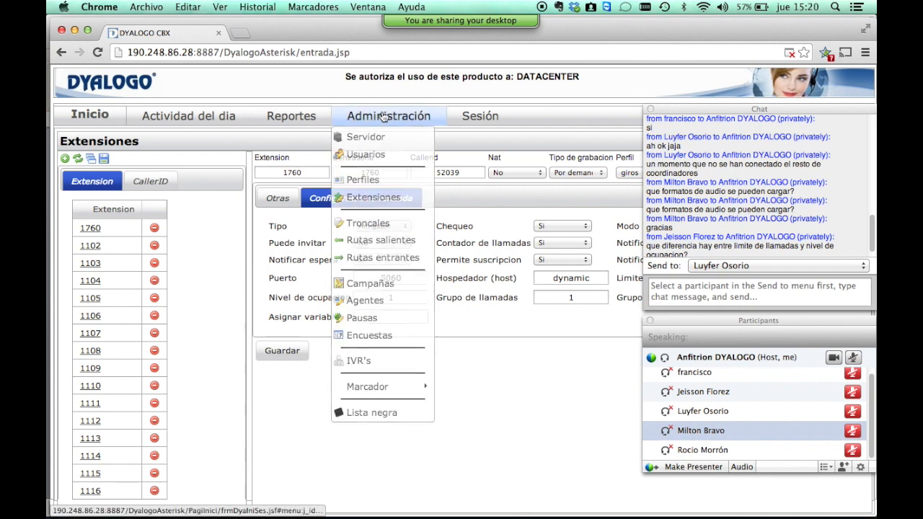
left_click(400, 219)
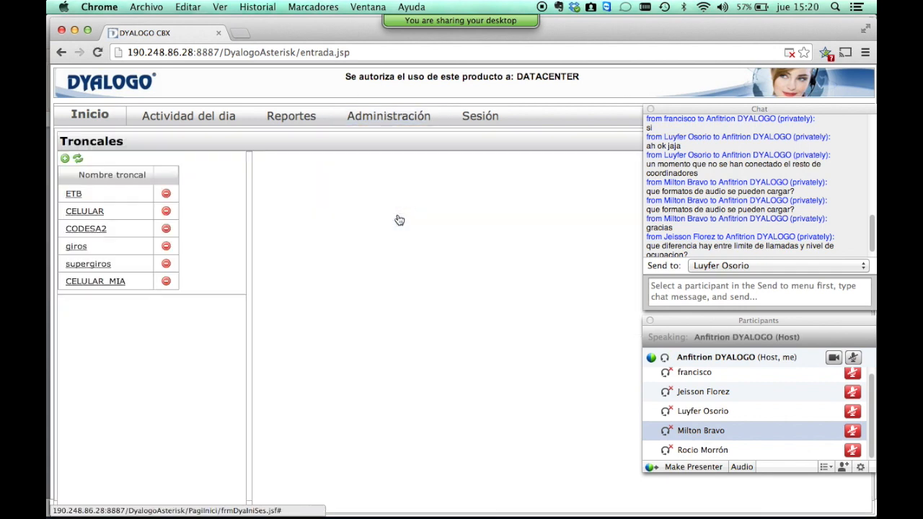
key("super+Tab")
key("Right")
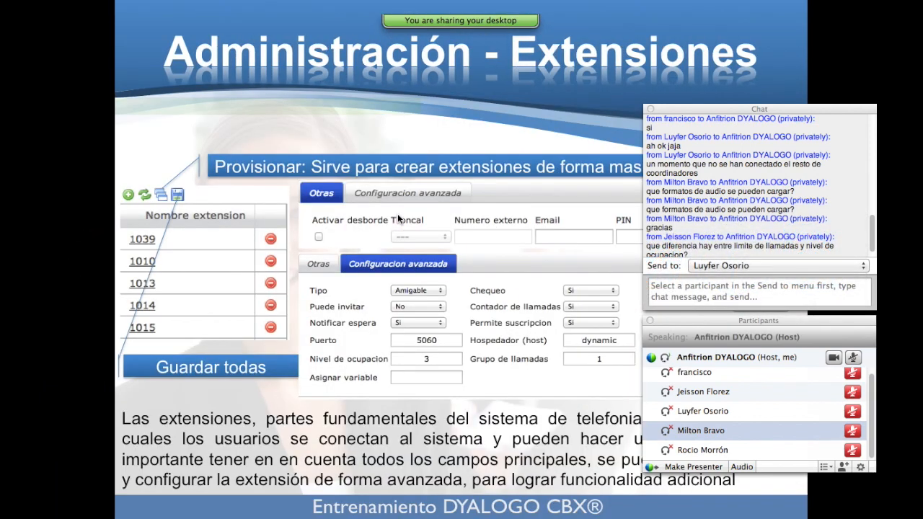
Advance the slideshow through the Provisionar and Troncales slides.
key("Right")
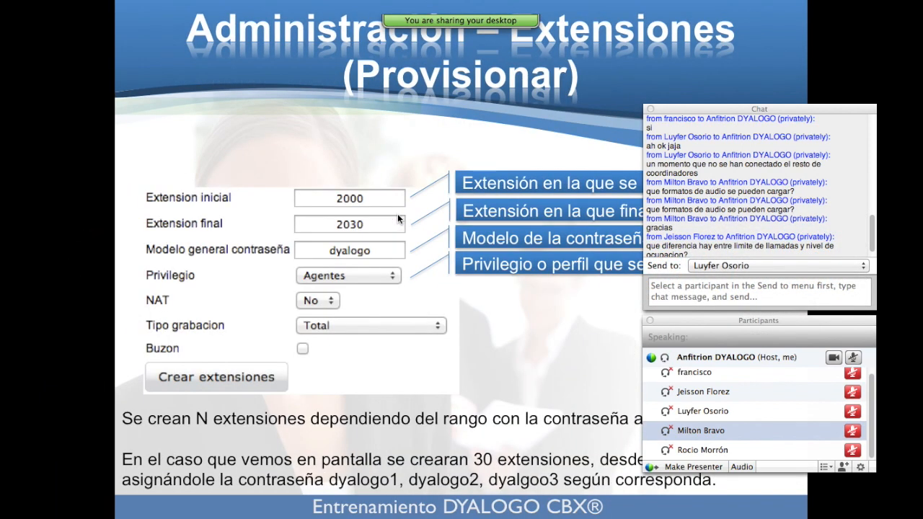
key("Right")
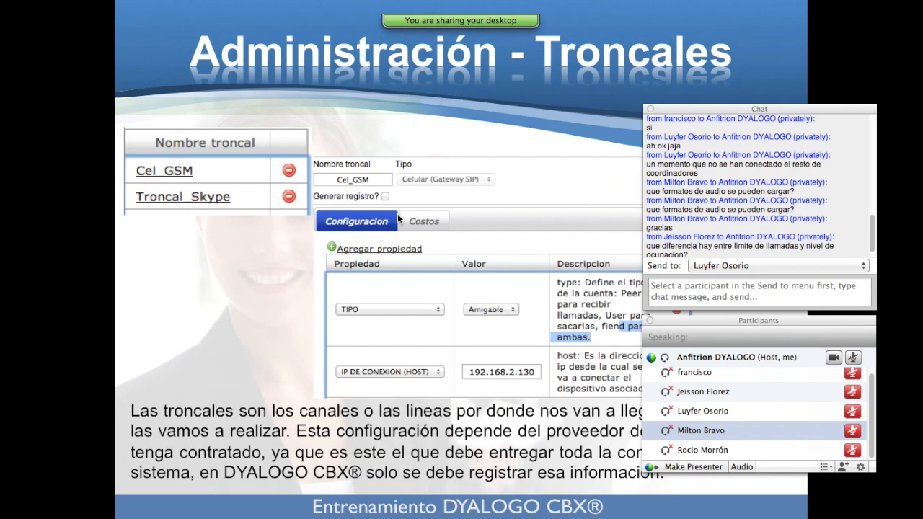
scroll(712, 168, "down", 2)
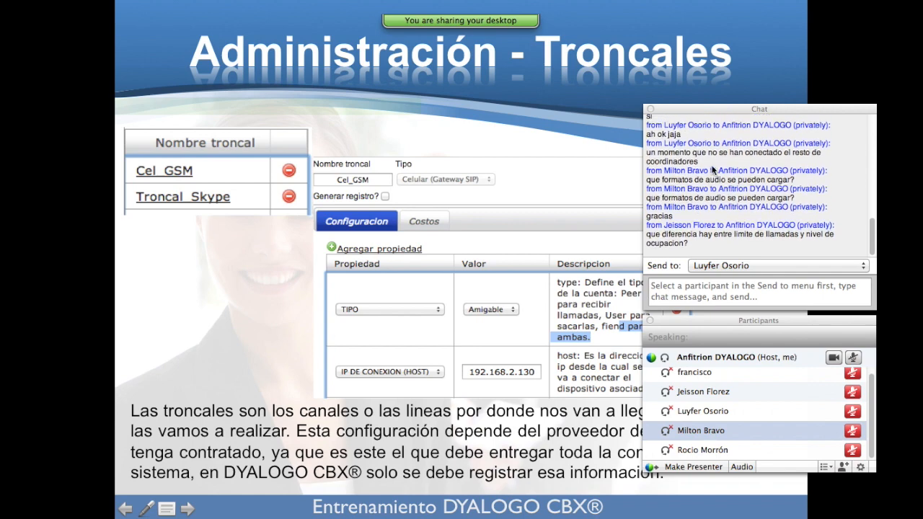
Close the meeting chat, move the participants list aside, and return to Dyalogo CBX.
left_click(650, 109)
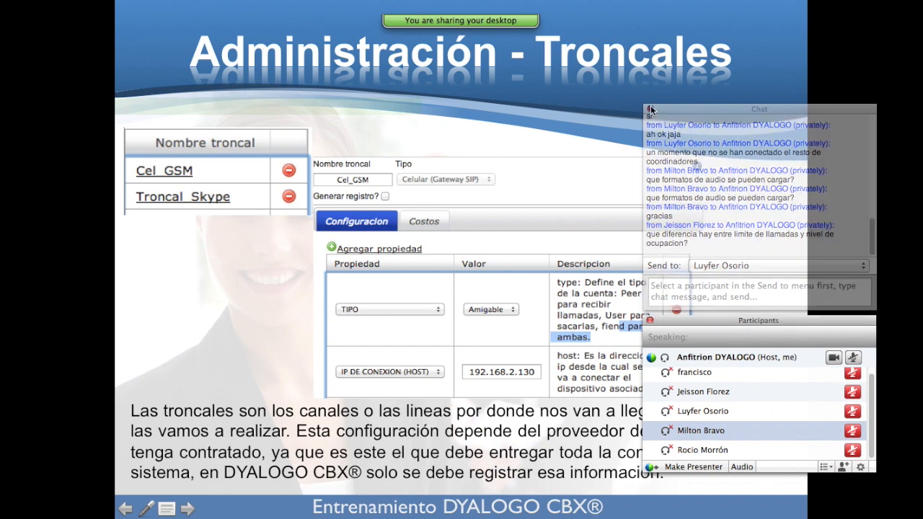
left_click_drag(701, 320, 699, 121)
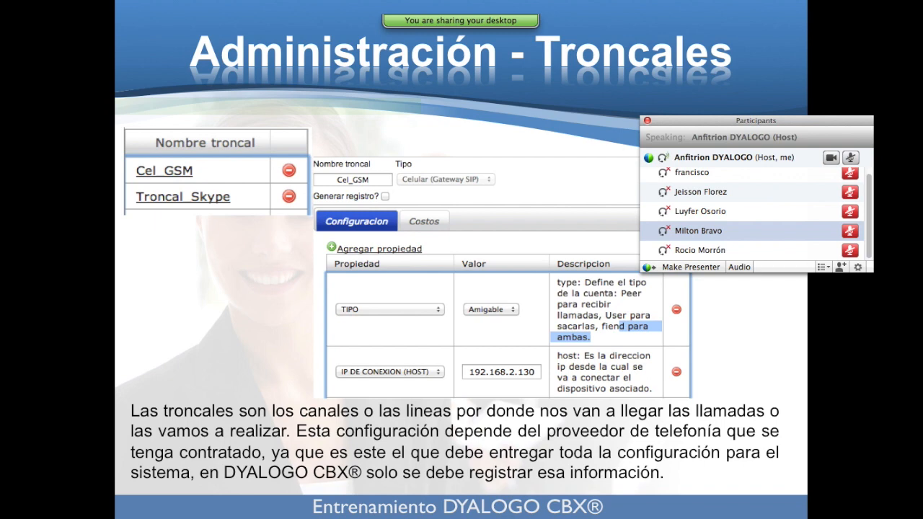
key("super+Tab")
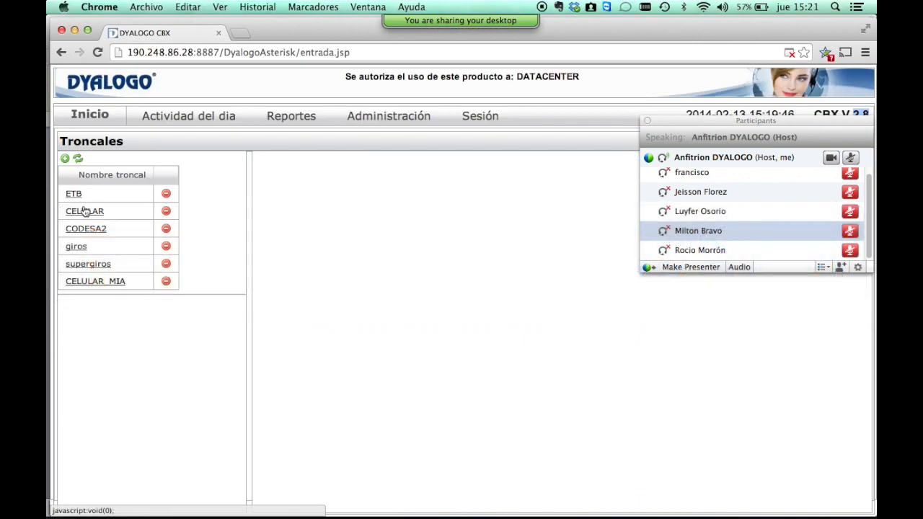
Open the ETB trunk and review its SIP settings, host 200.75.51.208 with ulaw and alaw codecs.
left_click(73, 195)
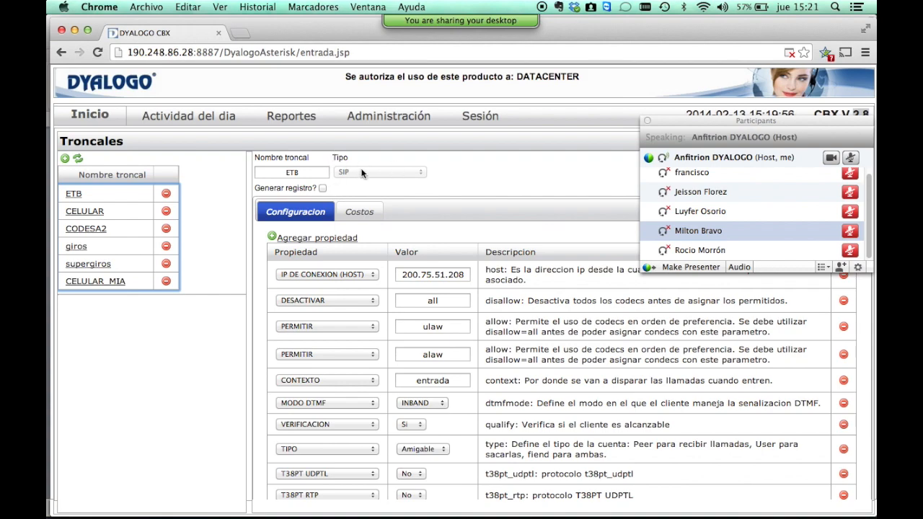
scroll(346, 242, "down", 3)
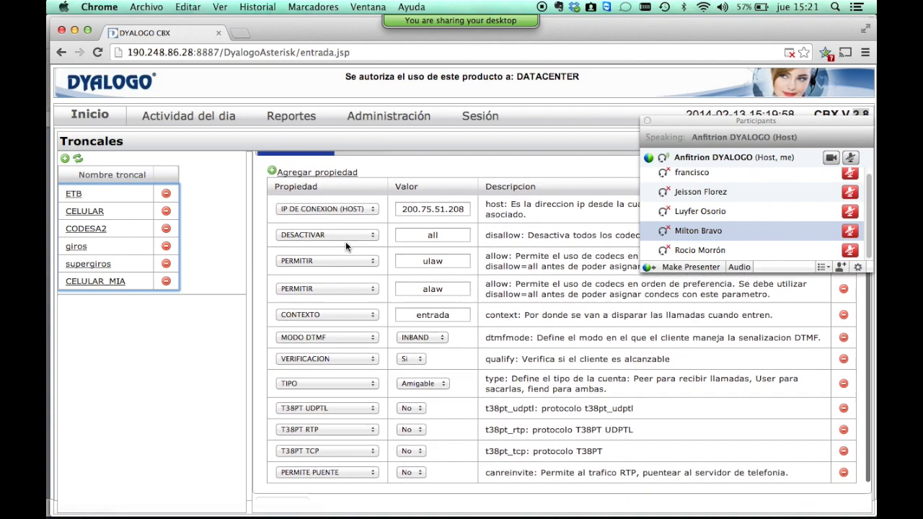
scroll(346, 242, "up", 3)
scroll(345, 242, "down", 3)
scroll(345, 241, "up", 3)
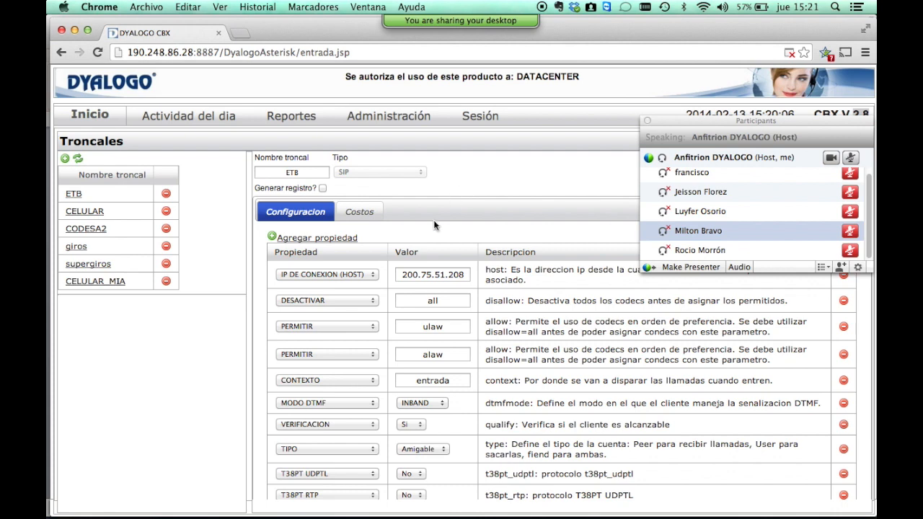
Inspect the ETB property dropdowns, including DESACTIVAR, without changing any values.
left_click(369, 274)
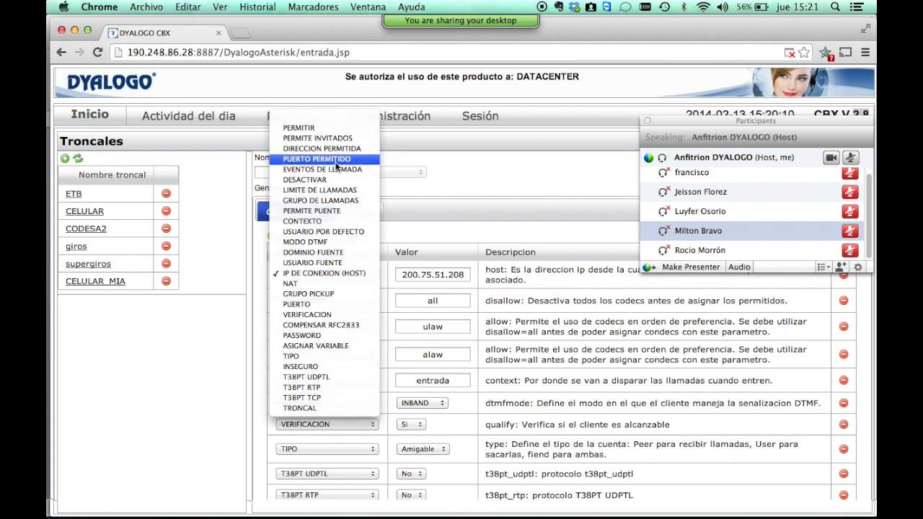
left_click(440, 198)
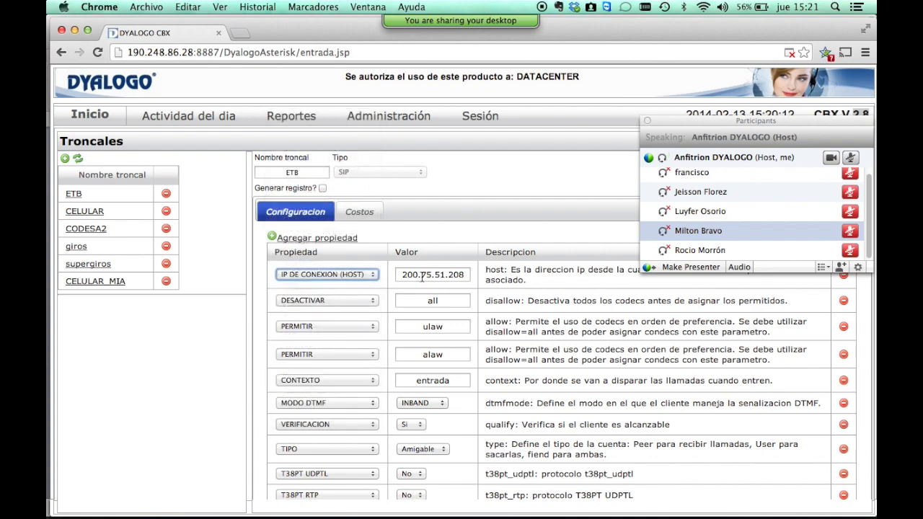
scroll(415, 275, "down", 2)
left_click(368, 265)
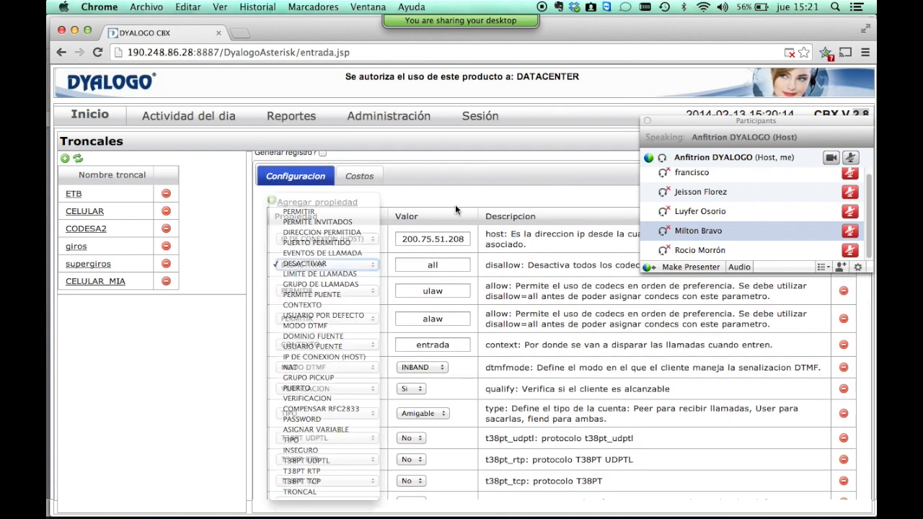
left_click(440, 262)
scroll(439, 262, "down", 1)
scroll(440, 261, "down", 2)
scroll(440, 262, "up", 3)
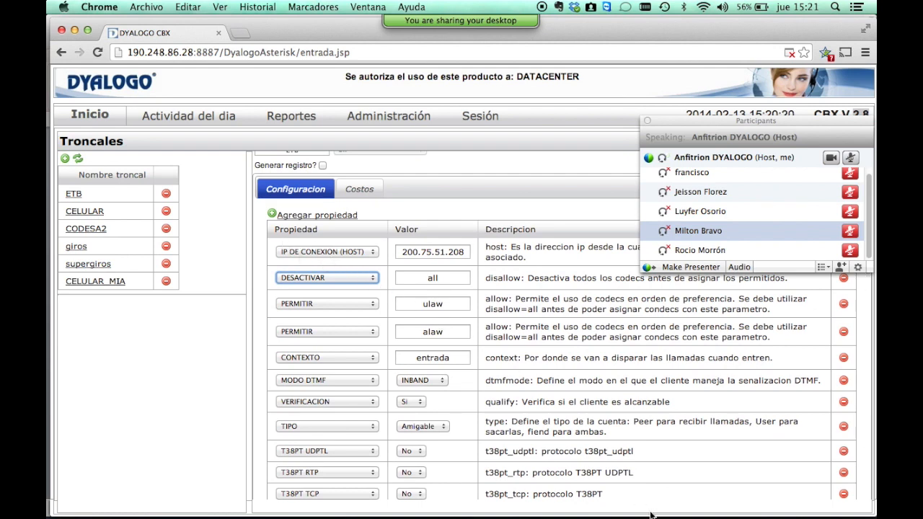
scroll(598, 430, "up", 1)
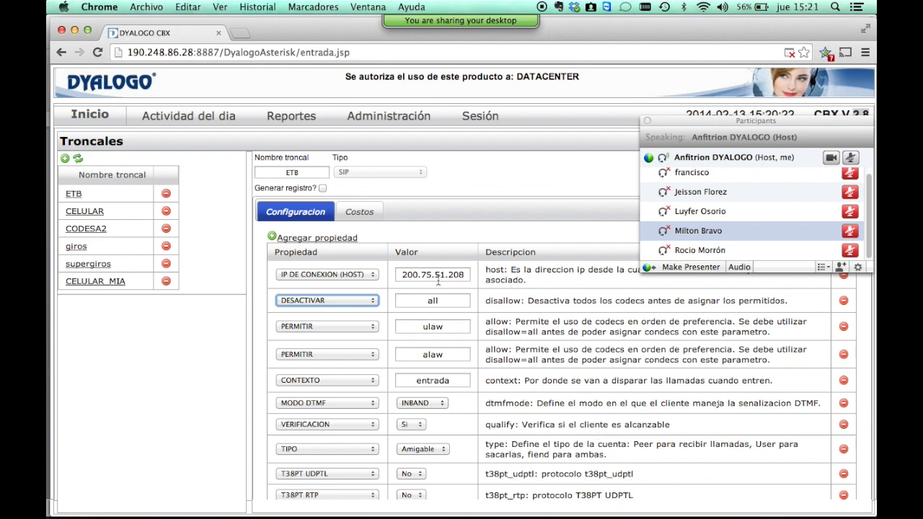
View the ETB trunk's costs, then go back to its configuration properties.
left_click(357, 209)
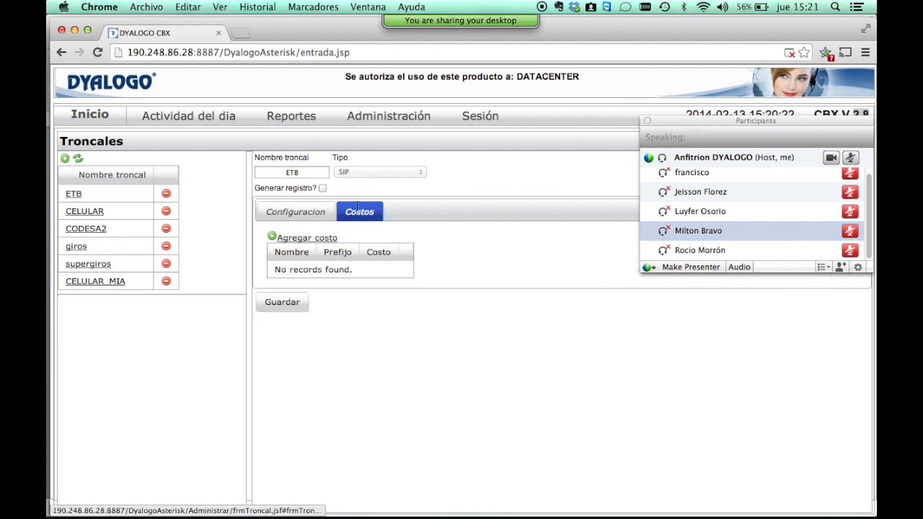
left_click(309, 210)
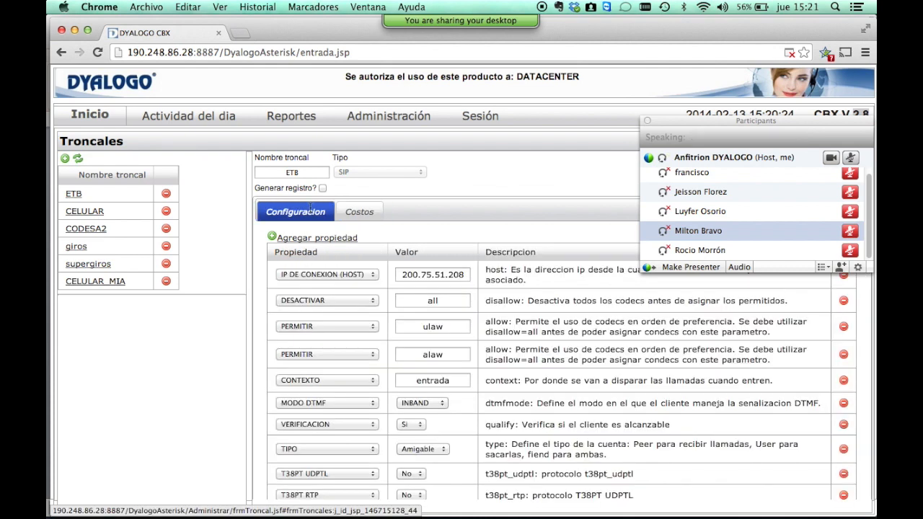
left_click(66, 160)
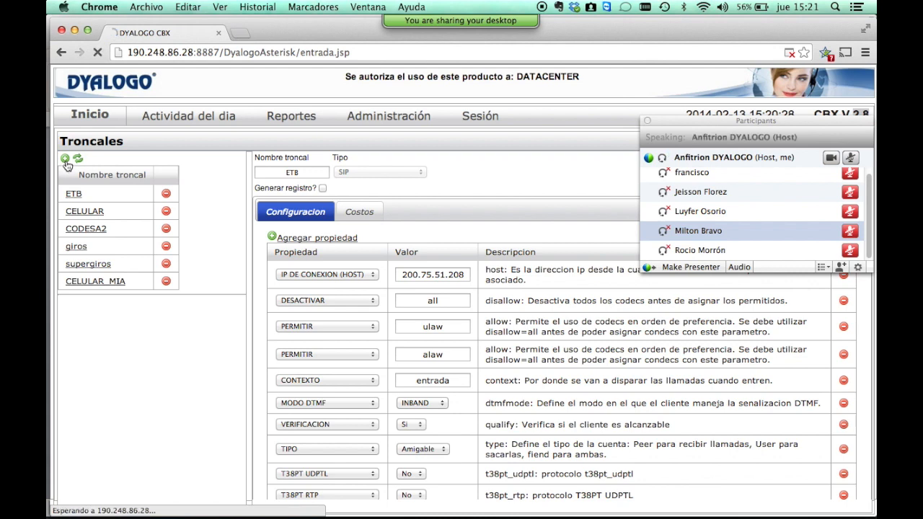
Start a new trunk named 'asdas' and look at the trunk types offered.
left_click(324, 176)
type("asdas")
left_click(393, 172)
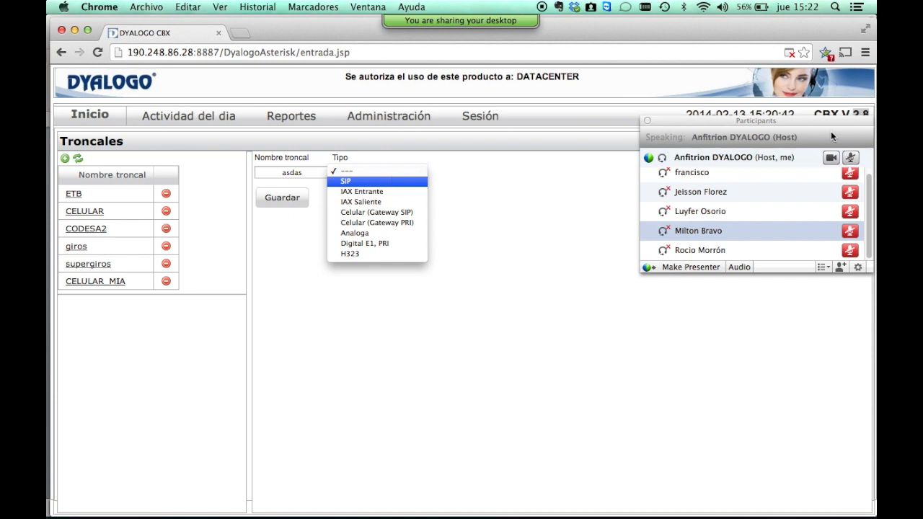
Close the participants list, review the trunk types again without choosing, then open trunk CELULAR.
left_click_drag(818, 119, 817, 267)
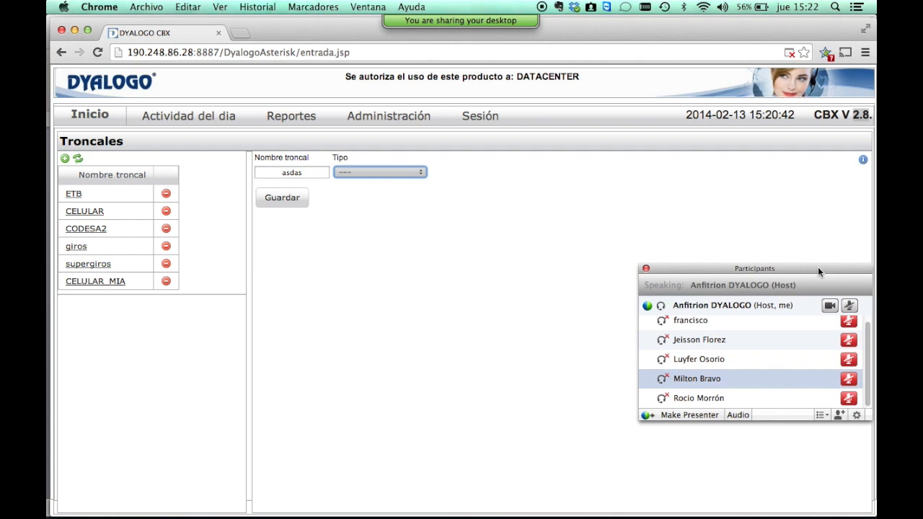
left_click(645, 269)
left_click(392, 170)
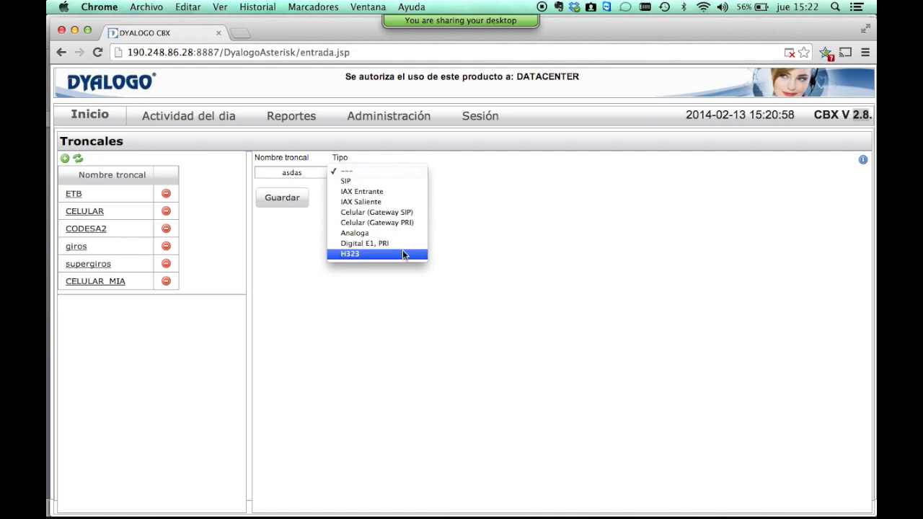
left_click(289, 246)
left_click(88, 214)
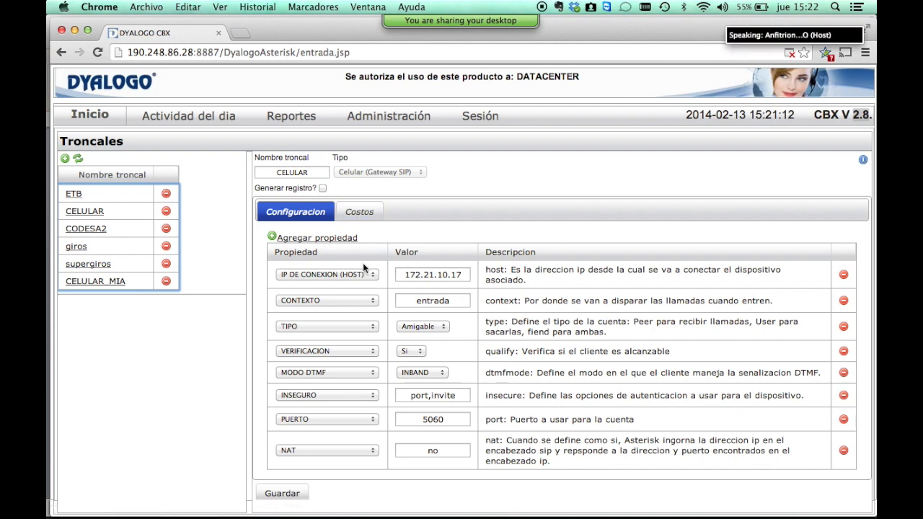
Open CODESA2, then the giros trunk, and add a new entry on its Costos tab.
left_click(77, 229)
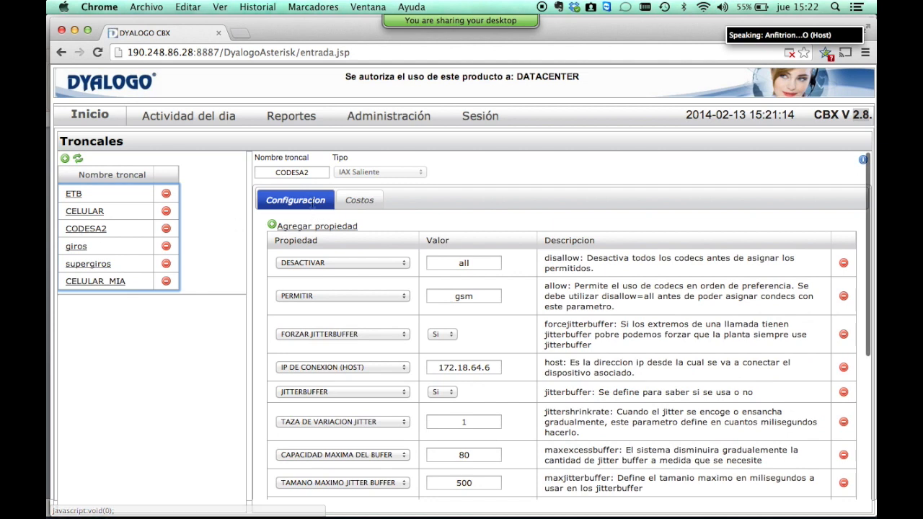
left_click(77, 248)
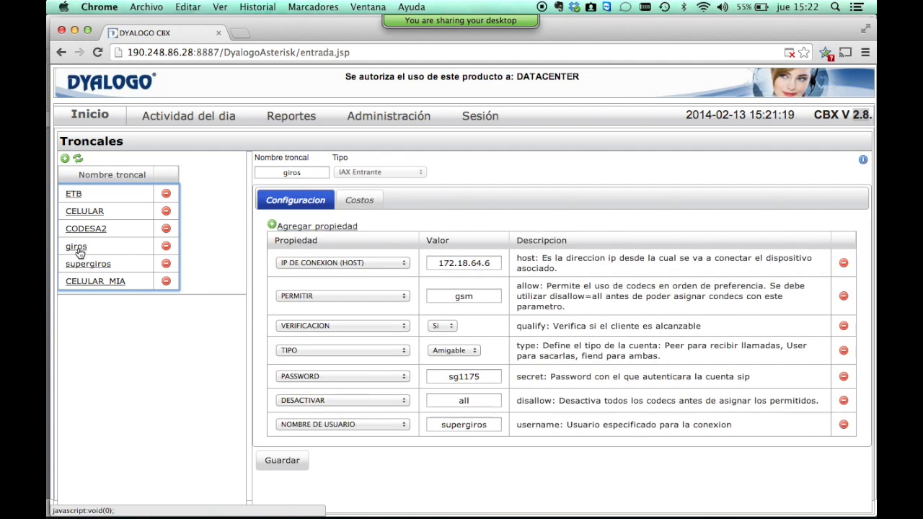
left_click(376, 205)
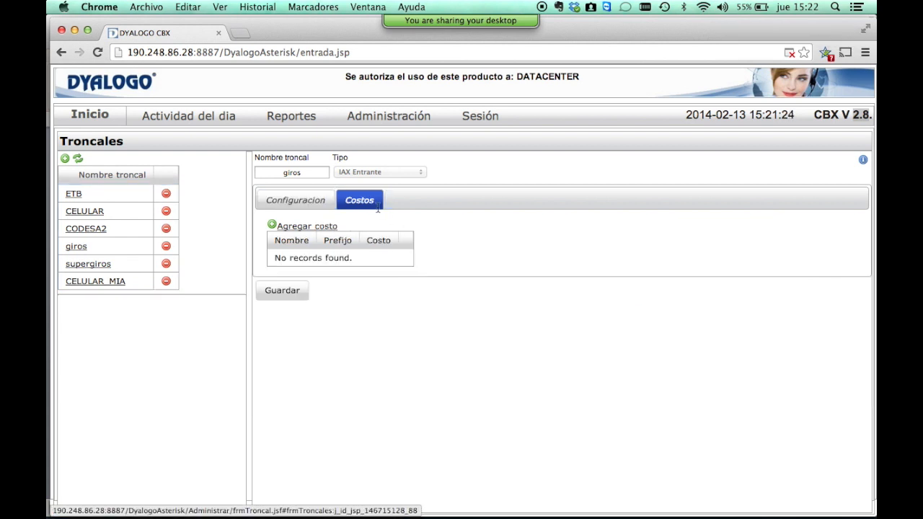
left_click(305, 229)
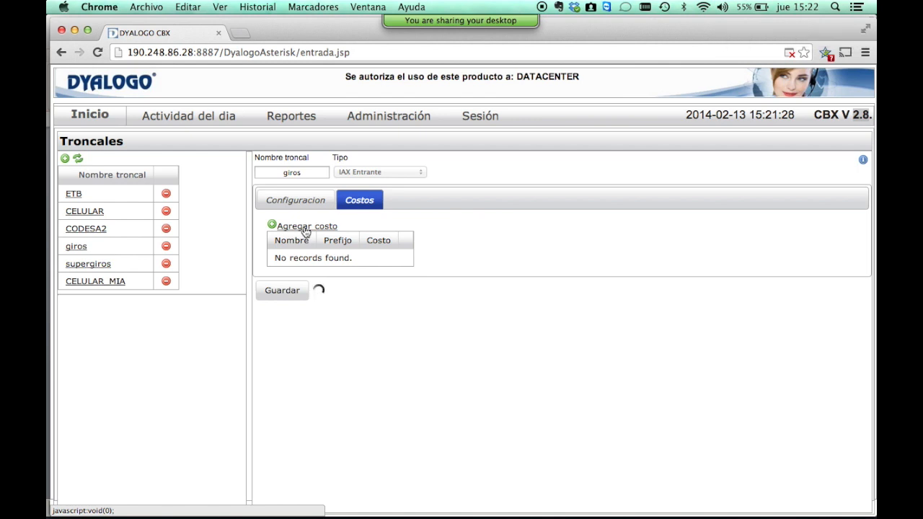
Fill the cost row with Local, prefix 09, cost 130, then add a second blank row.
left_click(319, 261)
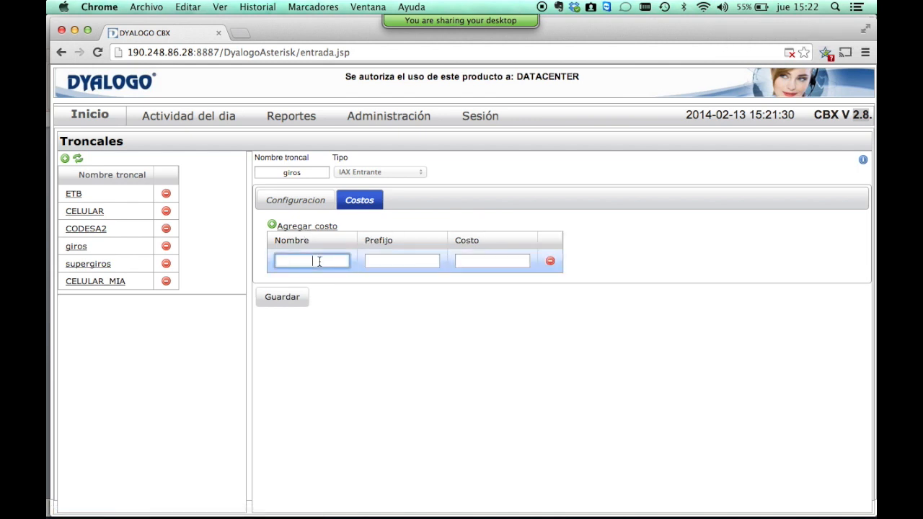
type("Local")
key("Tab")
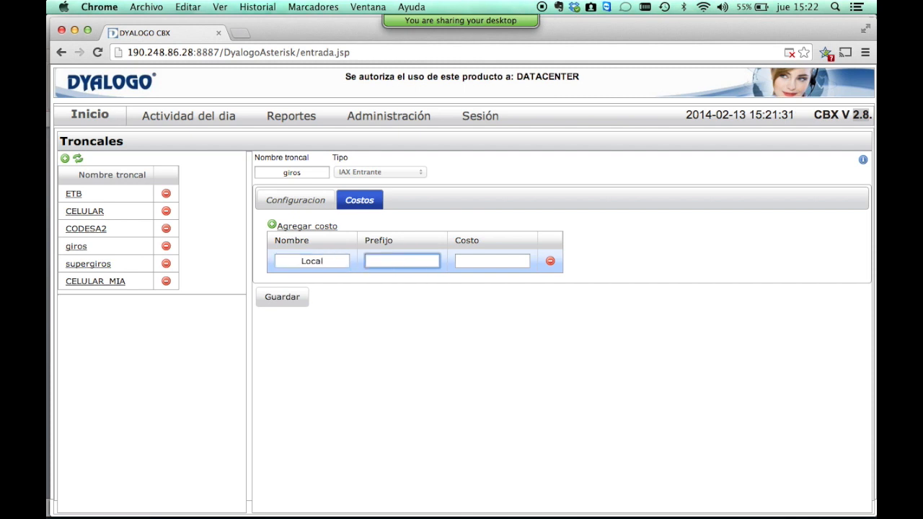
type("09")
key("Tab")
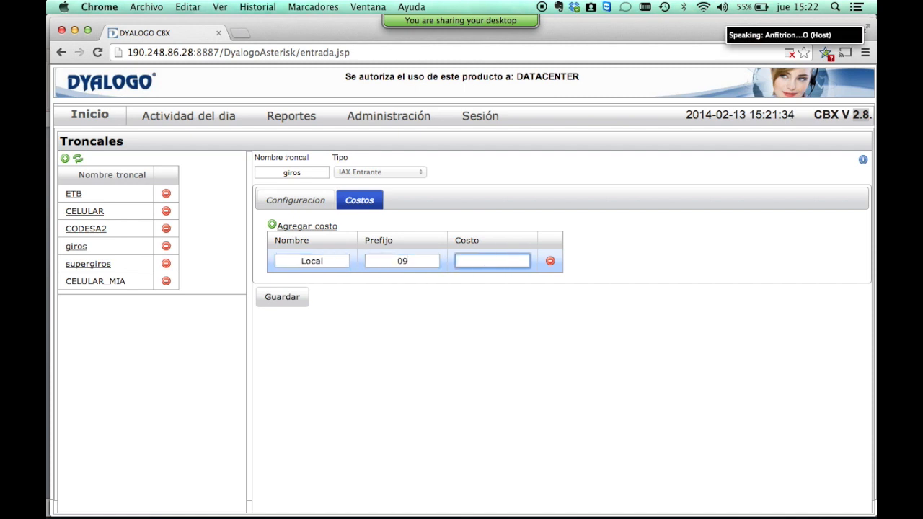
type("123")
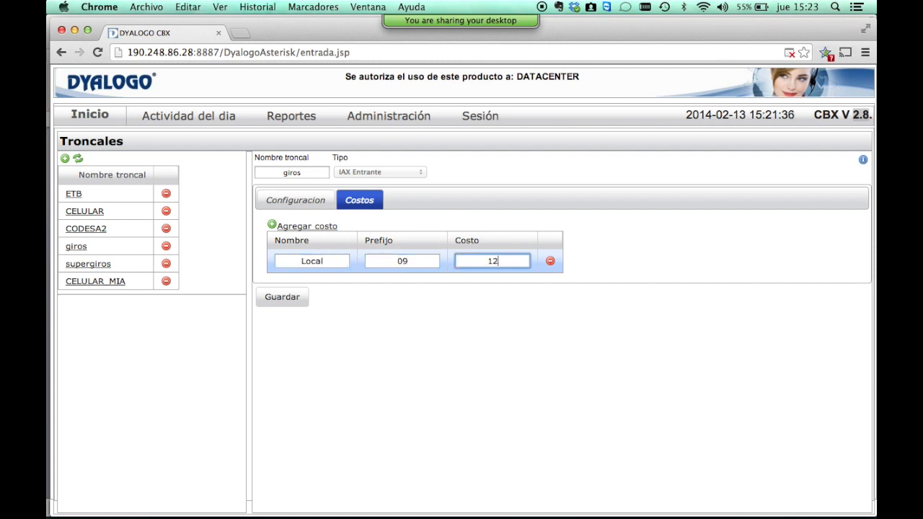
type("30")
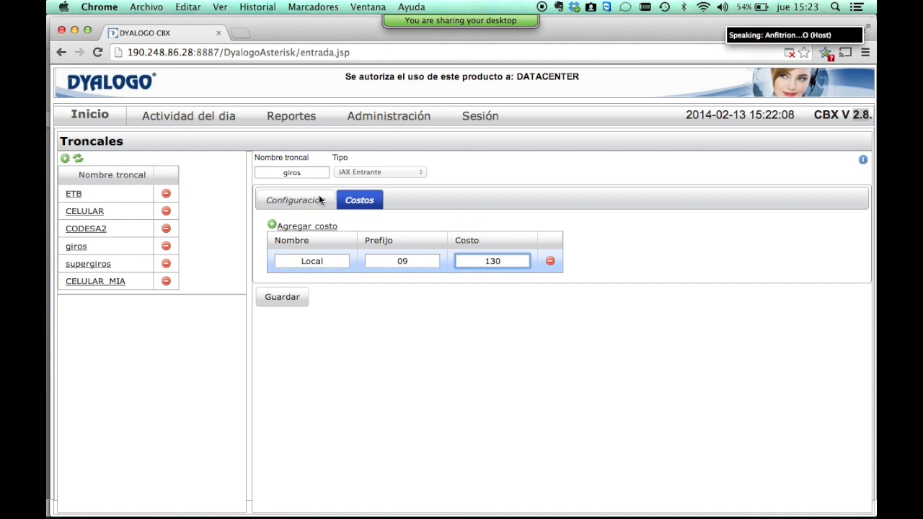
left_click(292, 227)
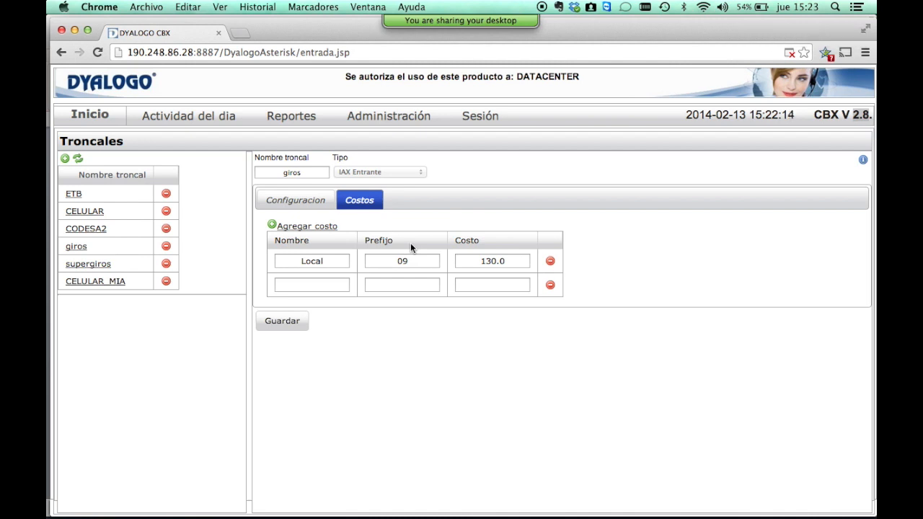
Show the giros trunk's Configuracion tab, then reply 'Si' to the attendee in the meeting chat.
mouse_move(383, 121)
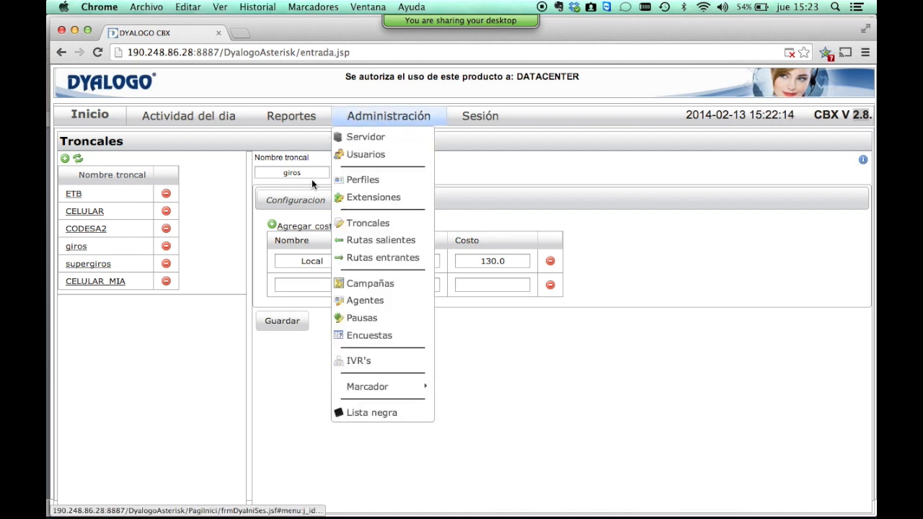
left_click(296, 199)
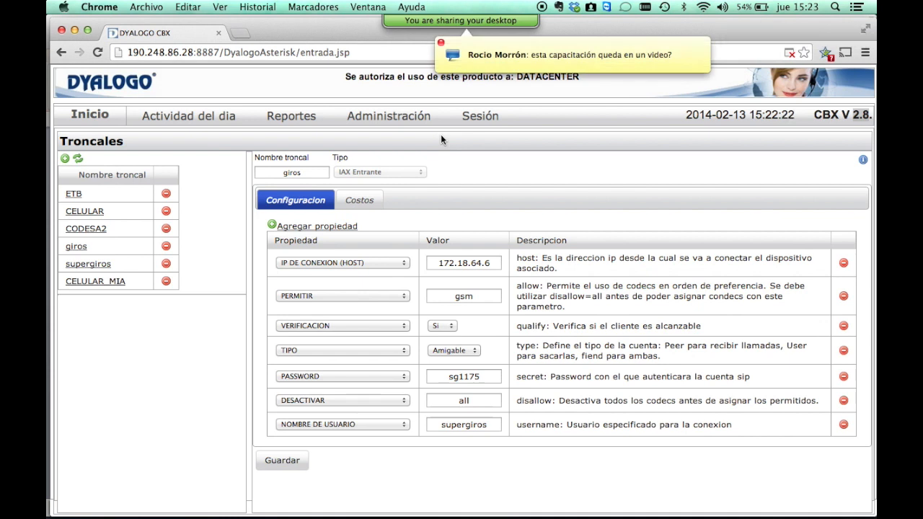
left_click(434, 30)
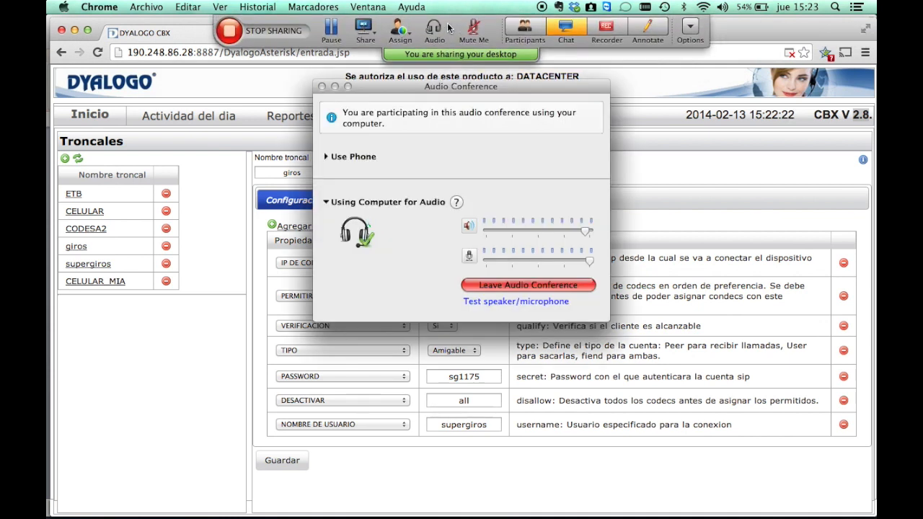
left_click(323, 86)
left_click(576, 29)
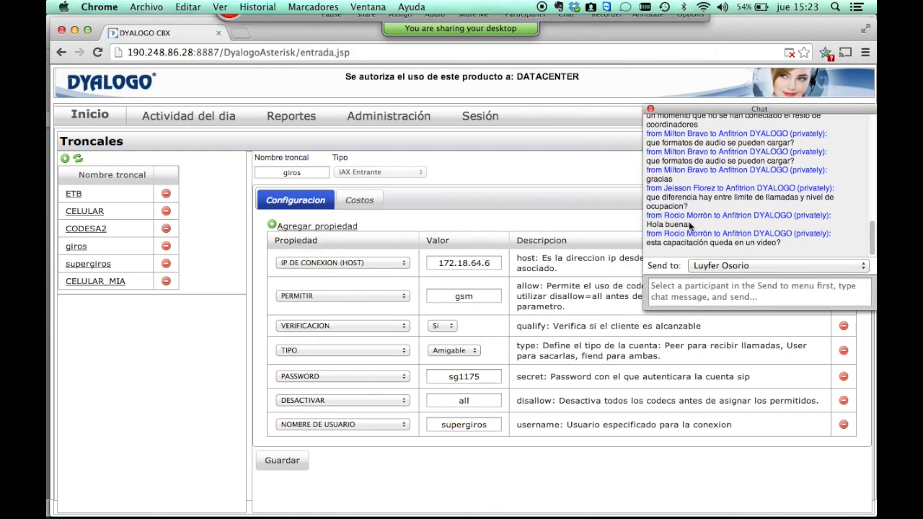
left_click(706, 266)
left_click(724, 286)
left_click(694, 294)
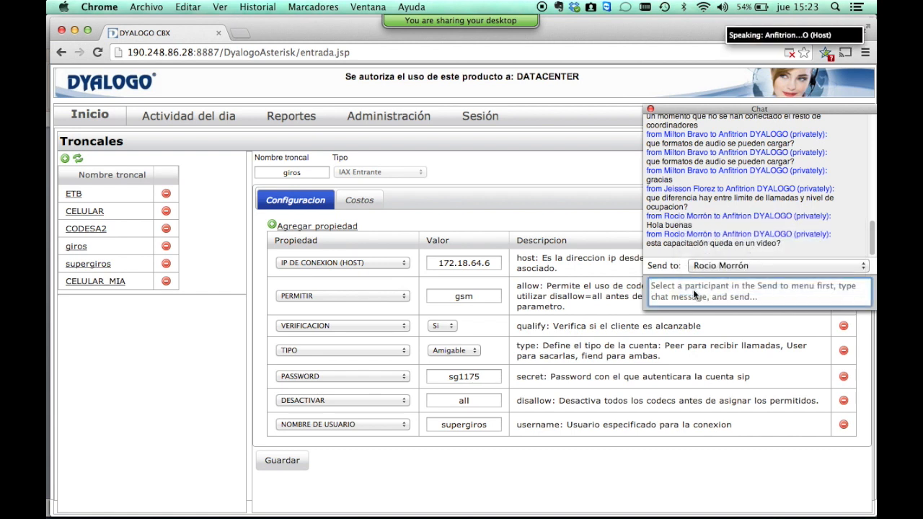
type("Si")
key("Return")
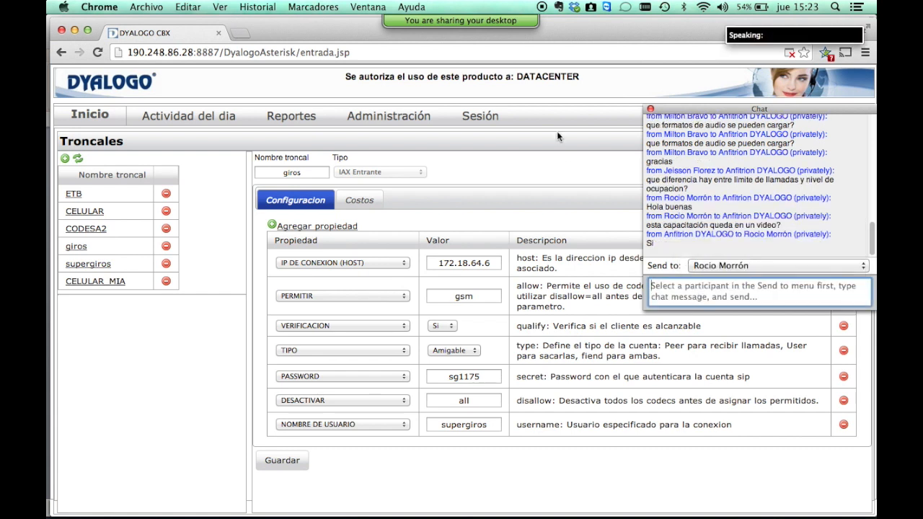
left_click(650, 109)
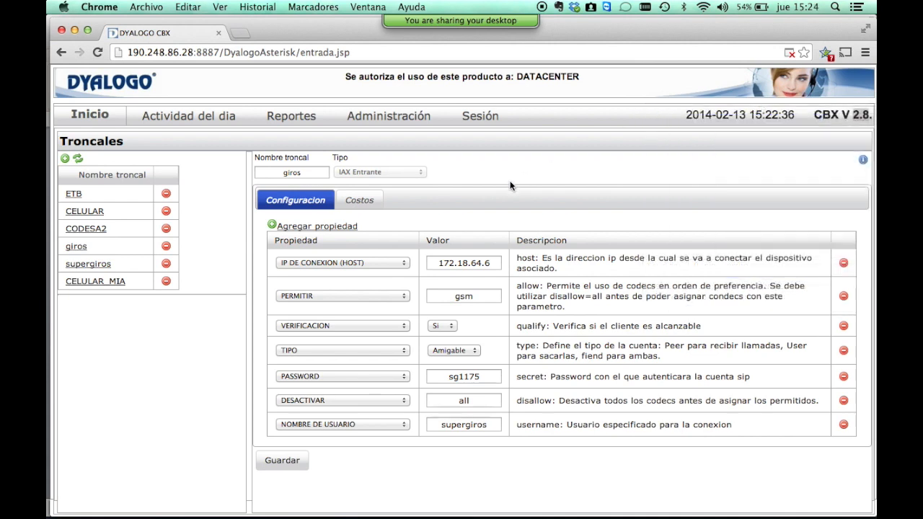
mouse_move(398, 128)
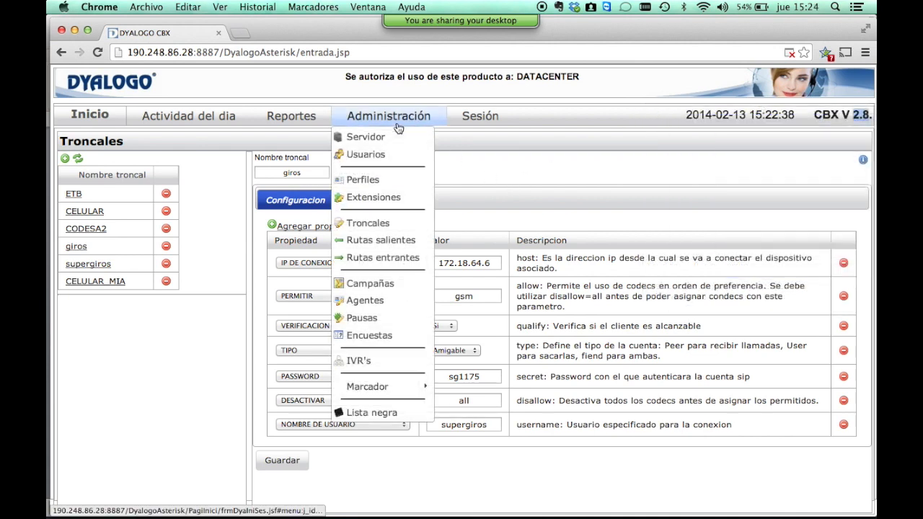
Open Rutas salientes and bring up the CELULAR route: prefix 9, model 3XXXXXXXXX, trunk CELULAR.
left_click(393, 245)
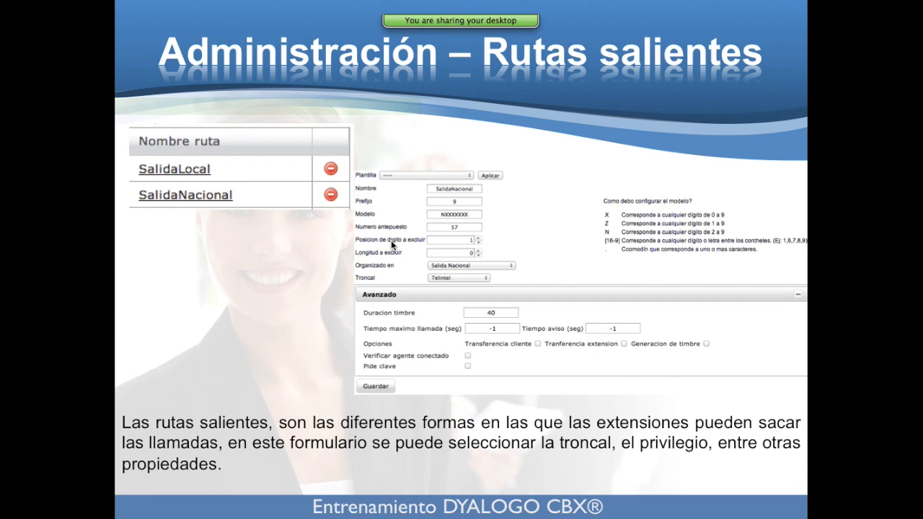
key("super+Tab")
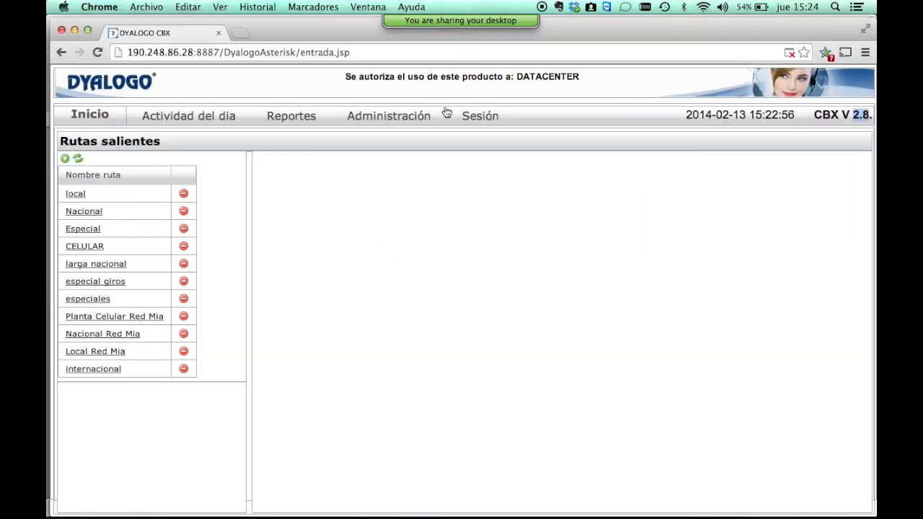
left_click(79, 246)
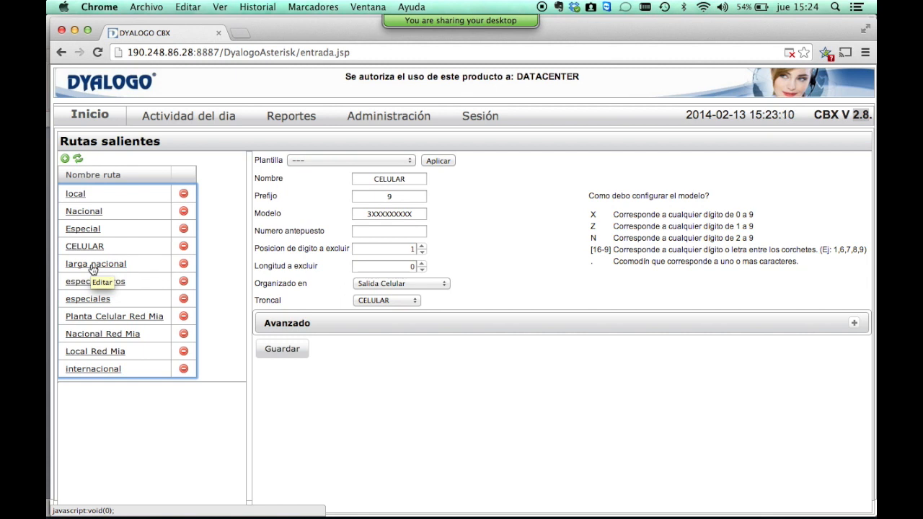
left_click(407, 183)
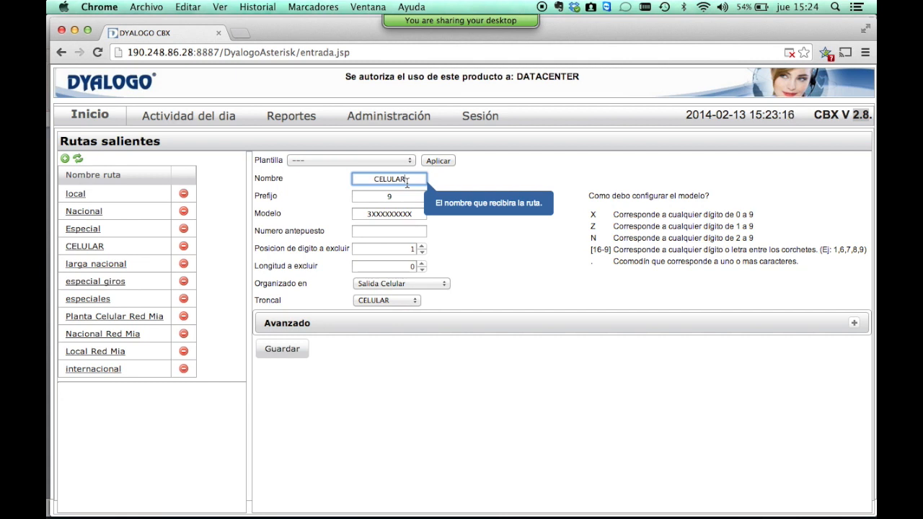
key("Tab")
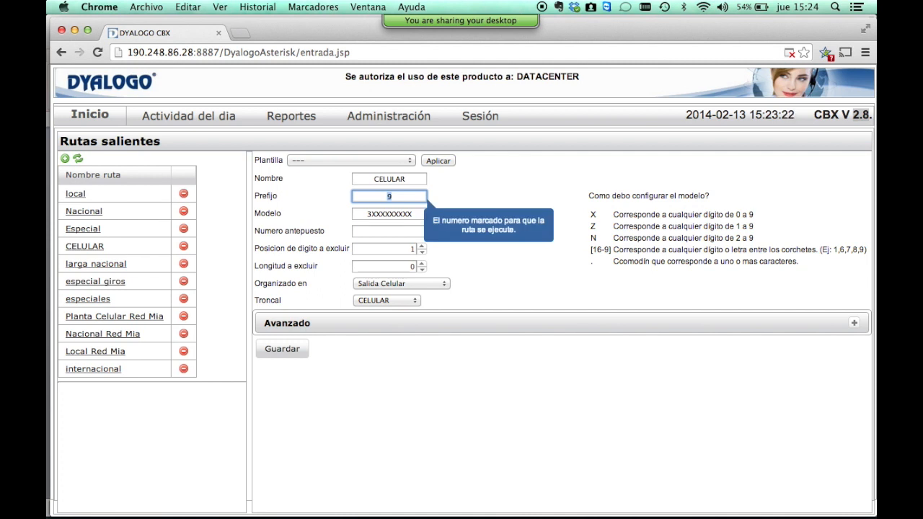
key("Tab")
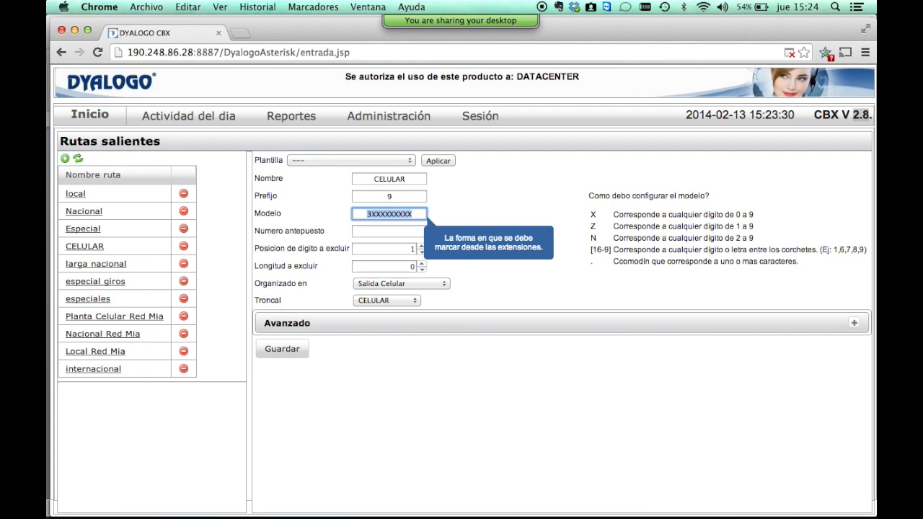
left_click(604, 204)
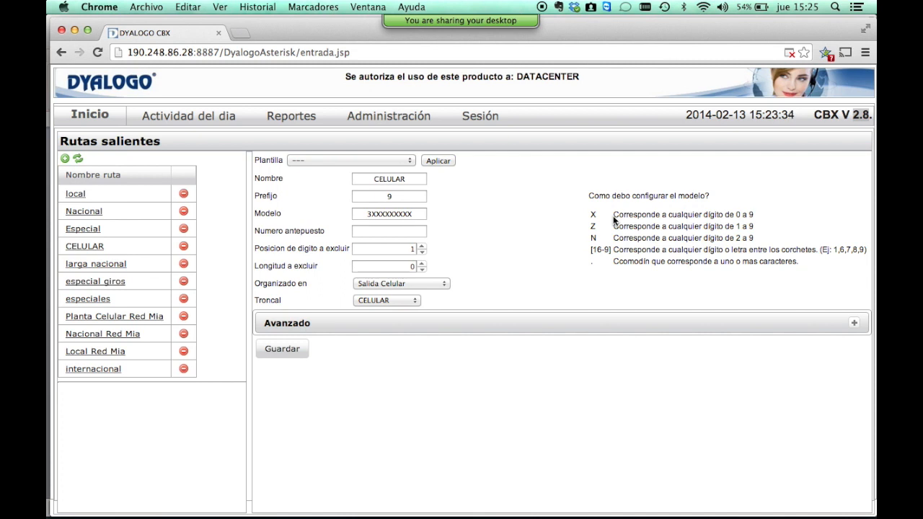
left_click(405, 199)
left_click(395, 218)
left_click(375, 210)
left_click_drag(366, 213, 379, 213)
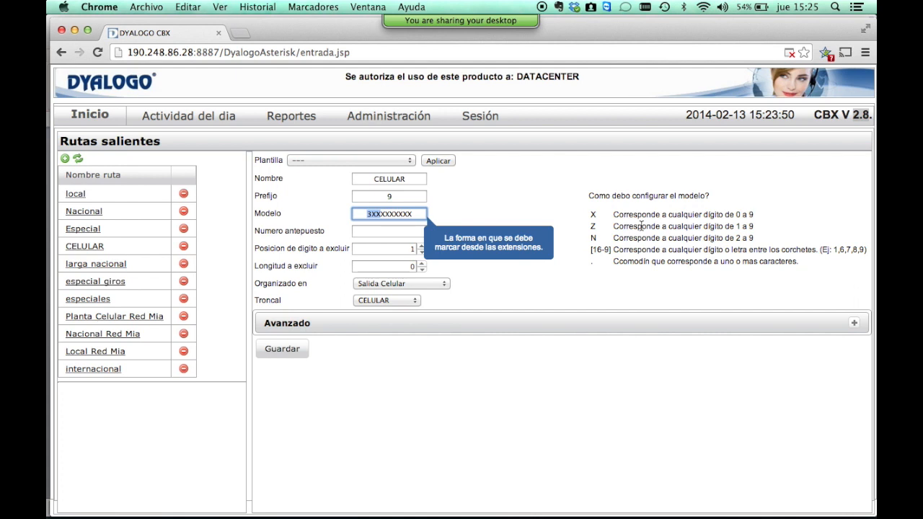
left_click_drag(588, 228, 598, 229)
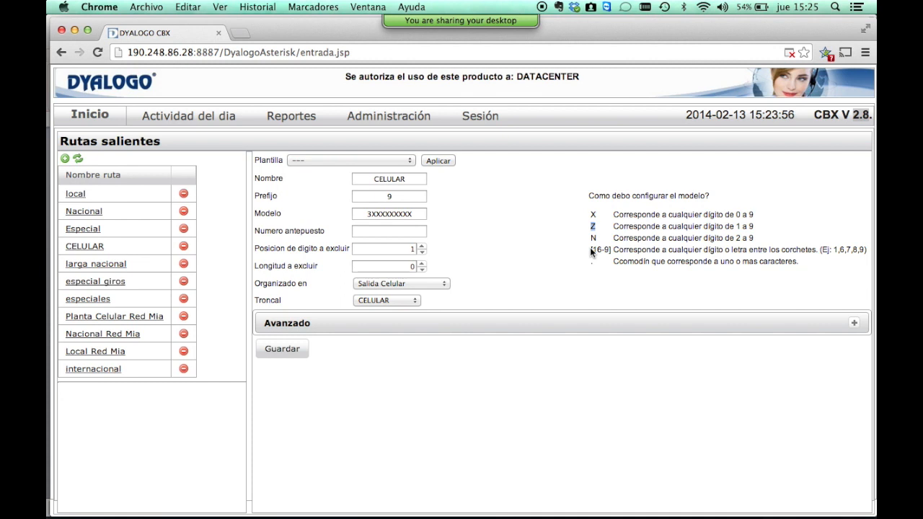
left_click_drag(589, 239, 604, 237)
left_click_drag(589, 251, 800, 264)
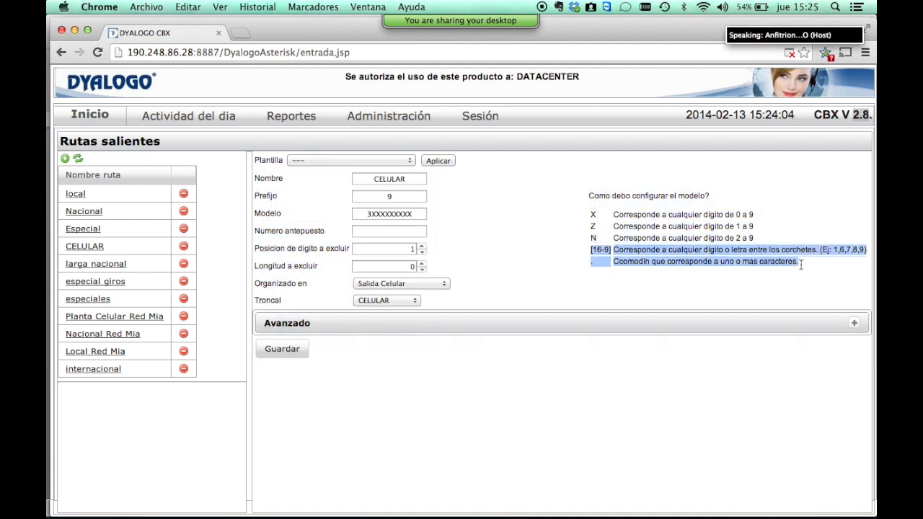
left_click(616, 252)
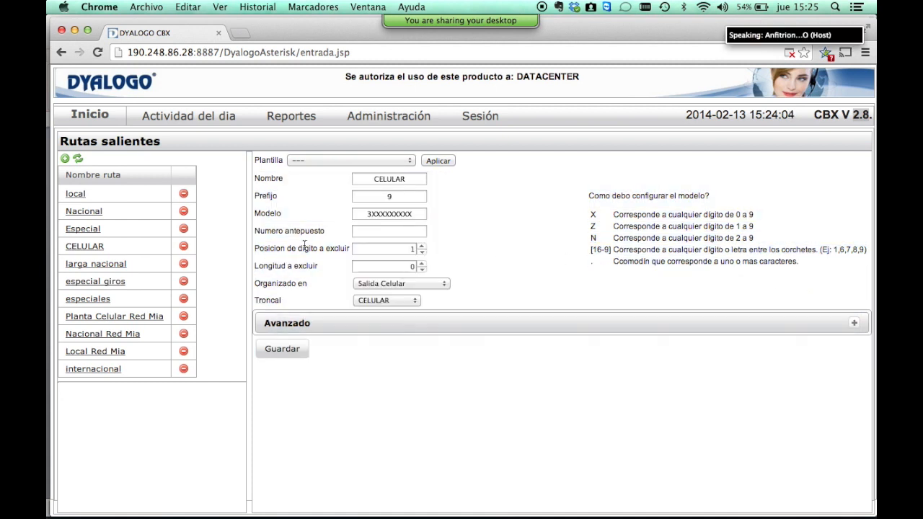
left_click(356, 229)
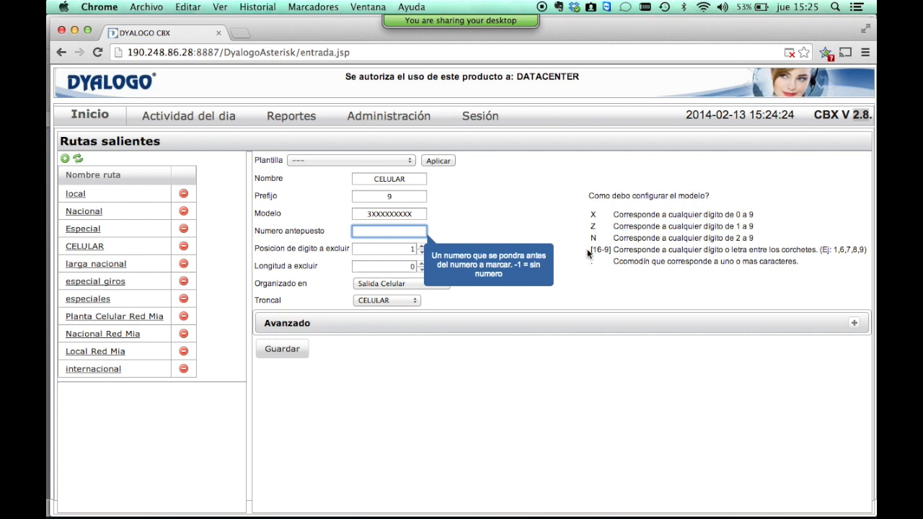
left_click(395, 249)
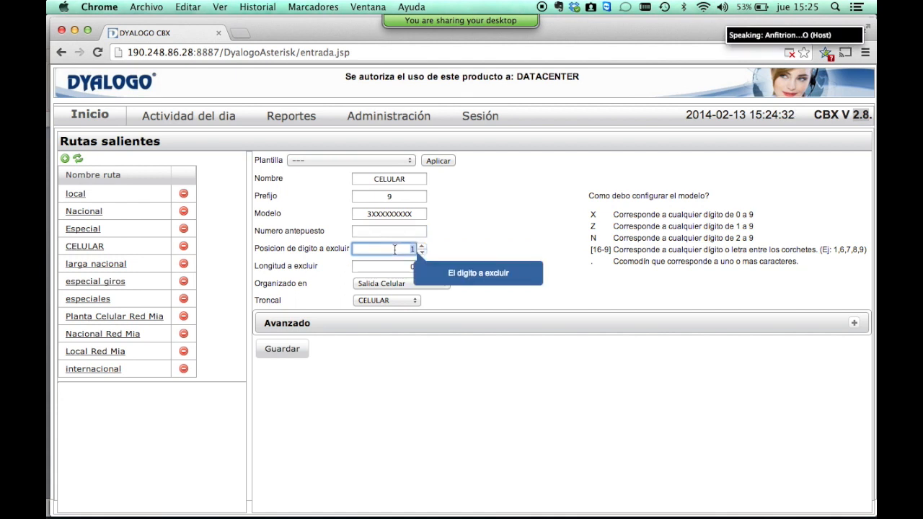
key("Tab")
key("shift+Tab")
key("shift+Tab")
key("Tab")
key("Tab")
key("shift+Tab")
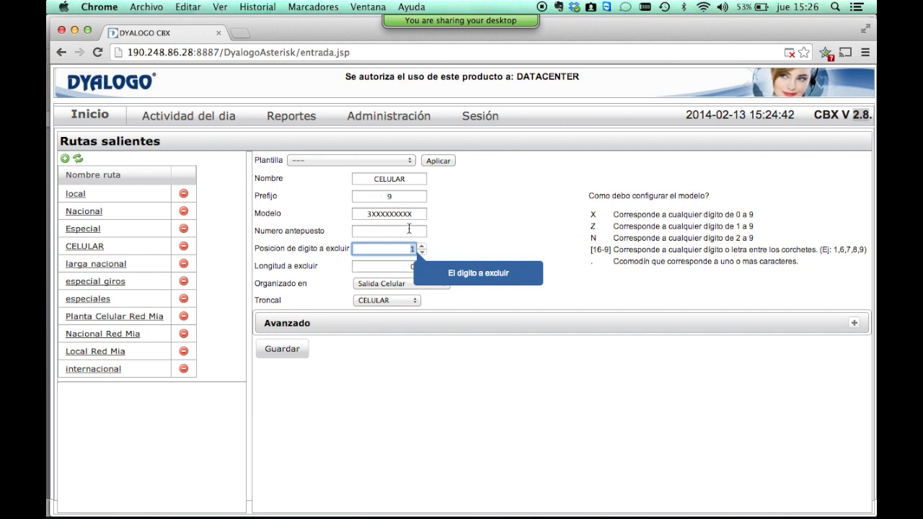
left_click(399, 195)
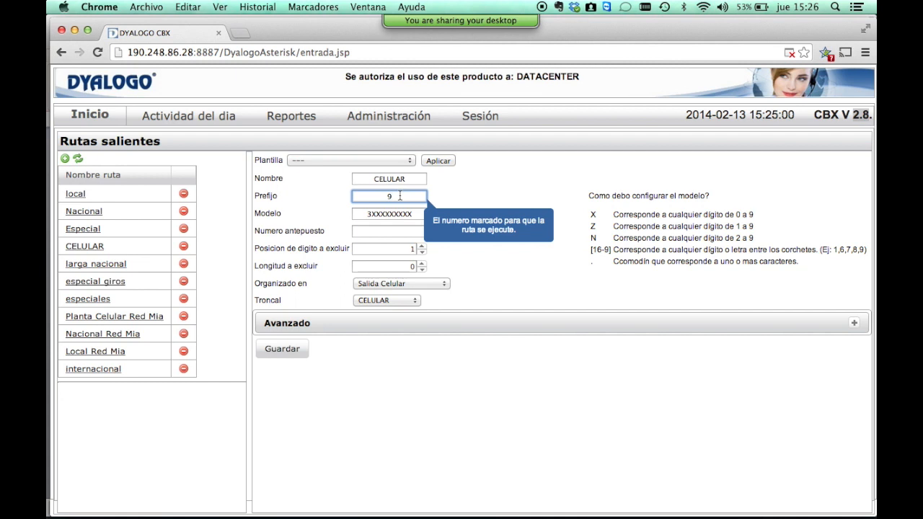
Check the context and trunk lists, keeping Salida Celular and CELULAR, then expand Avanzado.
left_click(433, 286)
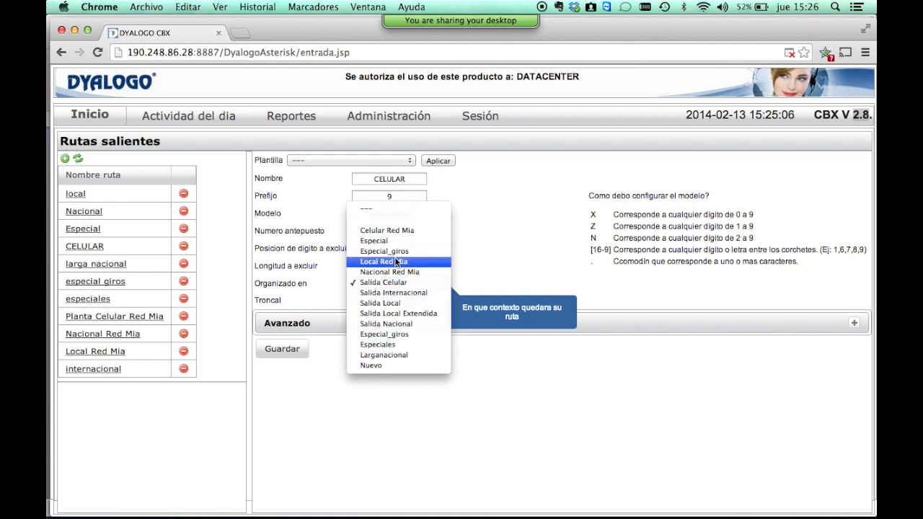
left_click(547, 283)
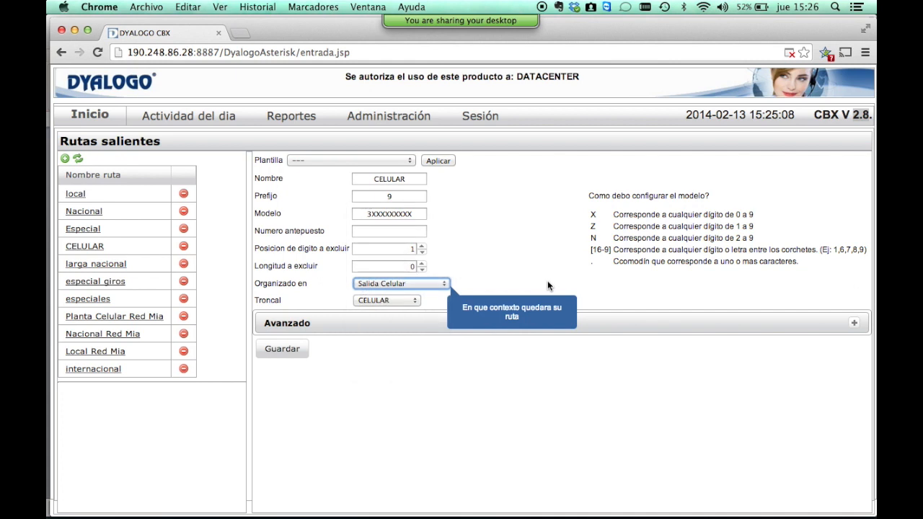
left_click(397, 301)
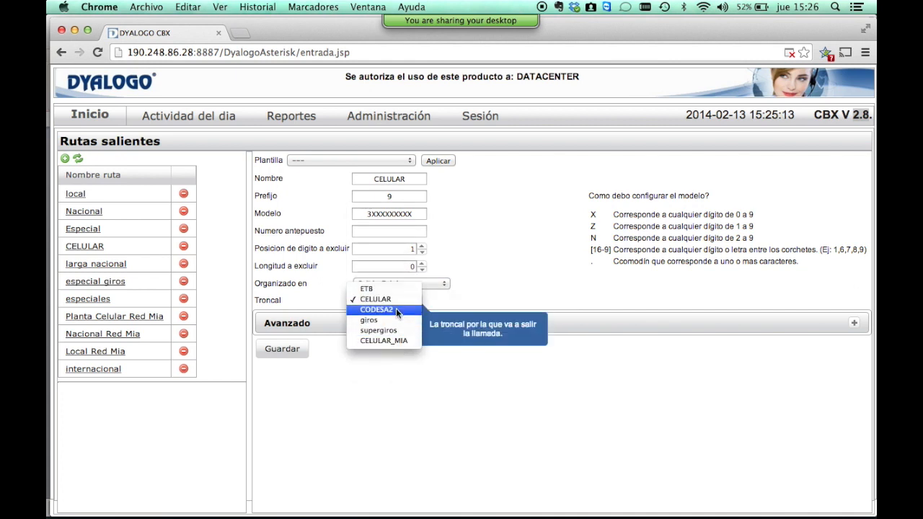
left_click(504, 282)
left_click(853, 324)
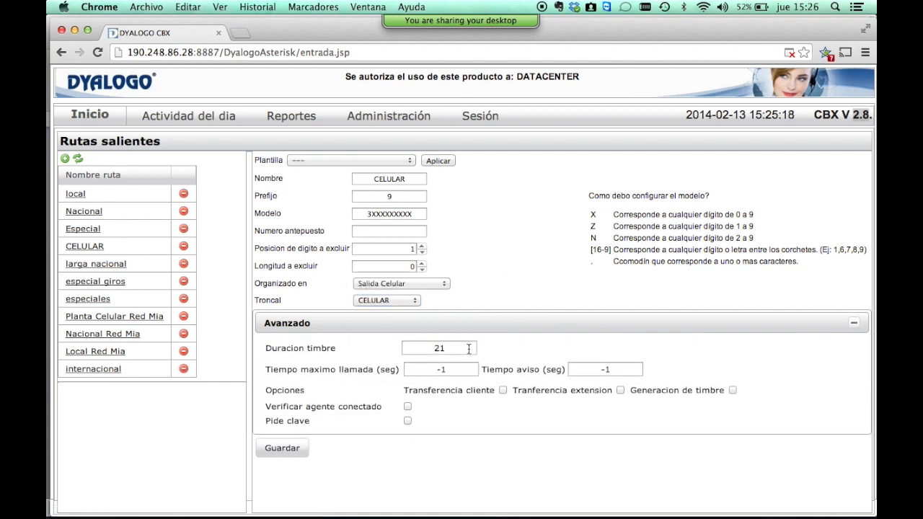
Enter 50 seconds for Tiempo maximo llamada and 5 seconds for Tiempo aviso on the CELULAR route.
left_click(469, 348)
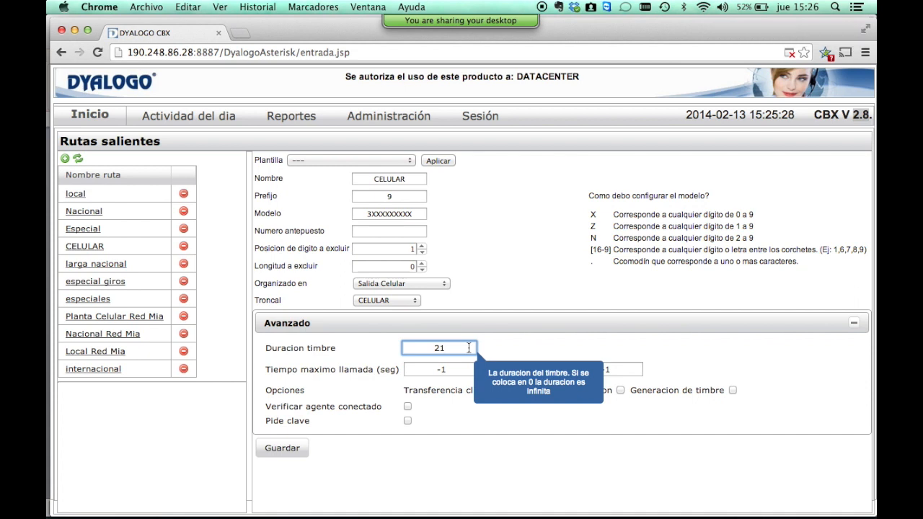
key("Tab")
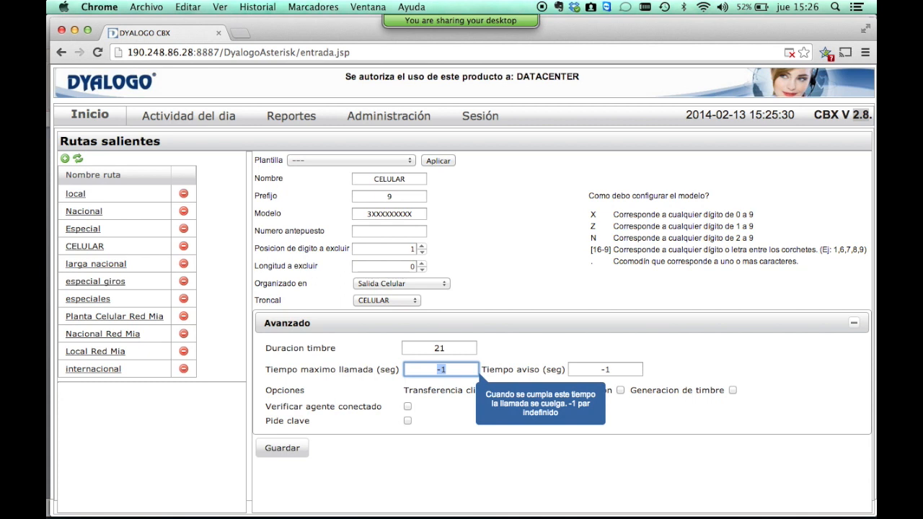
key("shift+Tab")
key("Tab")
key("Tab")
key("shift+Tab")
key("shift+Tab")
key("shift+Tab")
key("Tab")
key("Tab")
key("Tab")
key("shift+Tab")
type("50")
key("Tab")
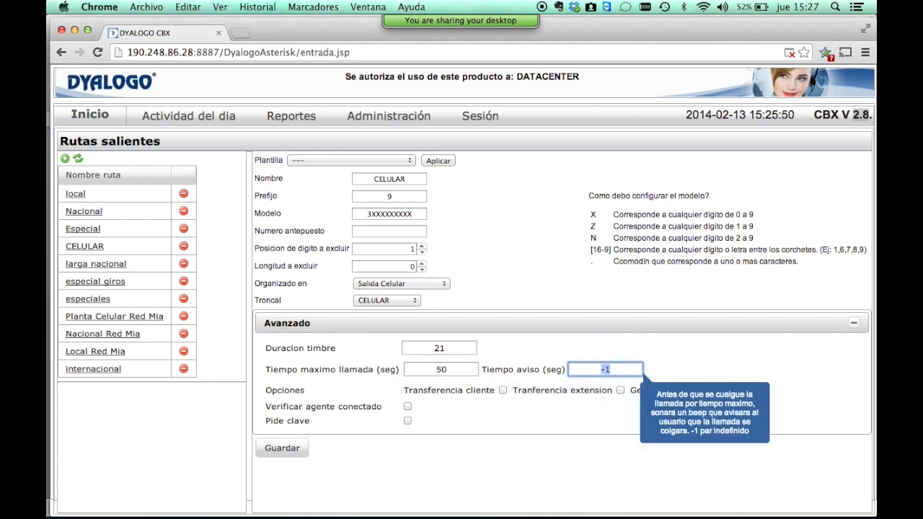
type("5")
Save the 50/5 time limits, then tick Verificar agente conectado and Pide clave.
left_click(395, 422)
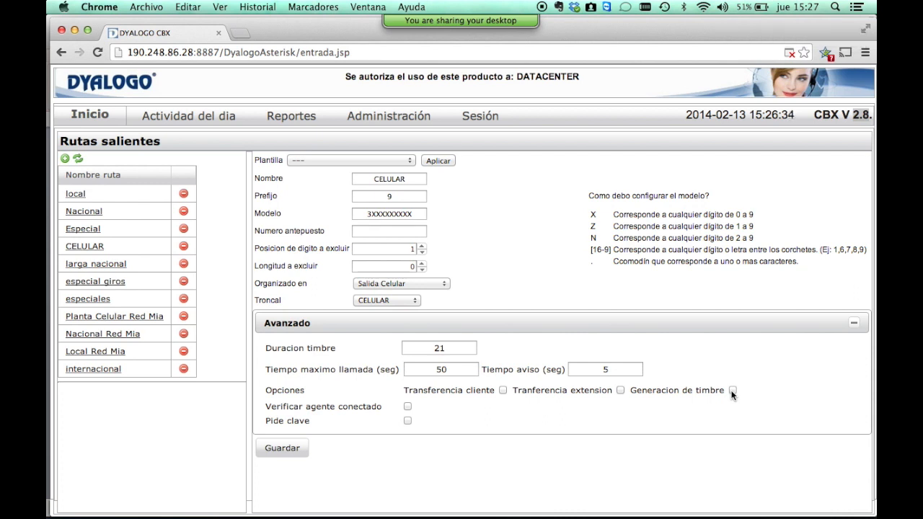
left_click(408, 407)
left_click(408, 421)
Go to Administración > Rutas entrantes and show route 3788888's settings.
mouse_move(355, 119)
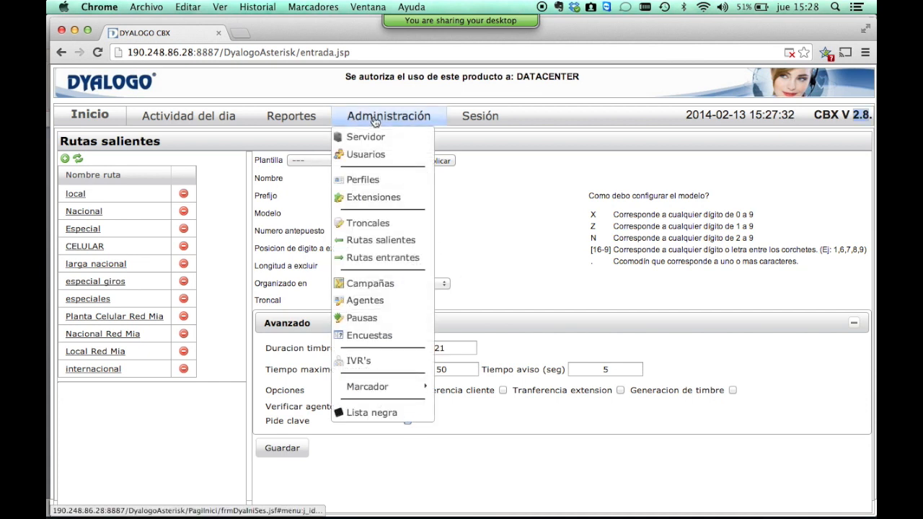
left_click(401, 259)
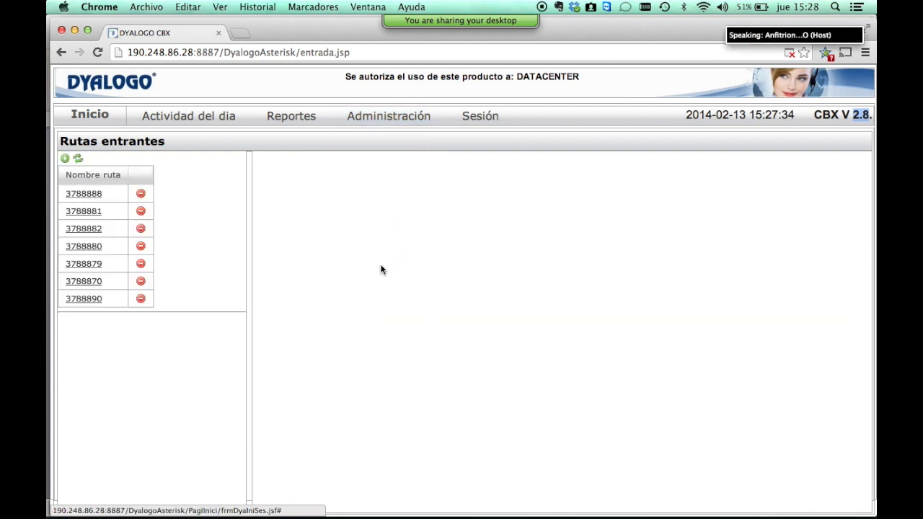
left_click(90, 197)
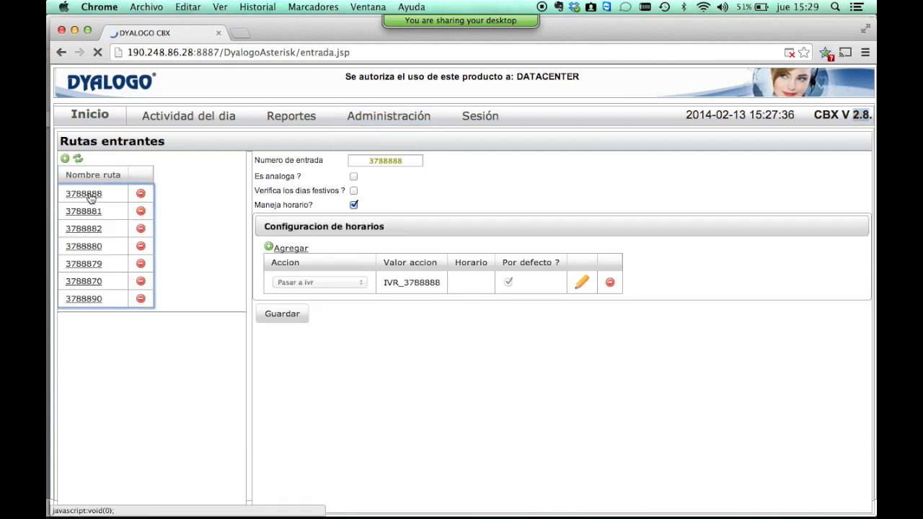
Present the incoming routes slide, then display route 3788881, which forwards to extension 1160.
key("super+Tab")
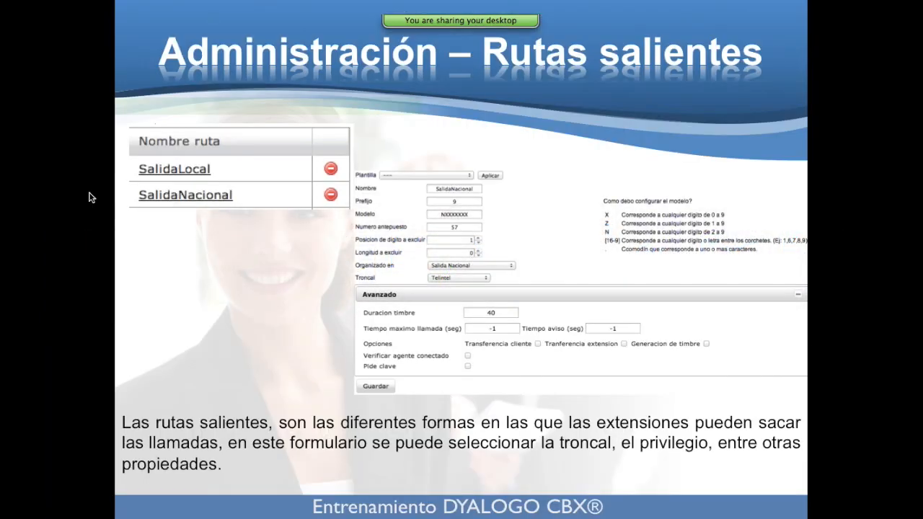
key("Right")
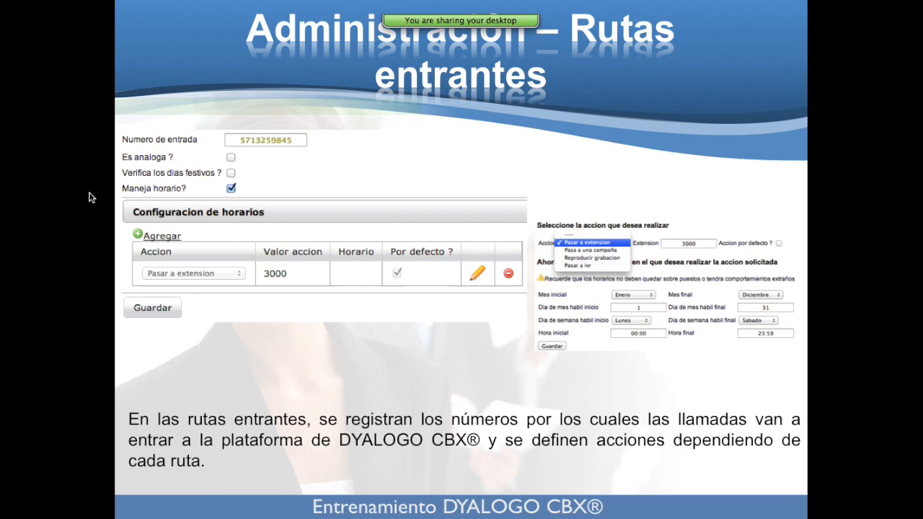
key("super+Tab")
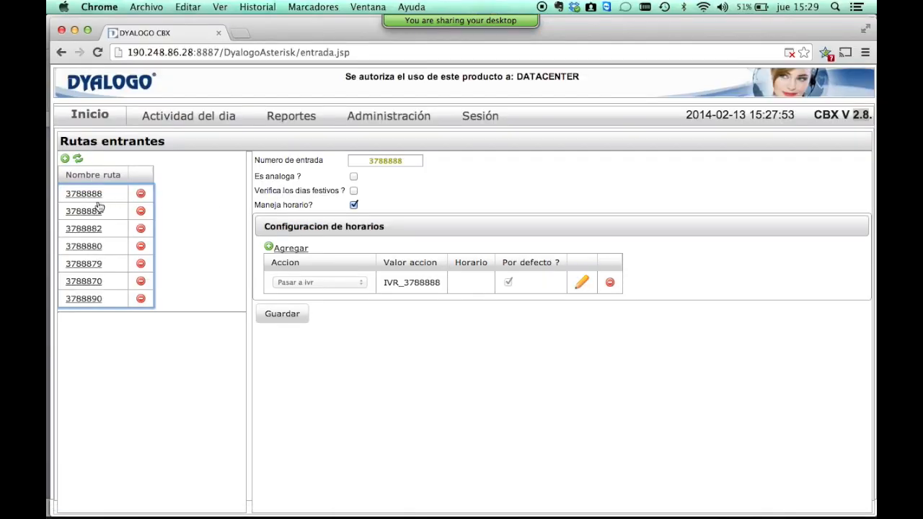
left_click(82, 214)
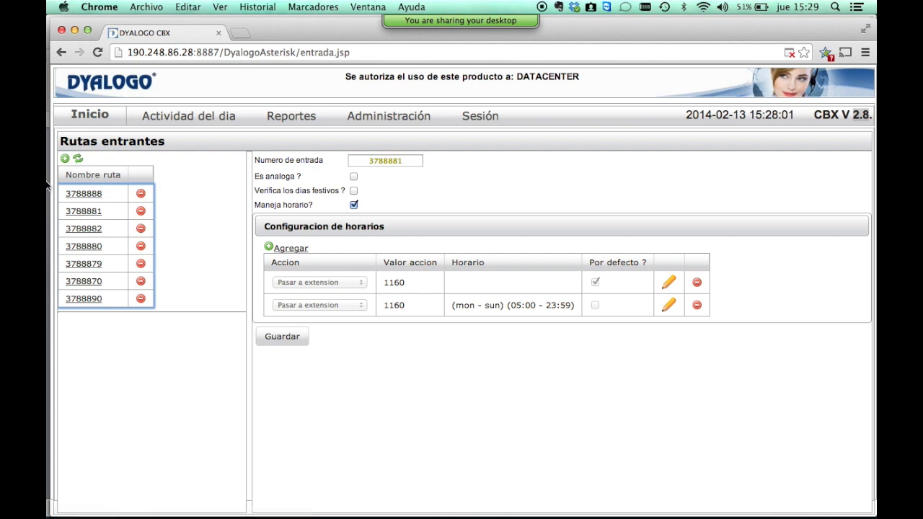
mouse_move(410, 27)
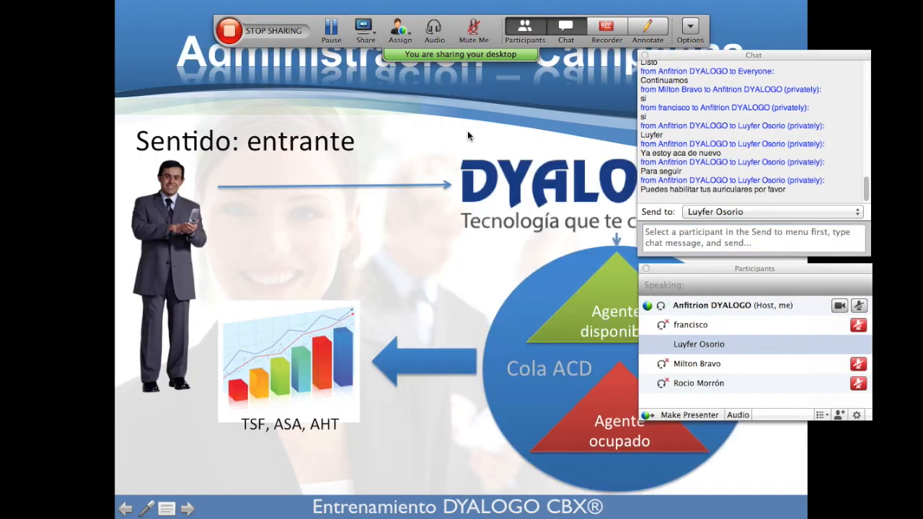
Mute all WebEx attendees, then mute the remaining attendees' microphones individually.
key("Left")
key("super+Tab")
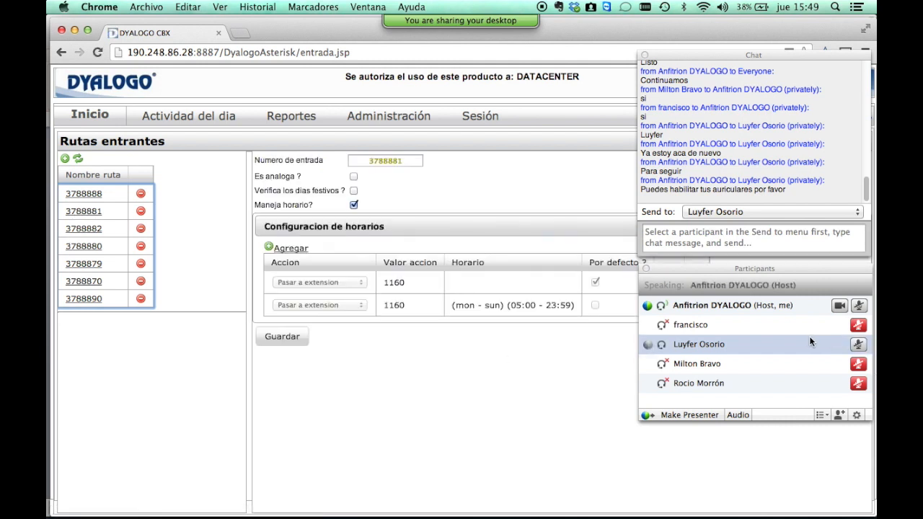
right_click(807, 343)
left_click(748, 432)
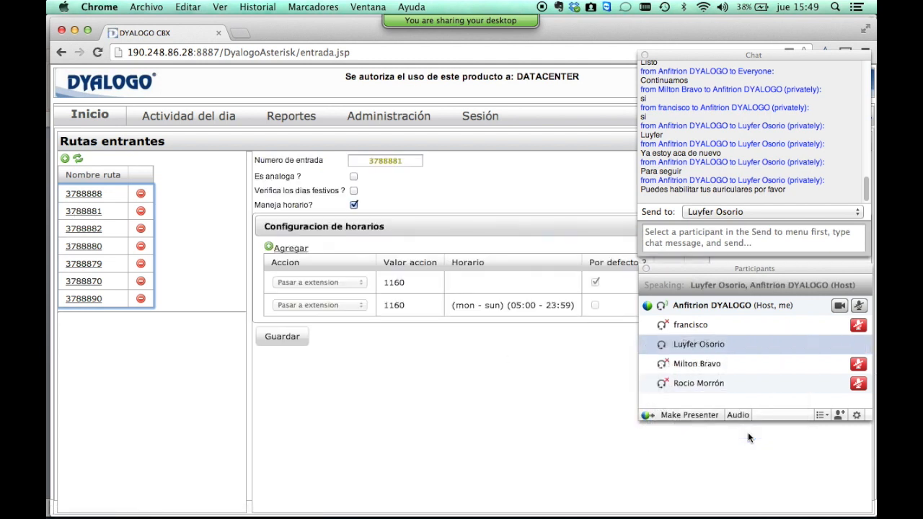
right_click(728, 365)
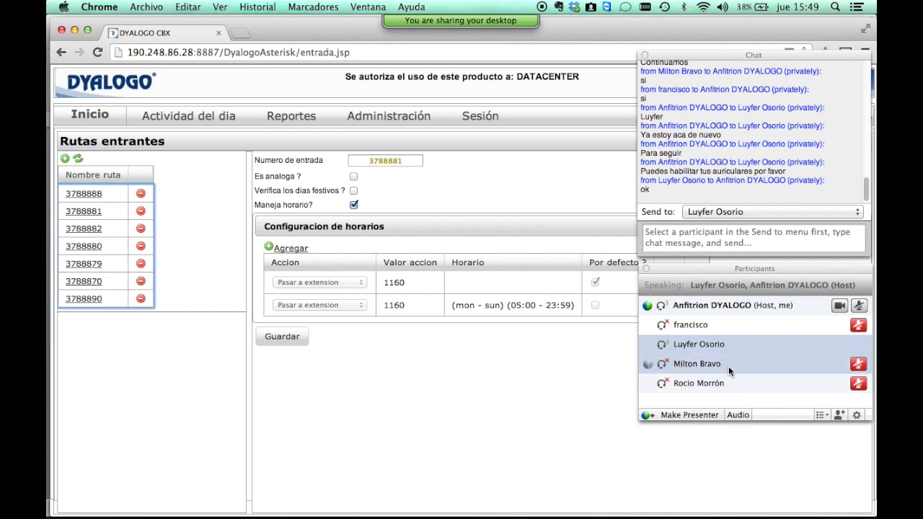
left_click(655, 453)
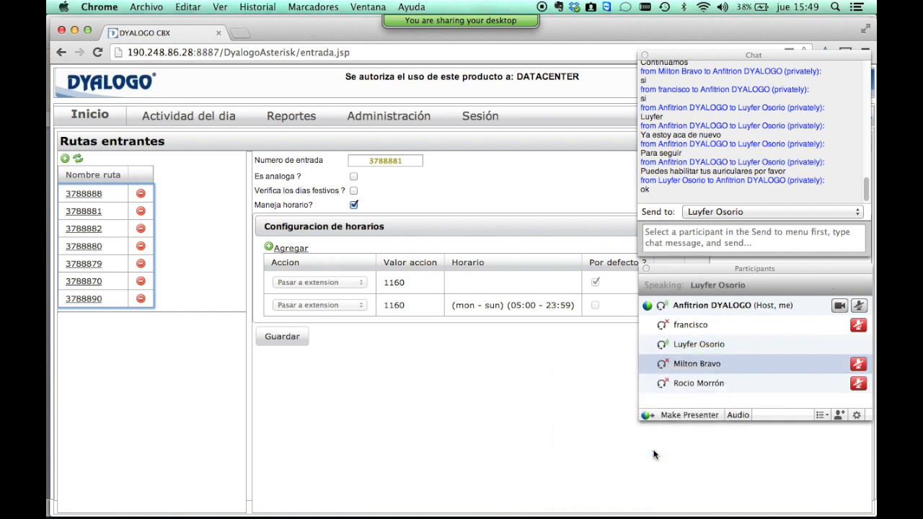
right_click(699, 365)
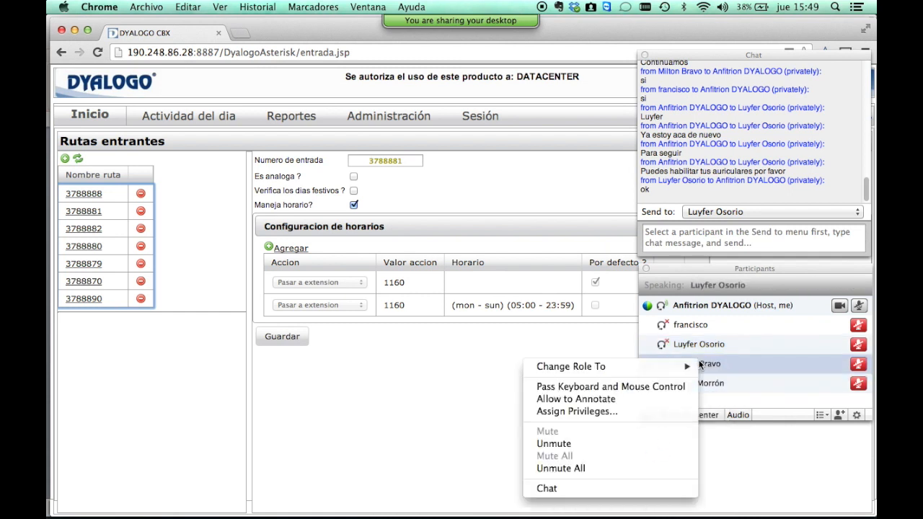
left_click(440, 426)
left_click(802, 405)
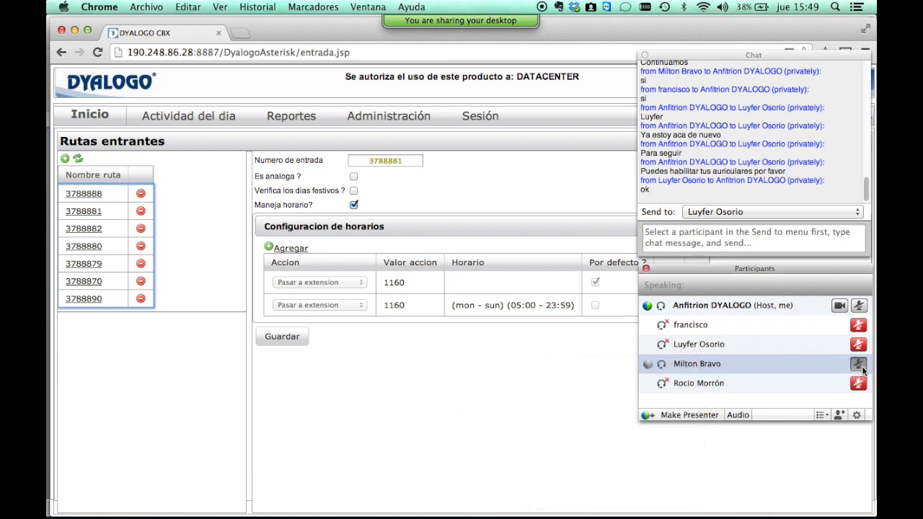
left_click(417, 387)
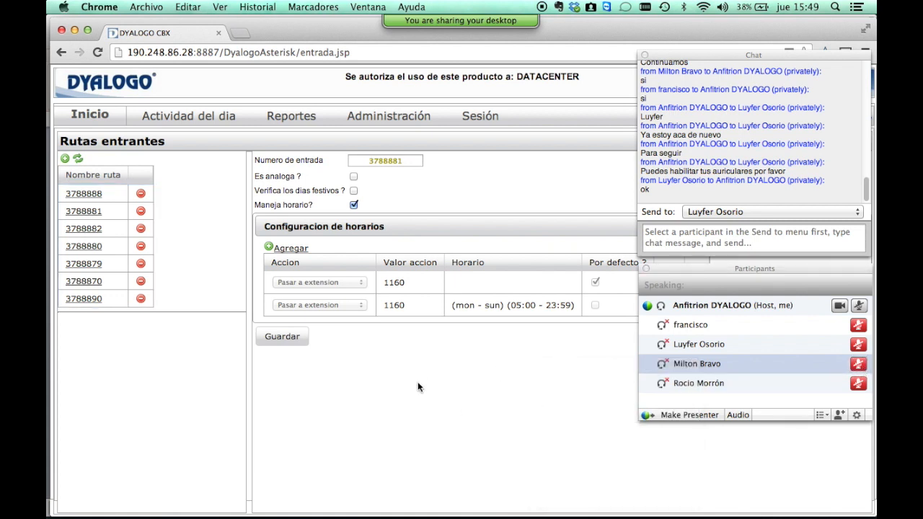
Show routes 3788882 and 3788880, ending on 3788888, which passes calls to IVR_3788888.
left_click(84, 211)
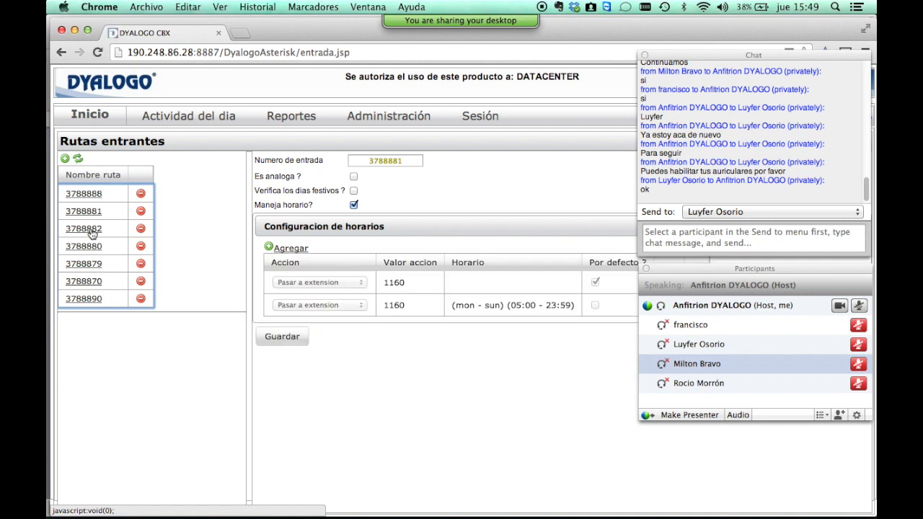
left_click(91, 230)
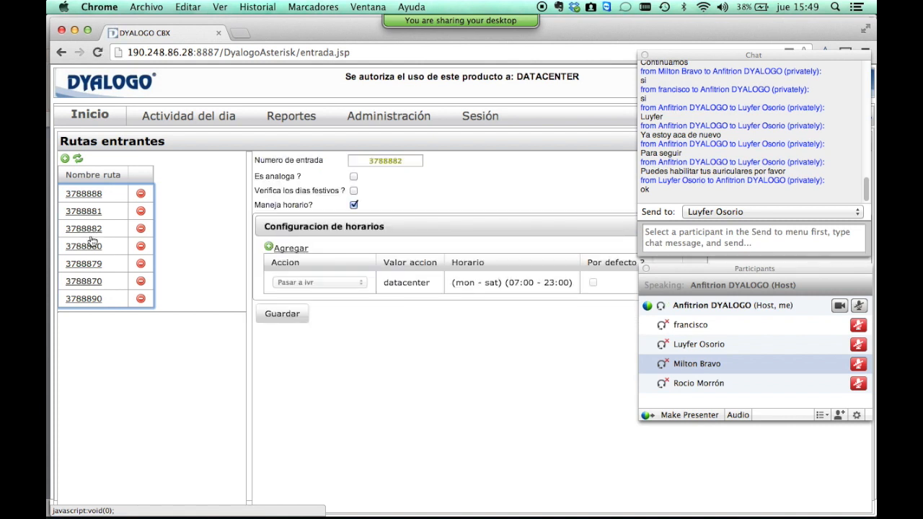
left_click(85, 246)
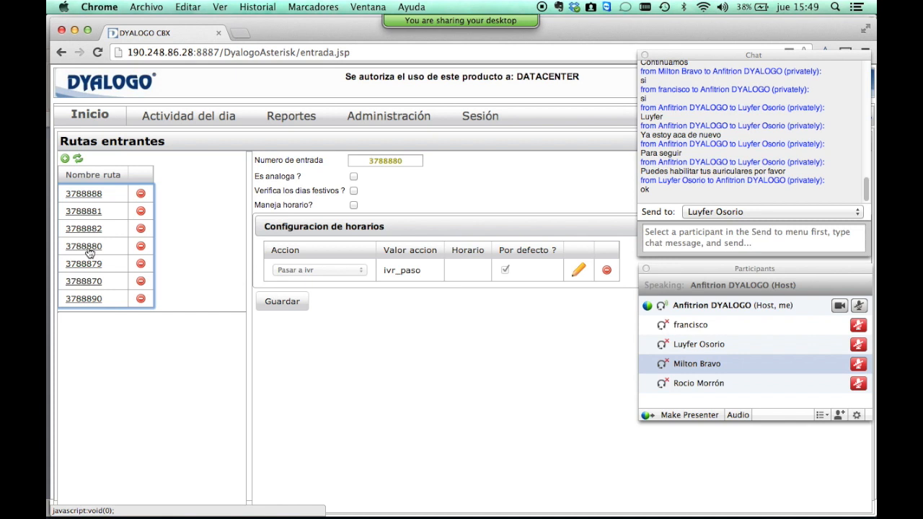
left_click(85, 193)
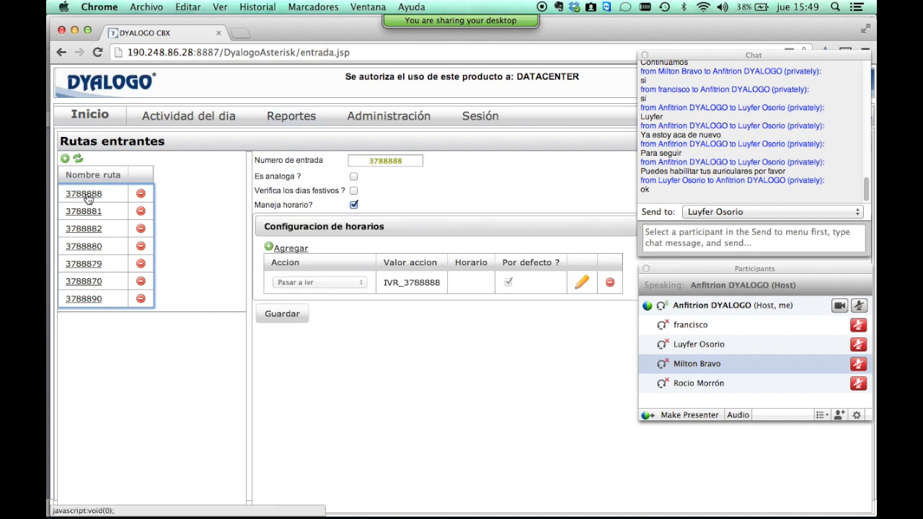
Mark route 3788888 as an analog line with 'Es analoga ?'.
left_click(375, 164)
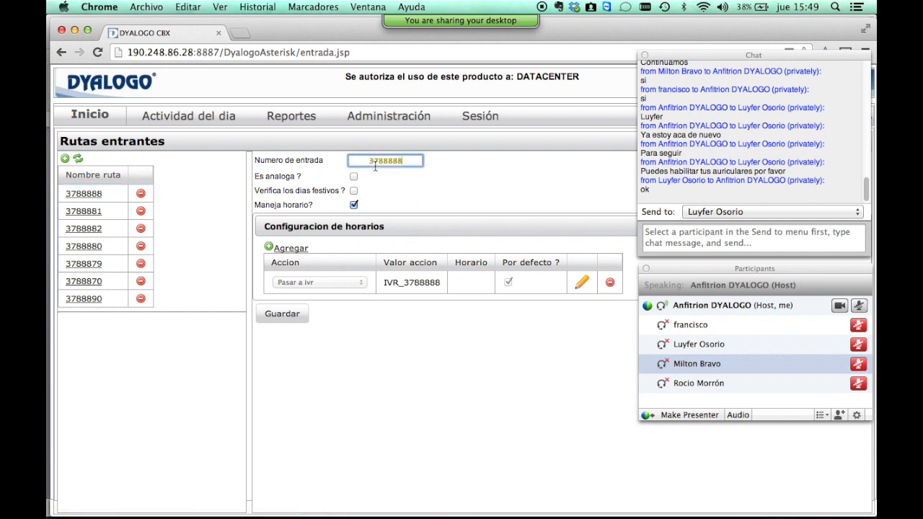
double_click(375, 164)
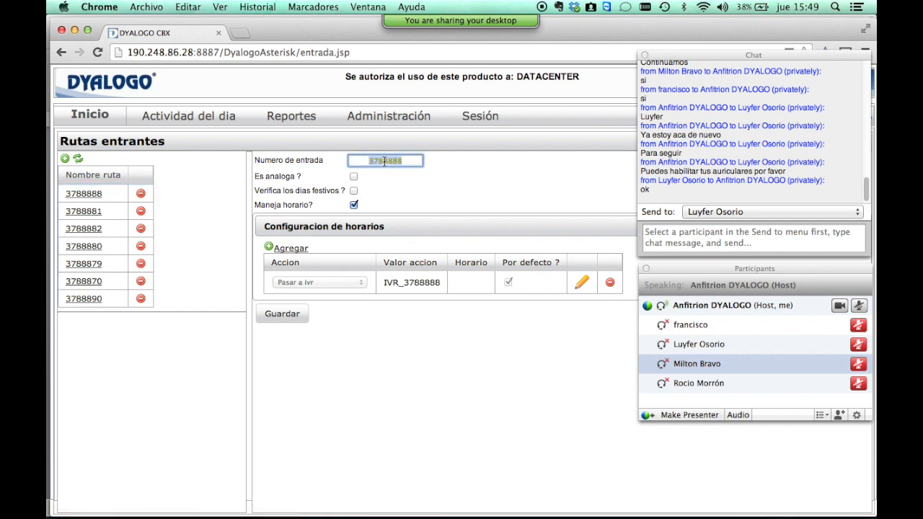
left_click(469, 194)
left_click(354, 177)
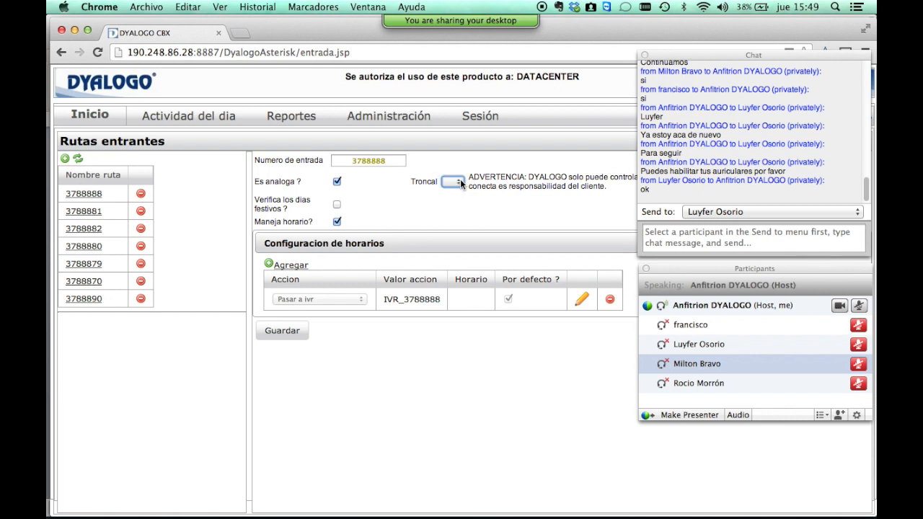
Enable holiday checking and set Accion festivo to 'Pasa a una campaña'.
left_click(337, 205)
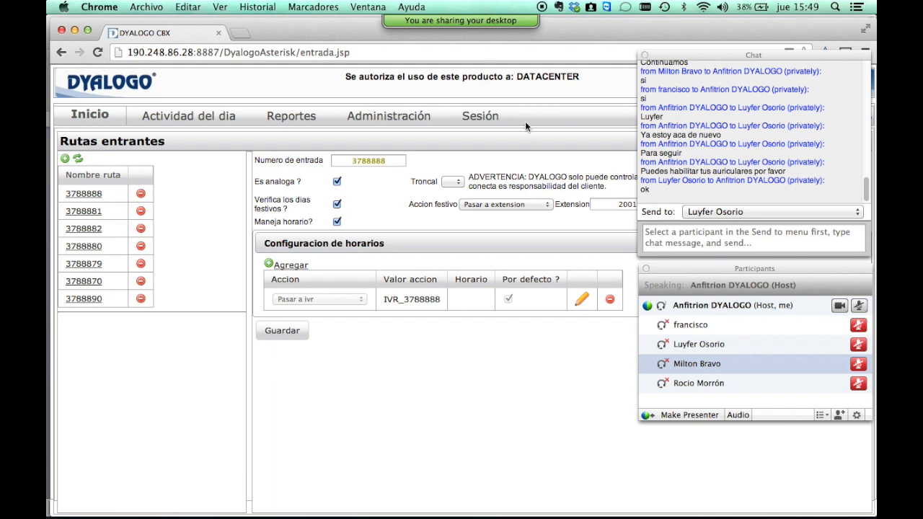
left_click(534, 204)
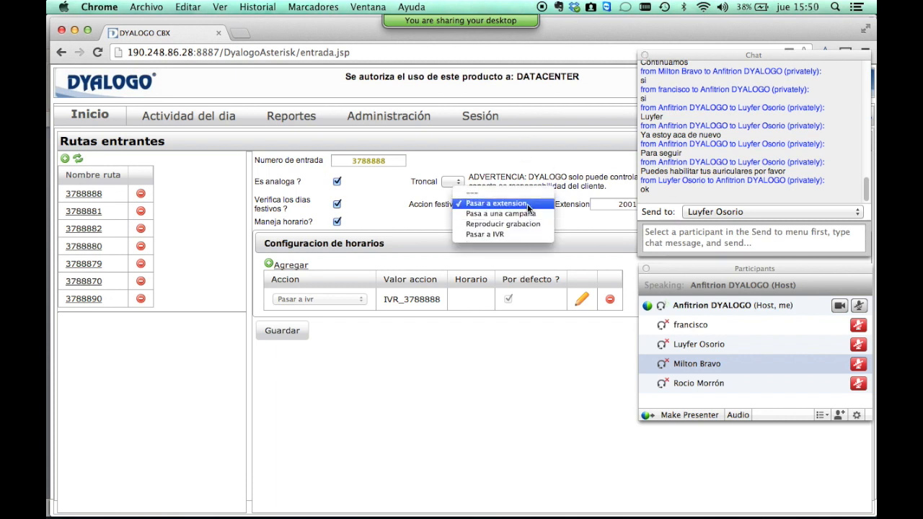
left_click(527, 215)
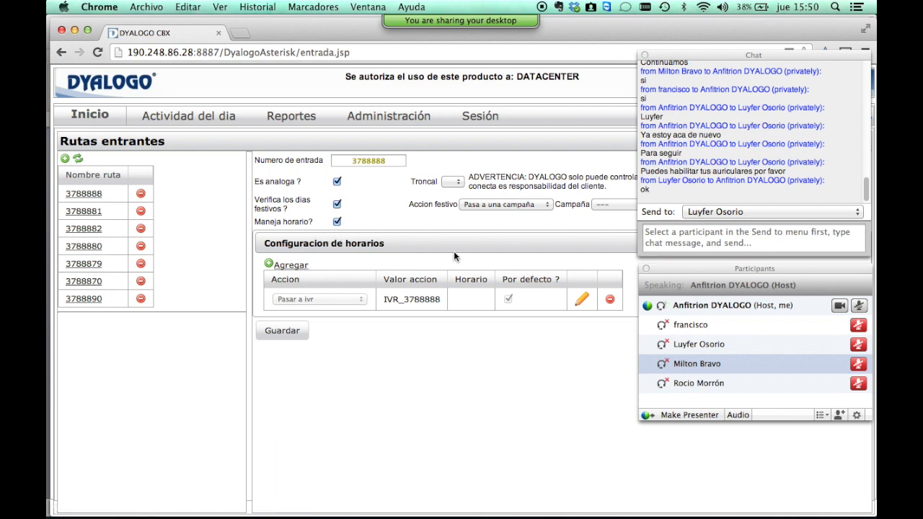
Start a new route action that passes calls to the callcenter IVR.
left_click(290, 267)
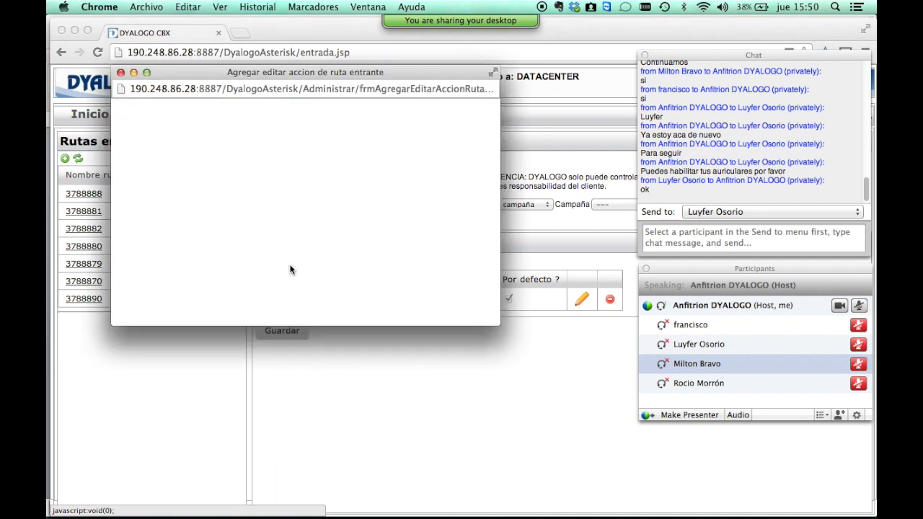
left_click(219, 138)
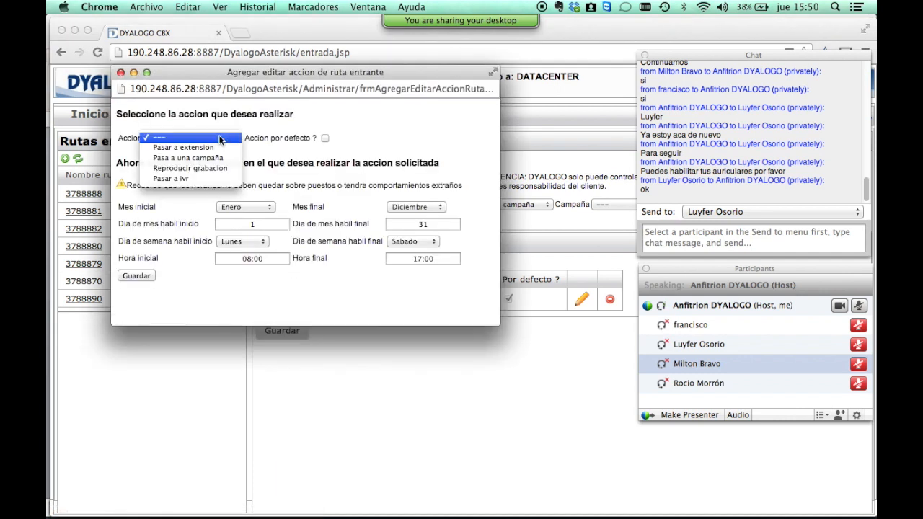
left_click(216, 178)
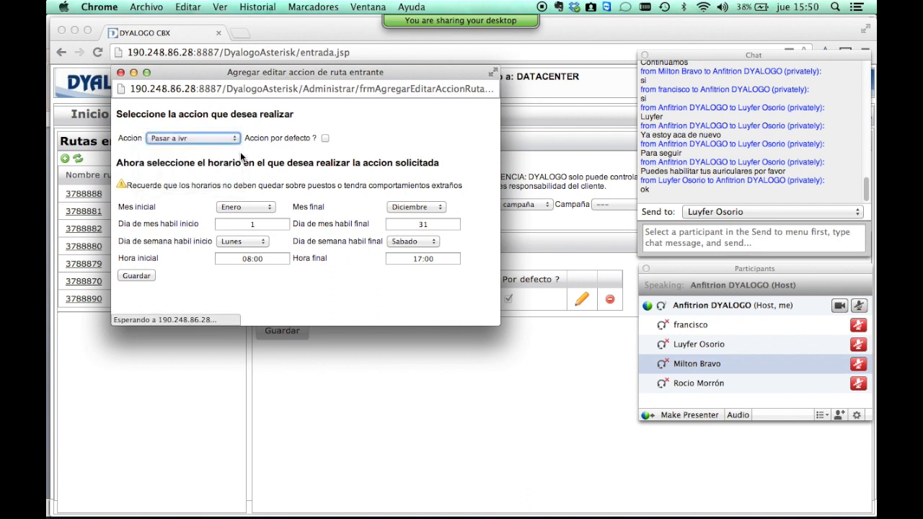
left_click(275, 139)
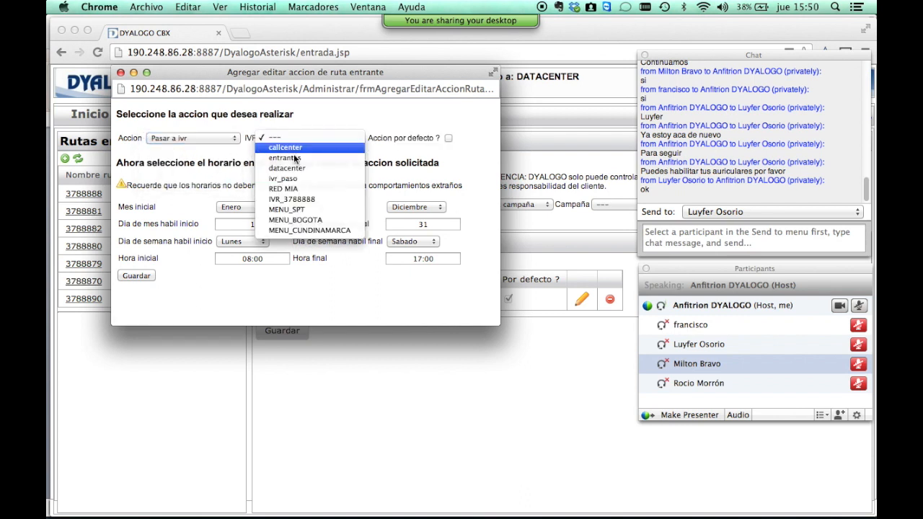
left_click(321, 149)
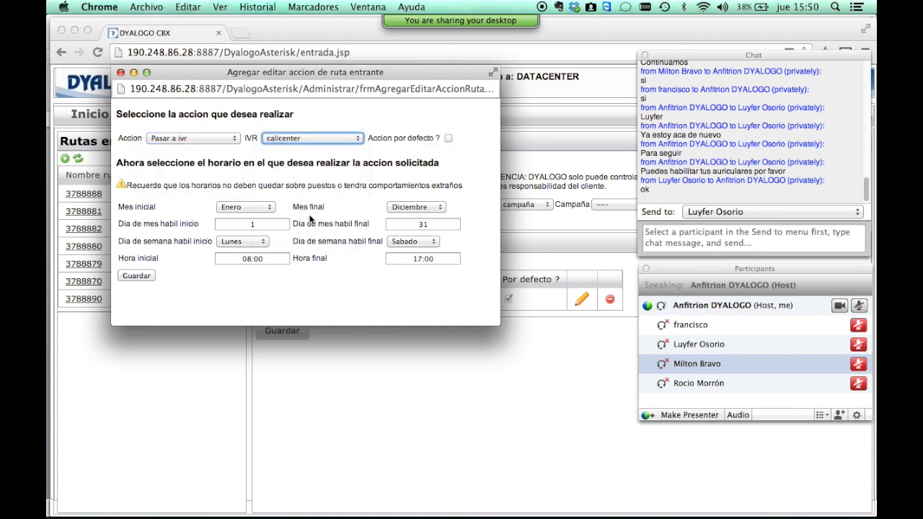
Set the schedule to January–December, Monday–Sunday, 08:00–17:00, then close the form unsaved.
left_click(259, 206)
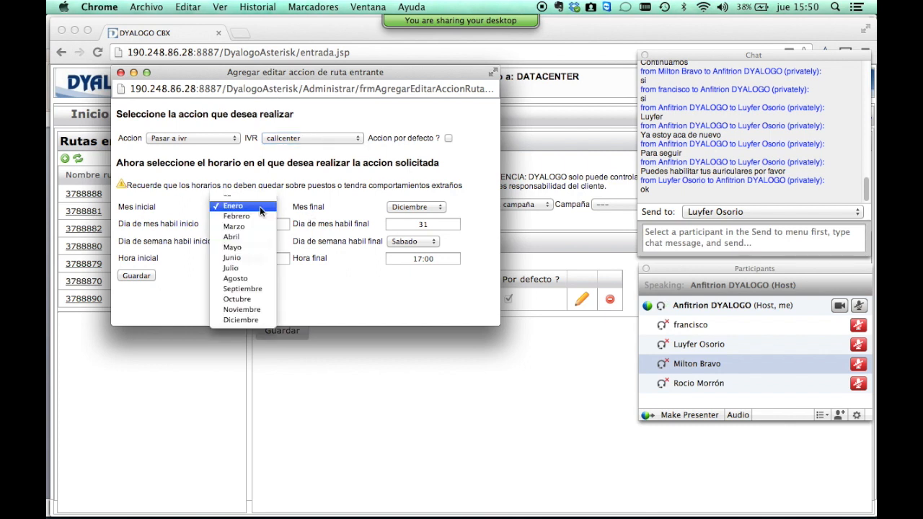
left_click(305, 207)
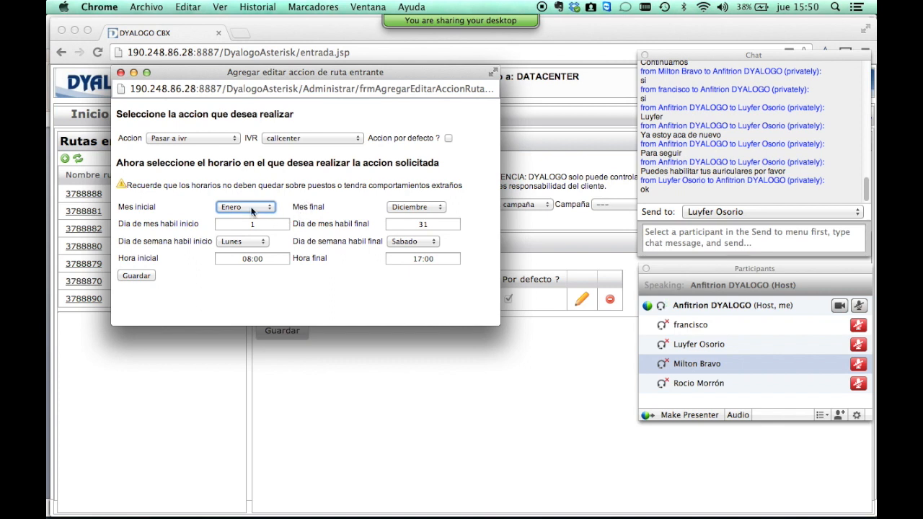
key("Tab")
key("Tab")
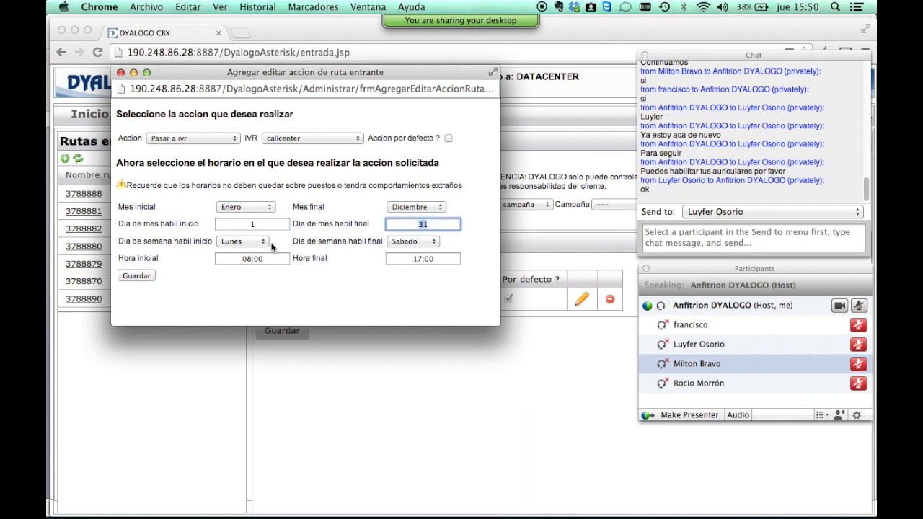
left_click(261, 242)
left_click(261, 242)
left_click(426, 243)
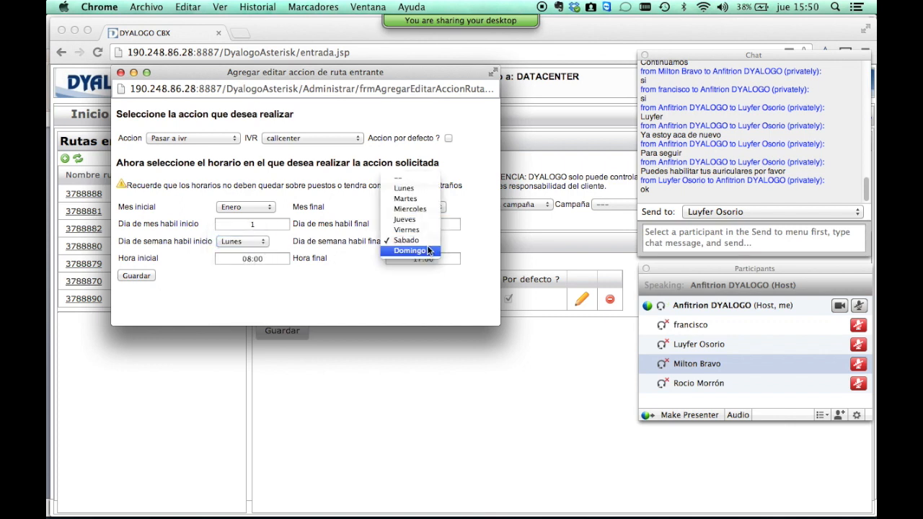
left_click(433, 252)
key("Tab")
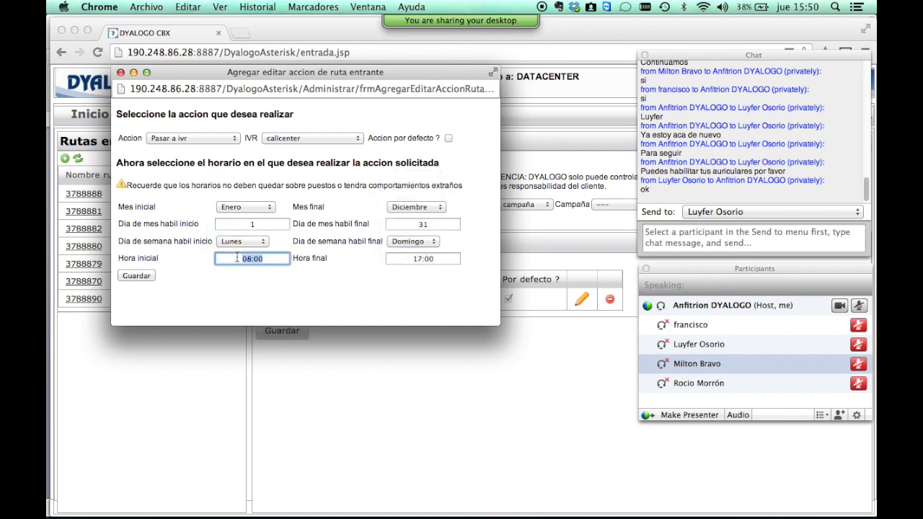
key("Tab")
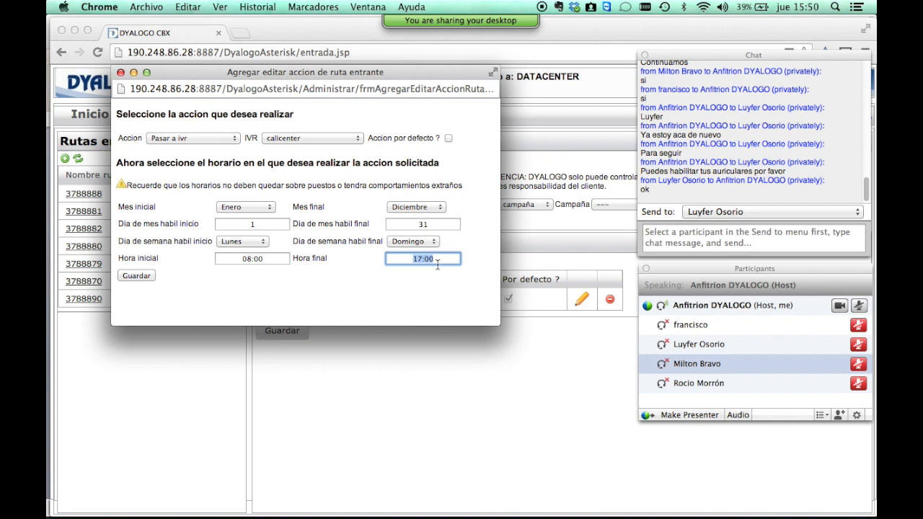
left_click(119, 72)
Show route 3788881 with WebEx chat and participants closed, highlighting extension 1160 and 05:00–23:59.
left_click(92, 211)
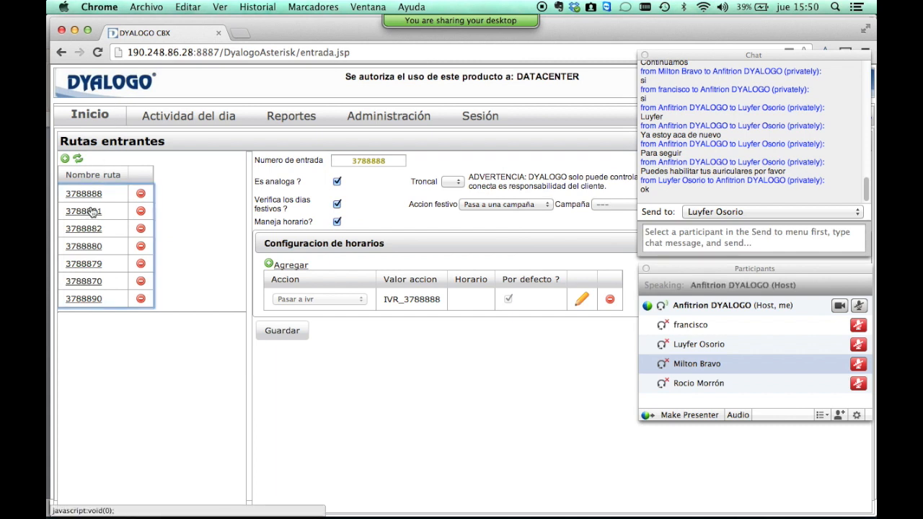
left_click(485, 284)
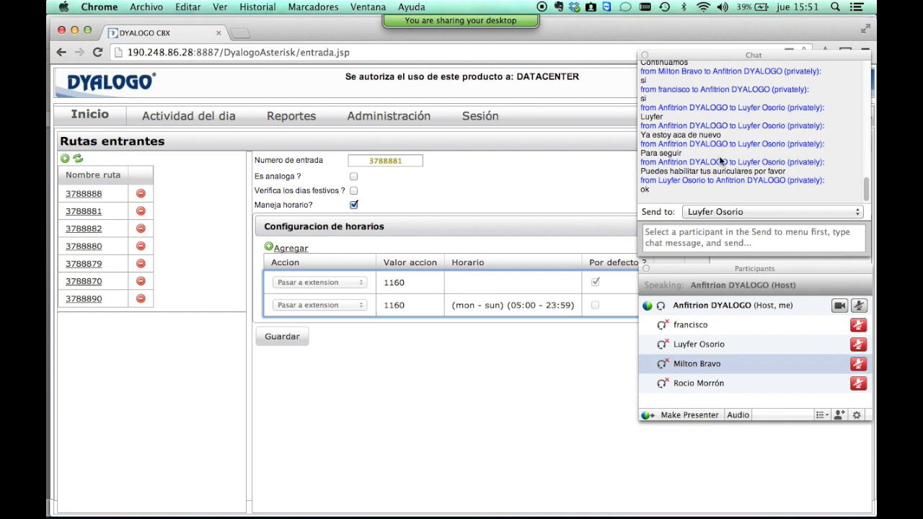
left_click(645, 56)
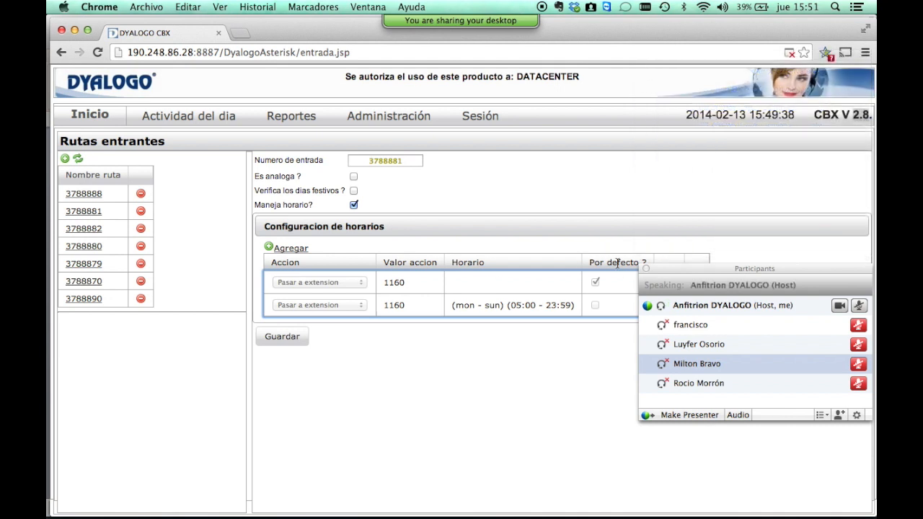
left_click(645, 269)
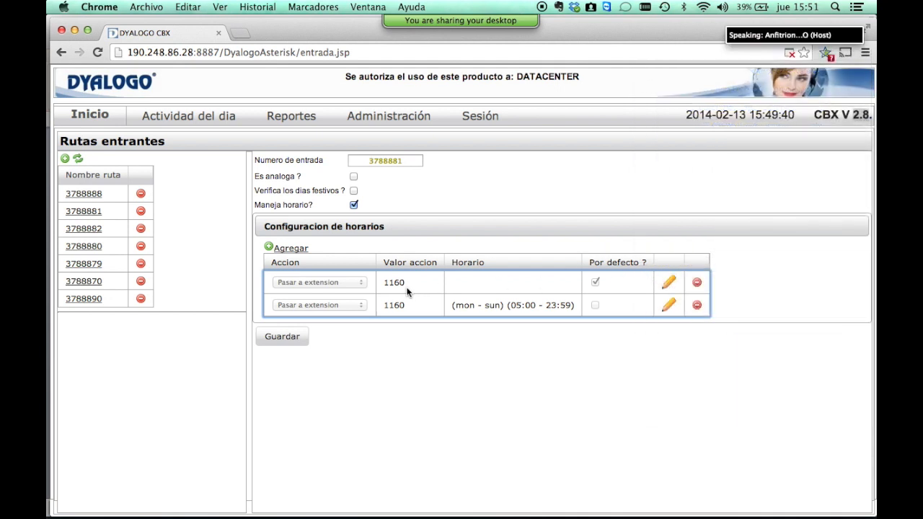
double_click(389, 283)
left_click_drag(505, 306, 585, 306)
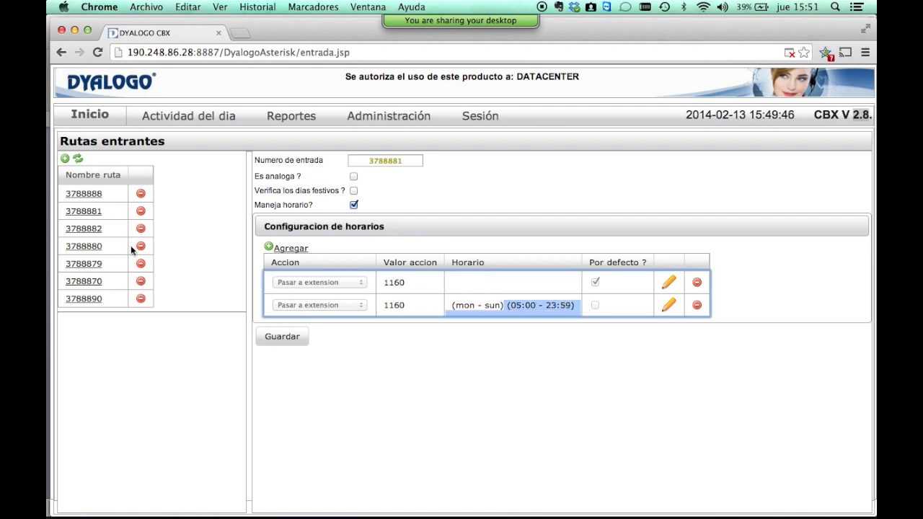
Browse routes 3788882, 3788880, 3788879, 3788870 and 3788890, returning to 3788870 (extension 1130).
left_click(94, 231)
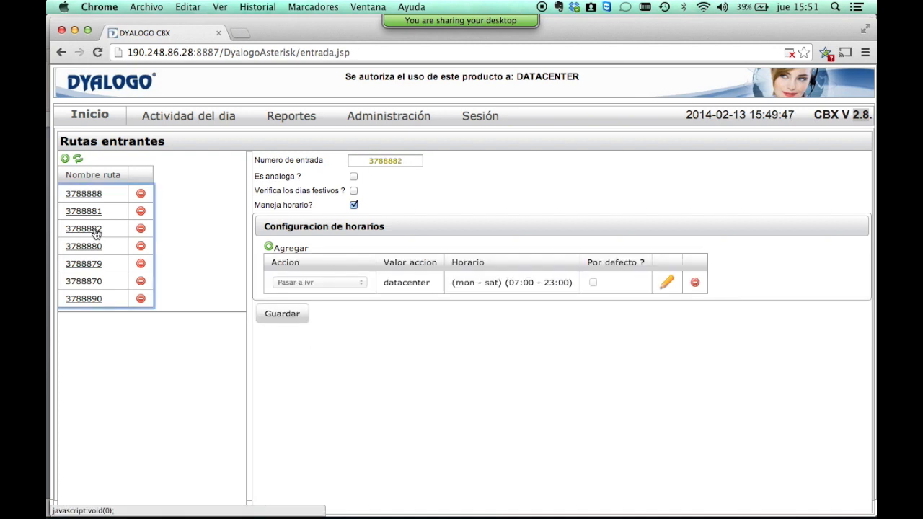
left_click(87, 247)
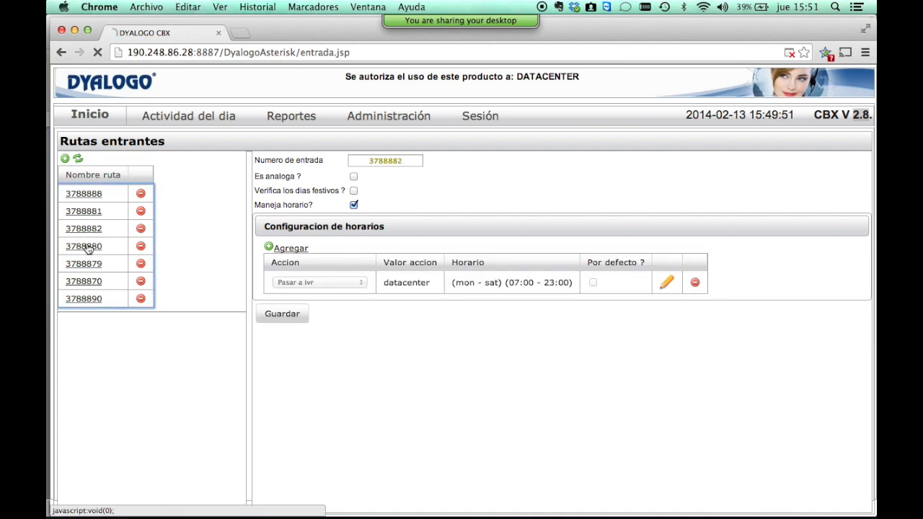
left_click(84, 265)
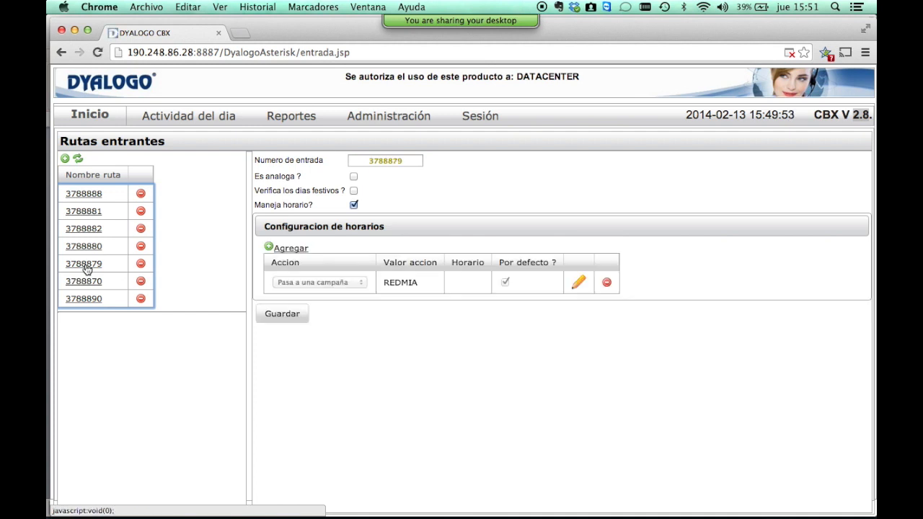
left_click(84, 285)
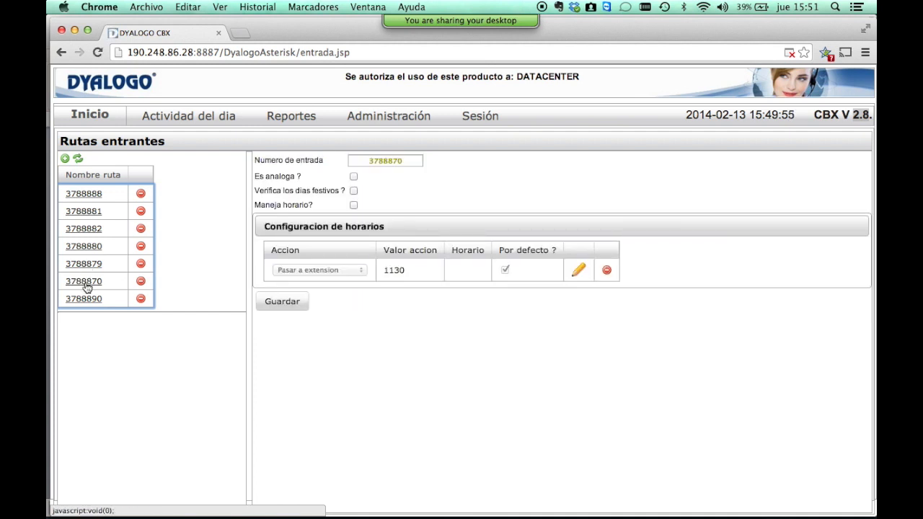
left_click(87, 301)
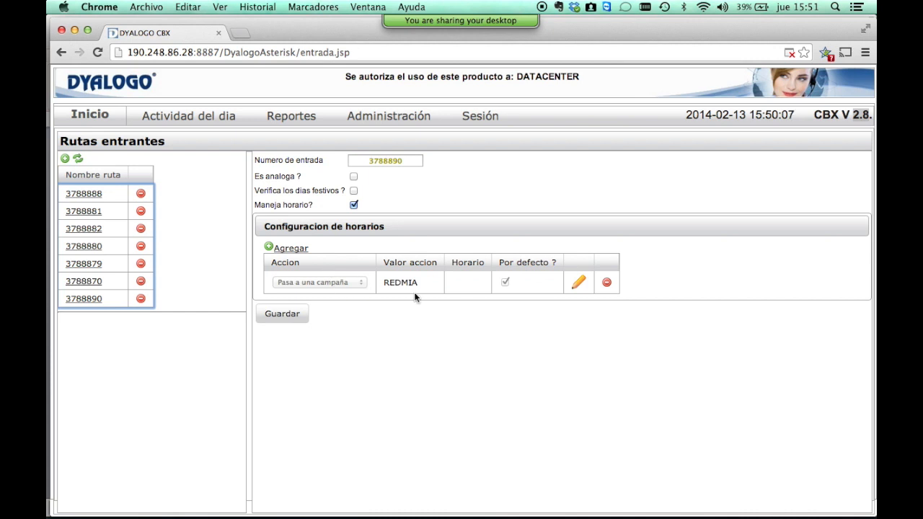
left_click(90, 282)
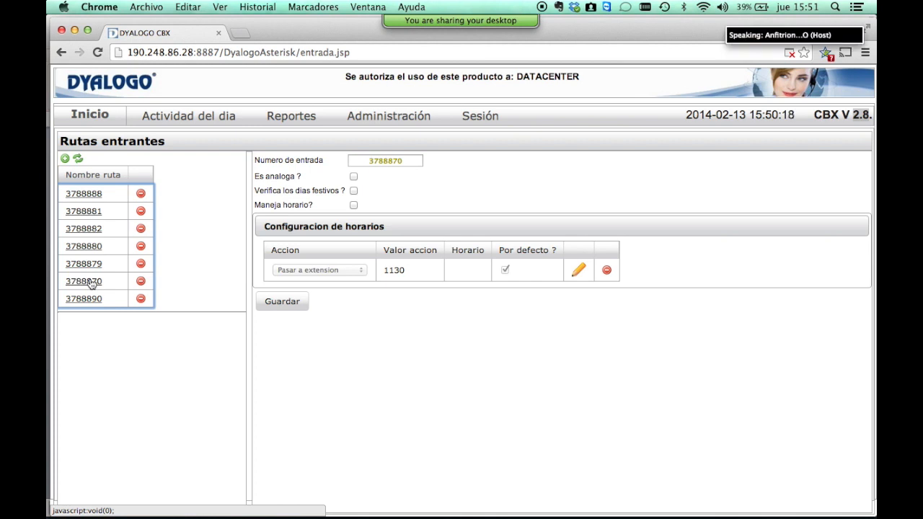
Advance the presentation to the Campañas slide.
key("super+Tab")
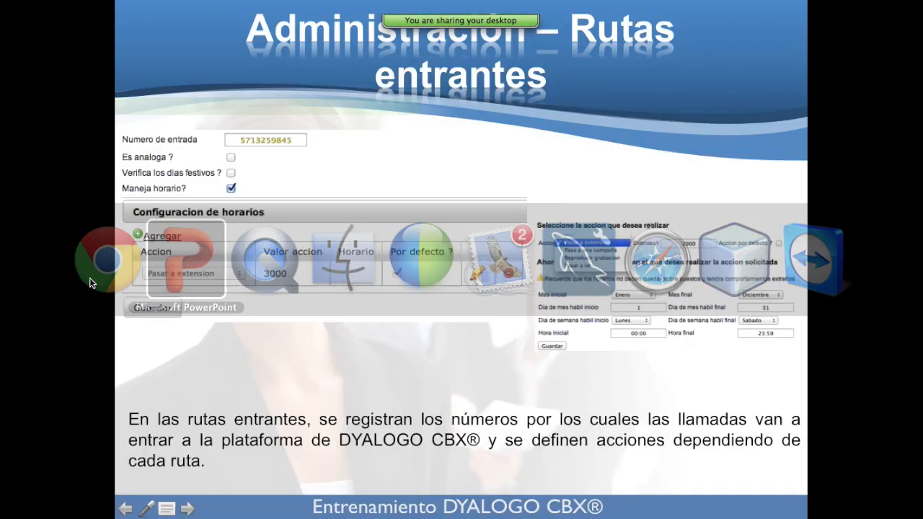
key("super+Tab")
key("super+Tab")
key("Right")
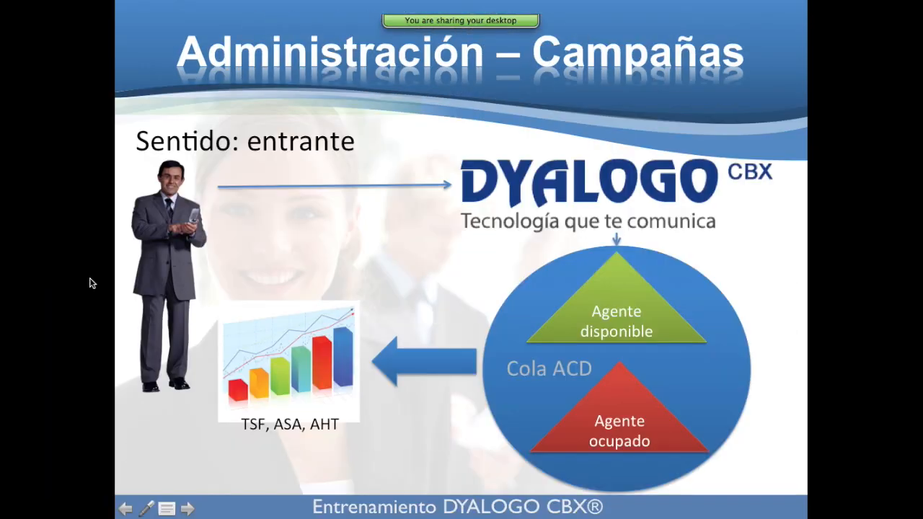
key("super+Tab")
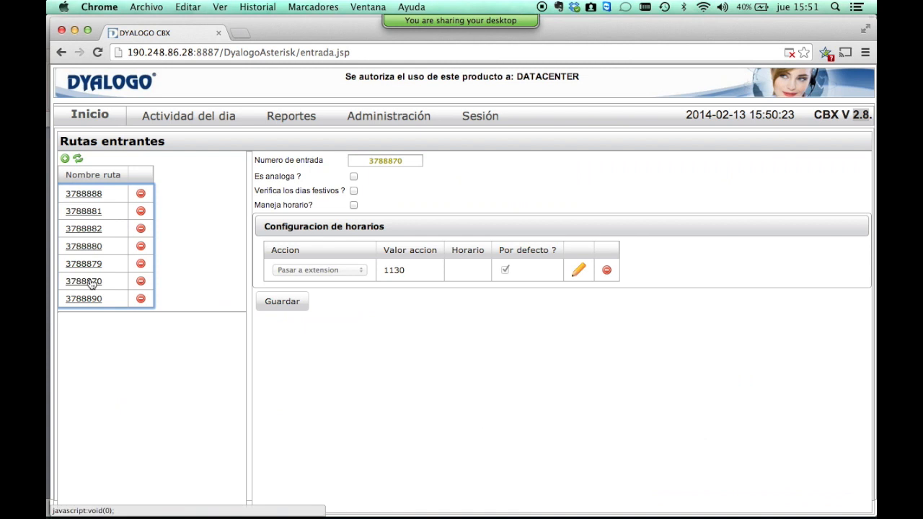
Open Administración > Campañas and the Callcenter campaign, then return to the slideshow.
mouse_move(372, 123)
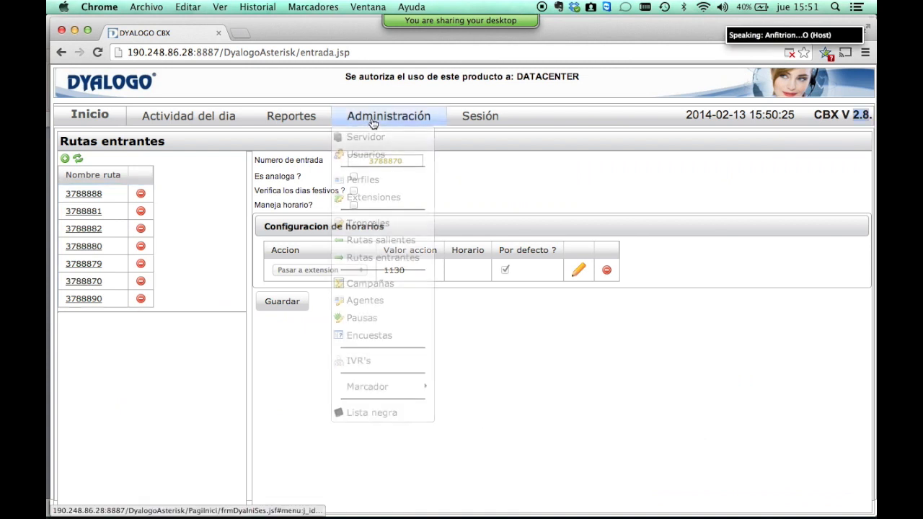
left_click(369, 284)
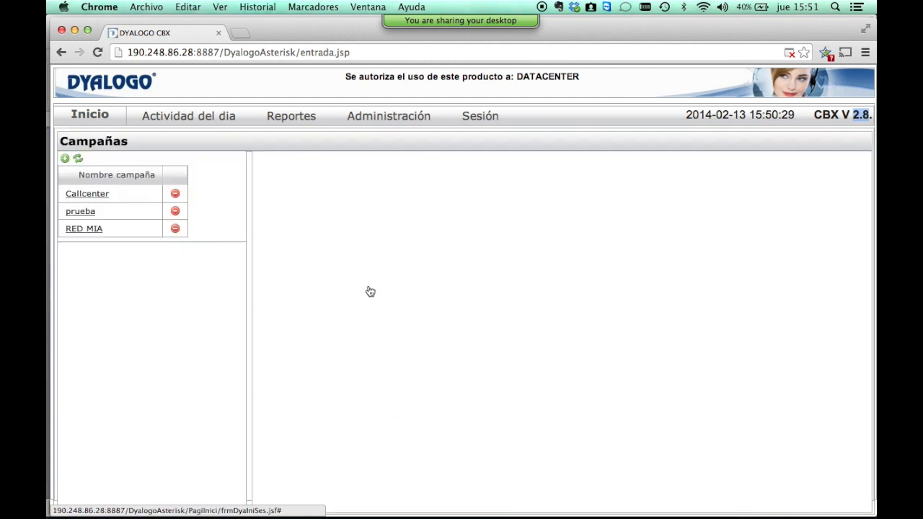
left_click(94, 197)
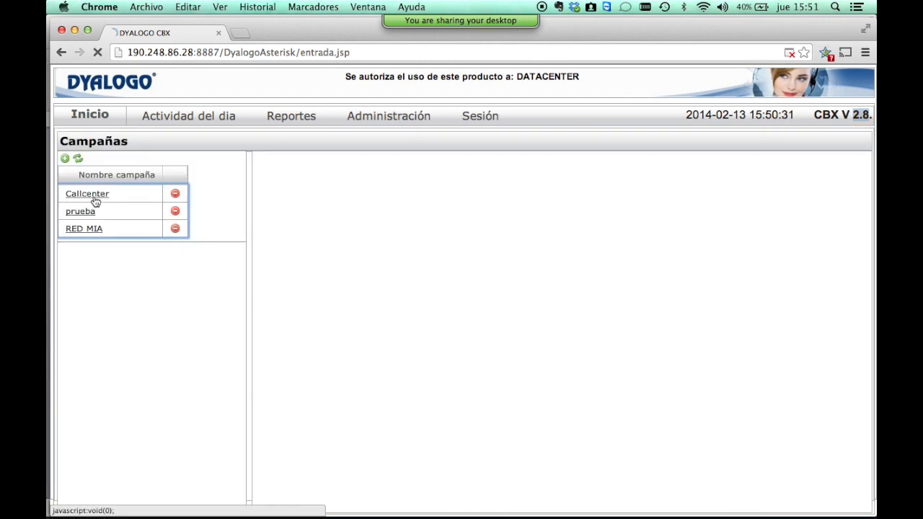
key("super+Tab")
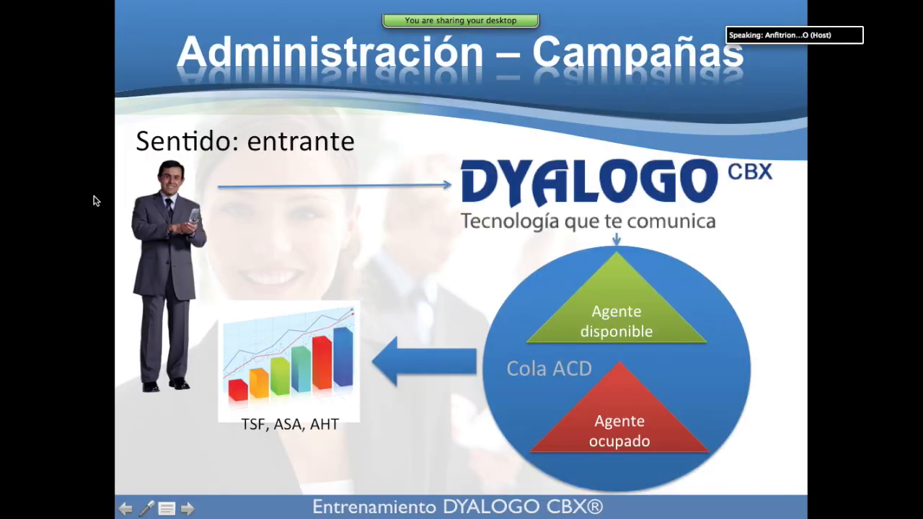
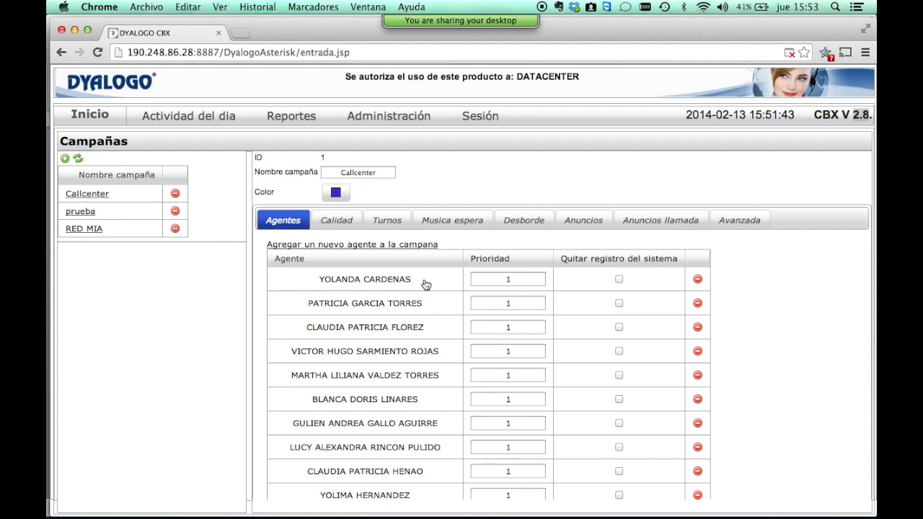
Try adding an agent to the campaign with priority 4 and queue membership, then cancel without saving.
left_click(512, 279)
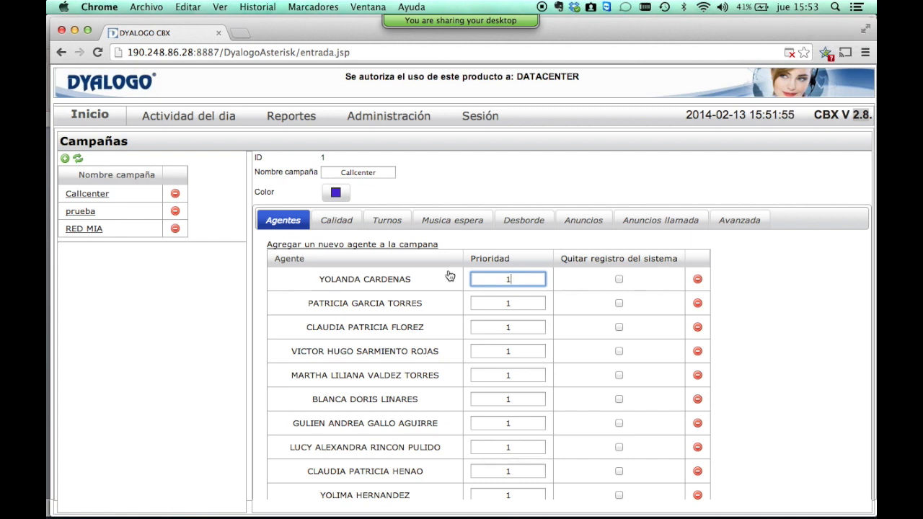
left_click(402, 249)
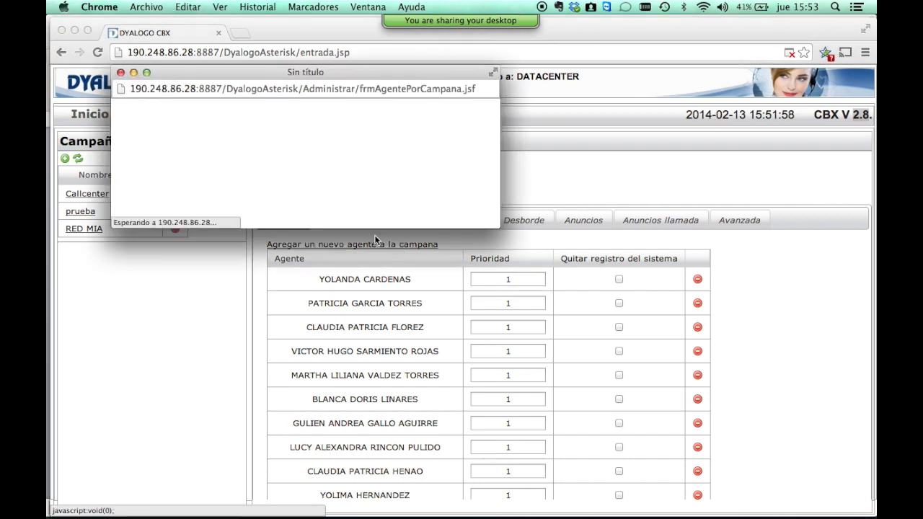
left_click(252, 177)
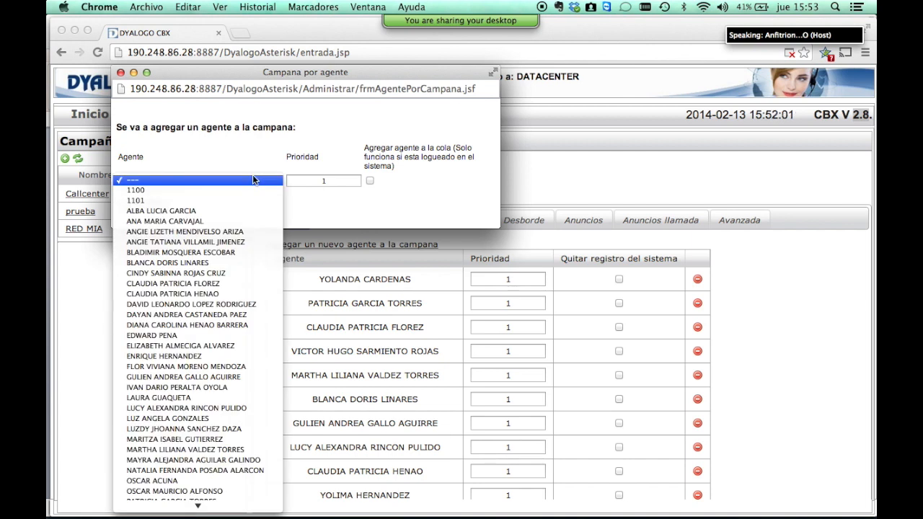
left_click(234, 286)
left_click(341, 183)
key("BackSpace")
type("4")
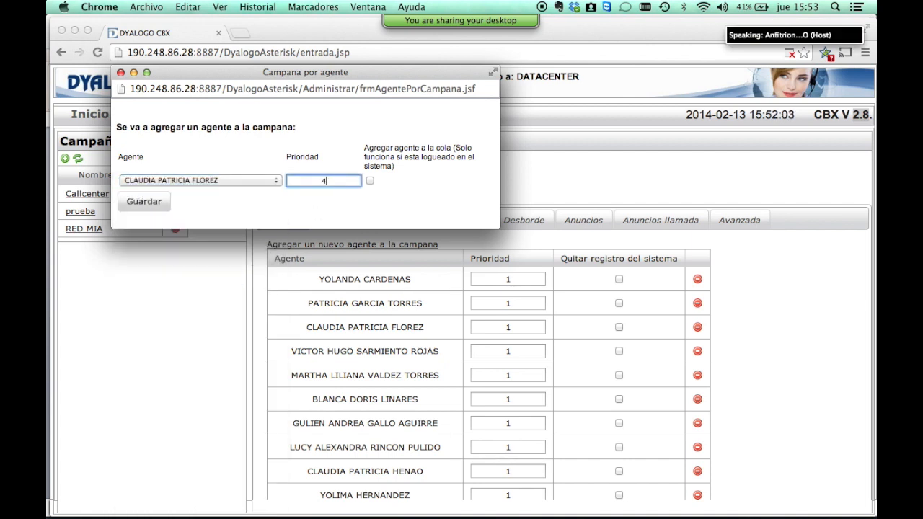
left_click(370, 180)
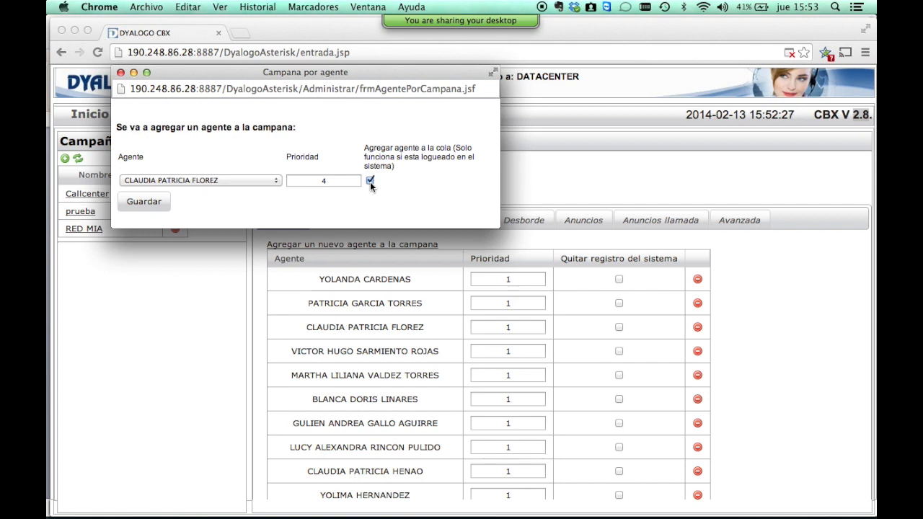
left_click(121, 74)
Tick then clear the first agent's removal mark and view the TSF 80% quality settings.
left_click(619, 280)
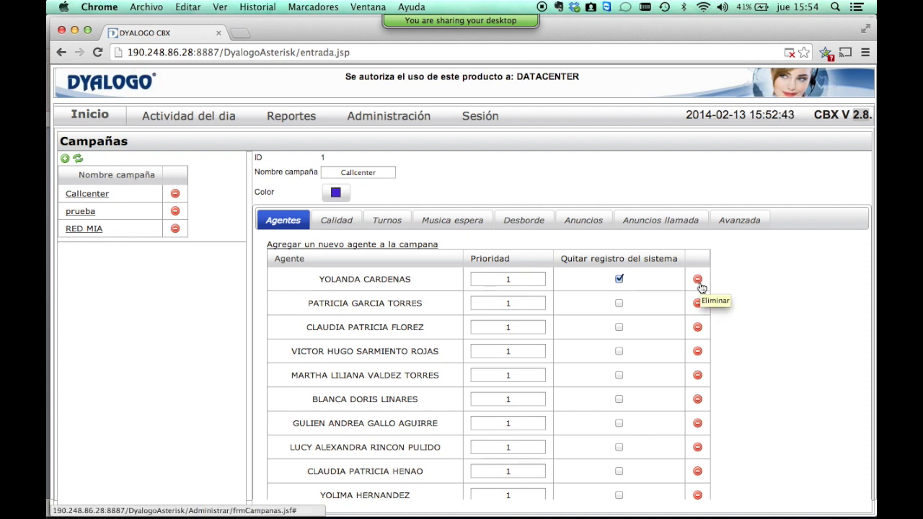
left_click(617, 279)
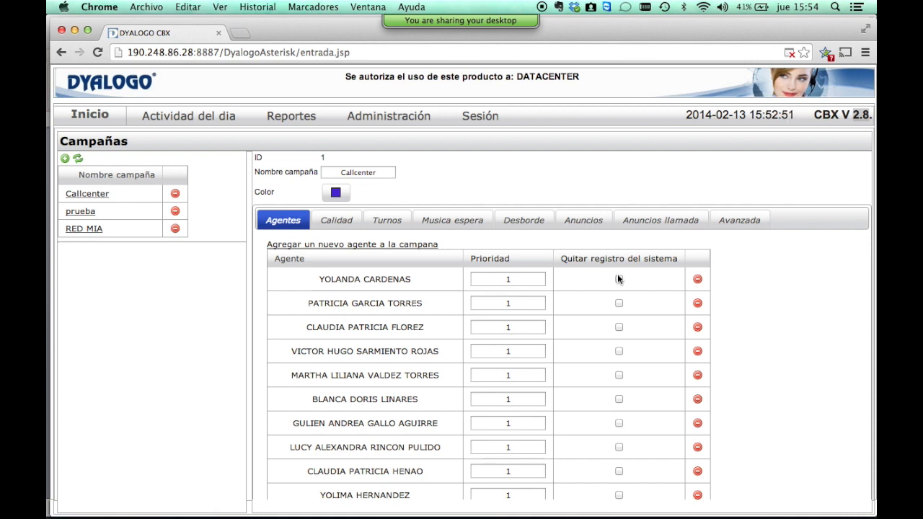
left_click(335, 216)
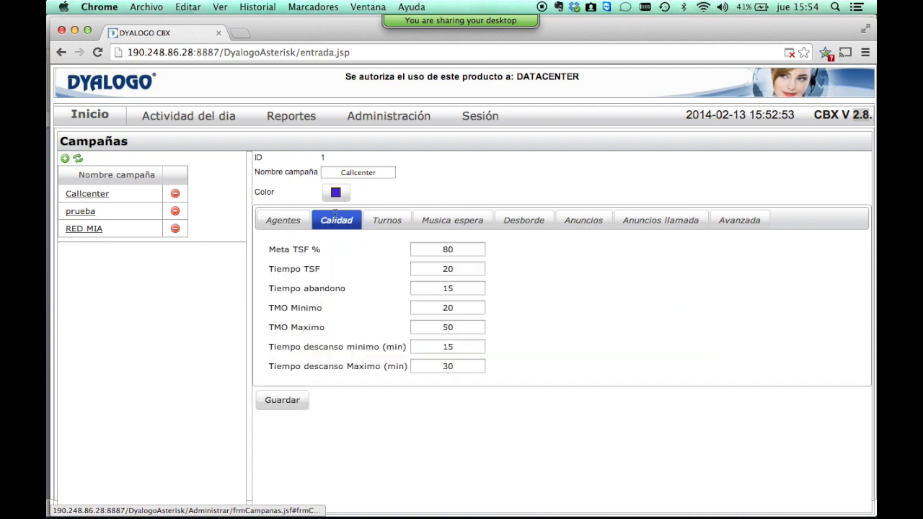
left_click(465, 254)
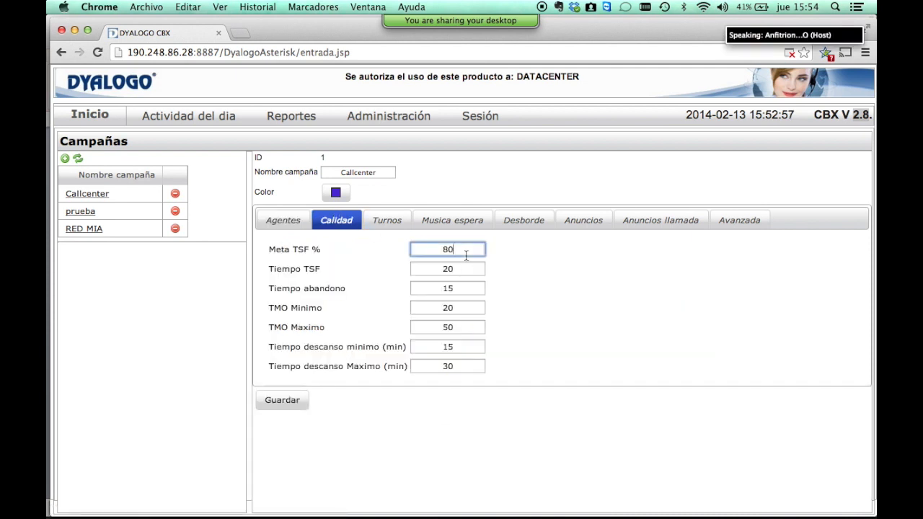
key("Tab")
key("Tab")
key("shift+Tab")
key("shift+Tab")
key("shift+Tab")
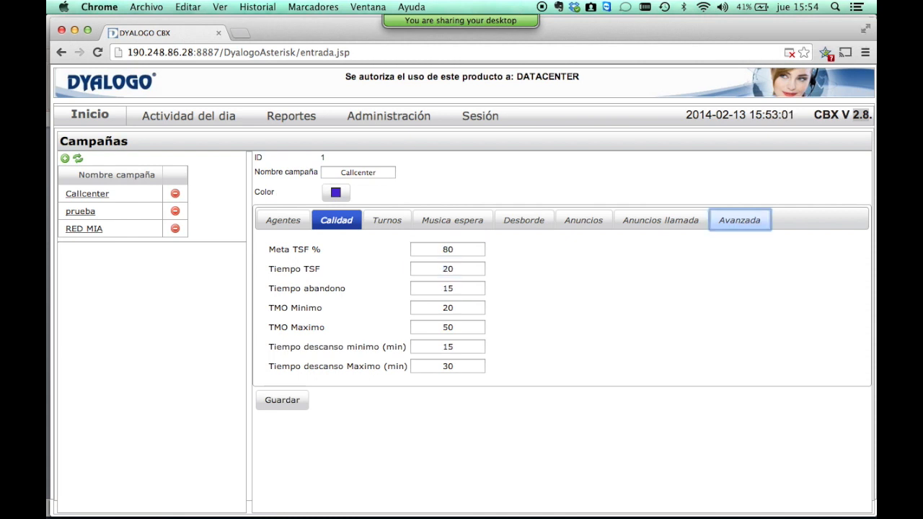
key("Tab")
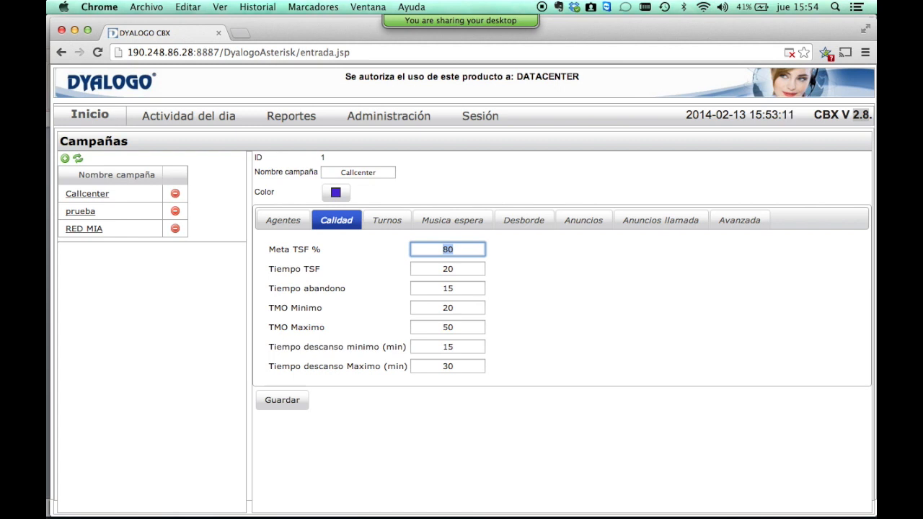
key("Tab")
key("Tab")
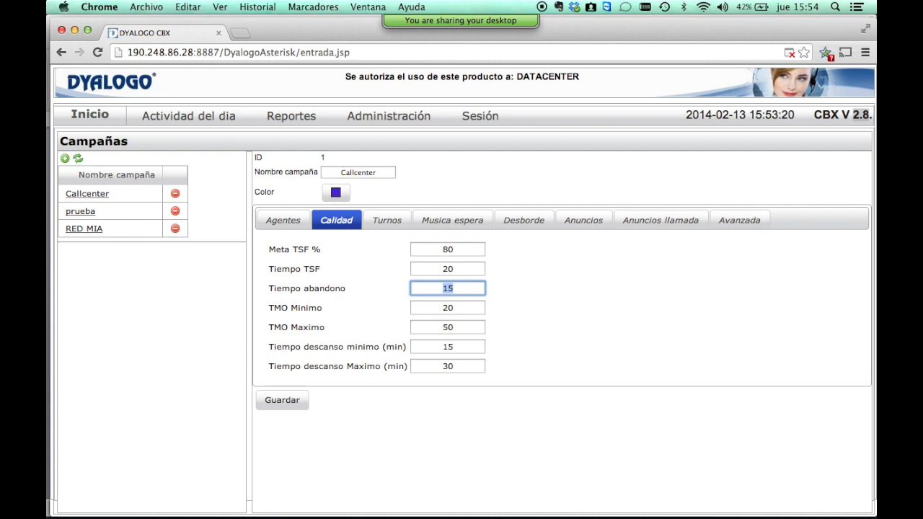
key("Tab")
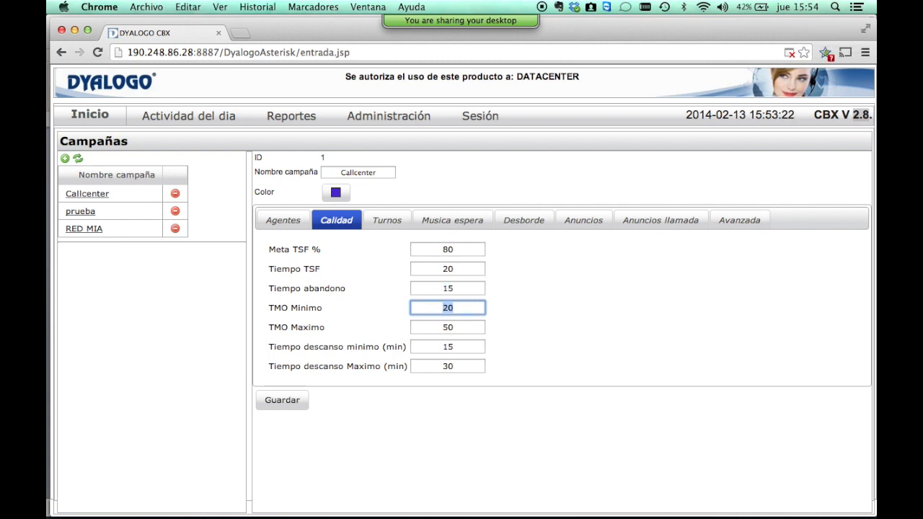
key("Tab")
key("Tab")
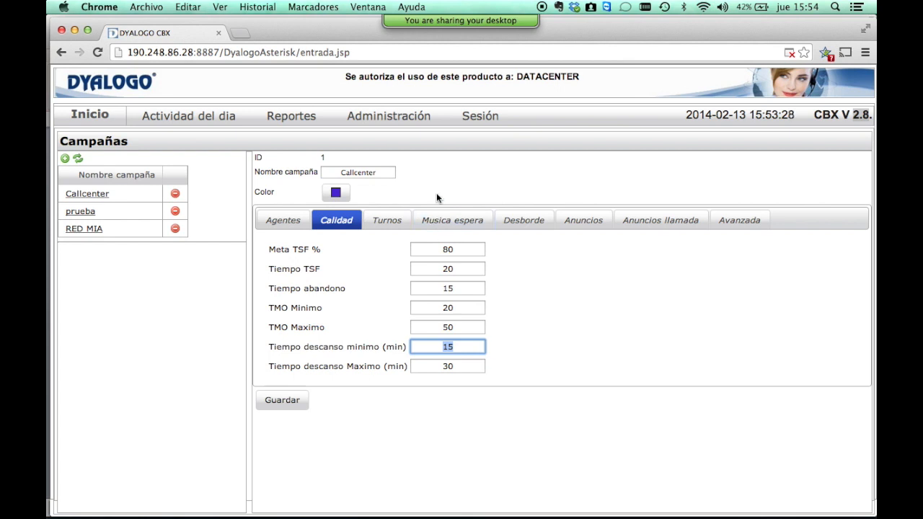
Review the shift schedule and hold music, adding an empty hold-music audio row.
left_click(382, 221)
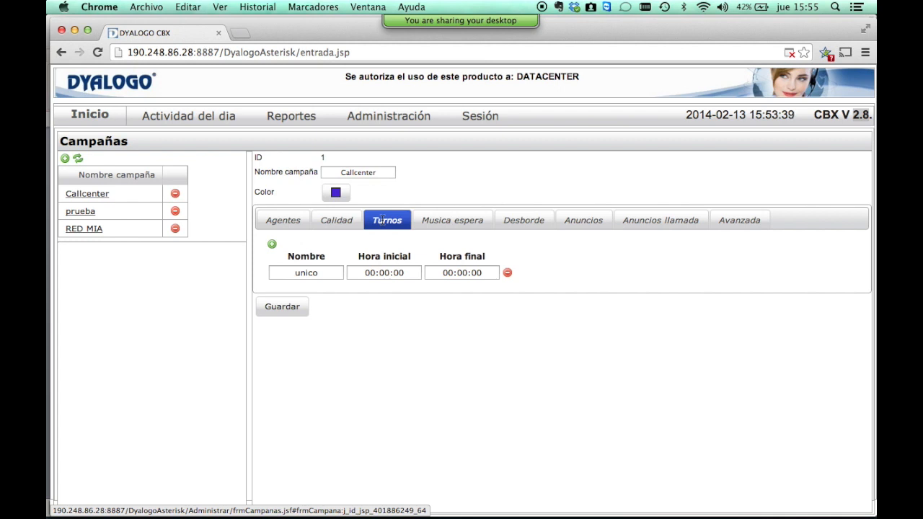
left_click(475, 224)
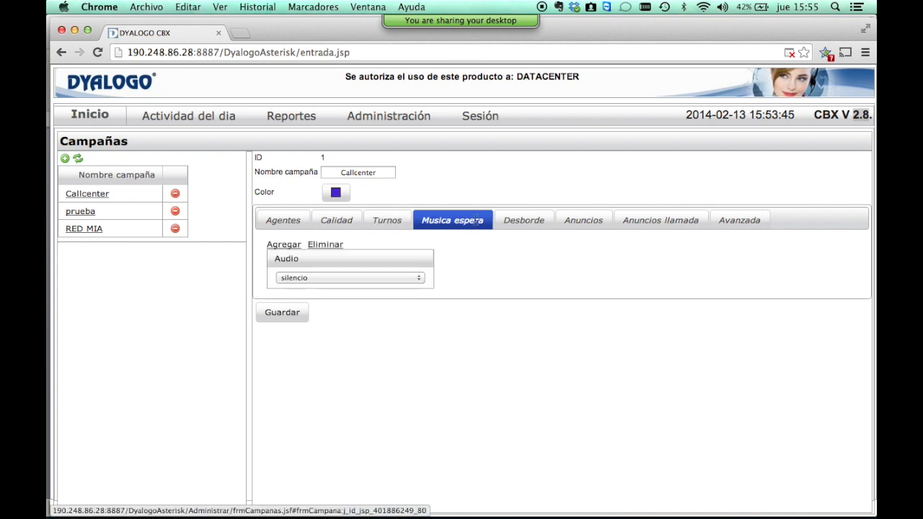
left_click(285, 245)
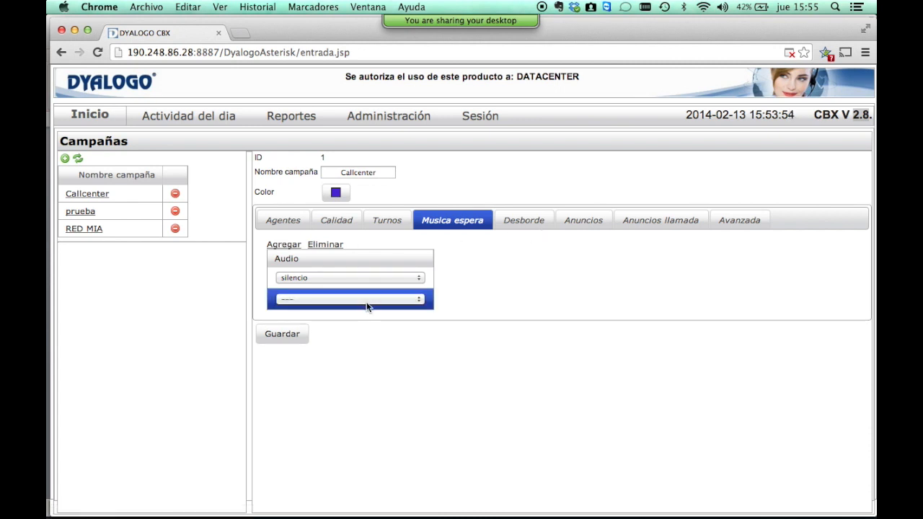
left_click(367, 305)
mouse_move(350, 502)
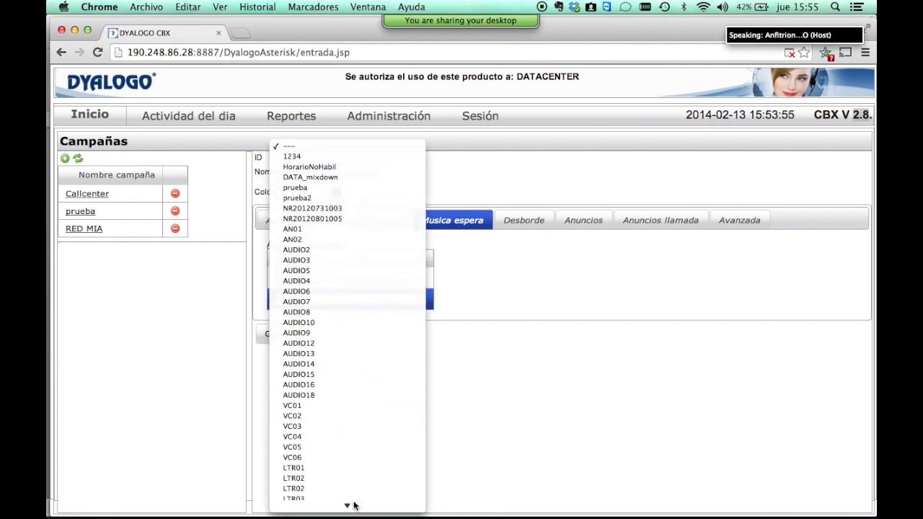
left_click(520, 376)
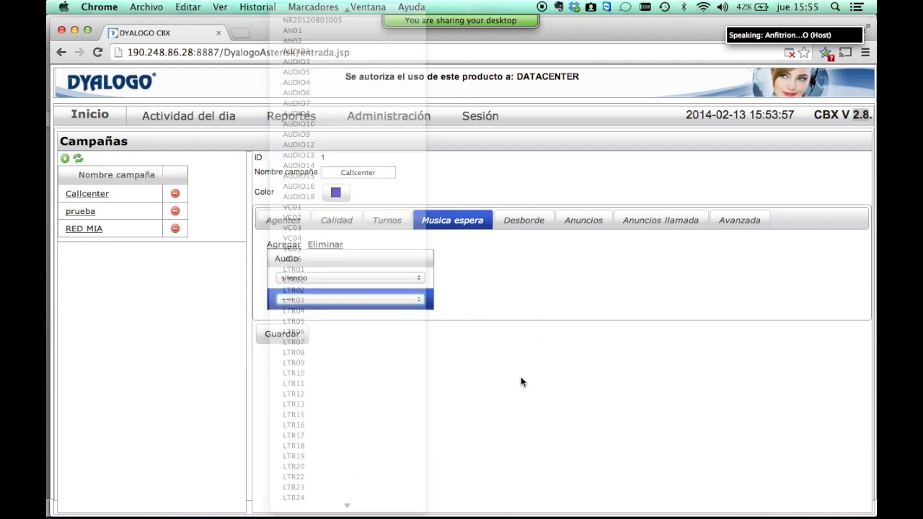
left_click(523, 216)
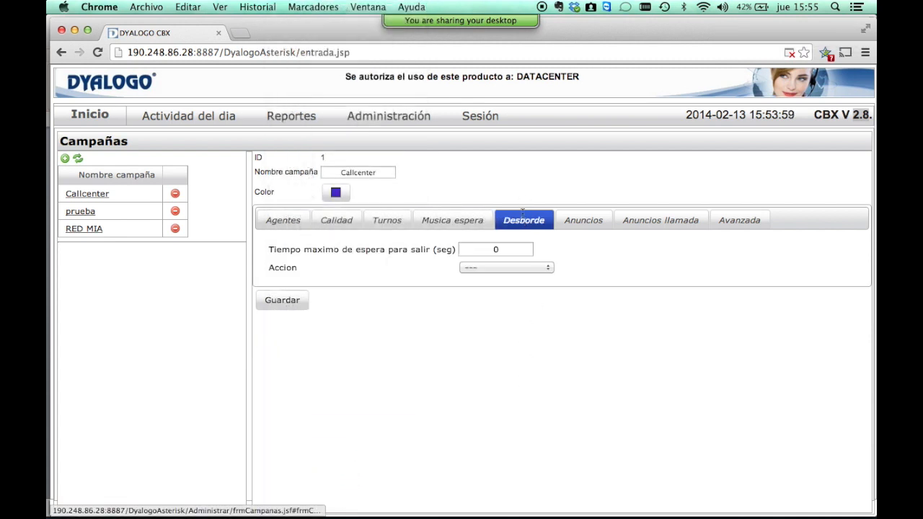
Make overflow wait 70 seconds, then pass calls to extension 1020.
left_click(508, 251)
key("BackSpace")
type("70")
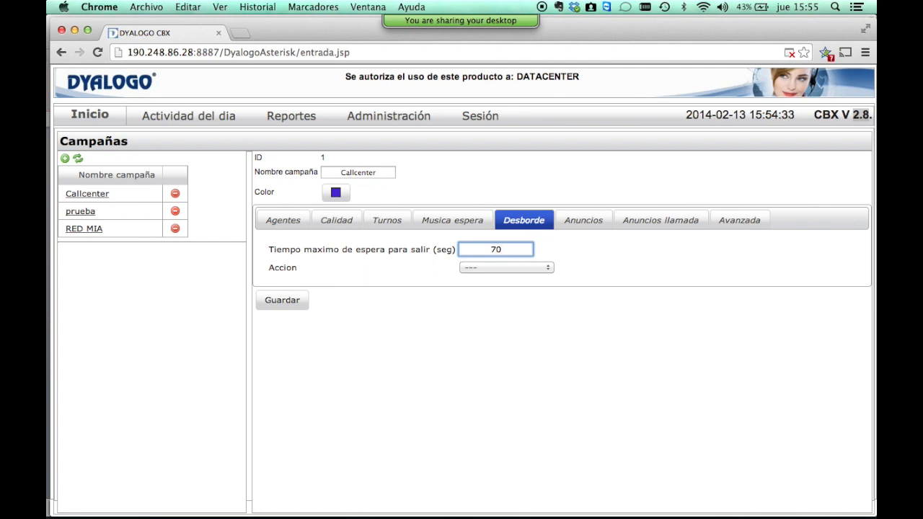
left_click(510, 267)
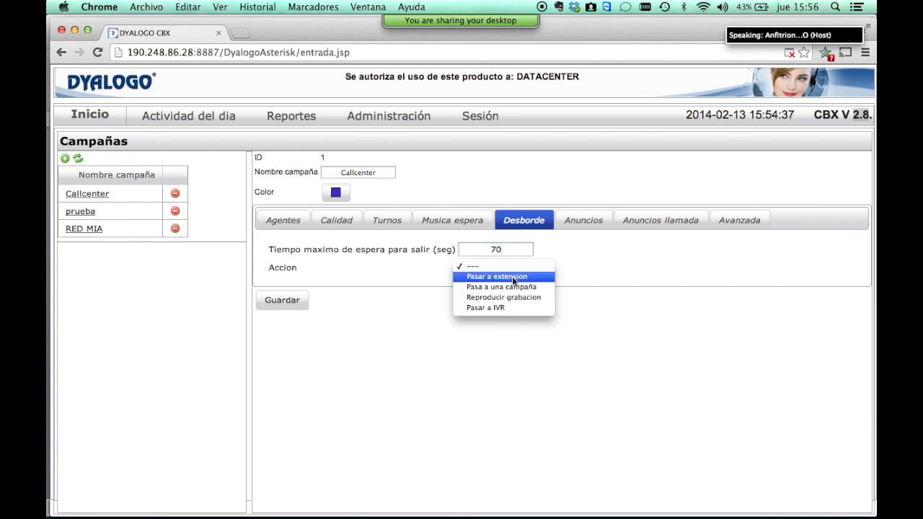
left_click(516, 287)
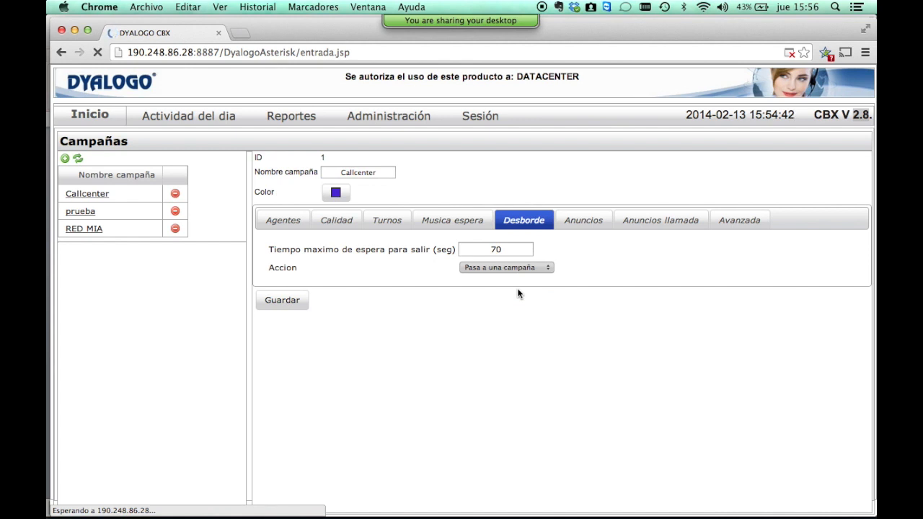
left_click(526, 268)
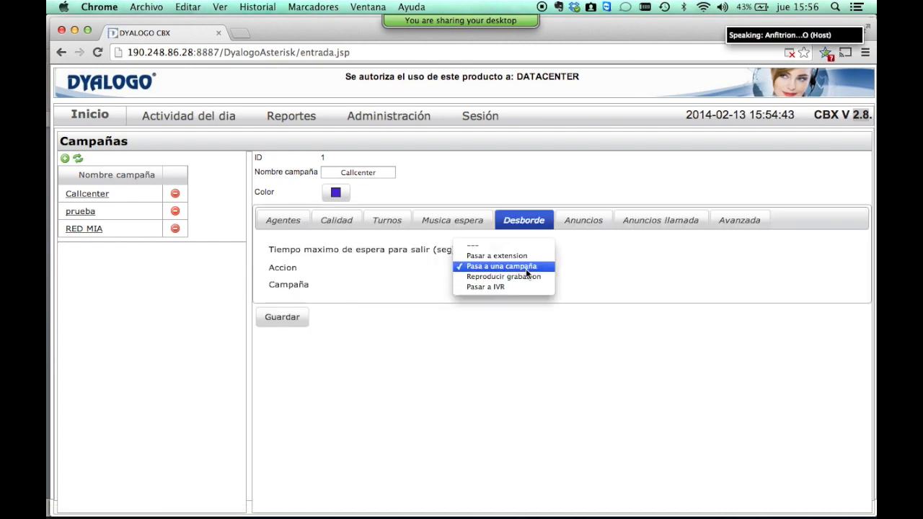
left_click(525, 257)
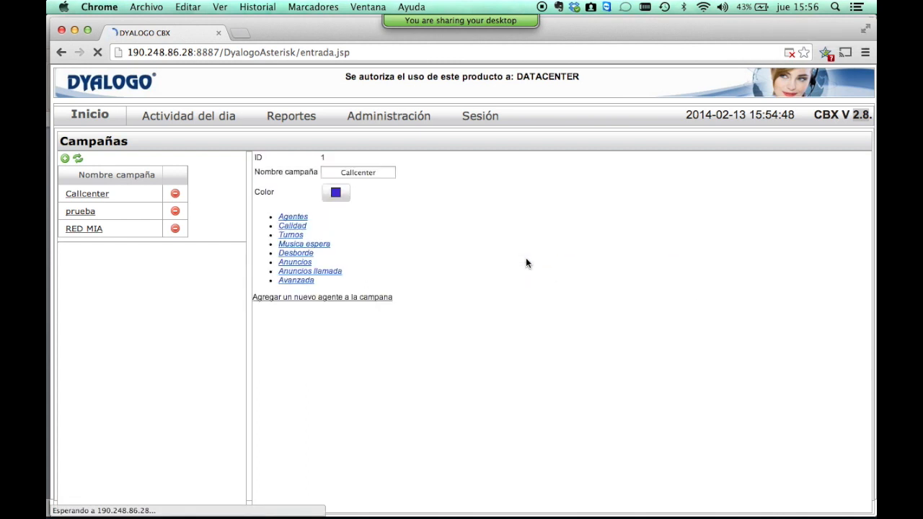
left_click(502, 284)
type("1020")
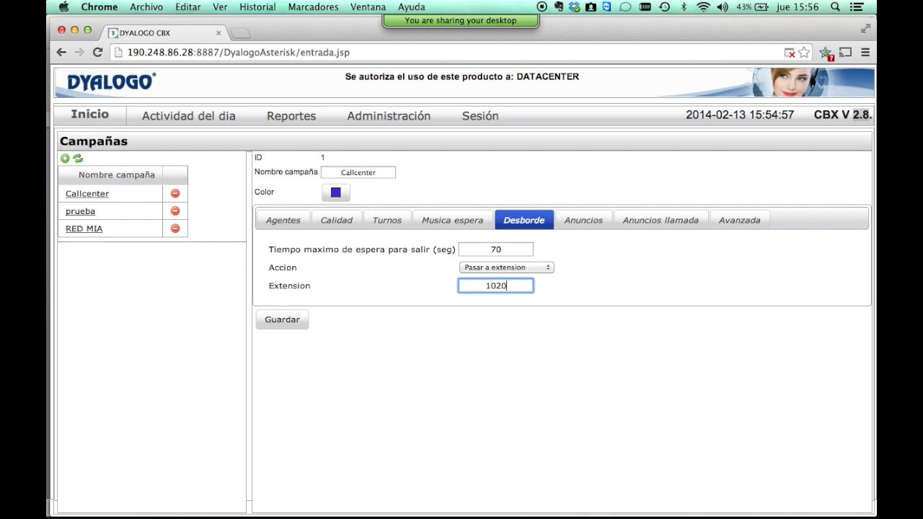
left_click(578, 220)
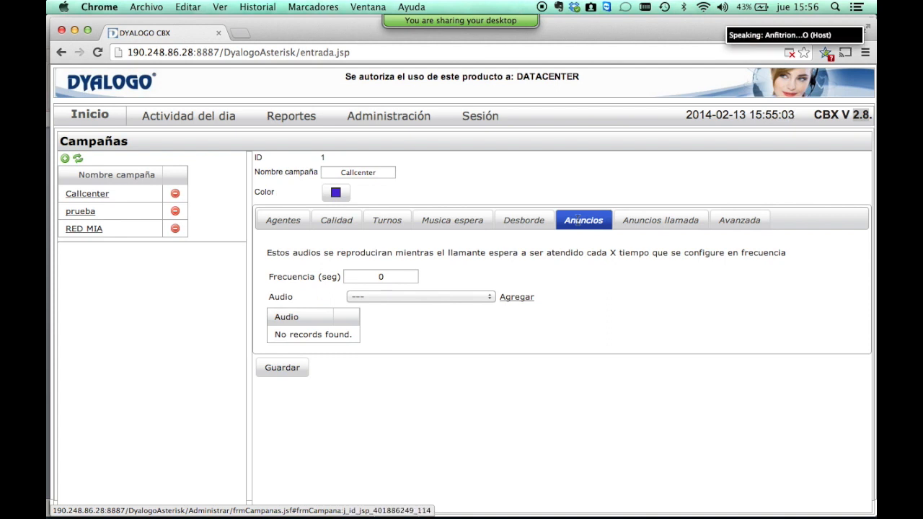
Set the waiting announcement to play the prueba audio every 30 seconds.
left_click(380, 276)
key("BackSpace")
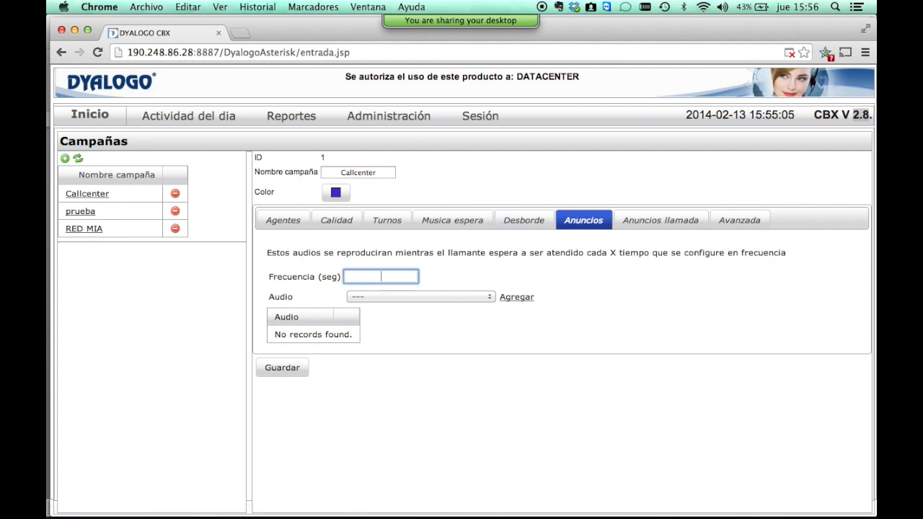
type("30")
left_click(394, 296)
left_click(426, 337)
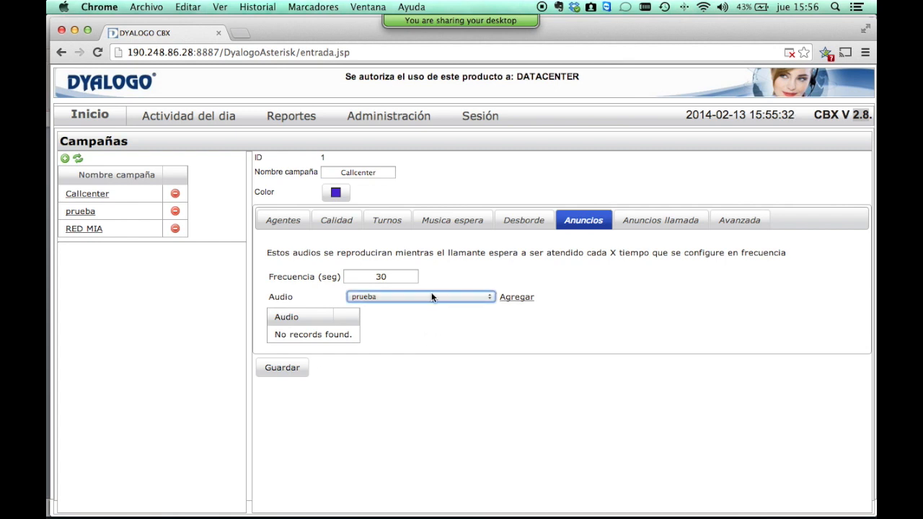
left_click(669, 219)
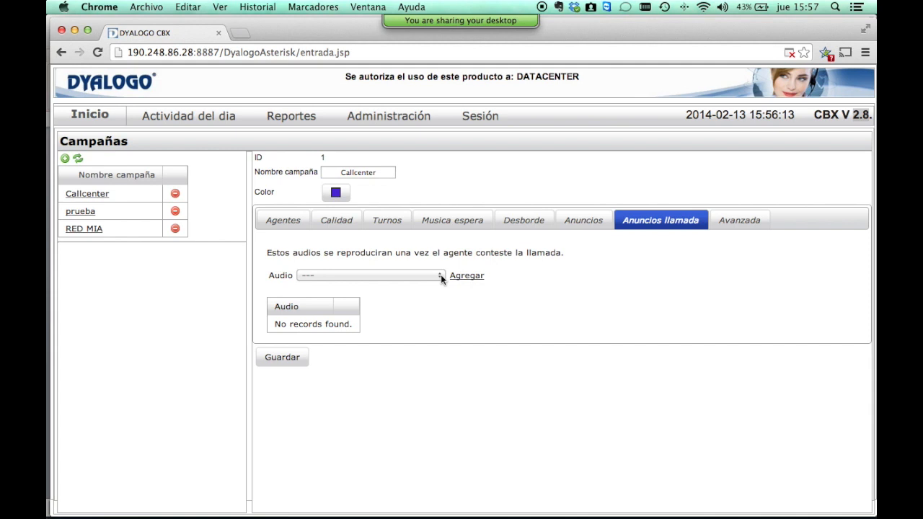
Show the advanced settings: Ring All strategy and 15-second time-out.
left_click(739, 220)
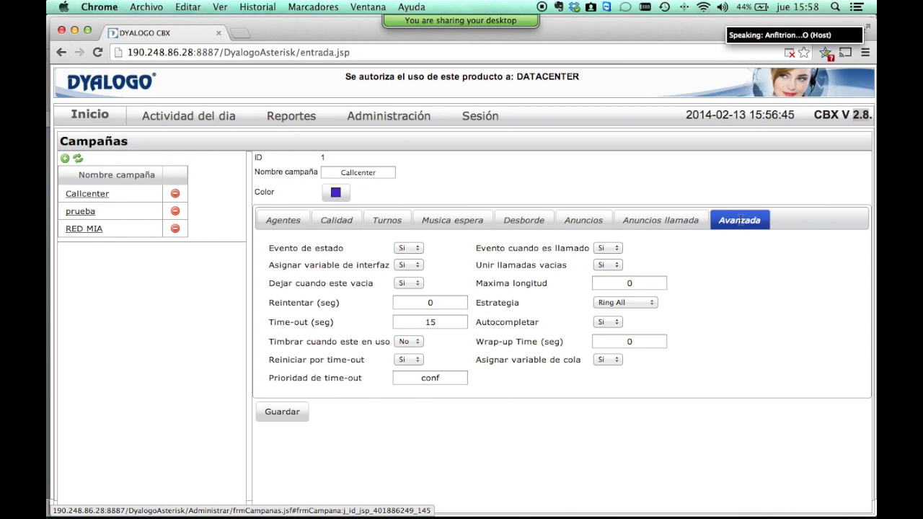
Change the wrap-up time from 0 to 5 seconds.
left_click(655, 341)
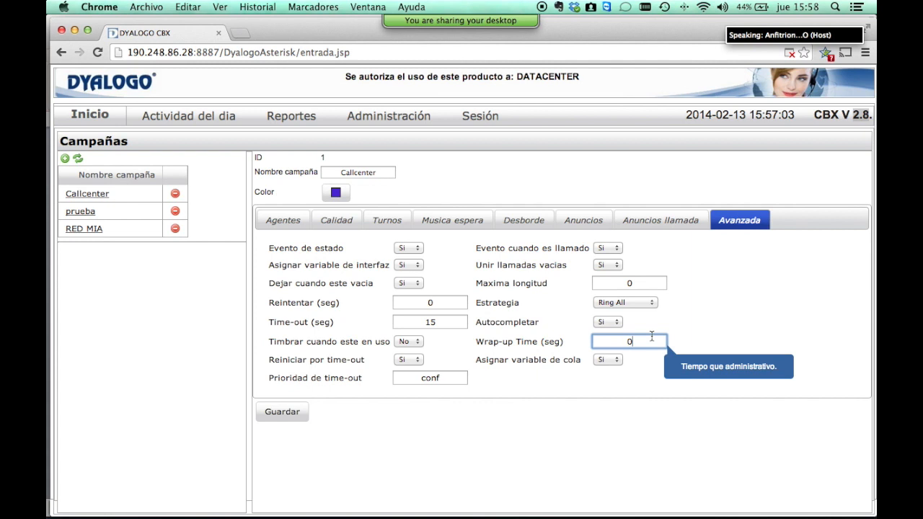
key("BackSpace")
type("5")
left_click(462, 266)
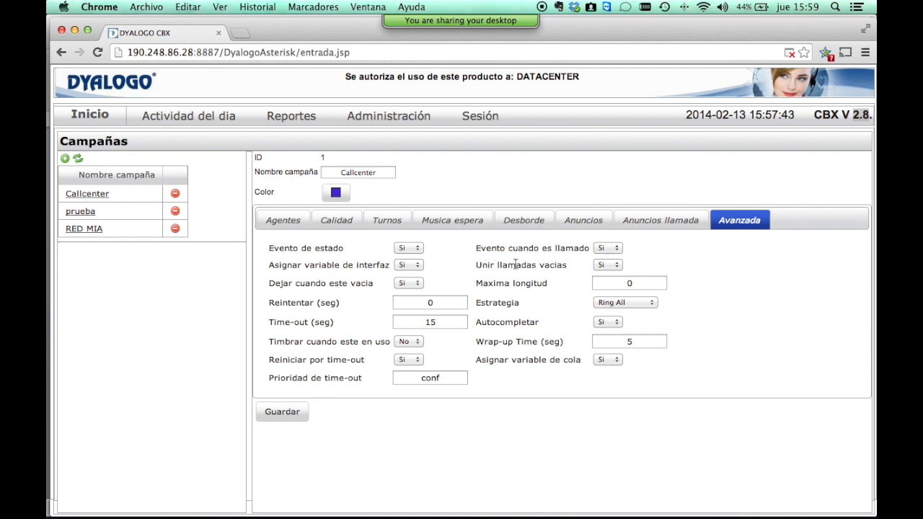
Set Unir llamadas vacias to No and inspect the Dejar cuando este vacia options.
left_click(604, 265)
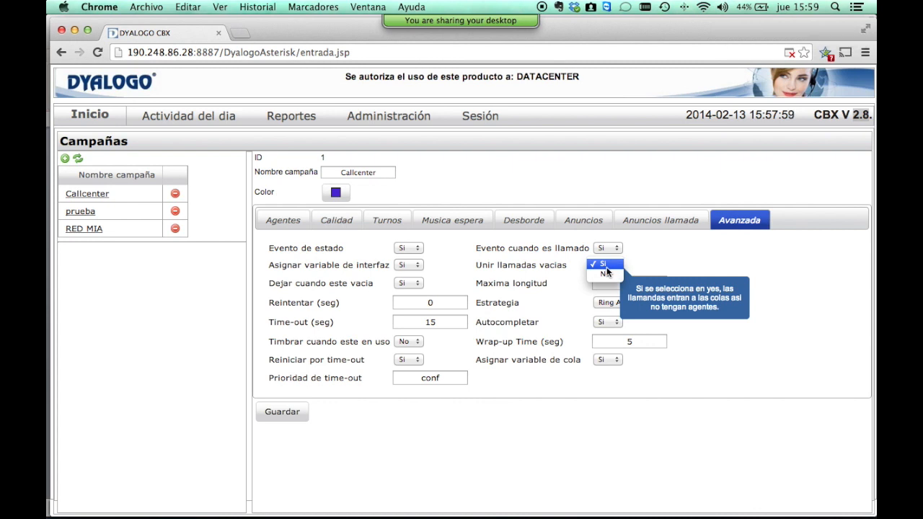
left_click(650, 246)
left_click(624, 266)
left_click(611, 272)
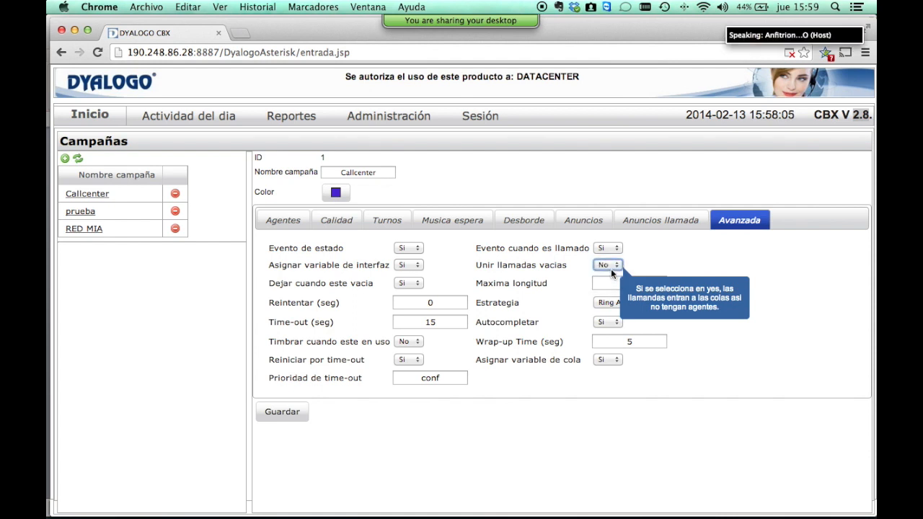
left_click(414, 287)
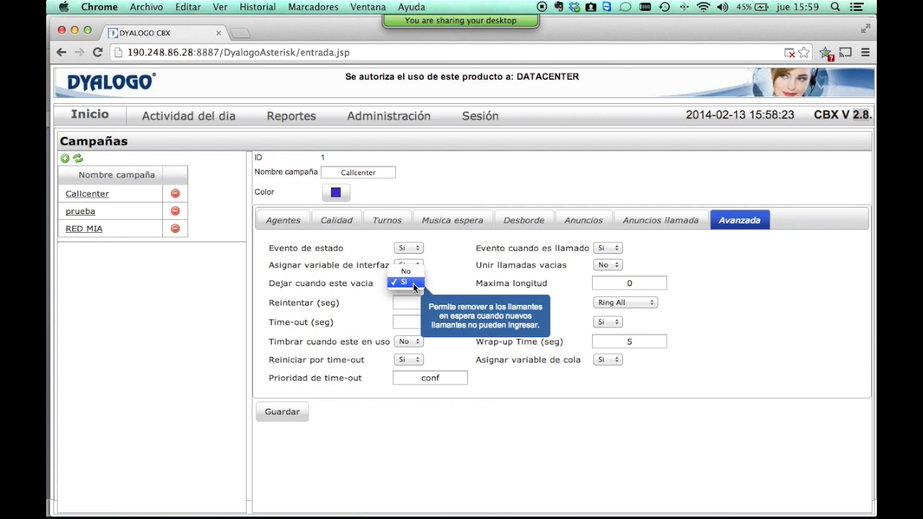
left_click(414, 284)
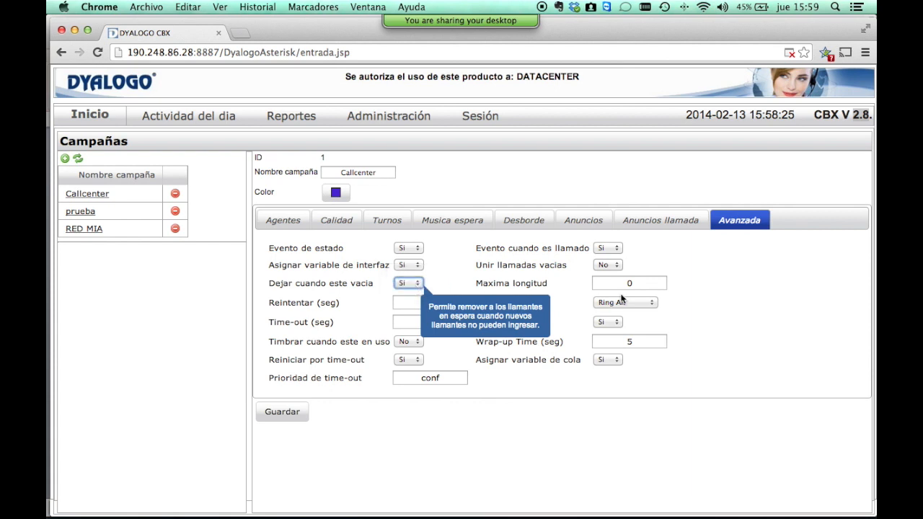
left_click(638, 289)
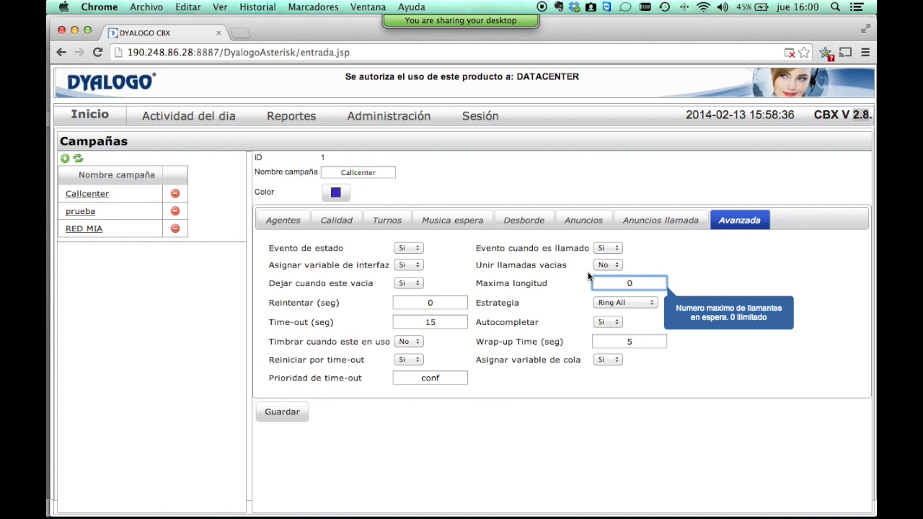
key("Tab")
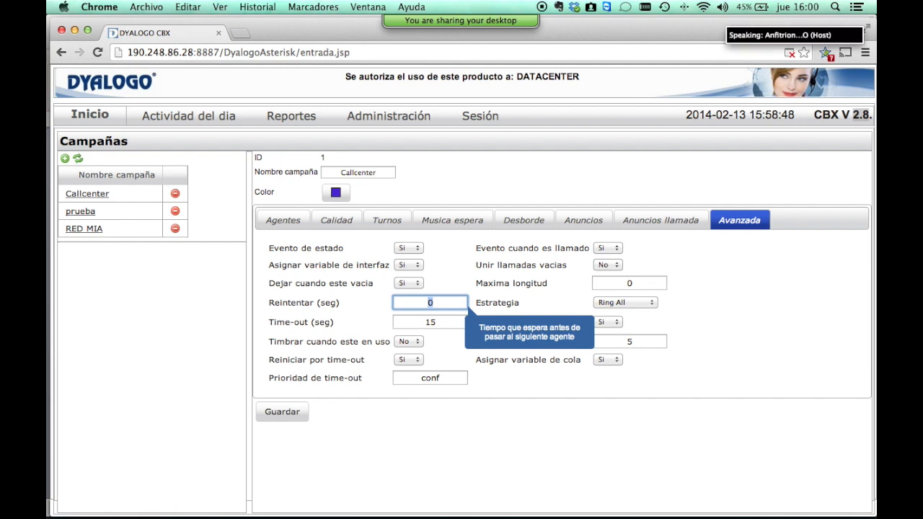
key("Tab")
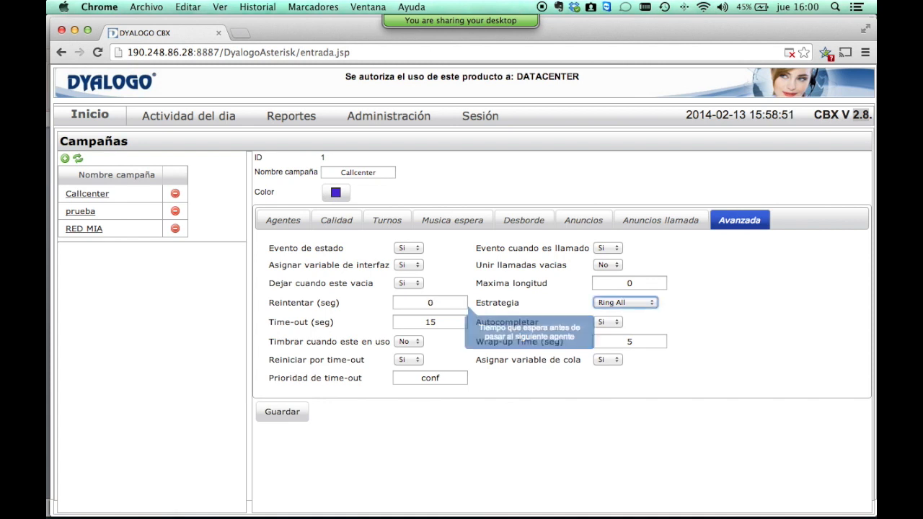
Step through Last Recent, Fewest Calls, Random, Linear and WRandom strategies, keeping Ring All.
left_click(626, 301)
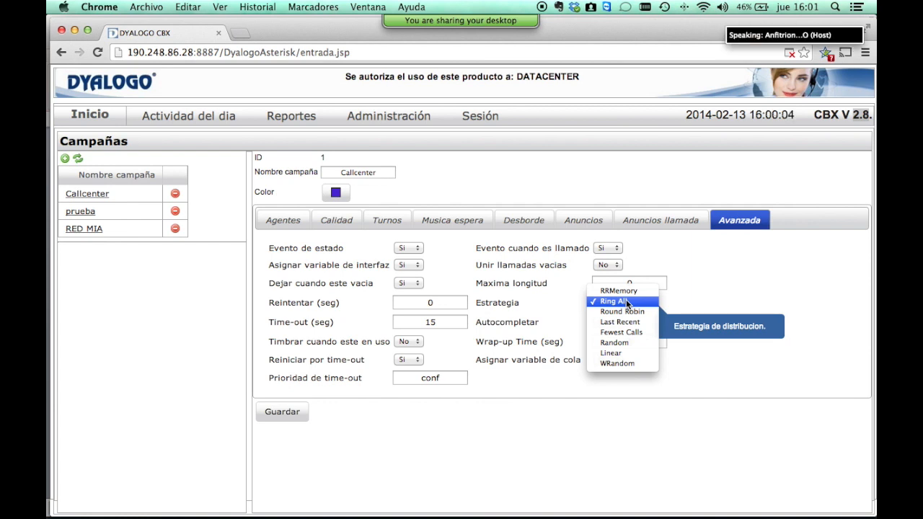
key("Down")
key("Down")
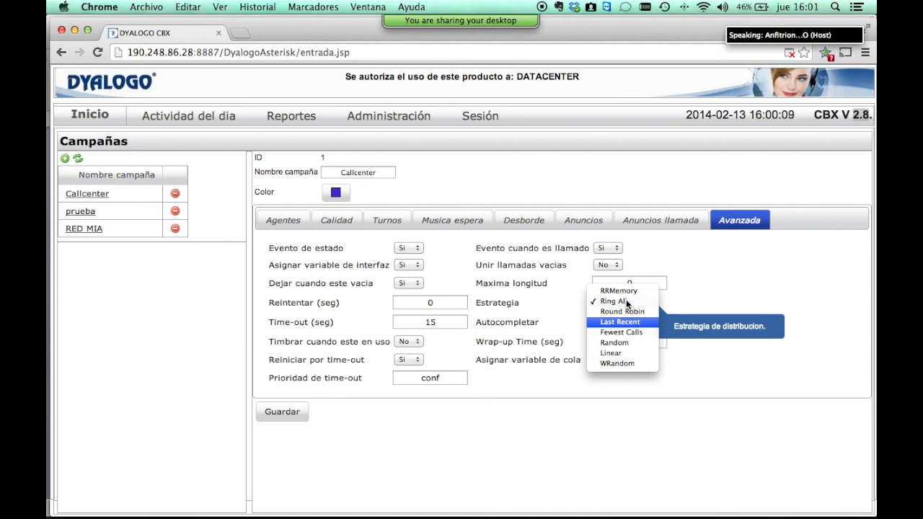
key("Down")
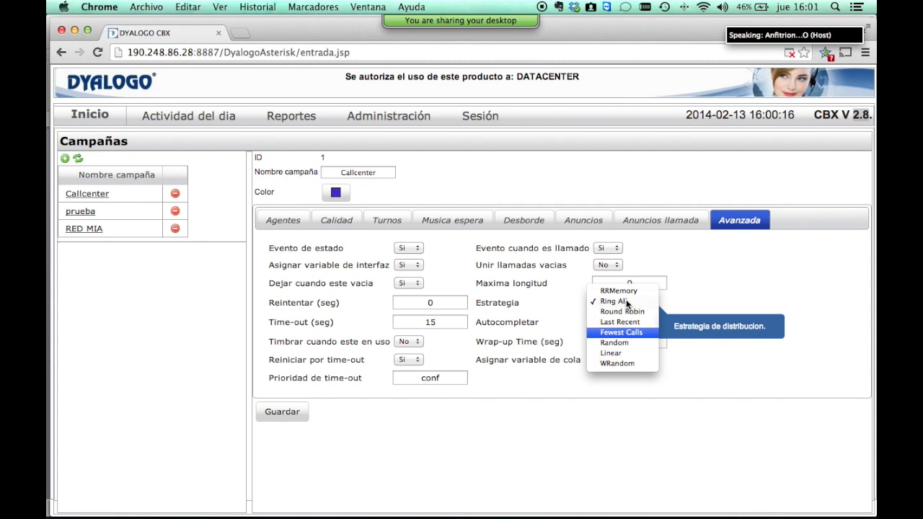
key("Down")
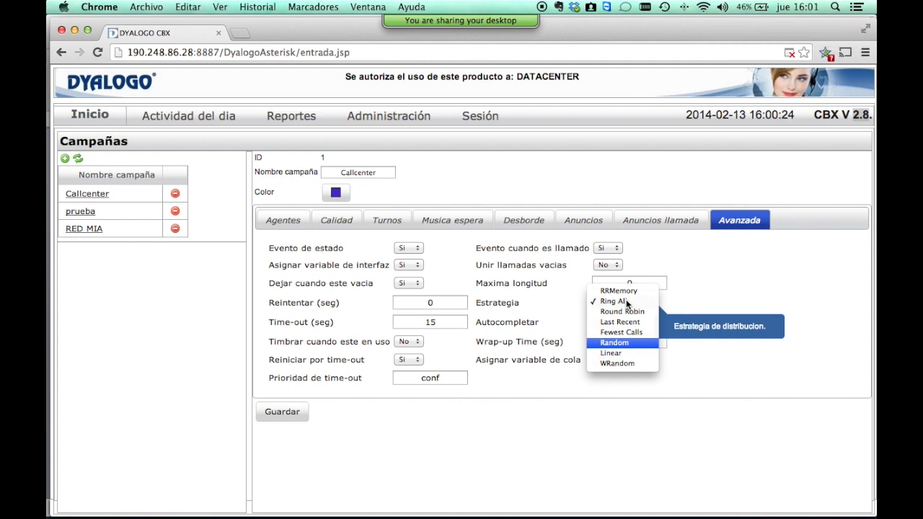
key("Down")
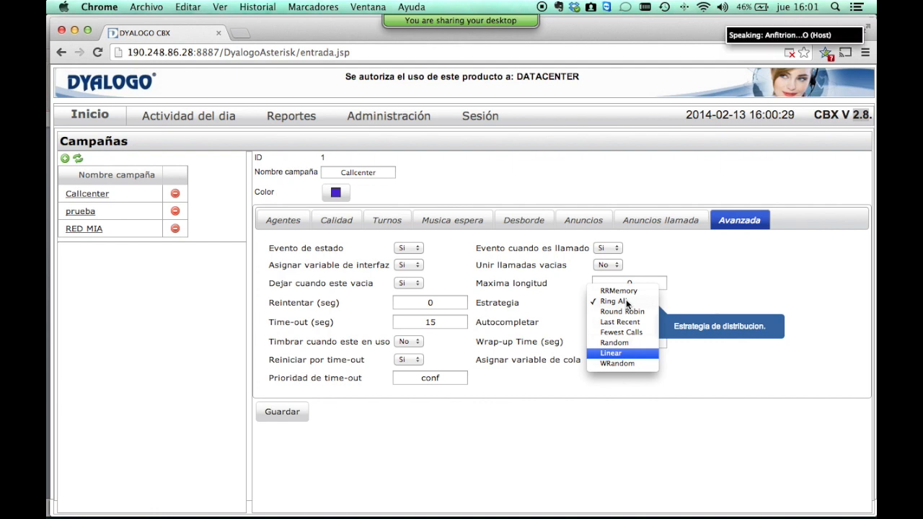
key("Down")
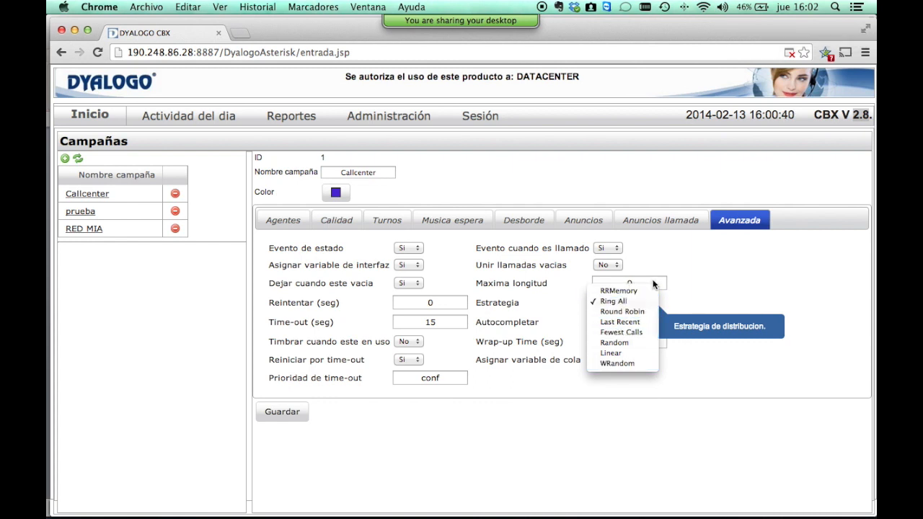
left_click(699, 287)
left_click(447, 321)
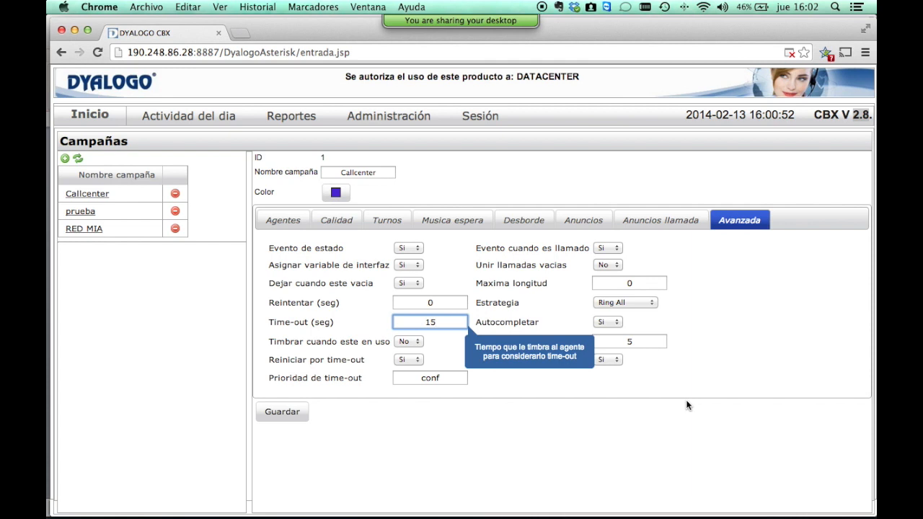
key("Tab")
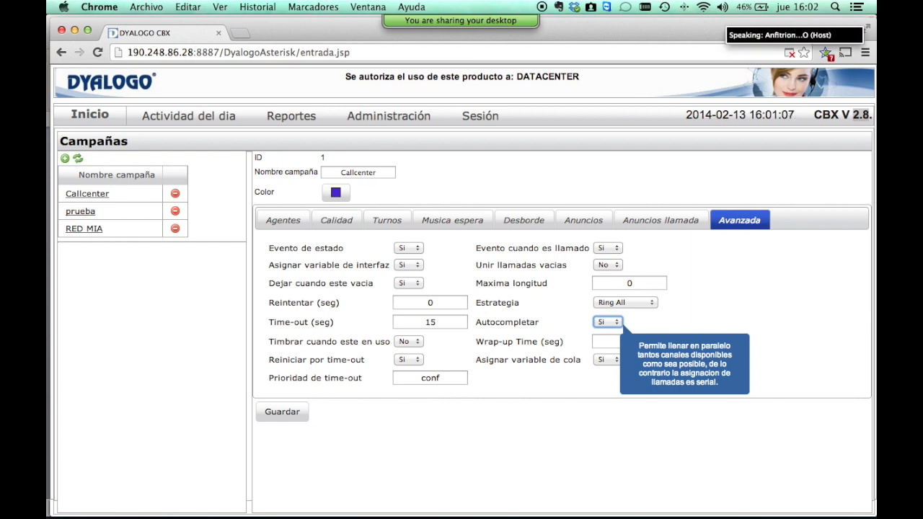
key("Tab")
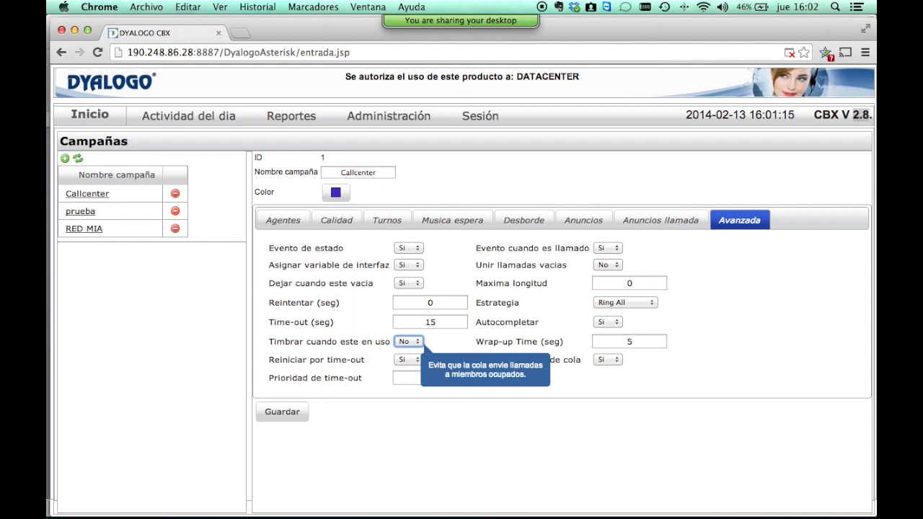
key("Tab")
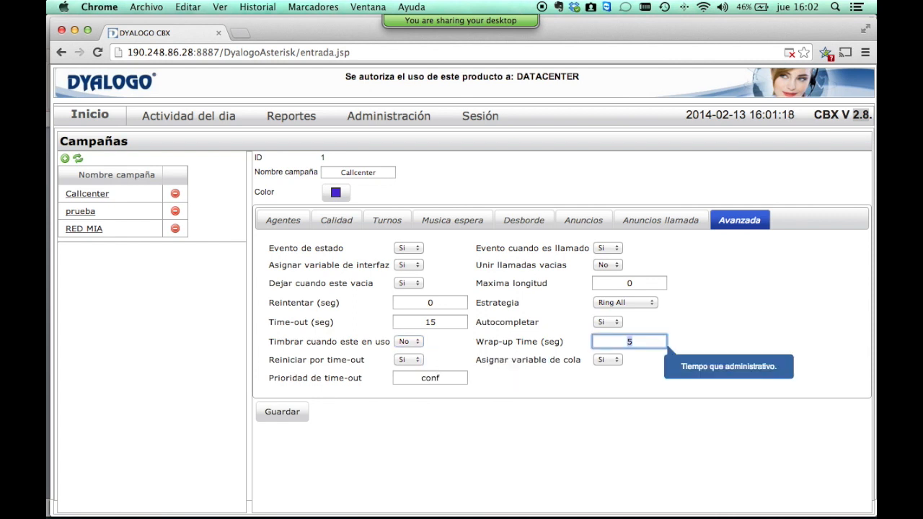
key("Tab")
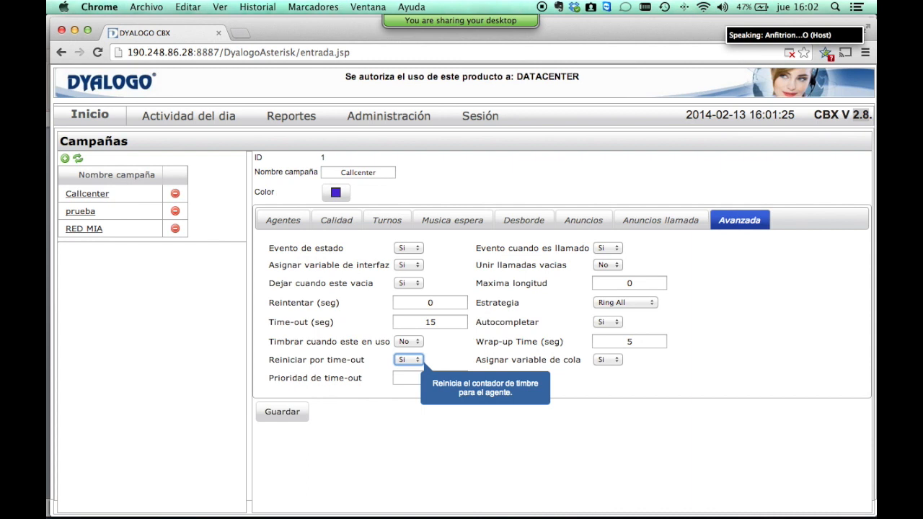
key("Tab")
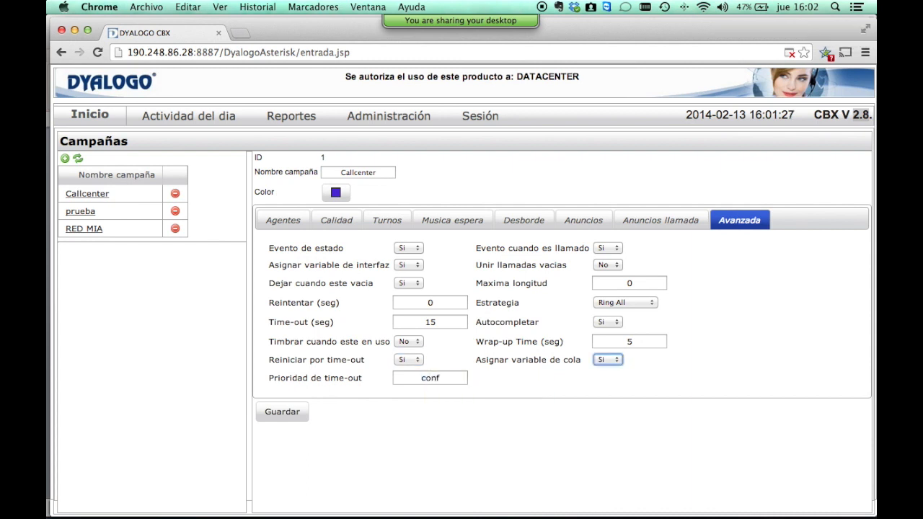
key("Tab")
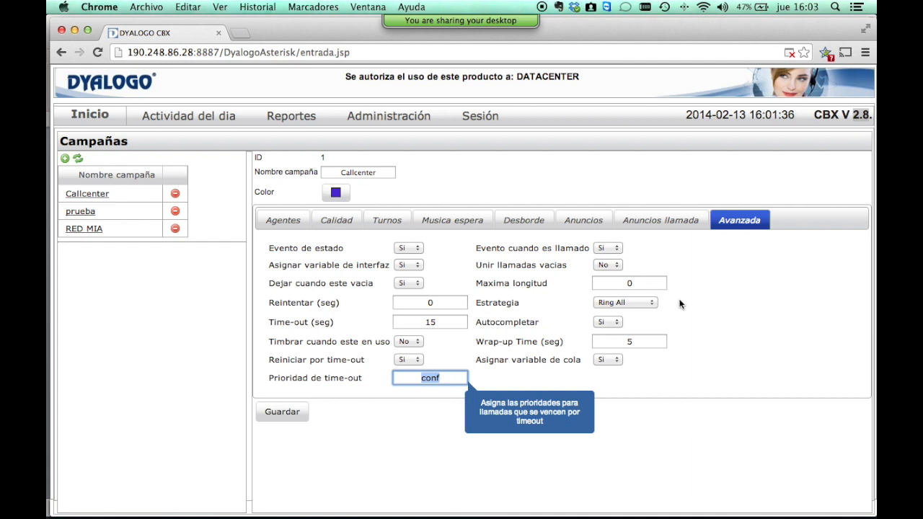
Flip back through the campaign tabs, then reload Callcenter showing its agents at priority 1.
left_click(690, 225)
left_click(571, 225)
left_click(523, 223)
left_click(451, 224)
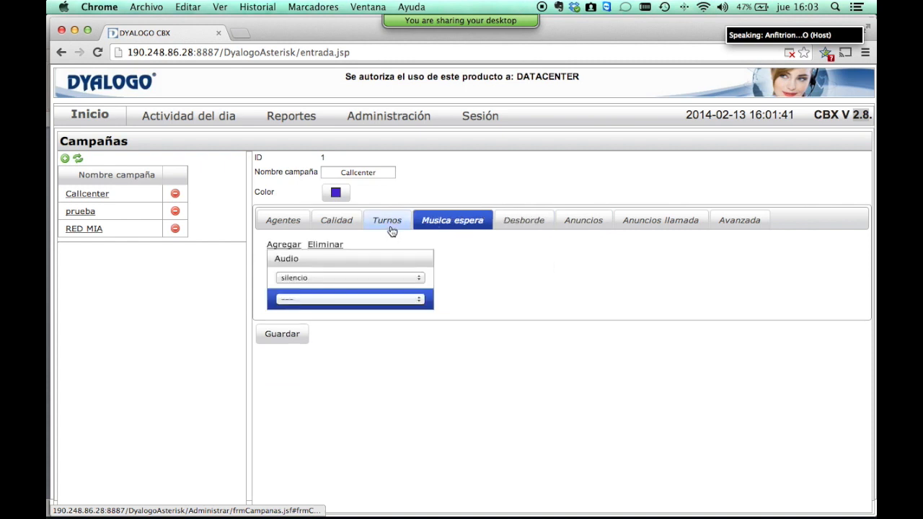
left_click(376, 225)
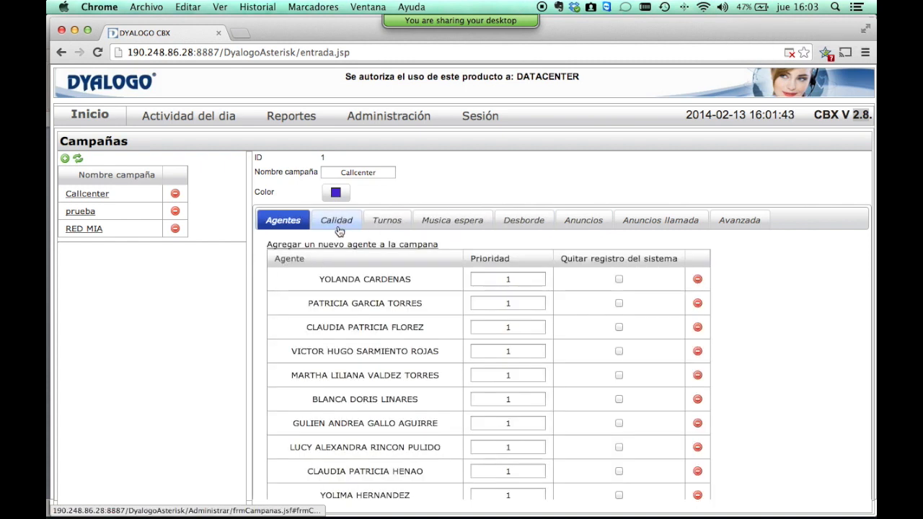
left_click(339, 224)
left_click(465, 220)
left_click(501, 220)
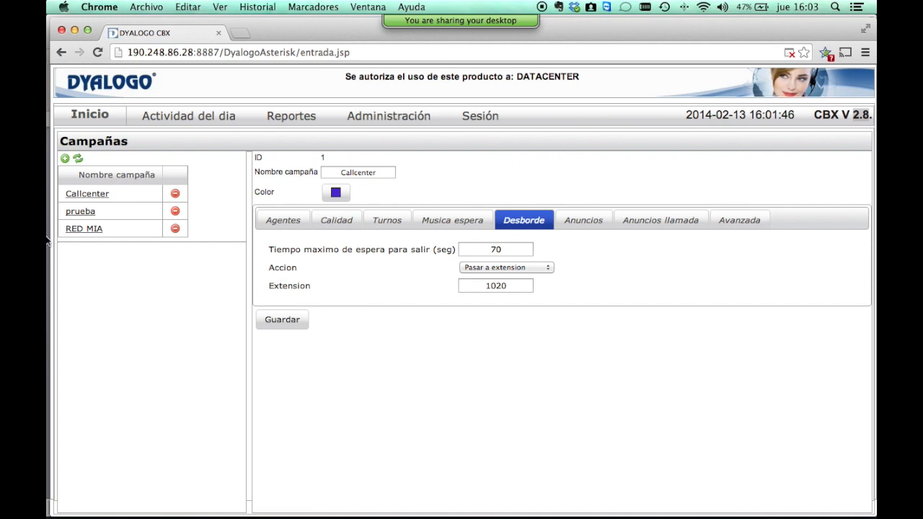
left_click(89, 197)
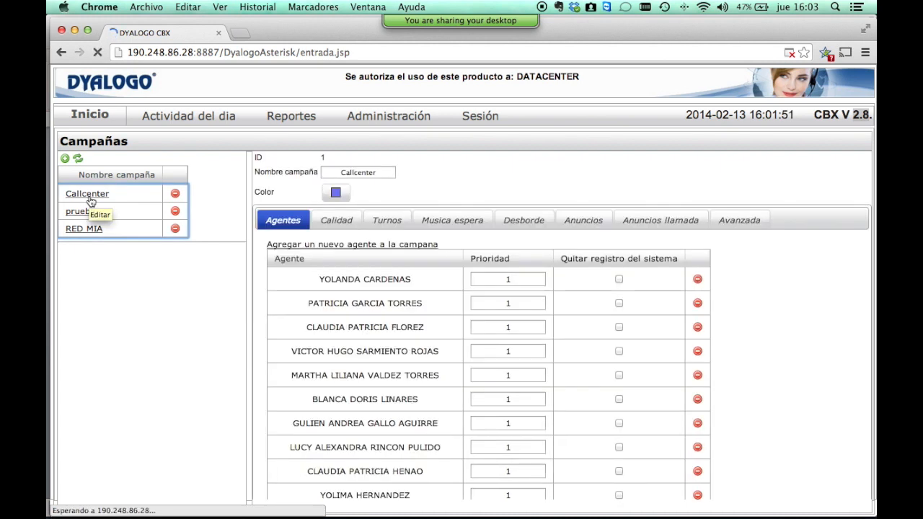
left_click(373, 118)
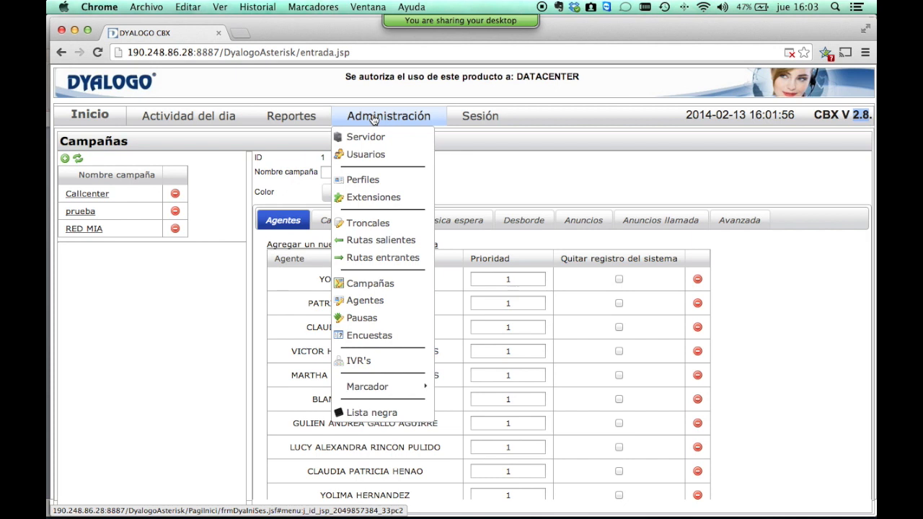
Open an agent's record and check its ID, name and default outgoing campaign Callcenter.
left_click(353, 302)
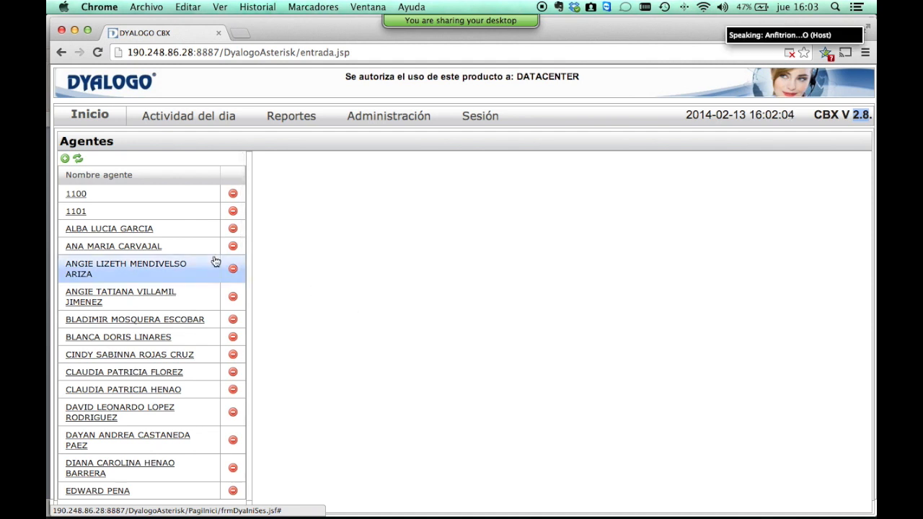
left_click(132, 247)
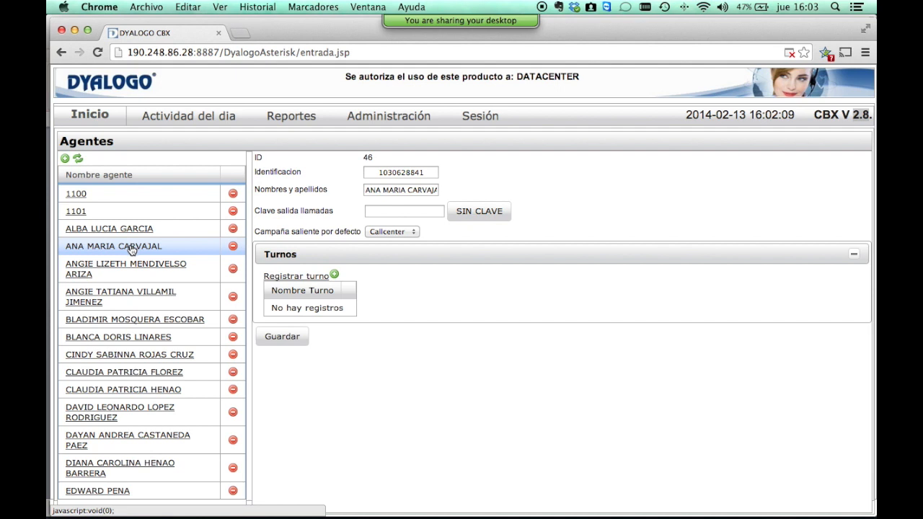
double_click(398, 173)
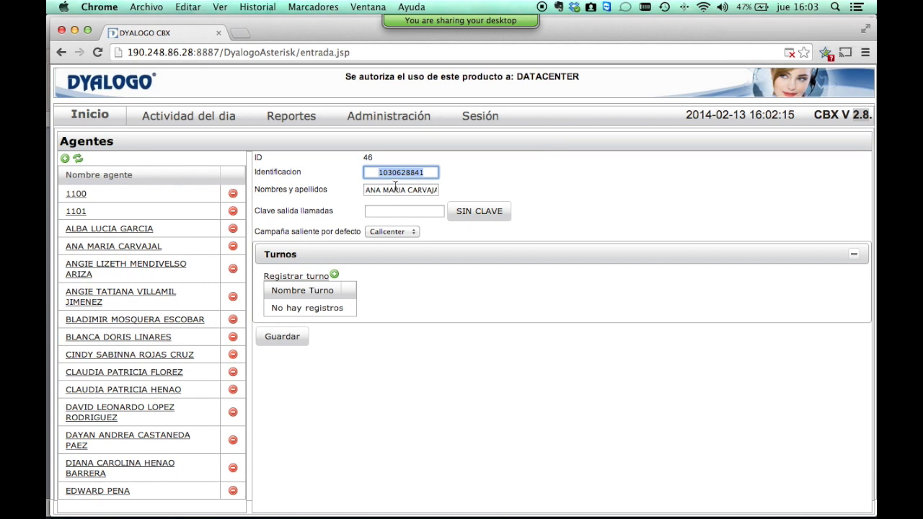
double_click(395, 189)
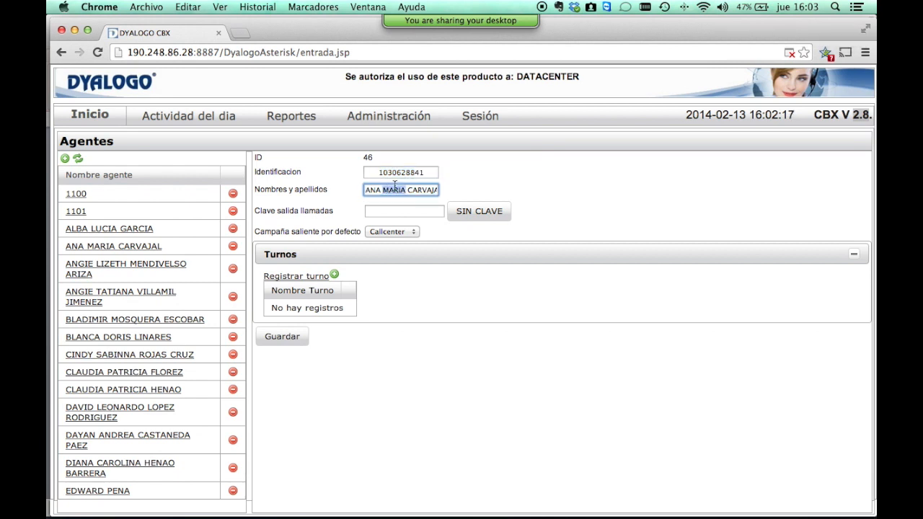
key("Tab")
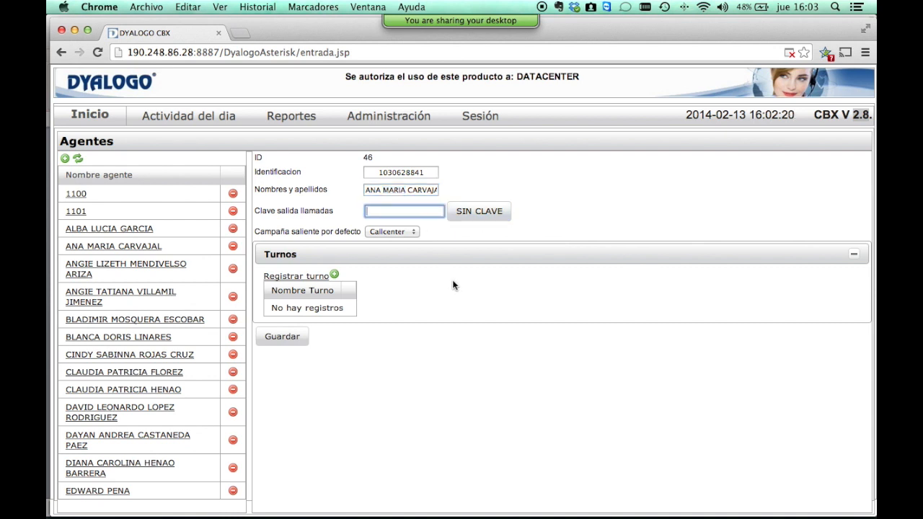
left_click(411, 231)
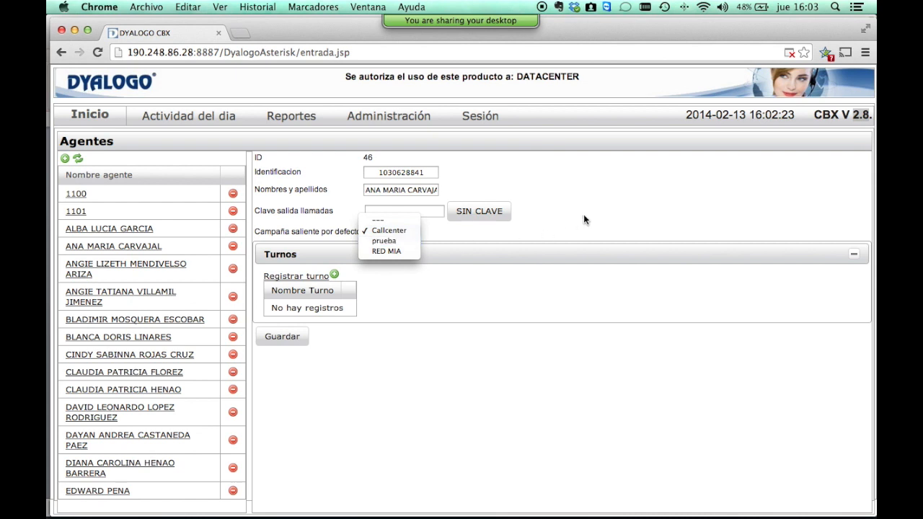
key("Escape")
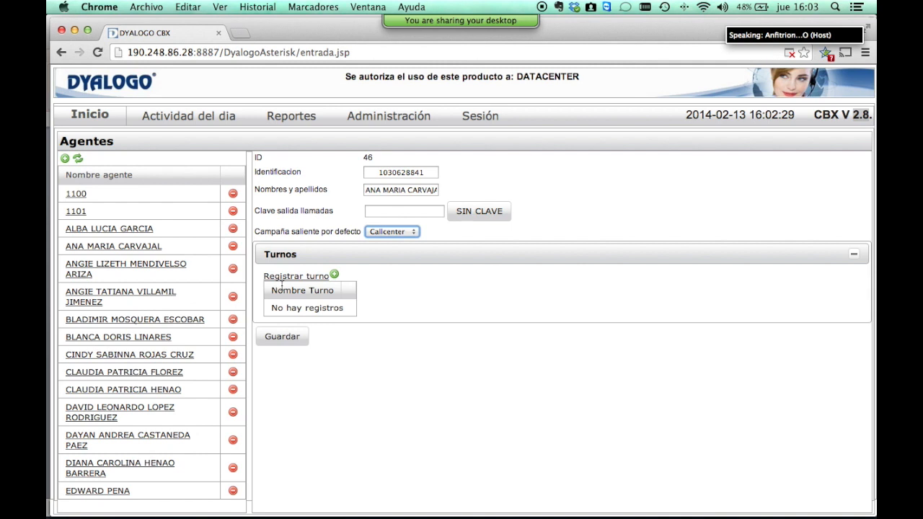
Register the Callcenter – unico shift for the agent.
left_click(294, 277)
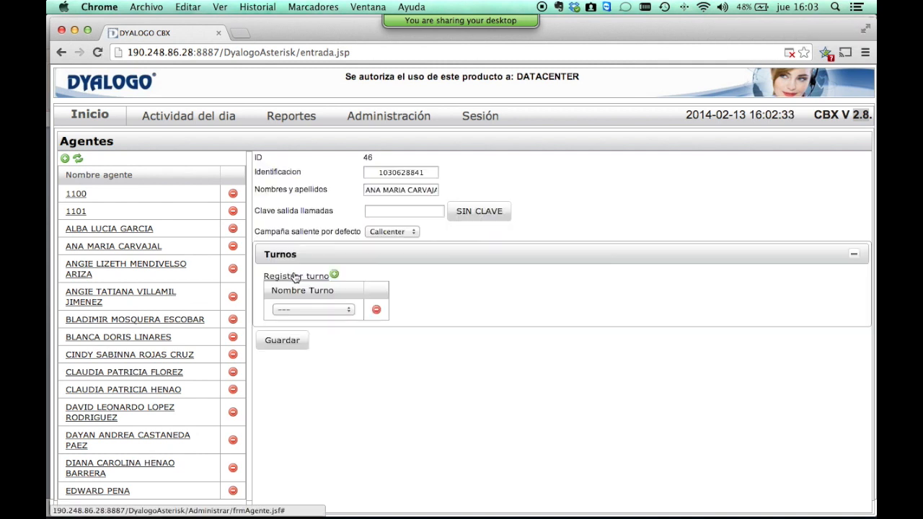
left_click(297, 308)
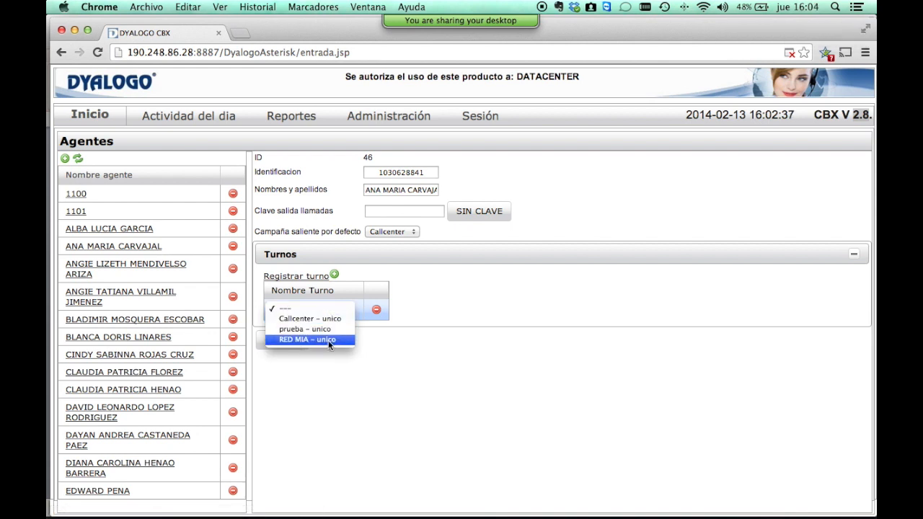
left_click(329, 321)
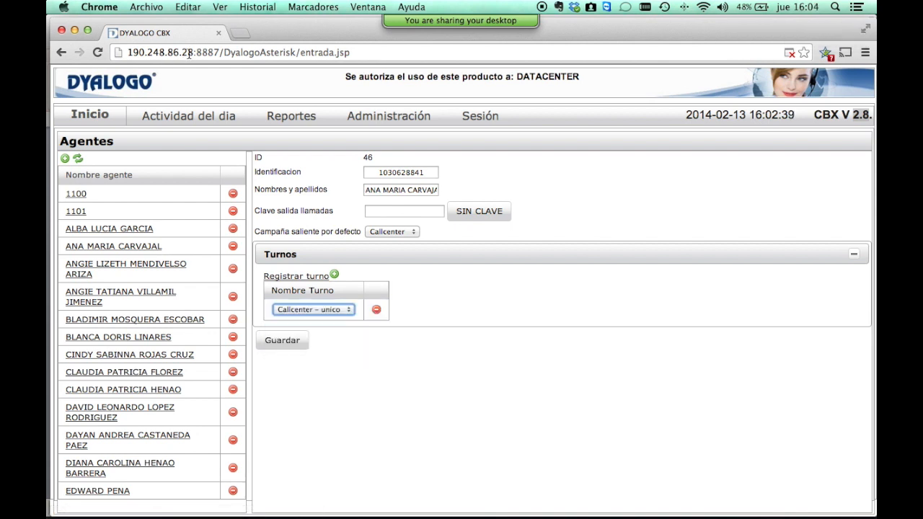
Open another agent's record, then go to the Pausas page listing four pause types.
left_click(353, 117)
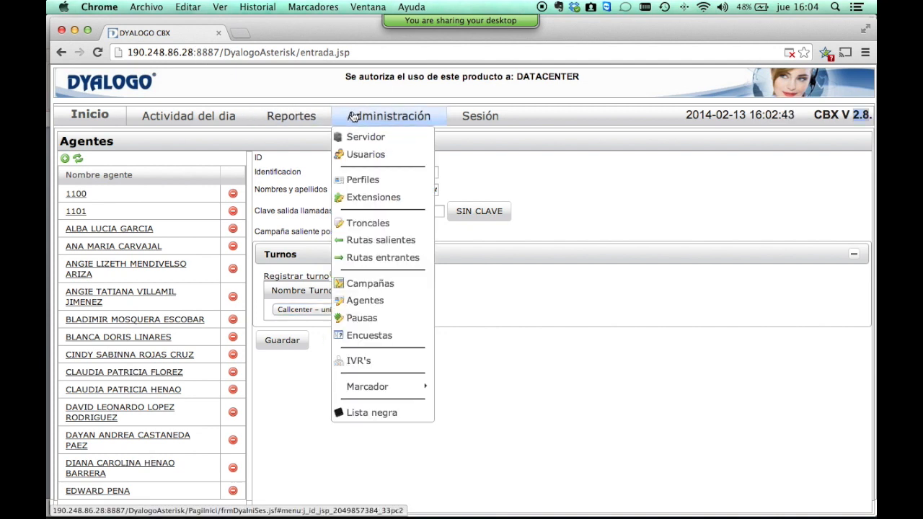
left_click(366, 117)
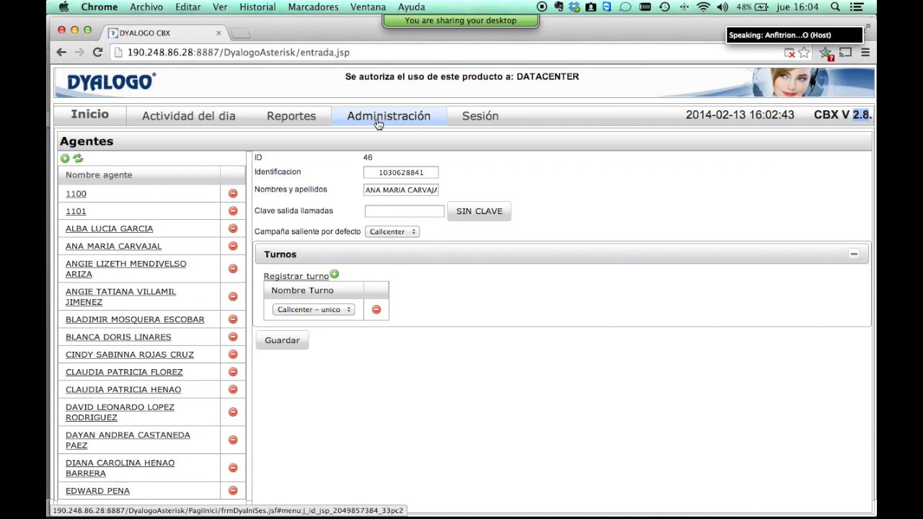
left_click(123, 373)
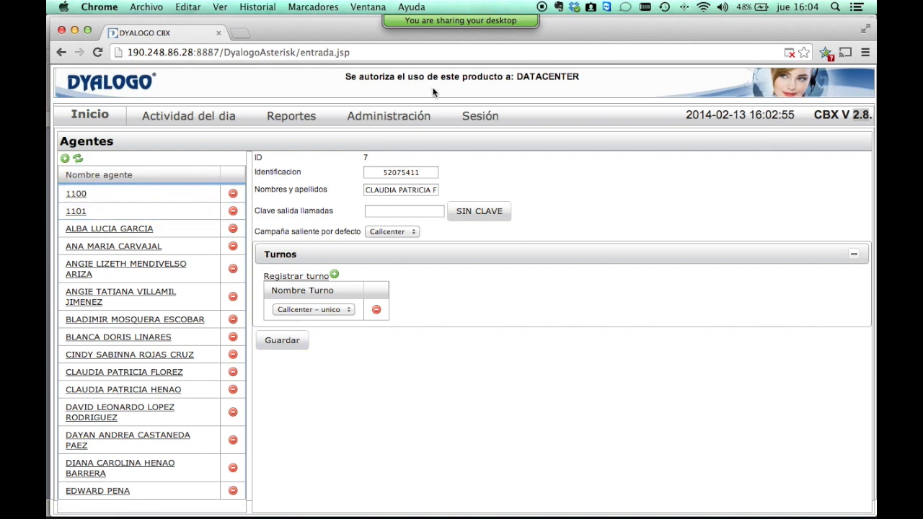
mouse_move(408, 119)
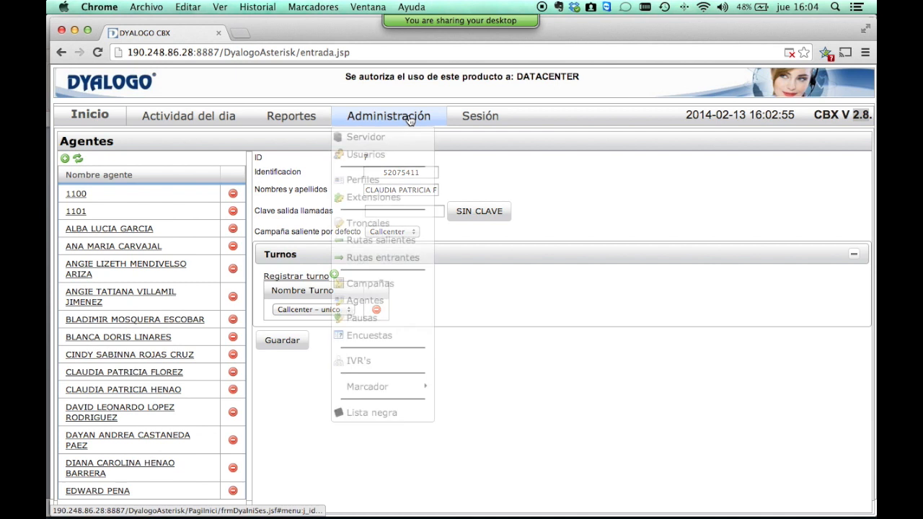
left_click(386, 326)
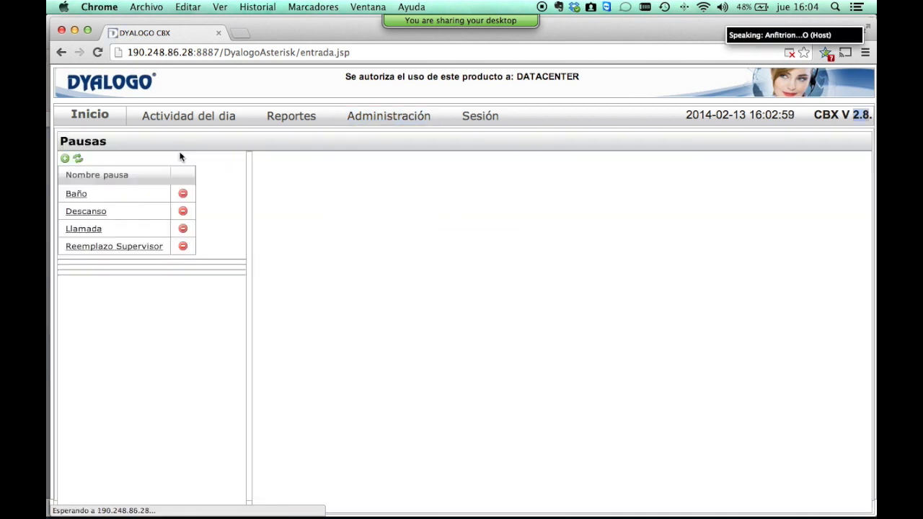
Review the Baño and Reemplazo Supervisor pauses, selecting the type name and pause code 04.
left_click(77, 196)
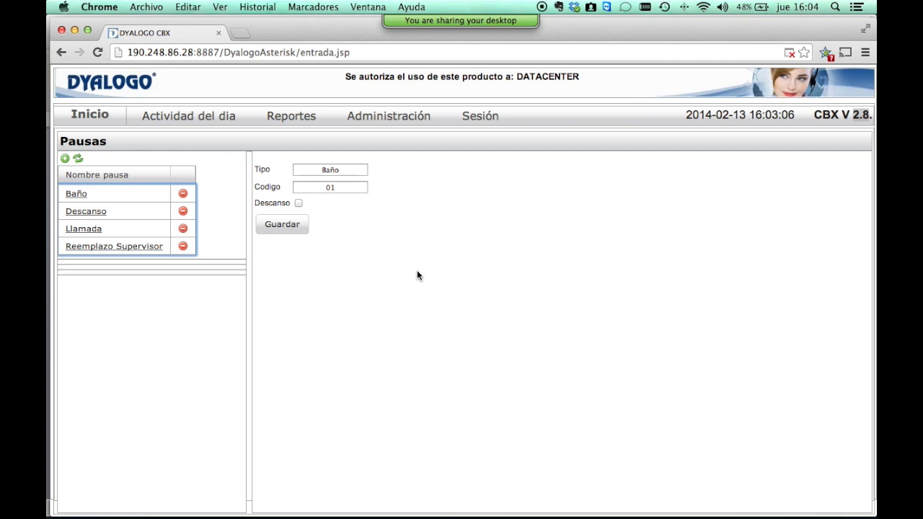
left_click(79, 228)
left_click(113, 249)
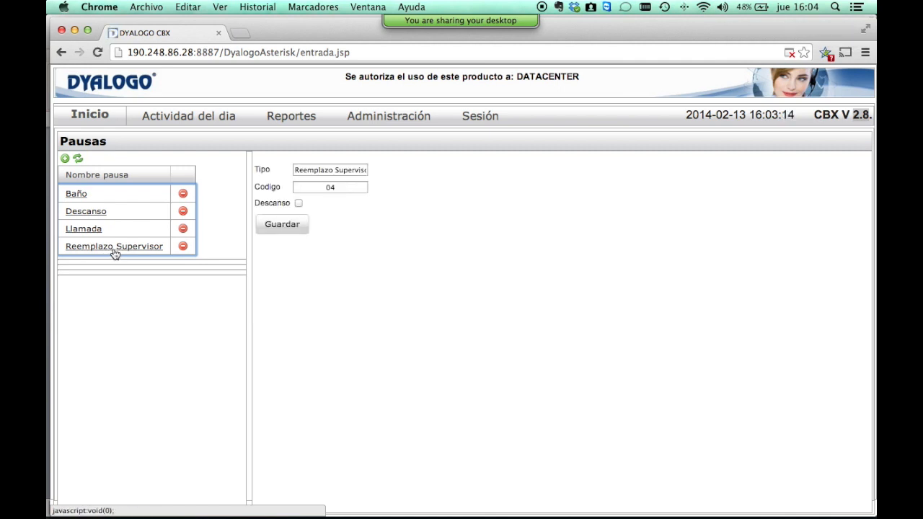
left_click(297, 170)
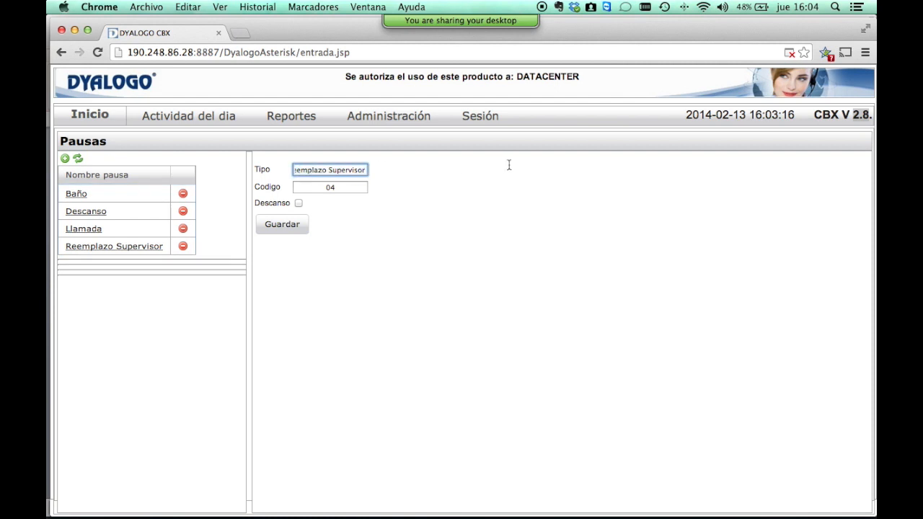
key("super+a")
left_click(360, 186)
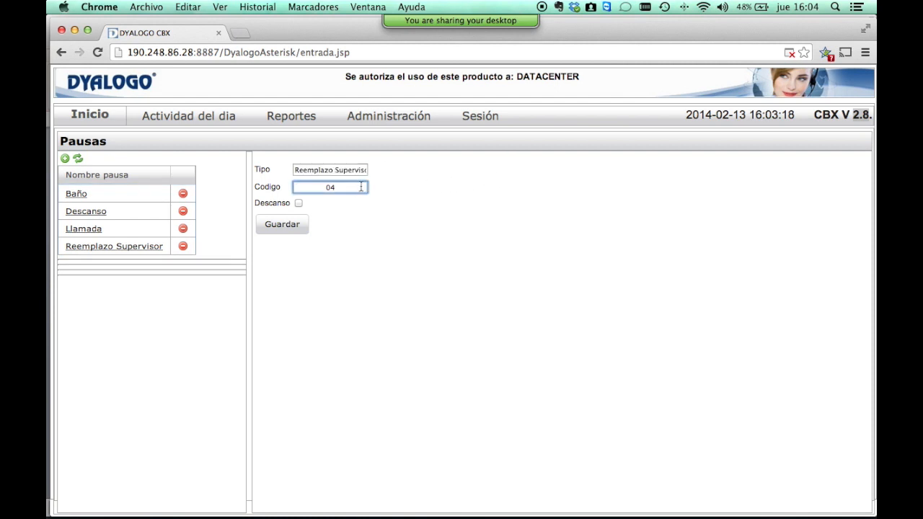
key("super+a")
Check the Descanso pause, open the empty Encuestas page, and return to the slideshow.
left_click(75, 199)
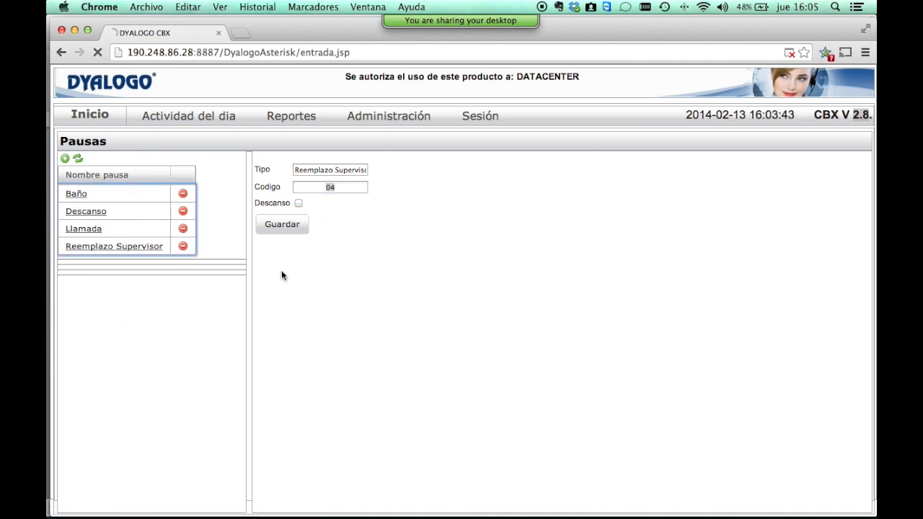
left_click(91, 213)
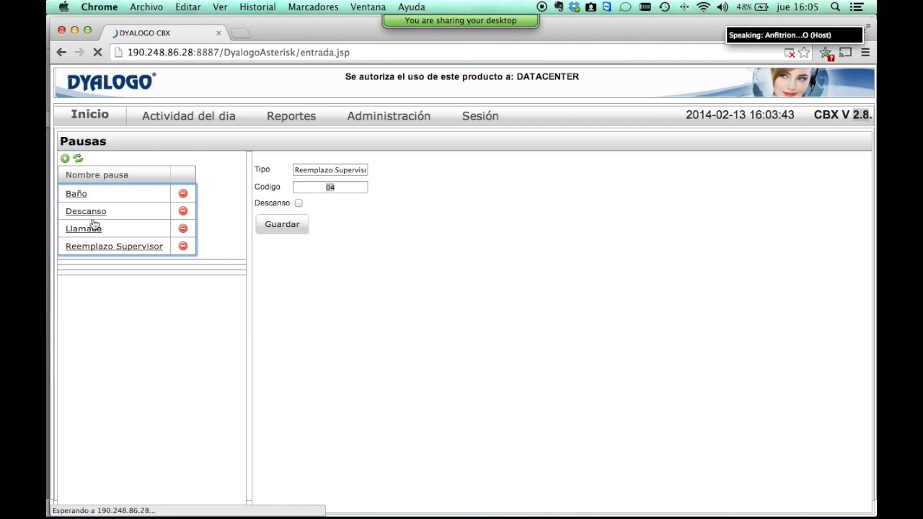
left_click(96, 248)
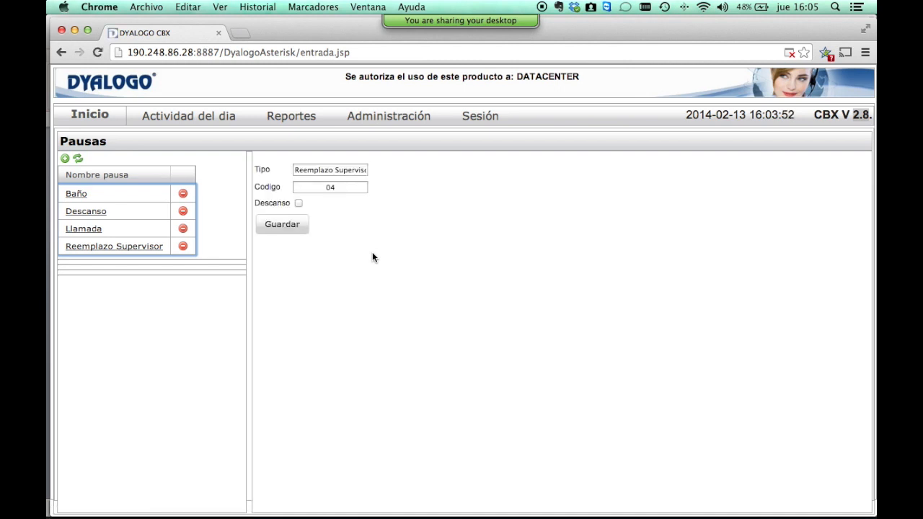
left_click(406, 115)
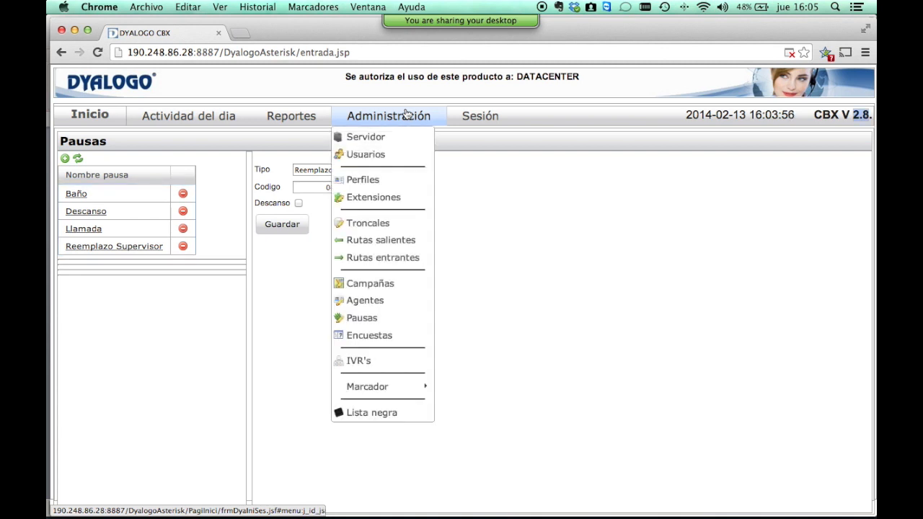
left_click(356, 343)
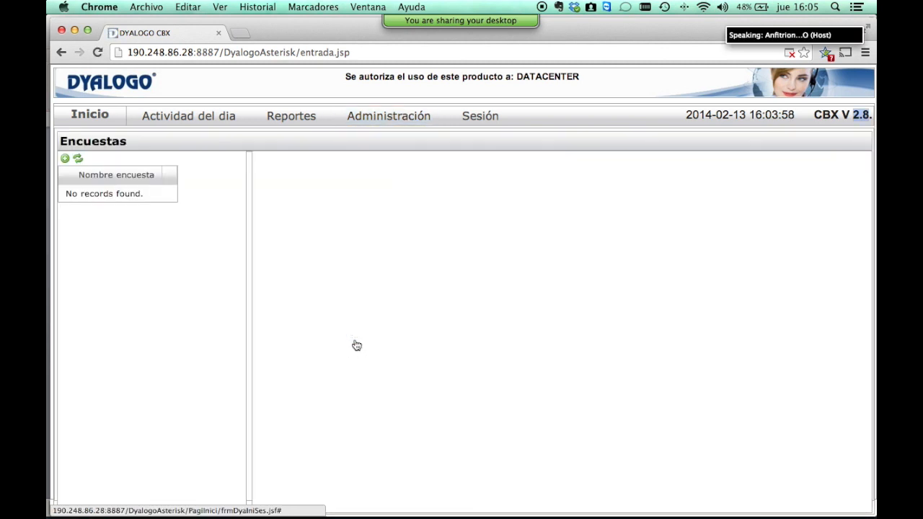
key("super+Tab")
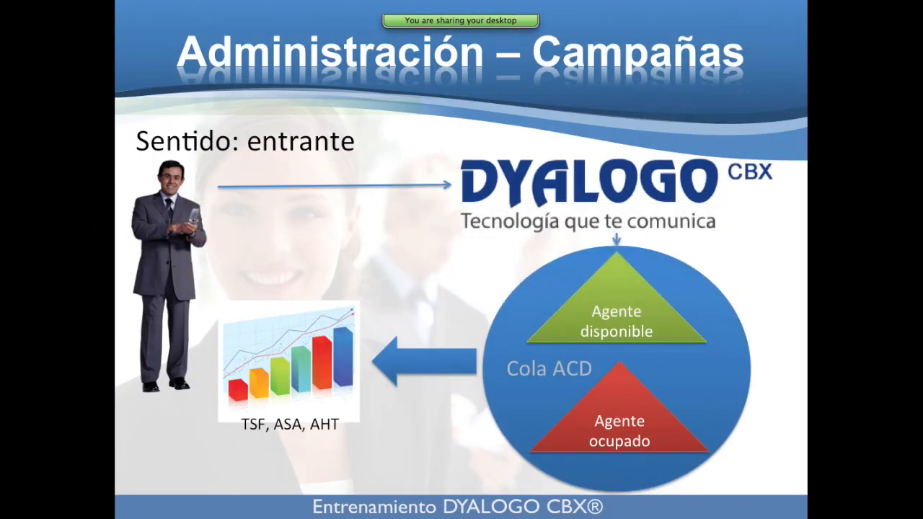
Advance the slideshow to the 'Administración - Encuestas' slide and return to Dyalogo CBX in Chrome.
key("Right")
key("Right")
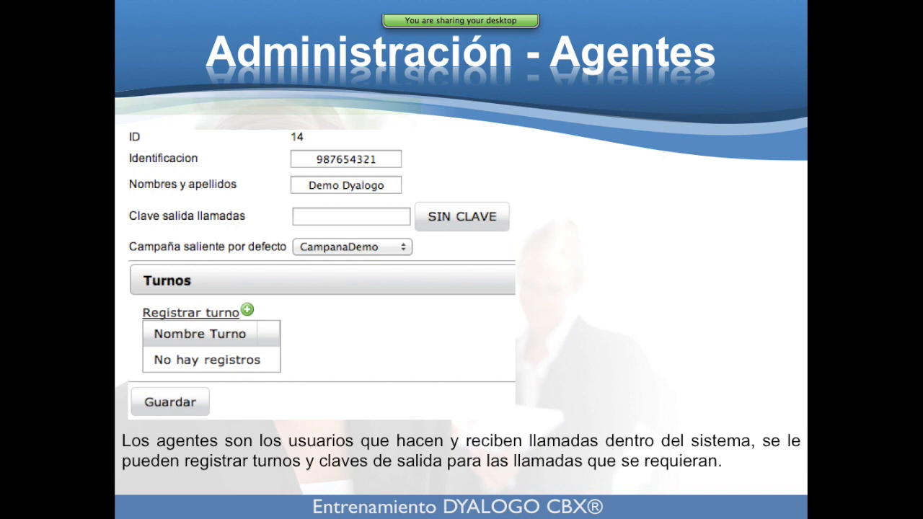
key("Right")
key("Right")
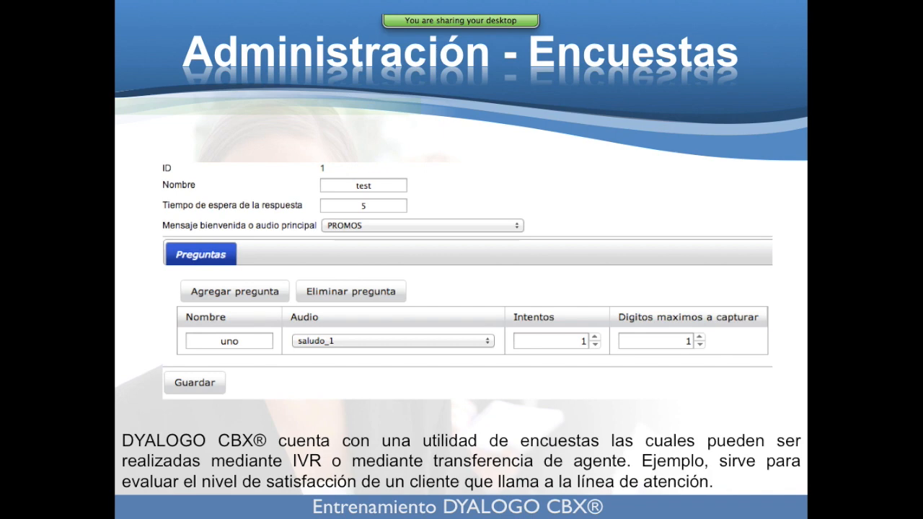
key("ctrl+Left")
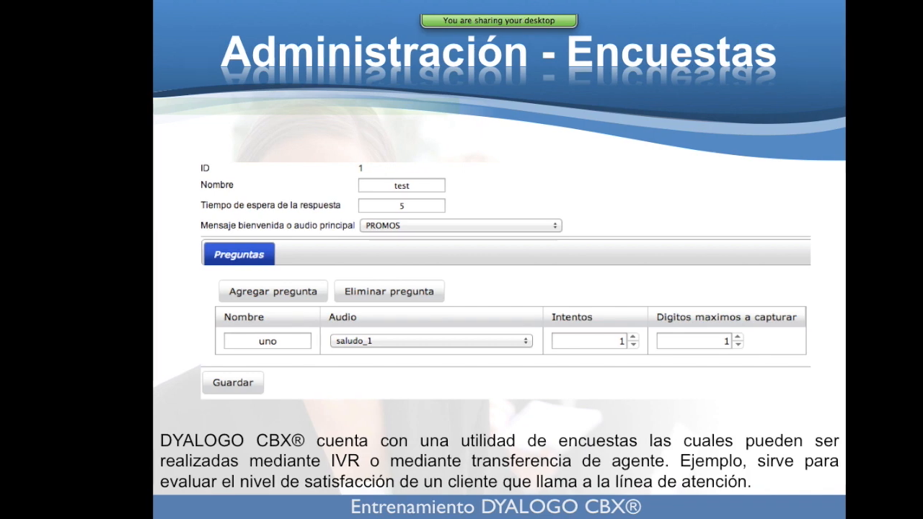
key("ctrl+Right")
key("super+Tab")
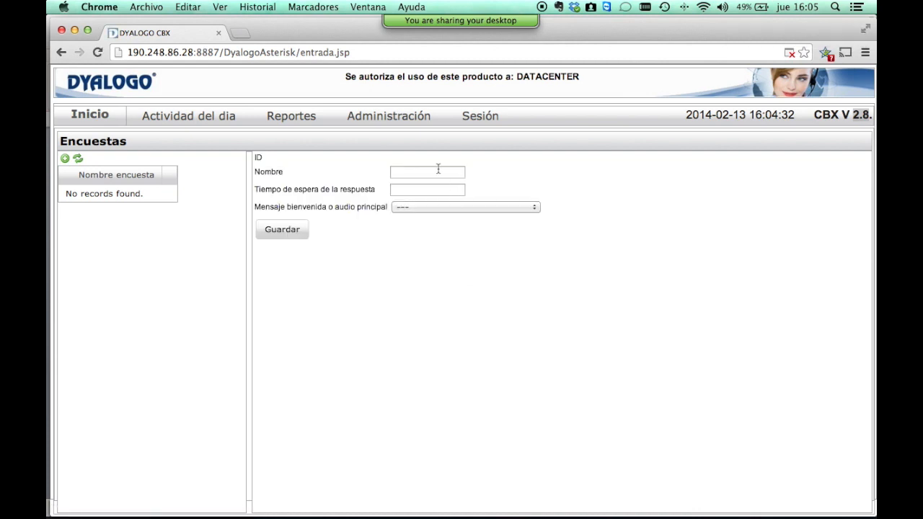
Save survey 'test' with 4-second response wait and AUDIO_INICIO welcome audio, then add a question row.
left_click(427, 173)
type("test")
key("Tab")
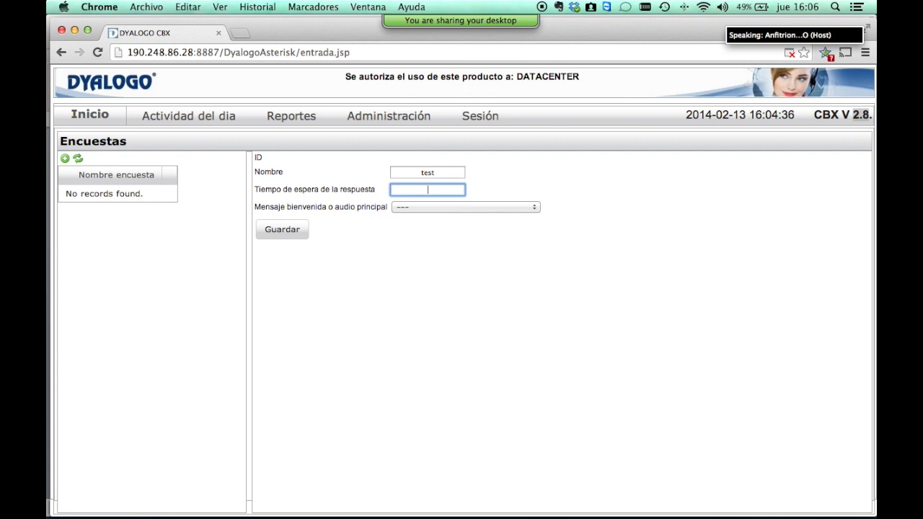
type("4")
key("Tab")
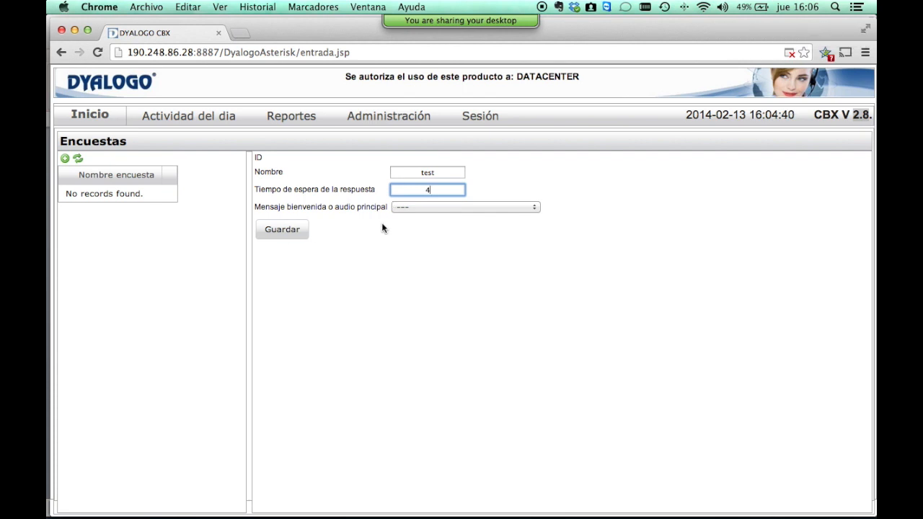
left_click(415, 208)
scroll(468, 411, "down", 10)
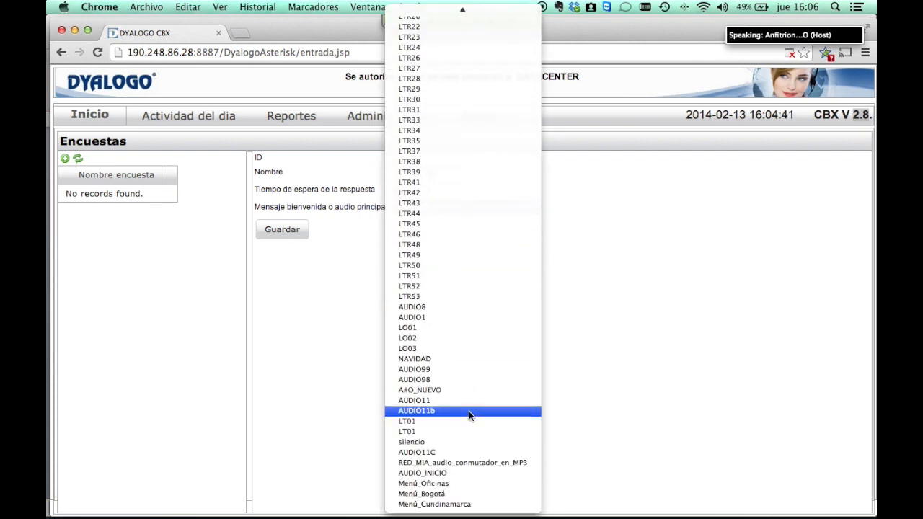
left_click(479, 473)
left_click(281, 230)
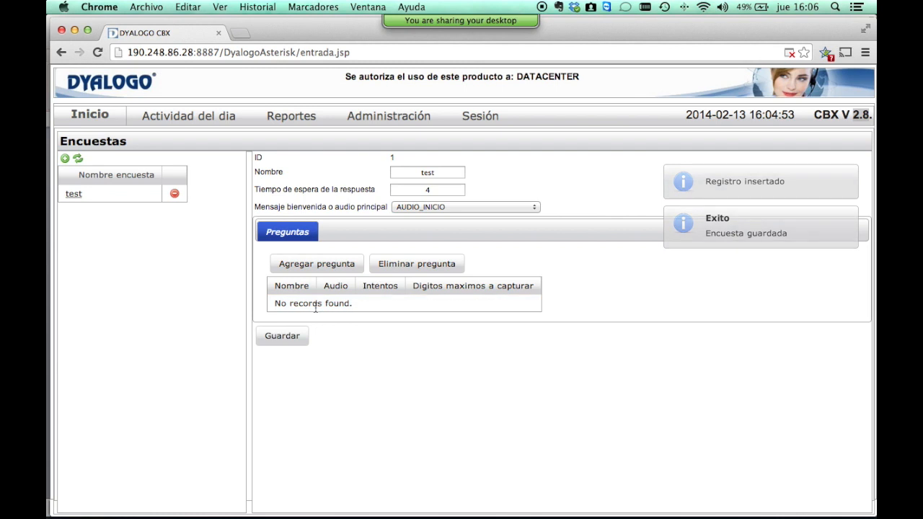
left_click(342, 271)
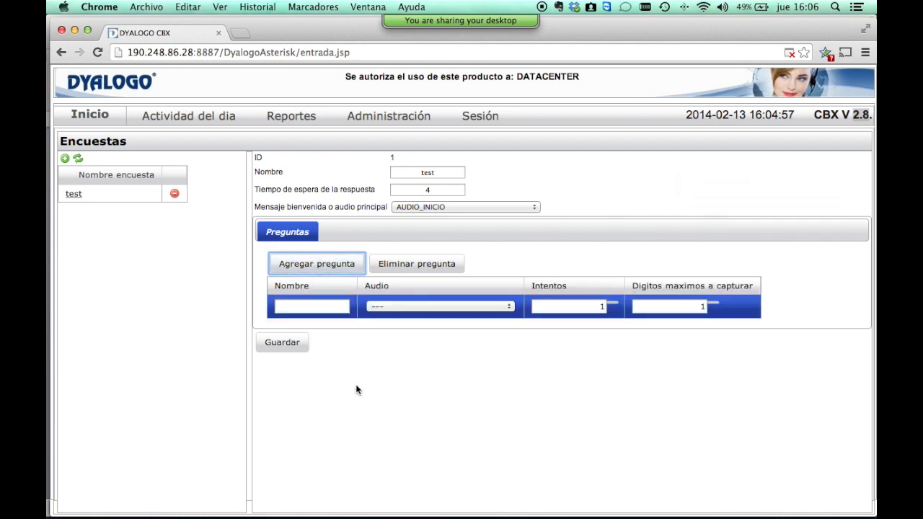
Name the new question Amabilidad and set its audio to Menú_Oficinas.
left_click(312, 306)
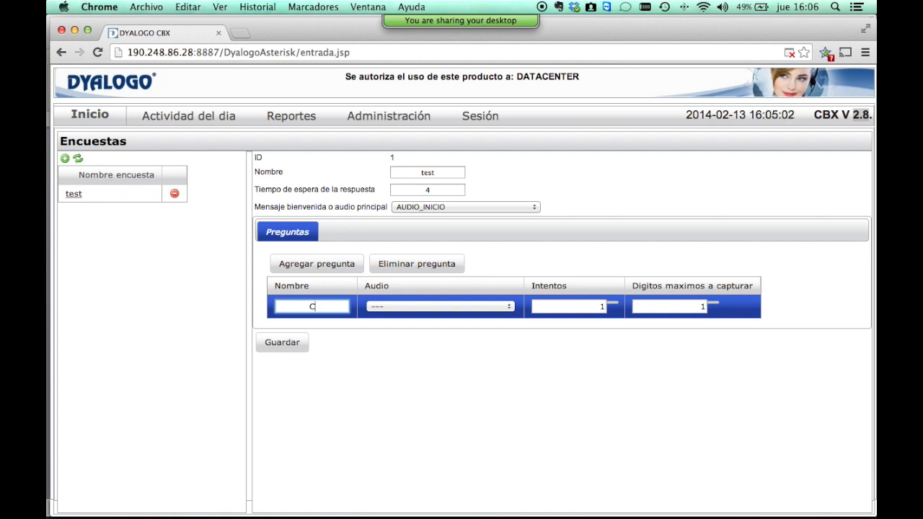
key("BackSpace")
type("Call")
key("BackSpace")
key("BackSpace")
key("BackSpace")
key("BackSpace")
type("Amabilidad")
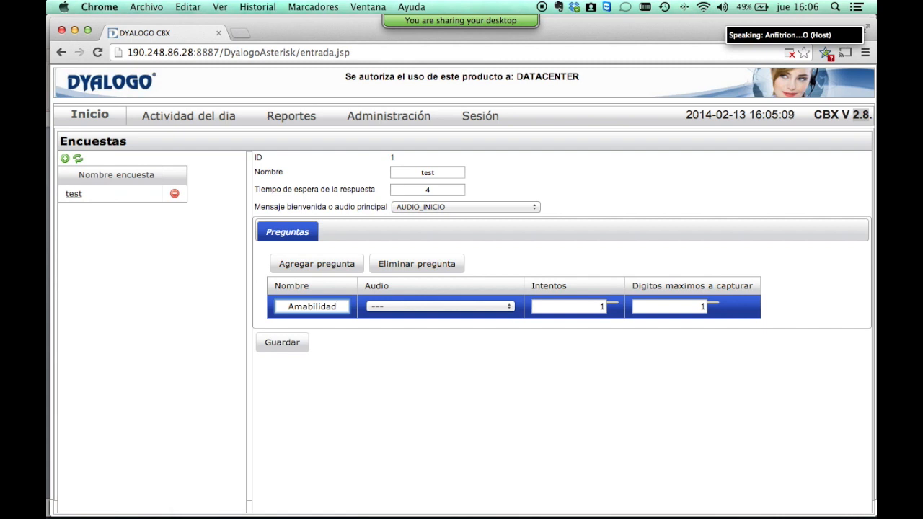
left_click(442, 308)
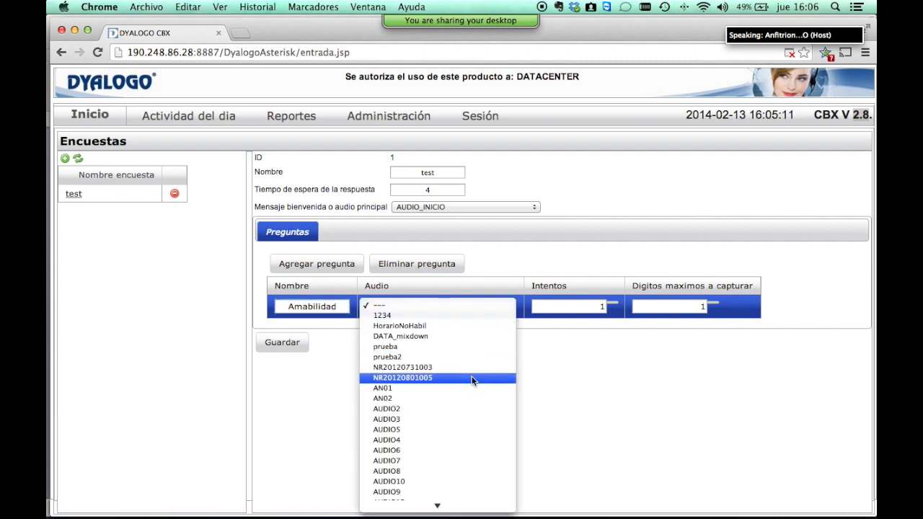
scroll(468, 390, "down", 10)
scroll(464, 405, "down", 8)
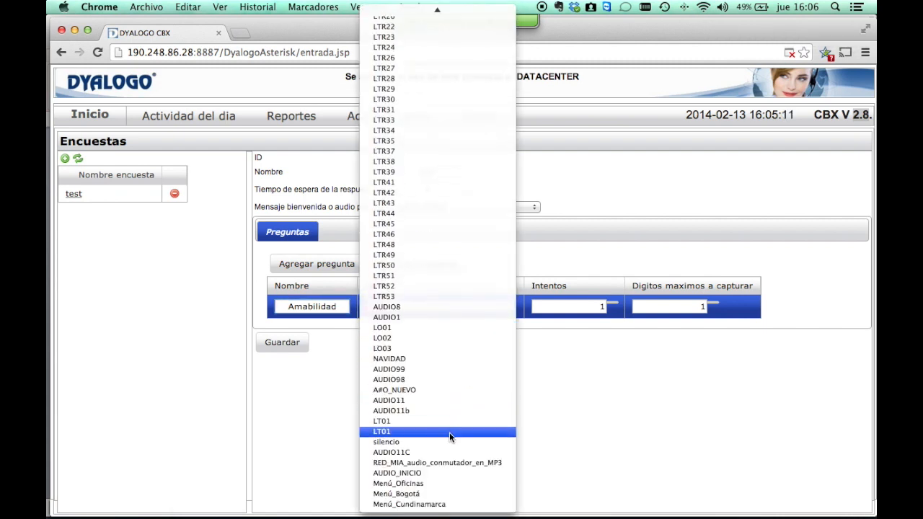
left_click(455, 484)
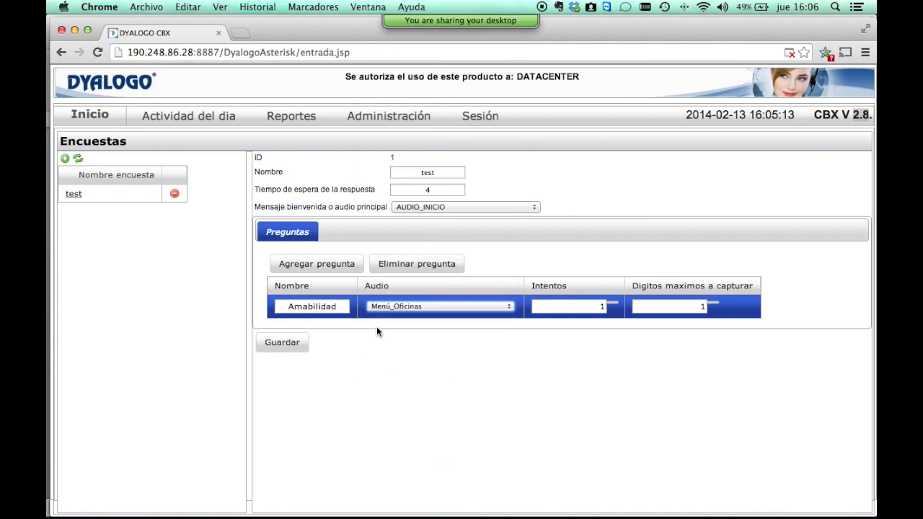
Set the question's attempts to 2, leaving maximum digits at 1.
left_click(544, 305)
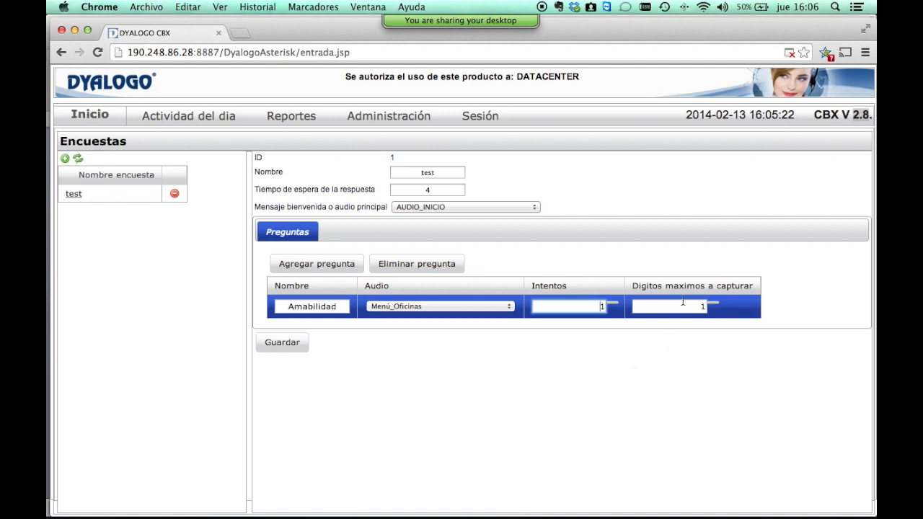
left_click(616, 310)
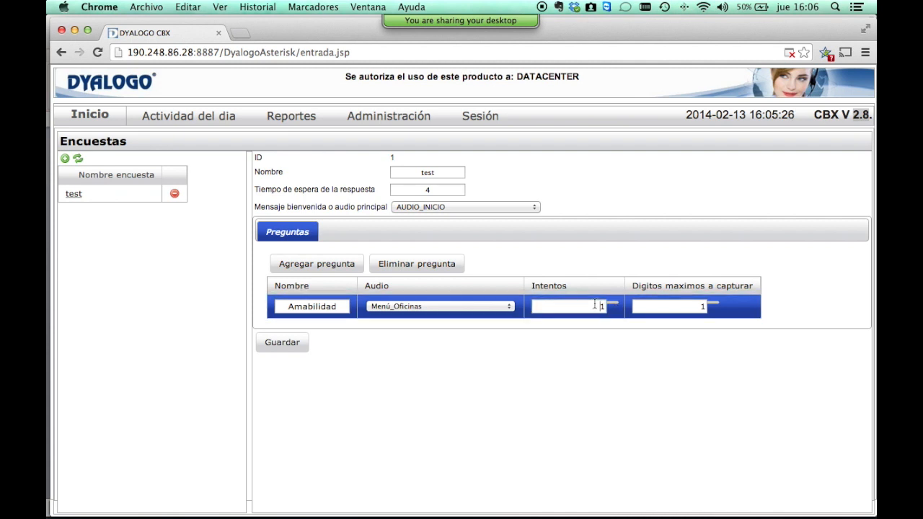
type("2")
key("Tab")
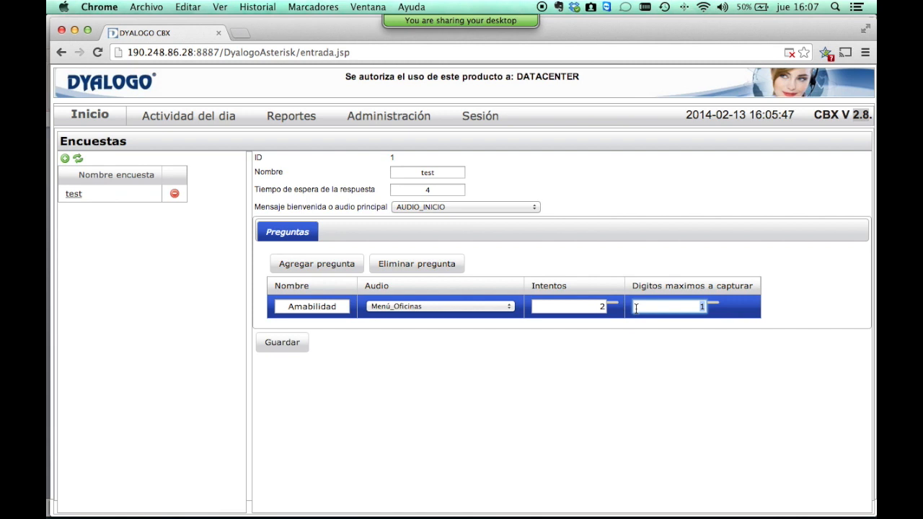
mouse_move(490, 24)
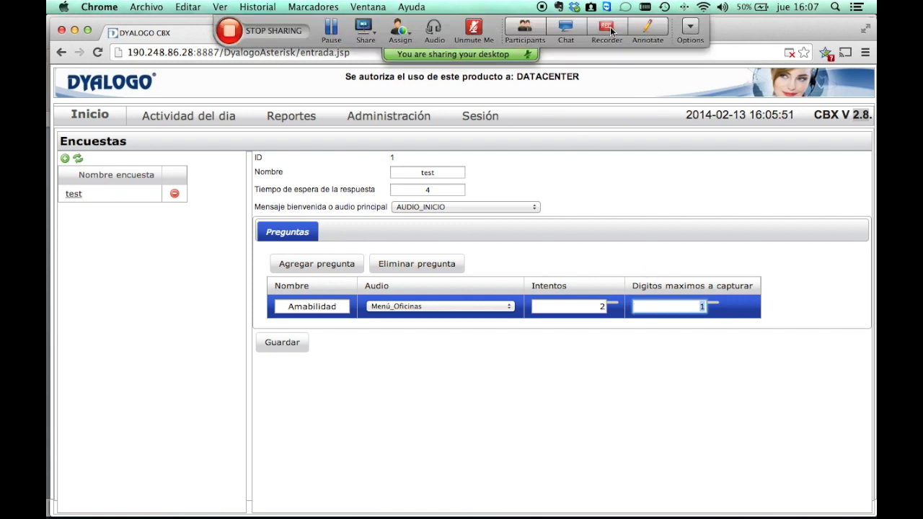
left_click(525, 28)
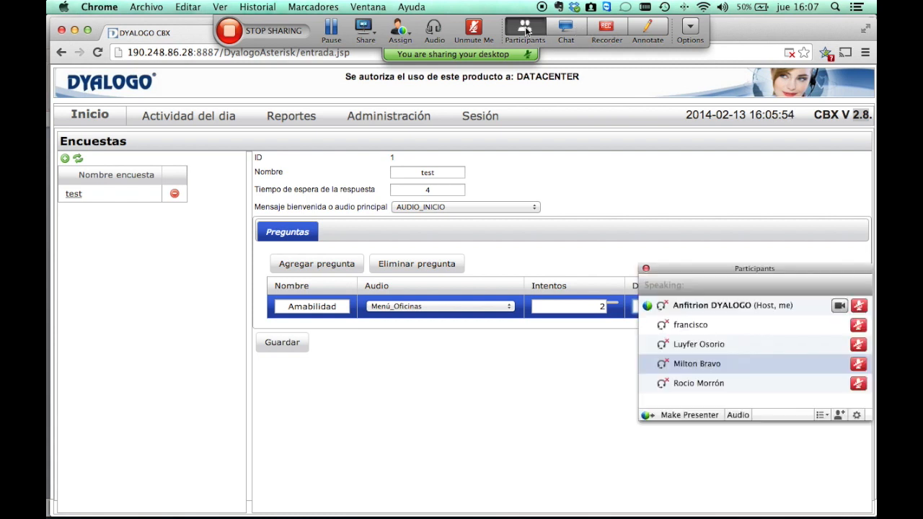
left_click(566, 29)
left_click(565, 29)
left_click(516, 32)
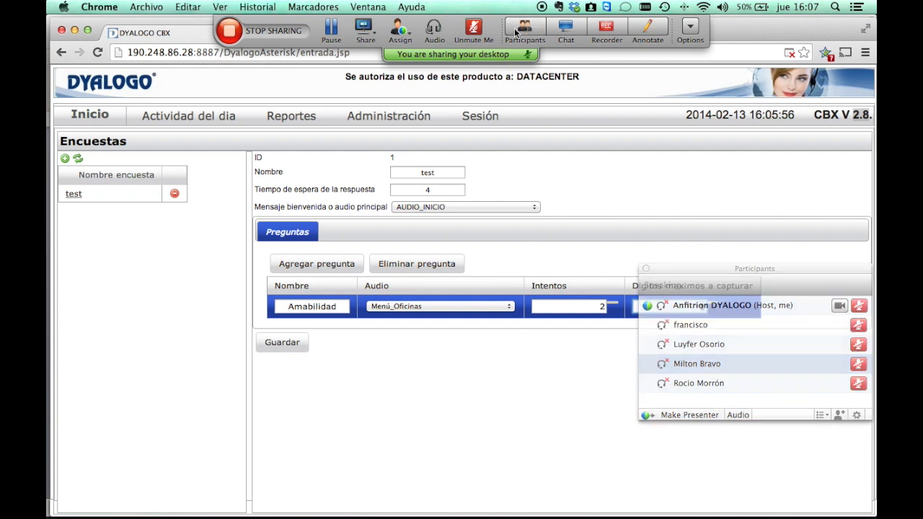
left_click(498, 393)
mouse_move(496, 25)
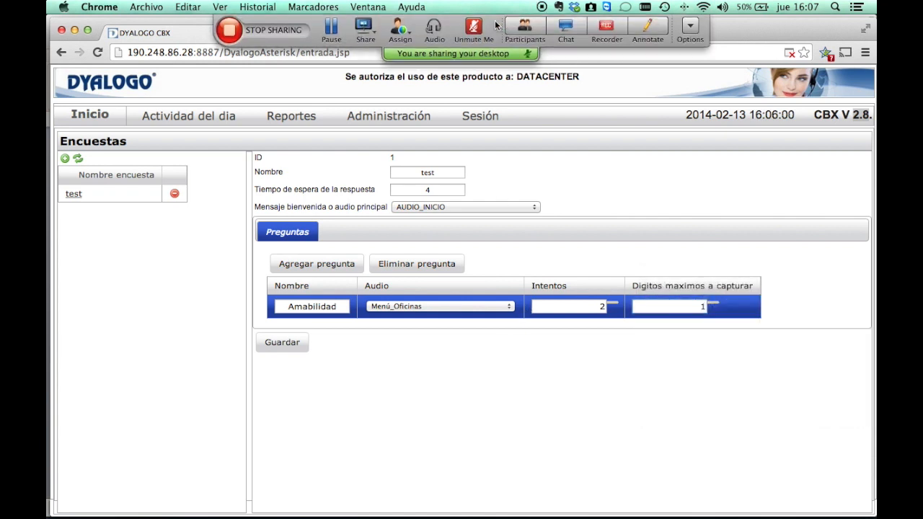
left_click(475, 29)
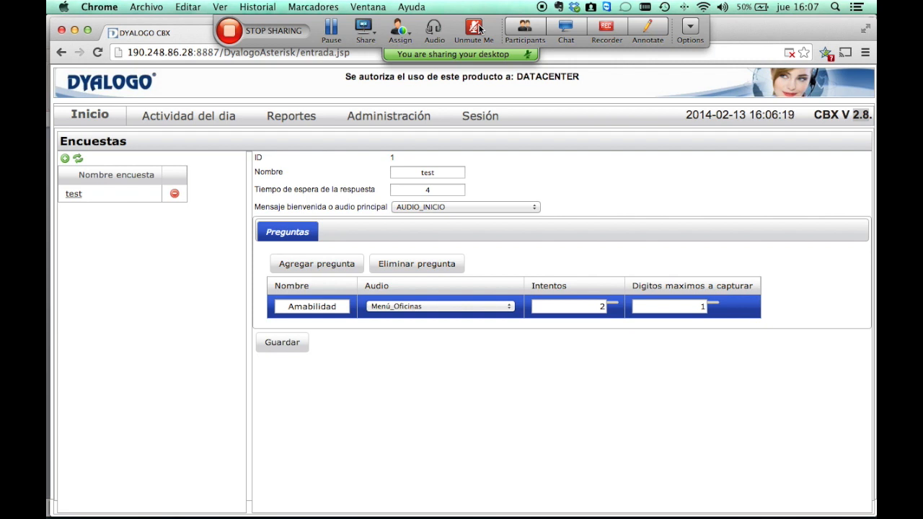
left_click(479, 29)
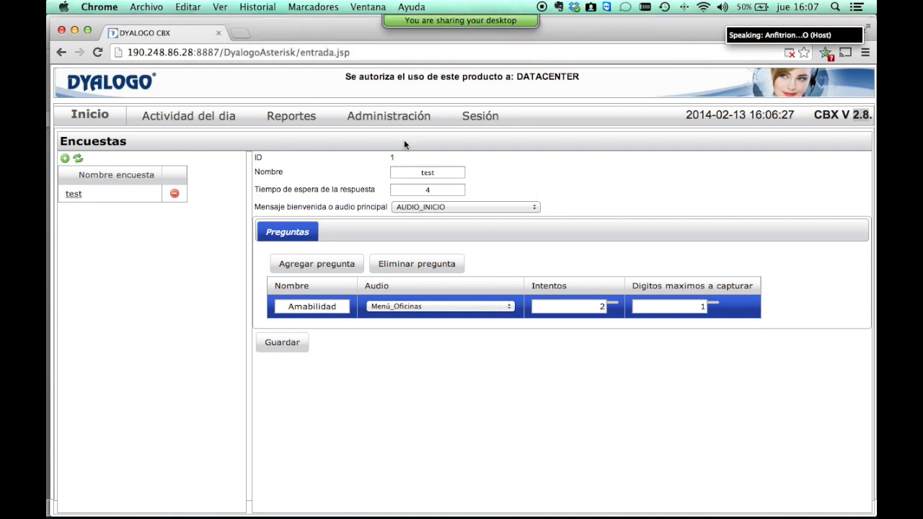
Open the Administración menu in the top navigation bar over the surveys page.
left_click(390, 120)
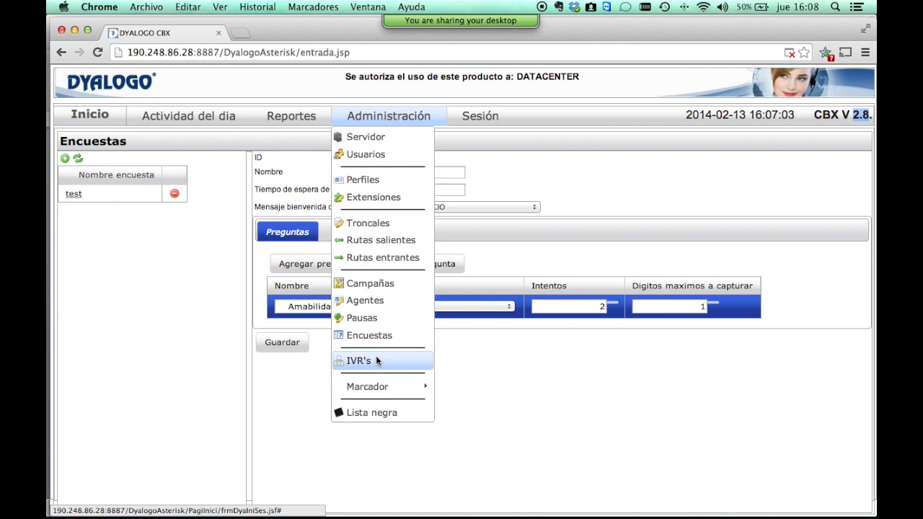
left_click(376, 358)
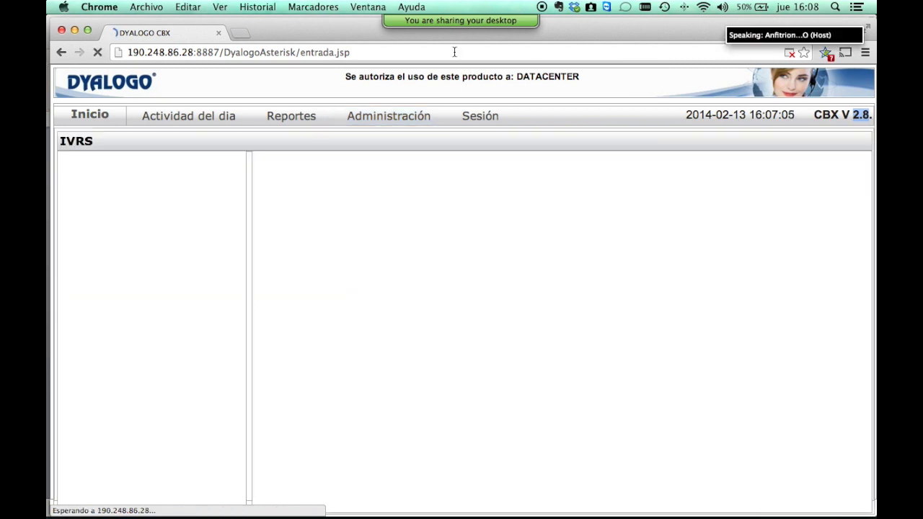
mouse_move(465, 21)
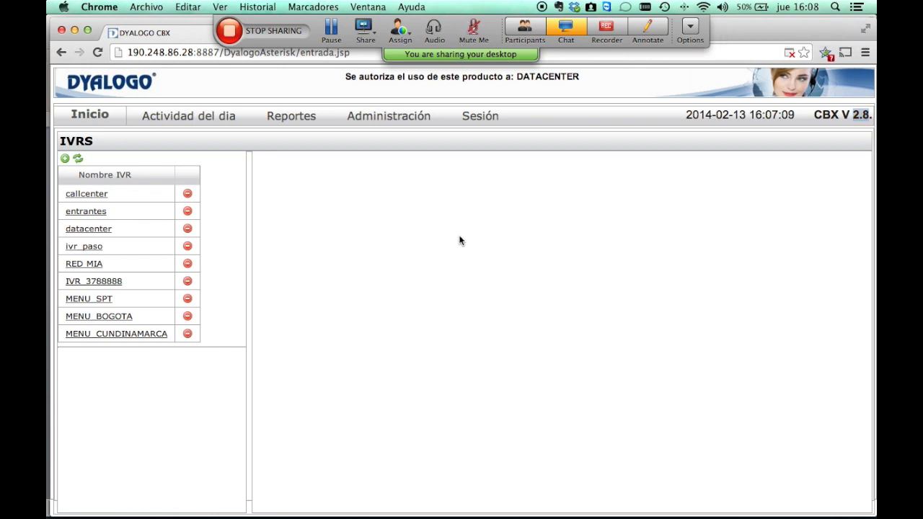
left_click(82, 194)
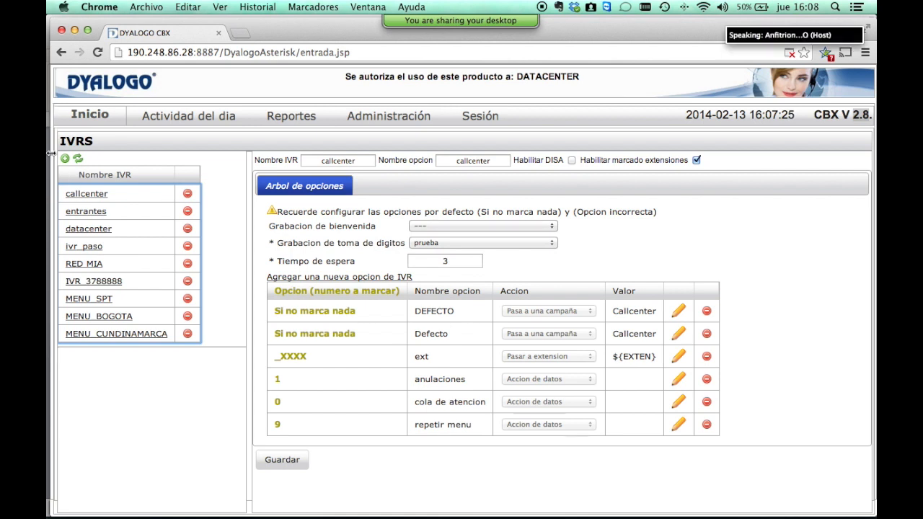
left_click(499, 160)
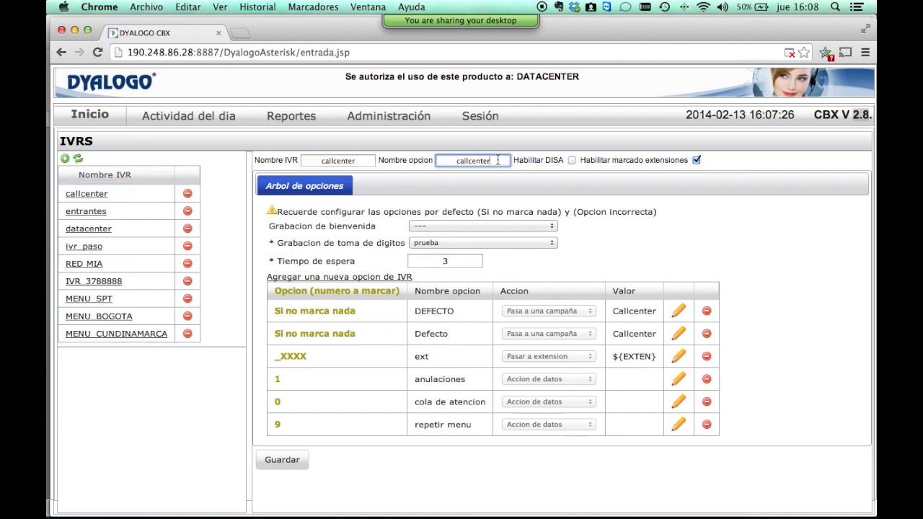
left_click(495, 161)
left_click(360, 160)
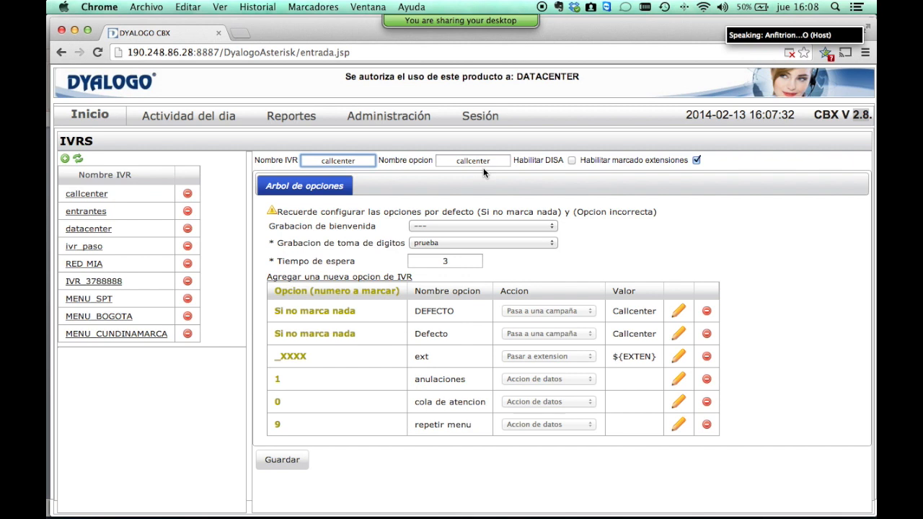
key("Tab")
key("Tab")
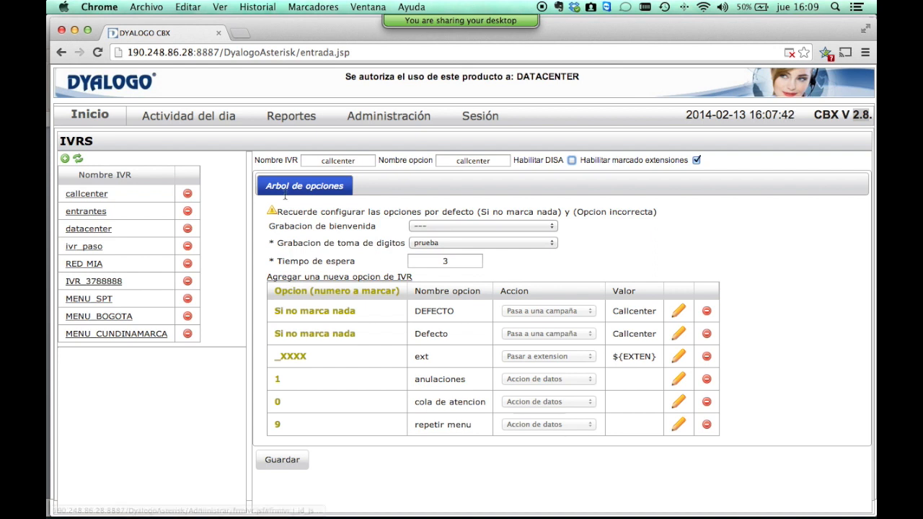
left_click(472, 227)
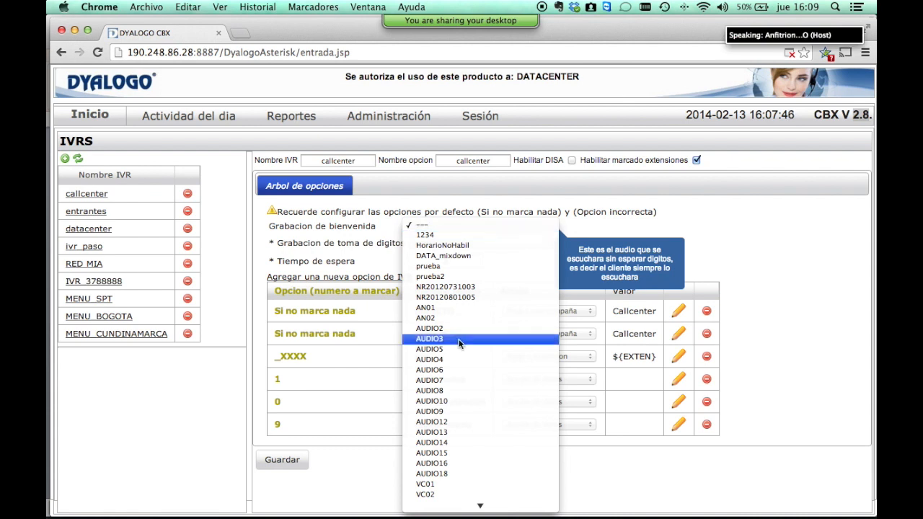
left_click(340, 253)
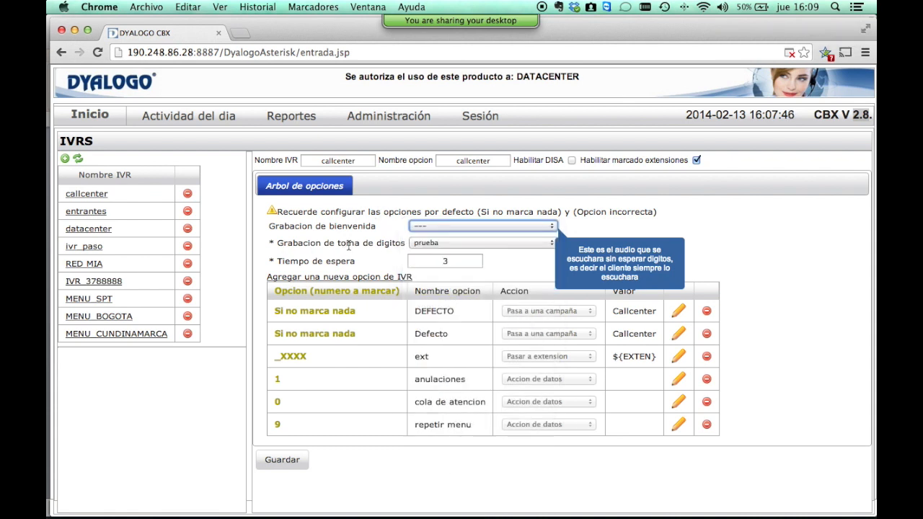
left_click(454, 243)
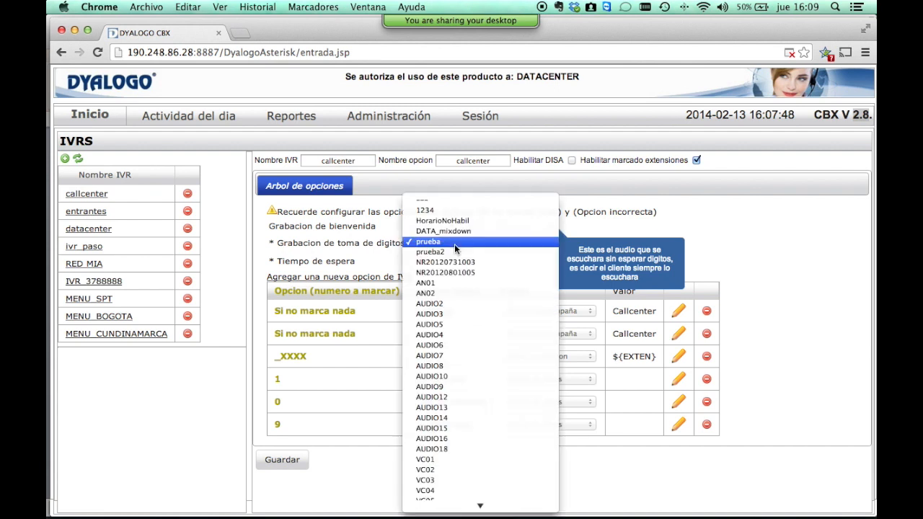
left_click(454, 244)
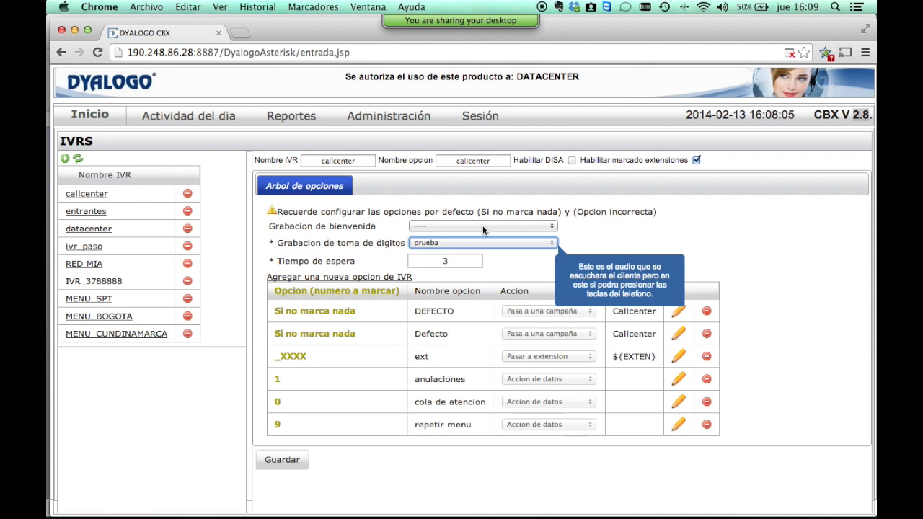
left_click(484, 245)
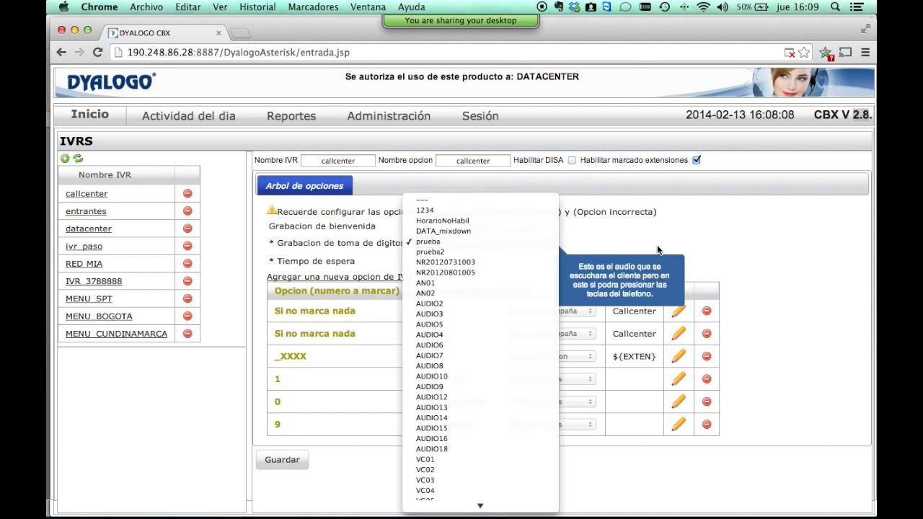
left_click(485, 246)
left_click(472, 259)
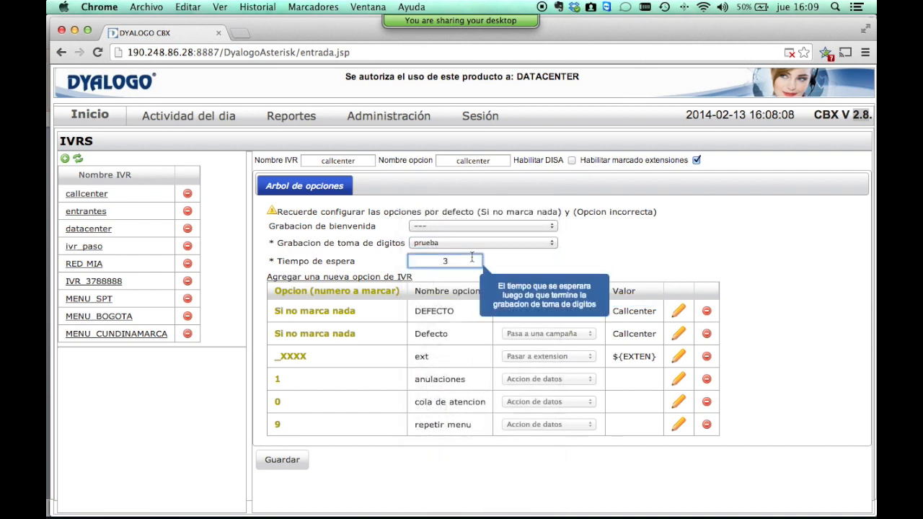
left_click(484, 246)
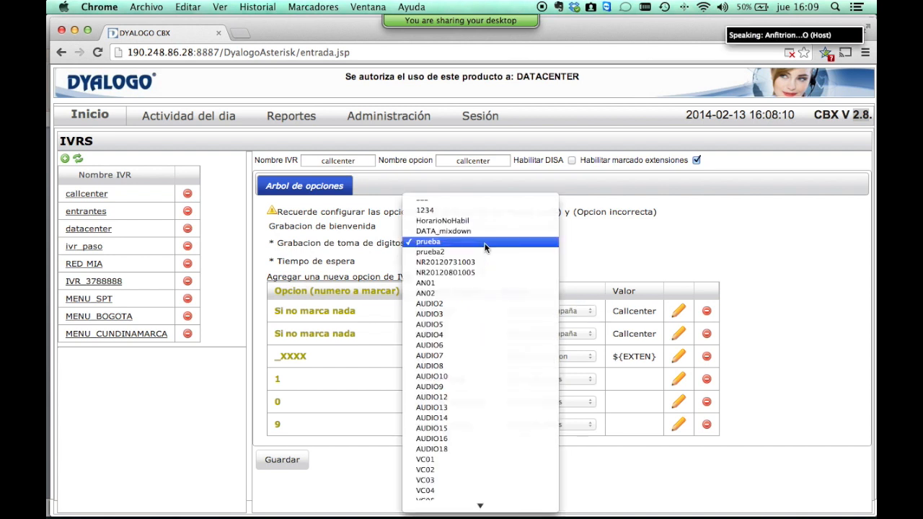
left_click(486, 246)
left_click(475, 264)
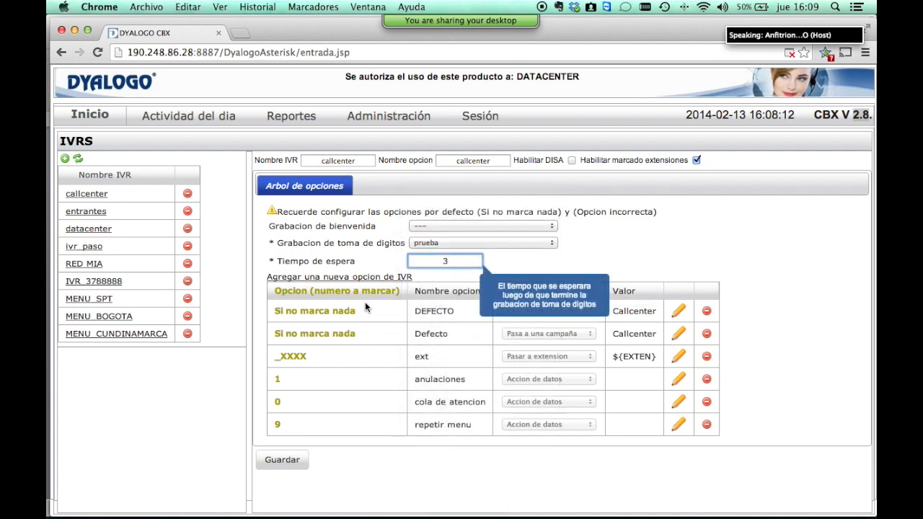
left_click_drag(266, 310, 361, 378)
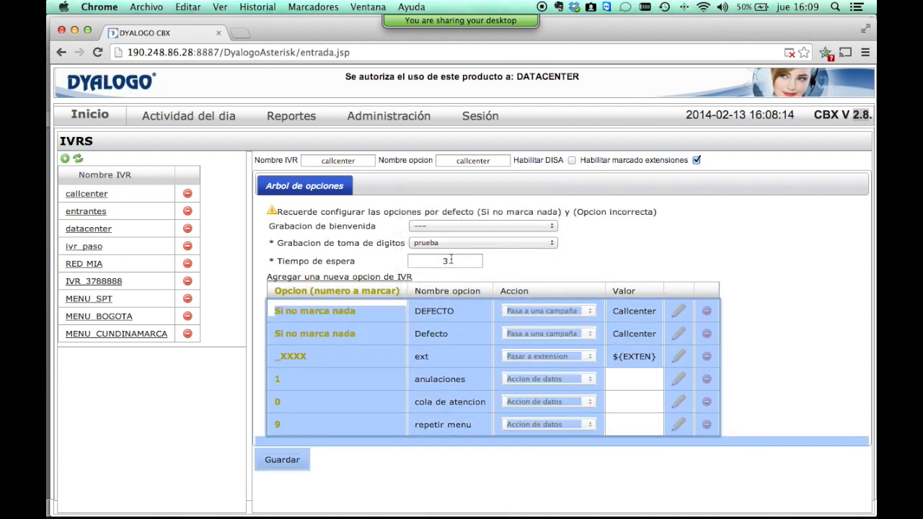
left_click(452, 261)
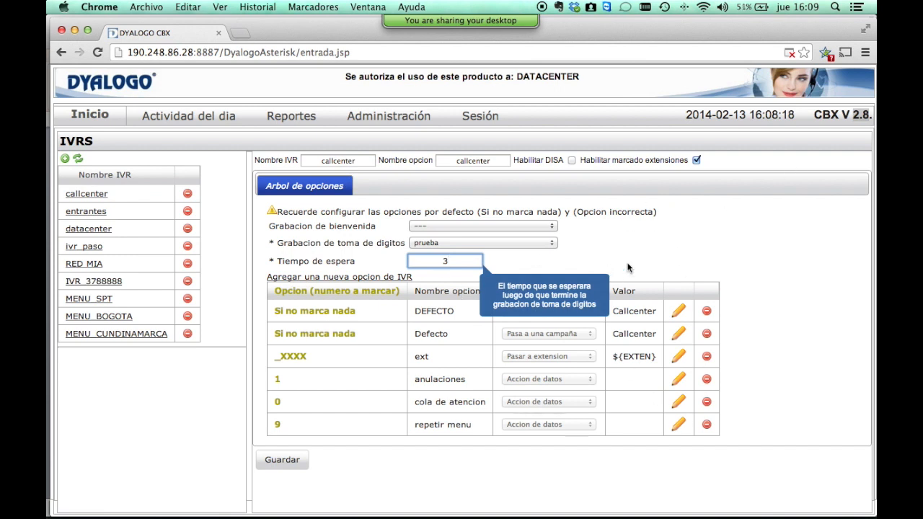
left_click(660, 243)
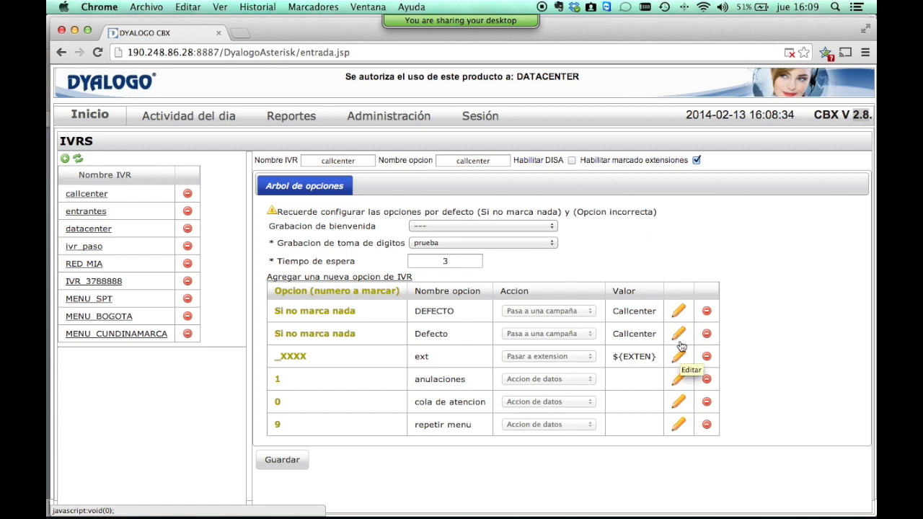
Edit the callcenter IVR's DEFECTO option, changing its dialled option to Otro with number 2000.
left_click(678, 319)
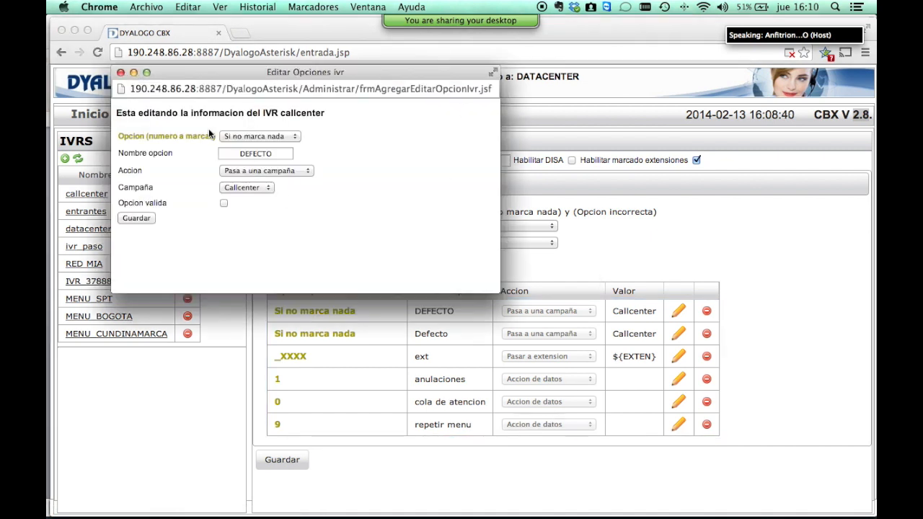
left_click(260, 135)
left_click(260, 135)
left_click(239, 135)
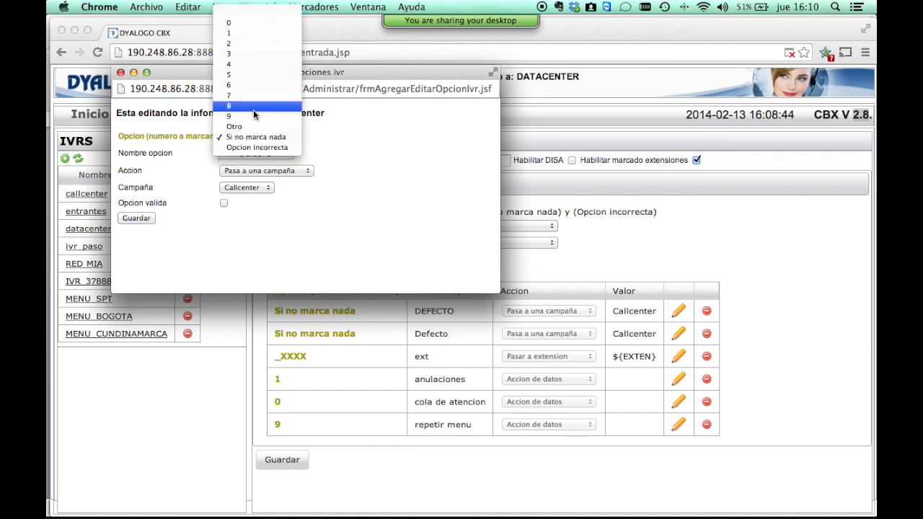
left_click(256, 126)
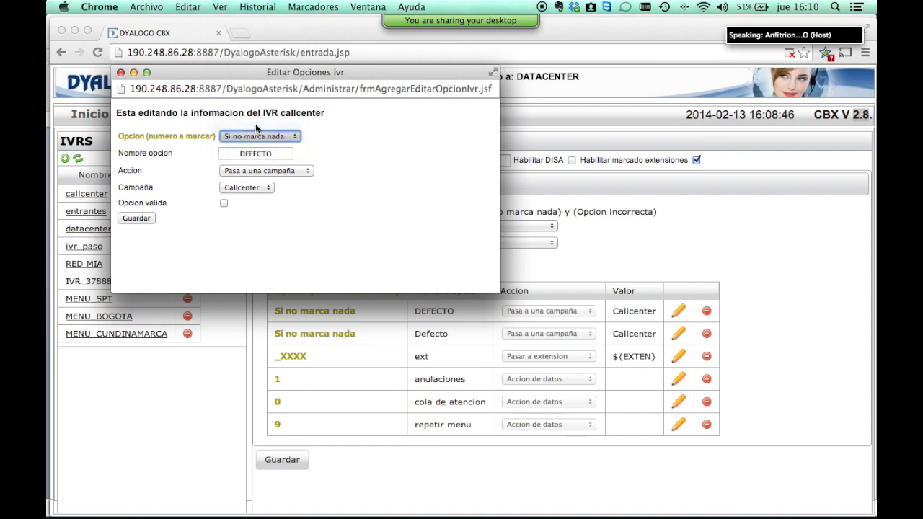
left_click(256, 137)
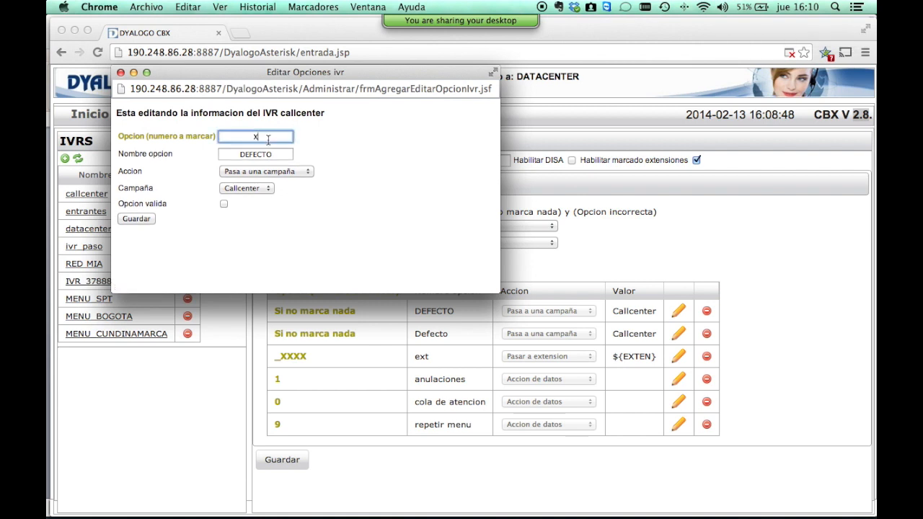
type("2000")
left_click(280, 173)
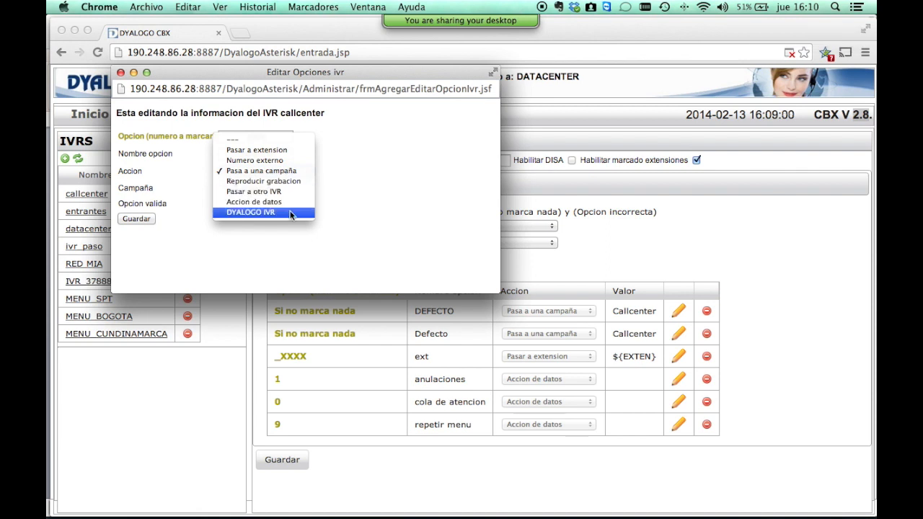
Route the DEFECTO option to an external number over the ETB trunk.
left_click(255, 160)
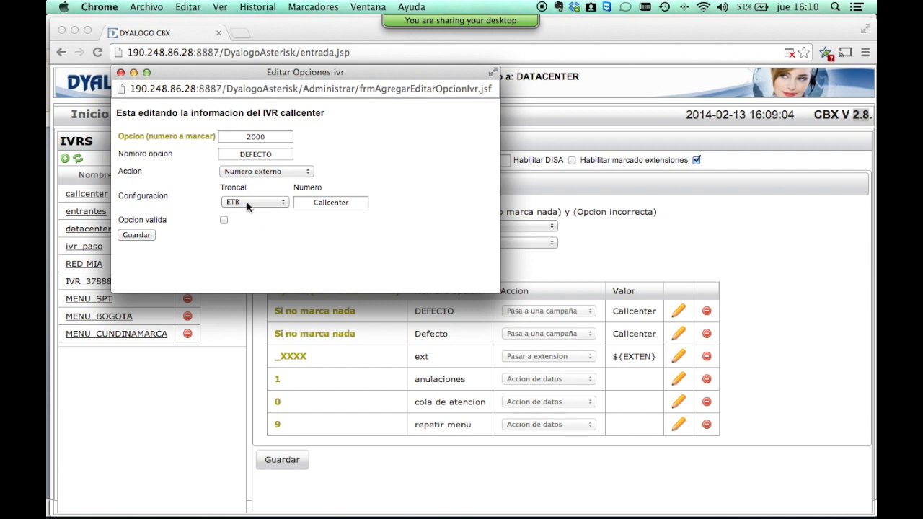
left_click(247, 202)
left_click(323, 203)
double_click(322, 202)
type("23434234")
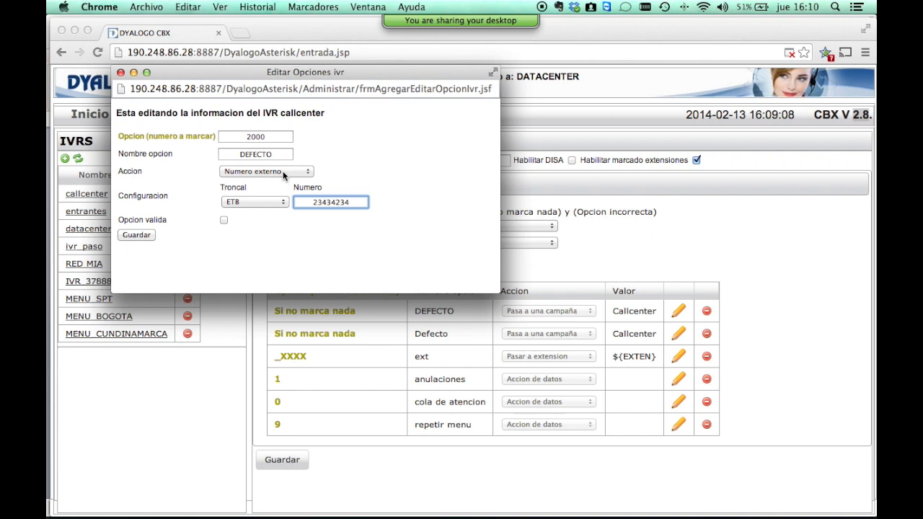
Try the campaign action with Callcenter, then the play-recording action with no recording set.
left_click(282, 172)
left_click(279, 180)
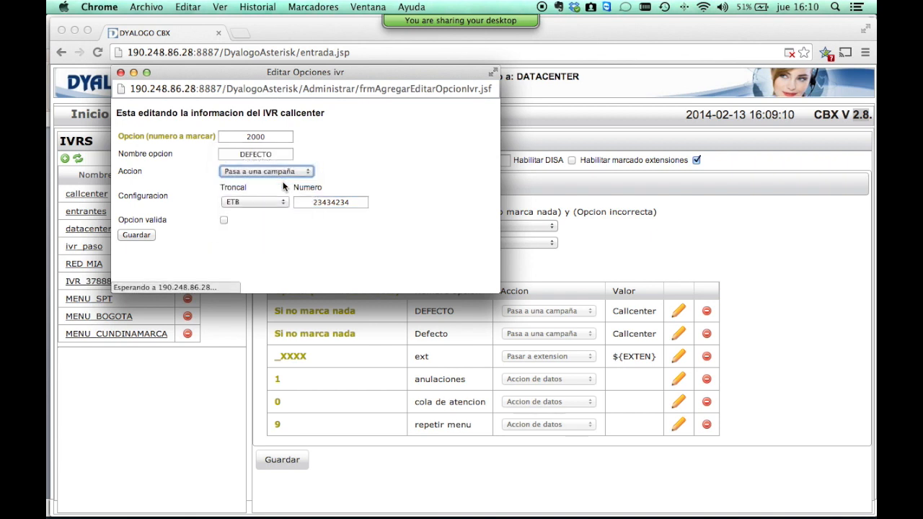
left_click(265, 187)
left_click(265, 188)
left_click(300, 173)
left_click(274, 182)
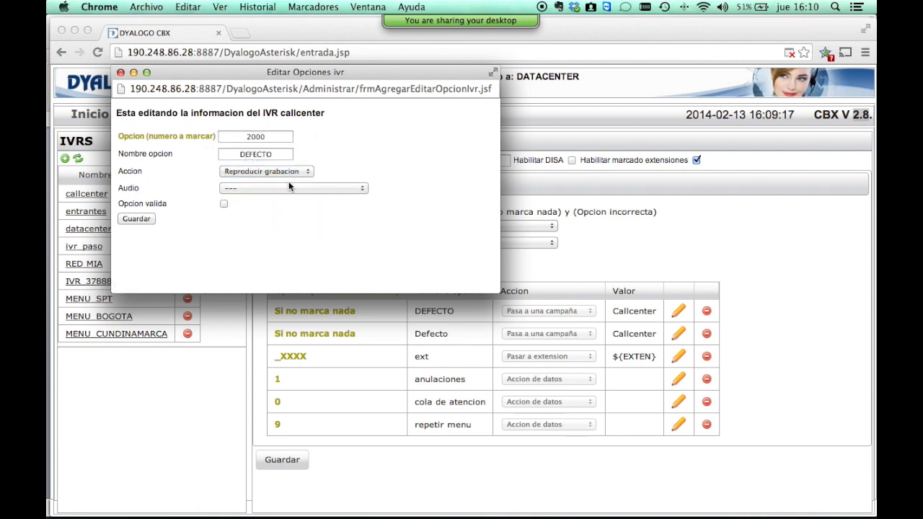
left_click(287, 187)
left_click(324, 171)
After trying the datacenter IVR and a data action, settle on DYALOGO IVR Callcenter and close the editor.
left_click(300, 171)
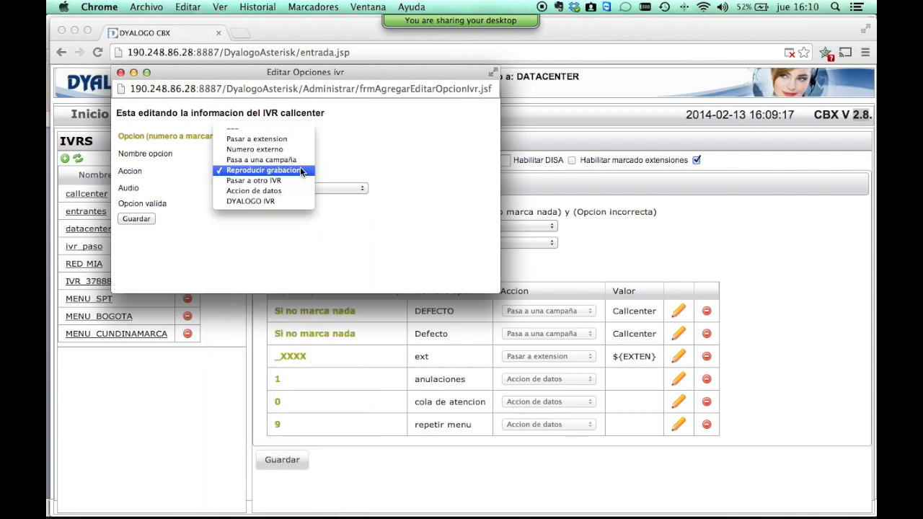
left_click(294, 181)
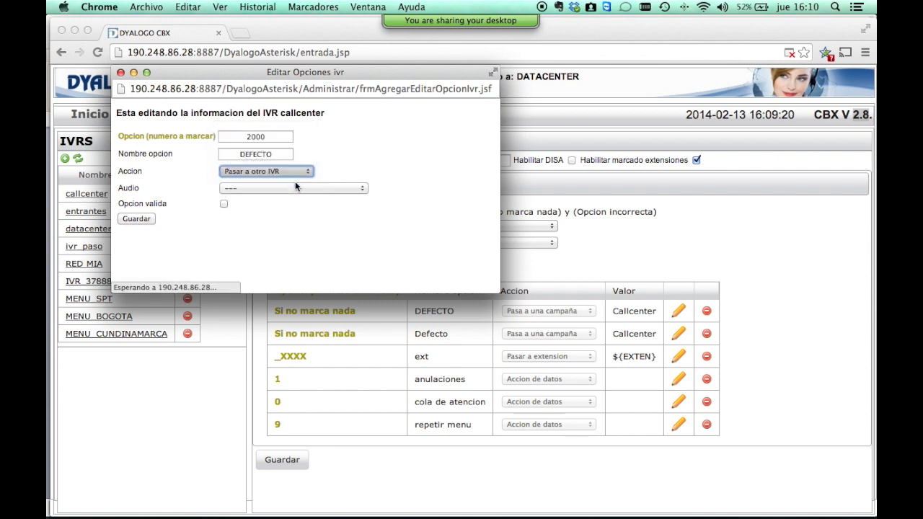
left_click(293, 187)
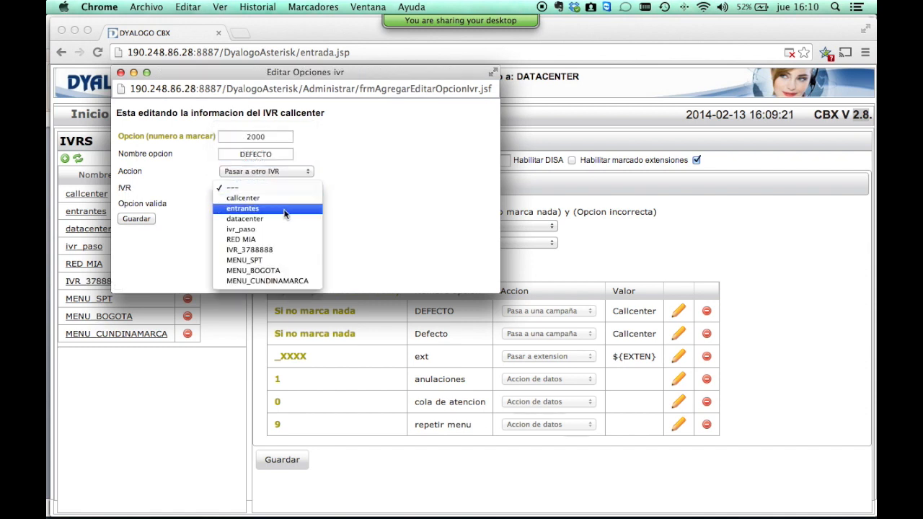
left_click(298, 218)
left_click(302, 169)
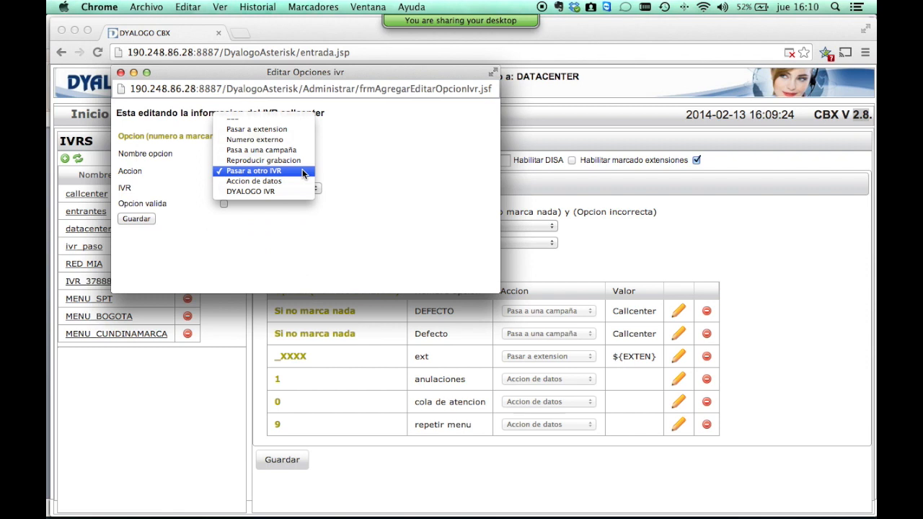
left_click(297, 180)
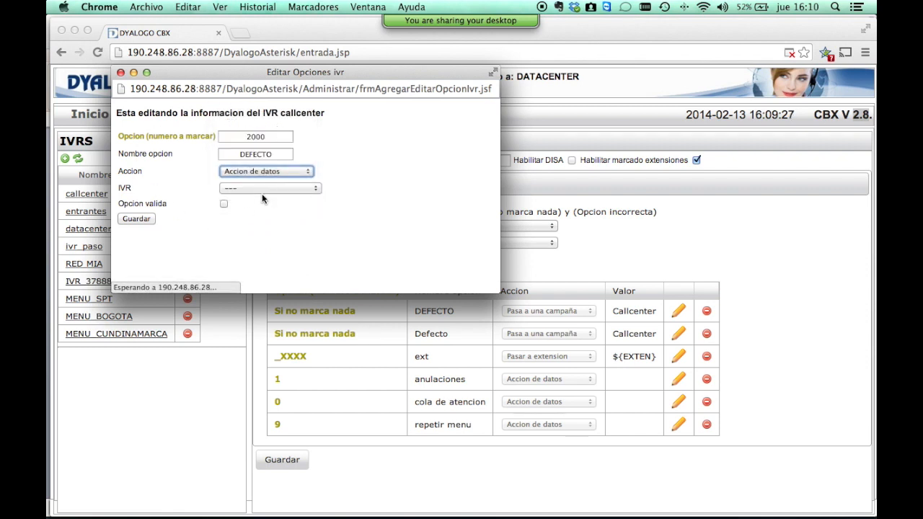
left_click(264, 172)
left_click(264, 180)
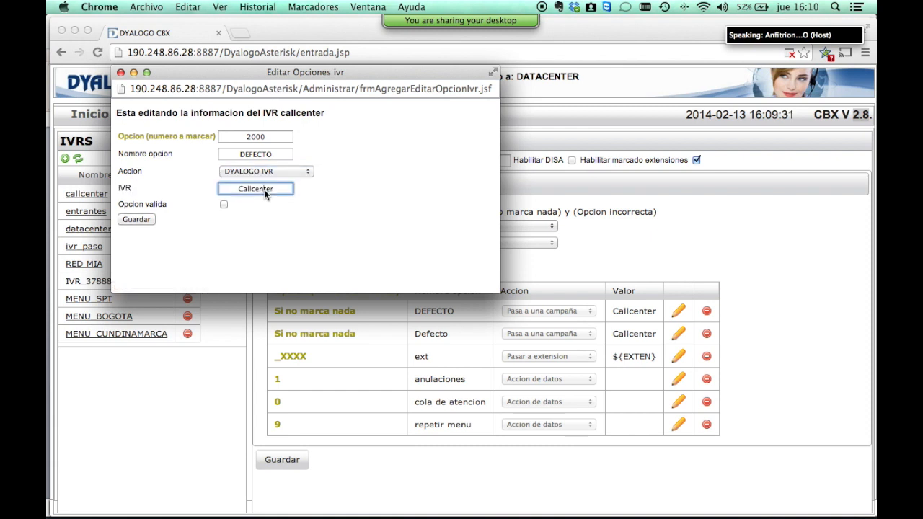
double_click(266, 188)
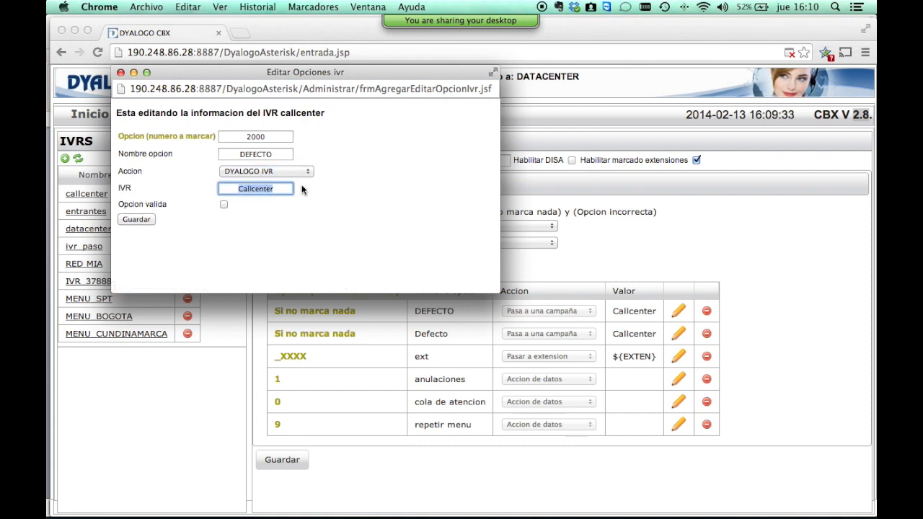
left_click(120, 73)
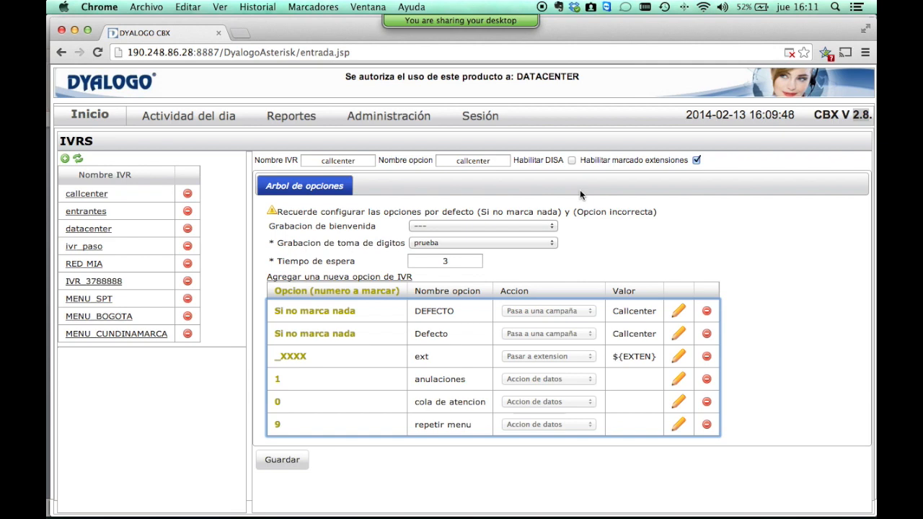
key("super+Tab")
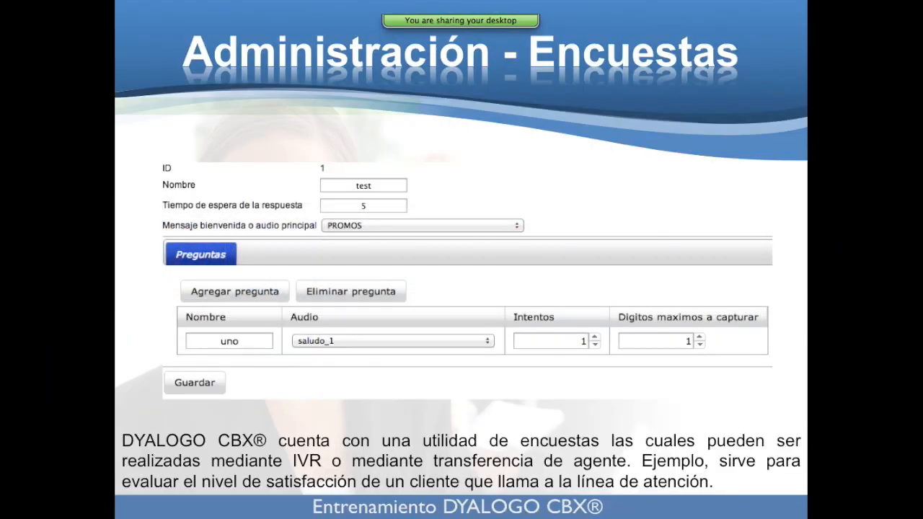
key("Right")
key("Right")
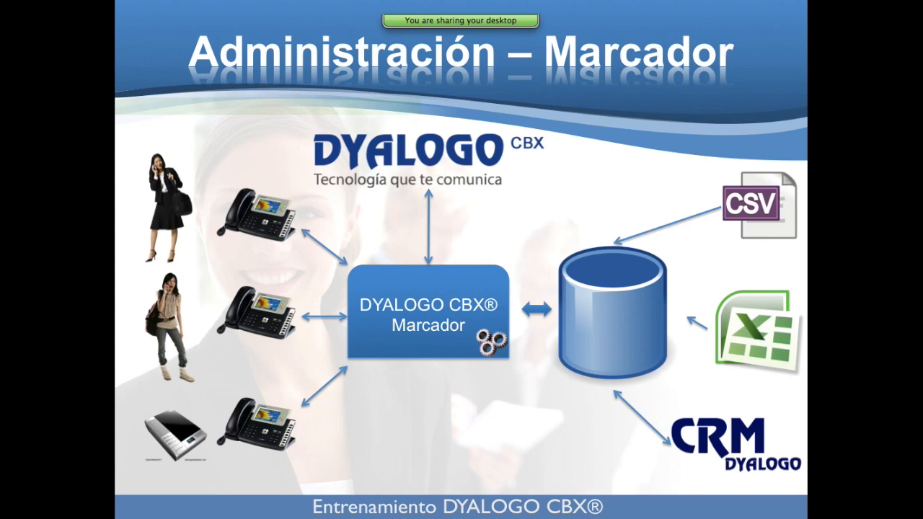
key("Left")
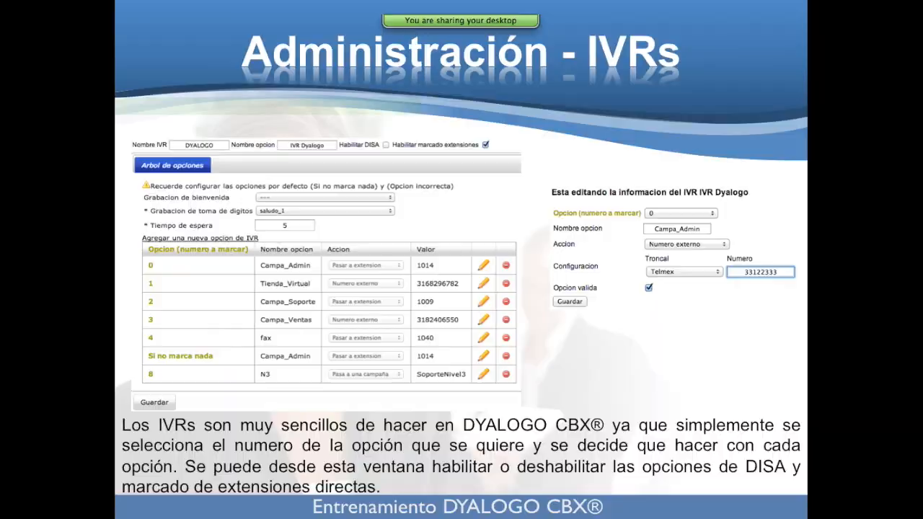
key("super+Tab")
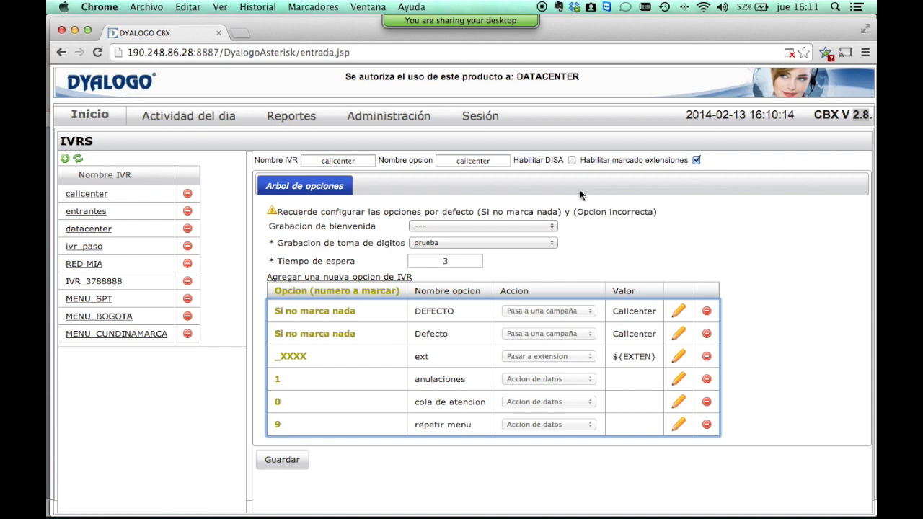
Go to Administración > Extensiones.
mouse_move(389, 119)
left_click(397, 199)
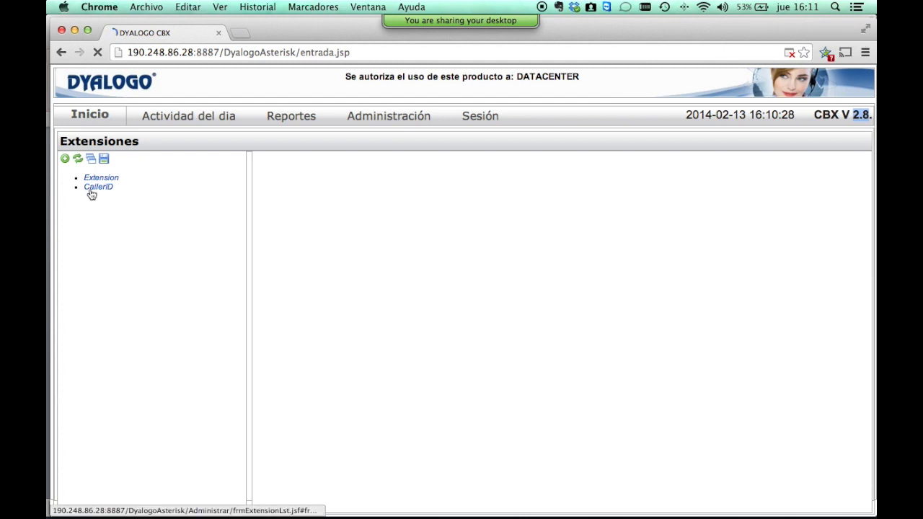
Open extension 1760 and fill in its valid calling number and a four-digit PIN.
left_click(92, 193)
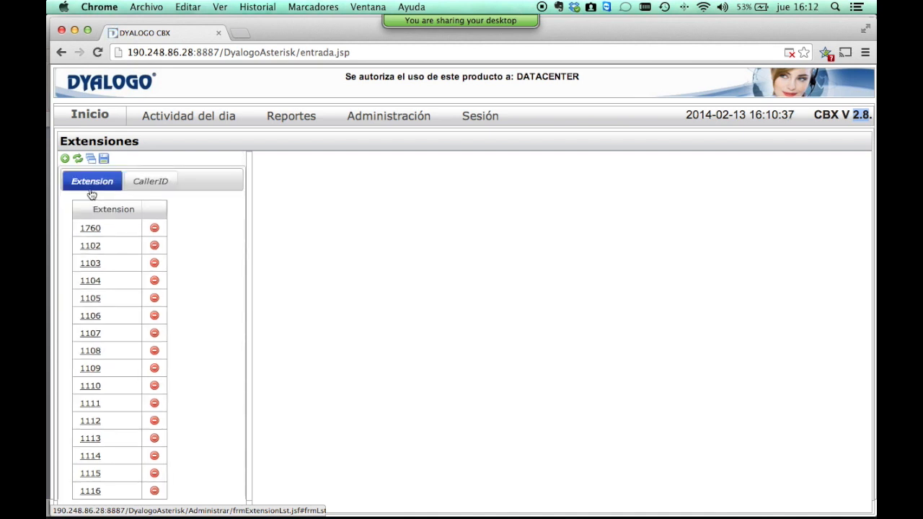
left_click(90, 229)
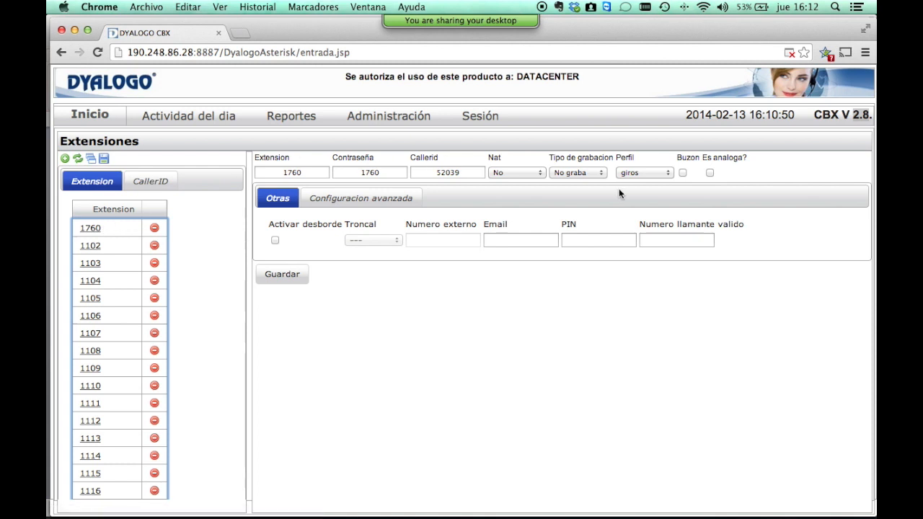
left_click(591, 238)
left_click(676, 242)
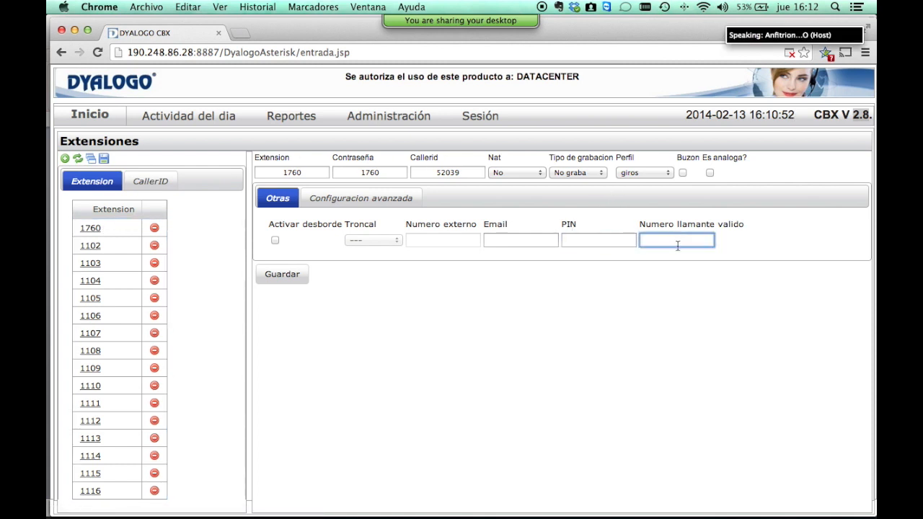
type("31673961")
left_click(610, 240)
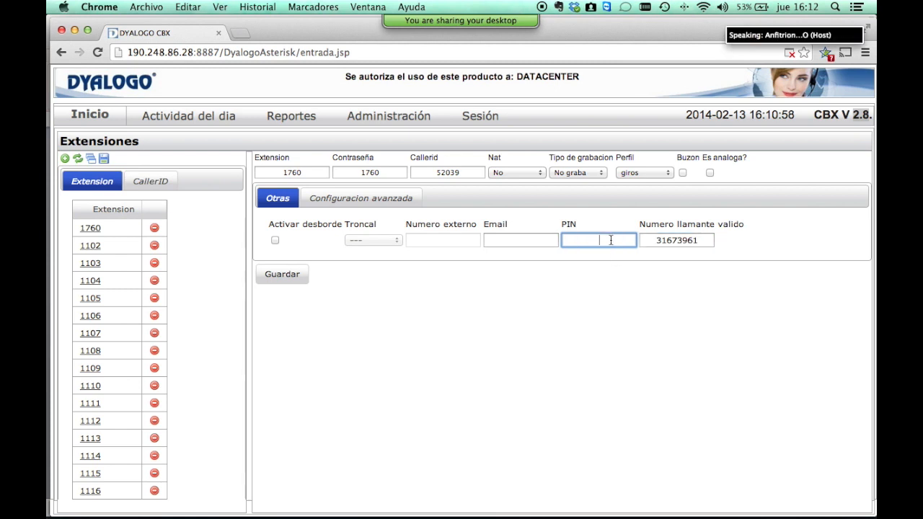
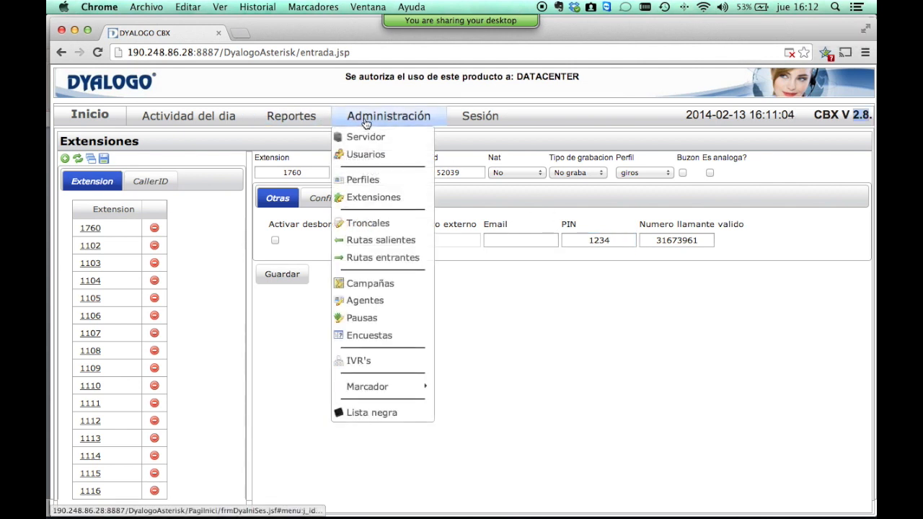
Keep the extension's profile as giros, then enable DISA on the callcenter IVR.
left_click(635, 173)
left_click(635, 173)
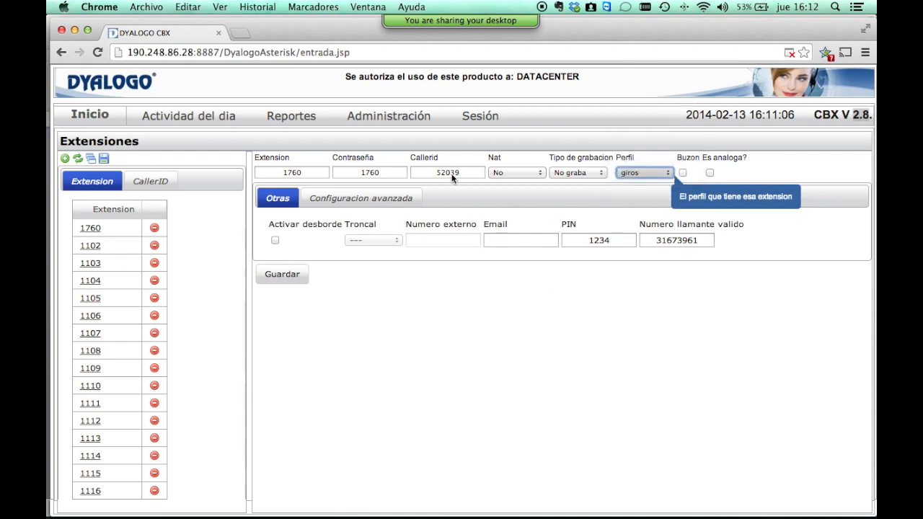
mouse_move(401, 120)
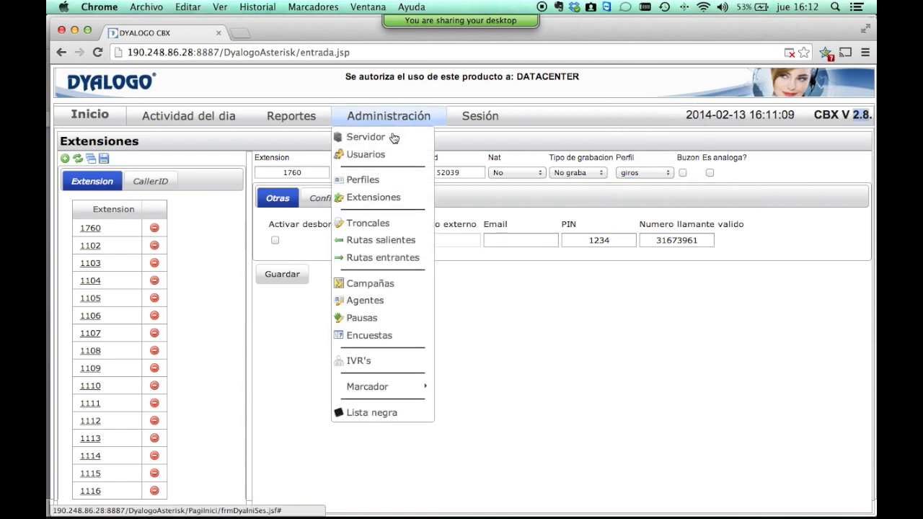
left_click(375, 367)
left_click(92, 196)
left_click(573, 161)
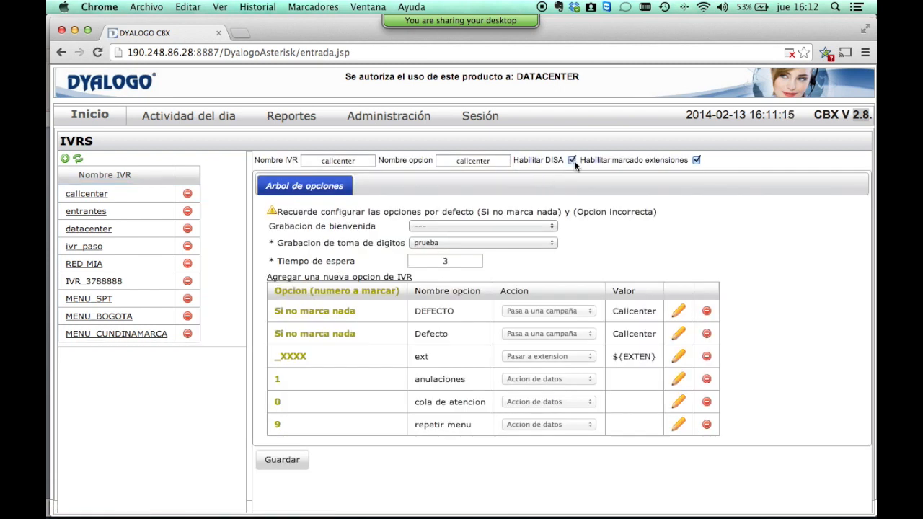
left_click_drag(272, 242, 401, 248)
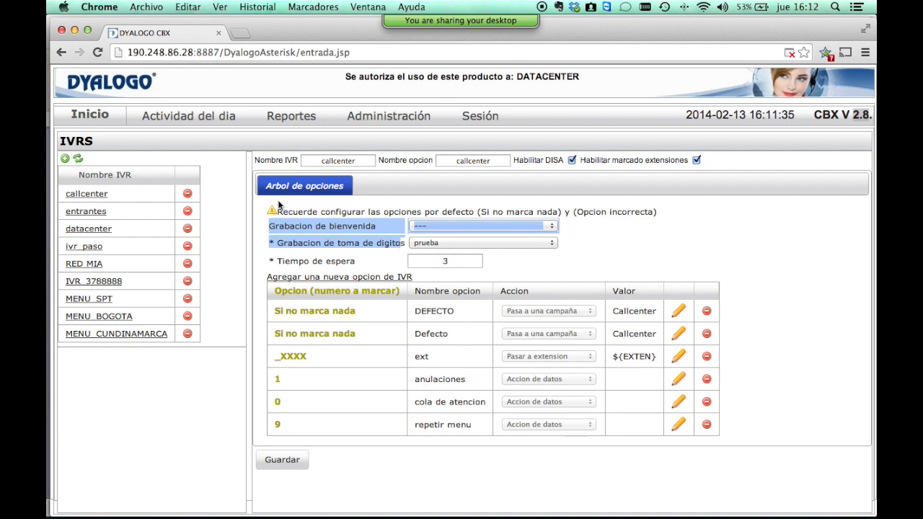
Open the dialer campaigns page under Administración > Marcador > Campañas.
mouse_move(389, 120)
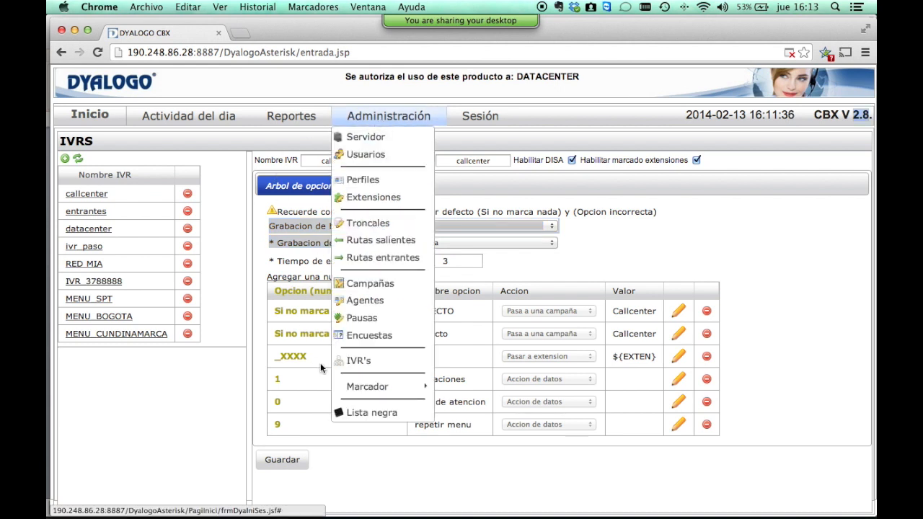
mouse_move(394, 399)
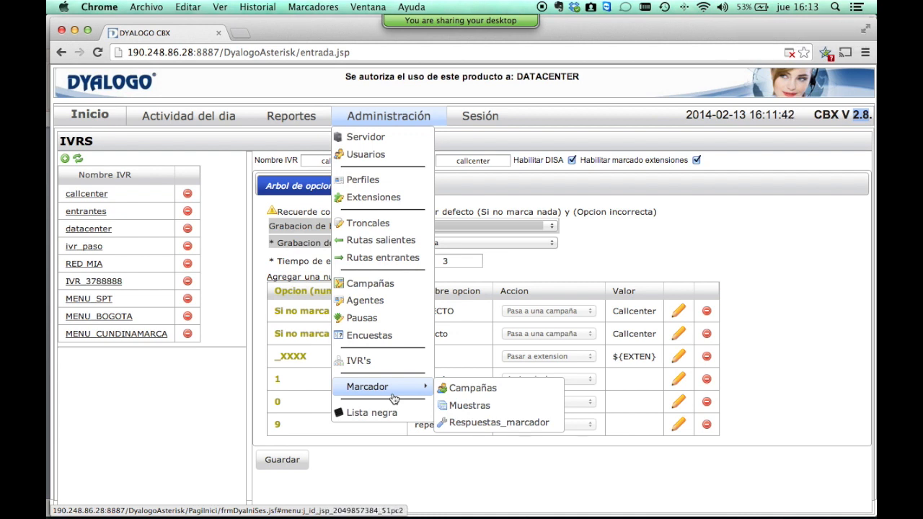
left_click(472, 388)
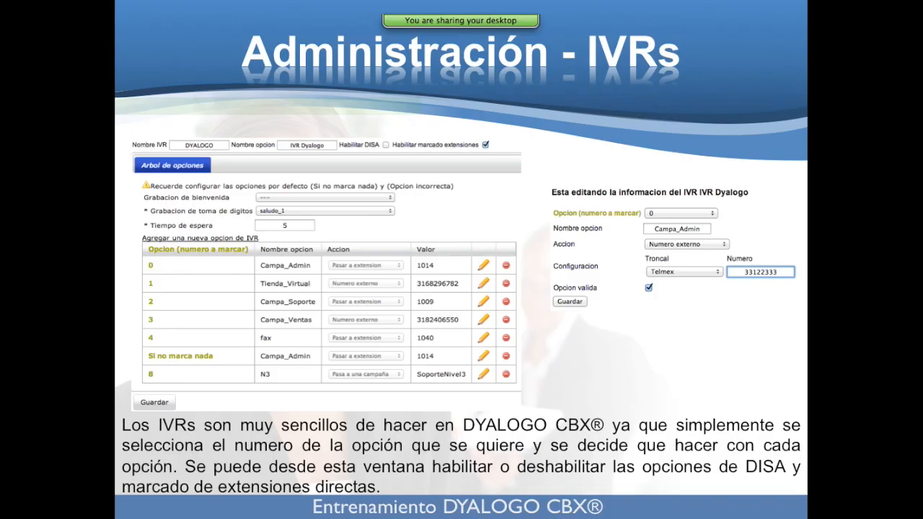
Advance the slideshow to the Administración – Marcador dialer diagram slide.
key("Right")
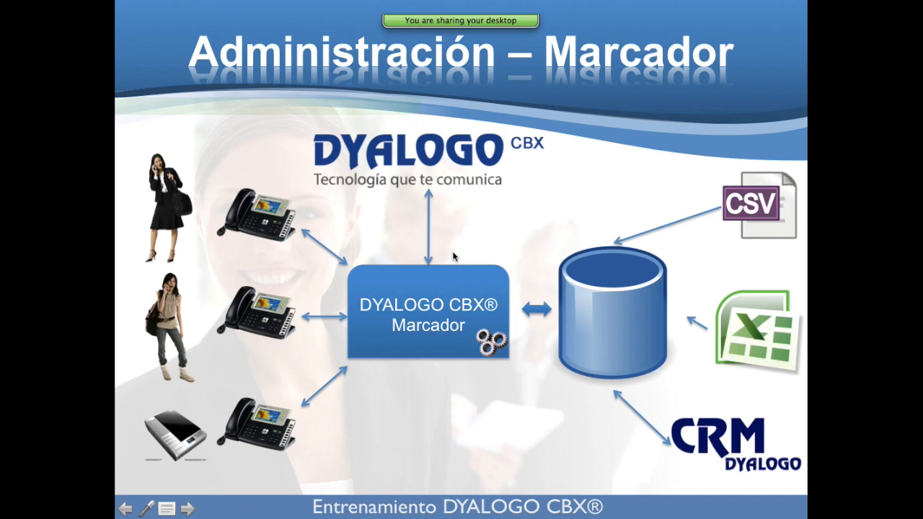
Back in the CBX admin page, start a new dialer campaign named DEMO.
key("super+Tab")
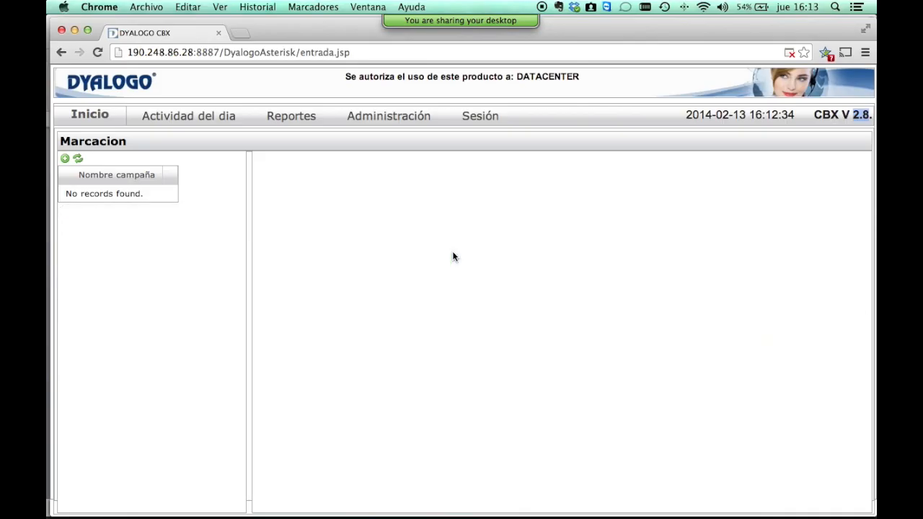
left_click(64, 160)
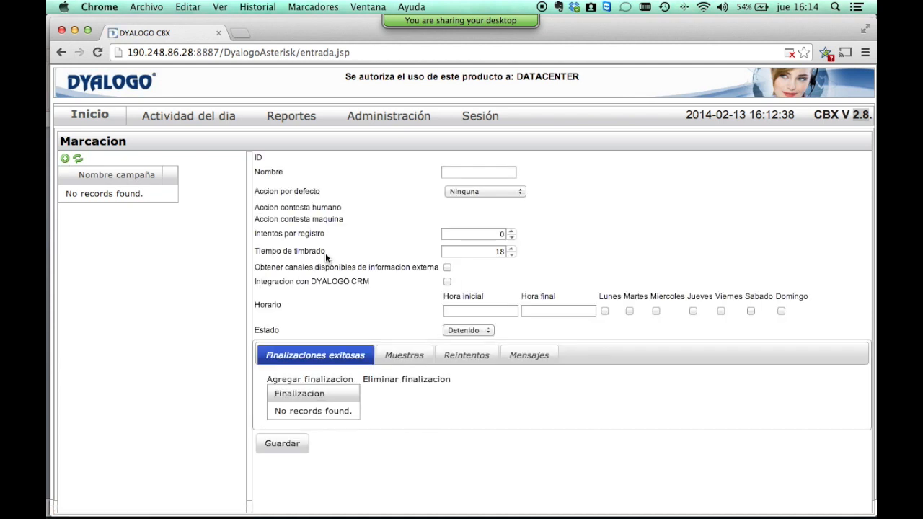
left_click(476, 172)
type("DEMO")
Try the default action Campaña with target Callcenter, then reset it to Ninguna.
left_click(504, 191)
left_click(496, 210)
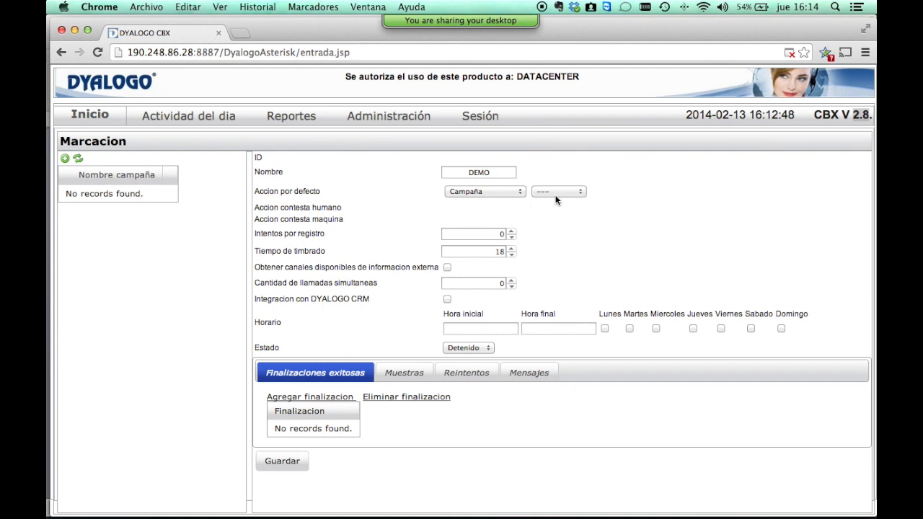
left_click(558, 192)
left_click(559, 200)
left_click(562, 191)
left_click(501, 188)
left_click(492, 191)
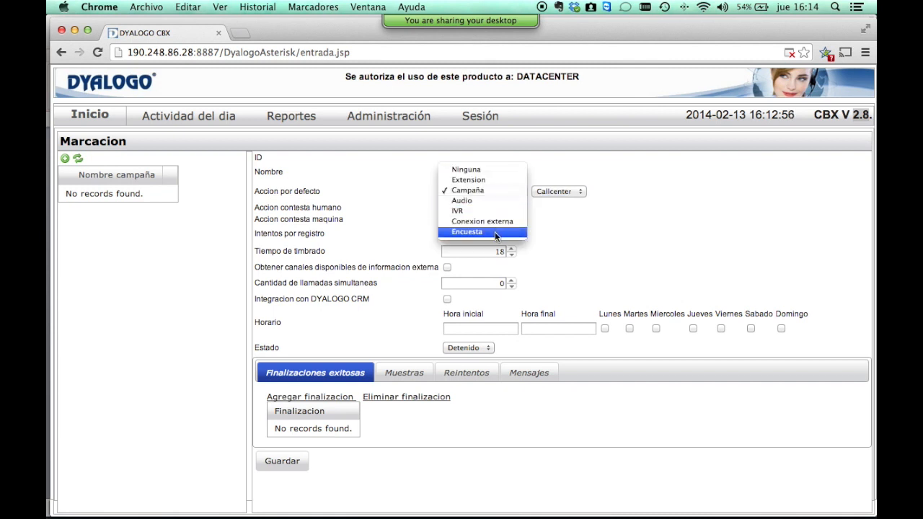
left_click(490, 170)
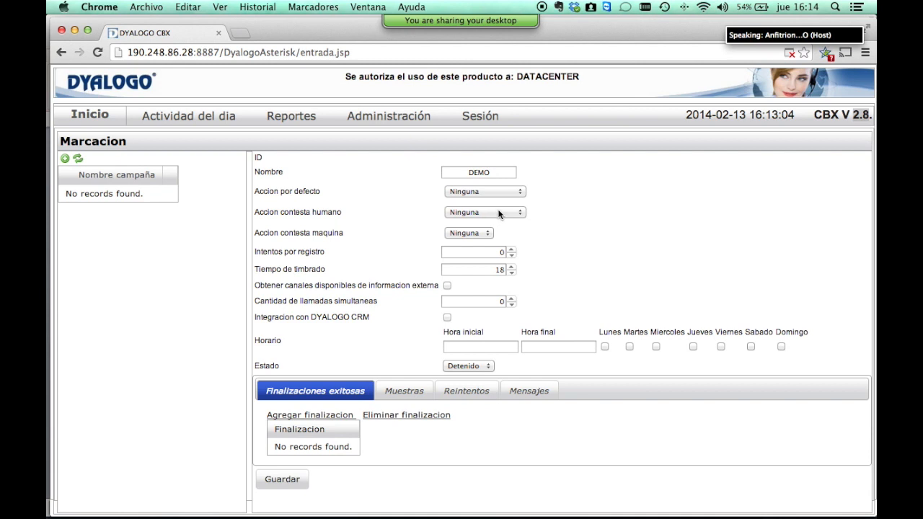
Make human-answered calls run the test survey.
left_click(499, 213)
left_click(504, 274)
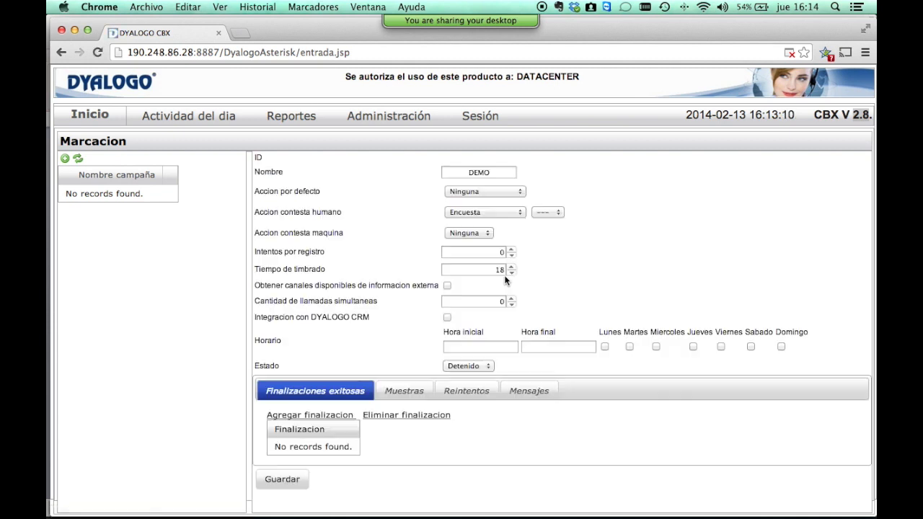
left_click(542, 212)
left_click(548, 221)
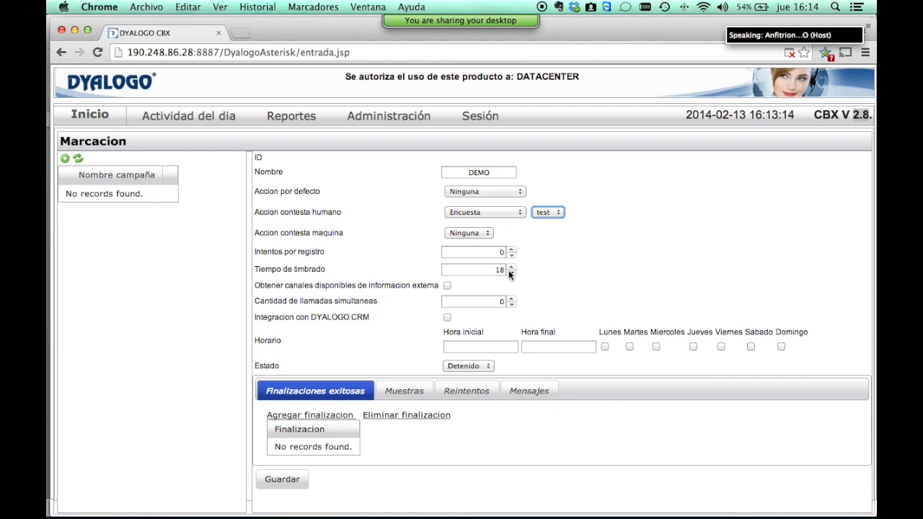
Set the machine-answer action to Ninguna and attempts per record to 3.
left_click(469, 233)
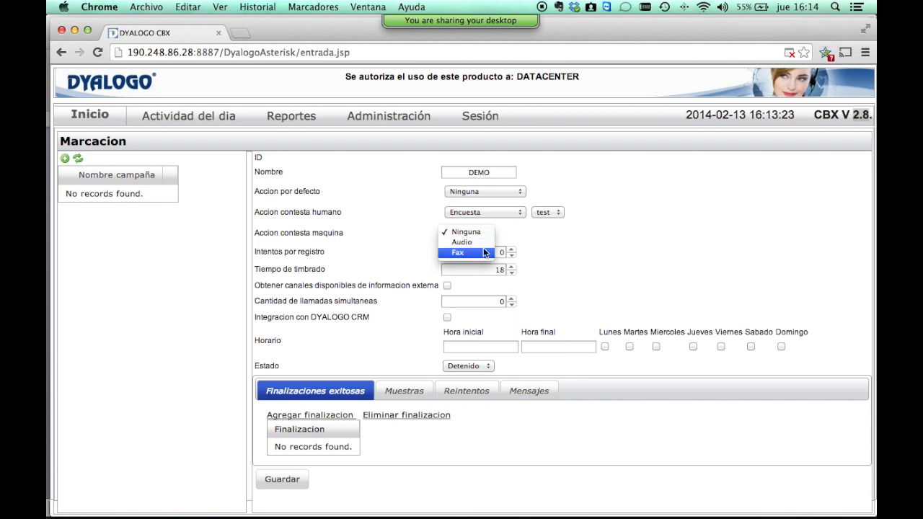
left_click(466, 232)
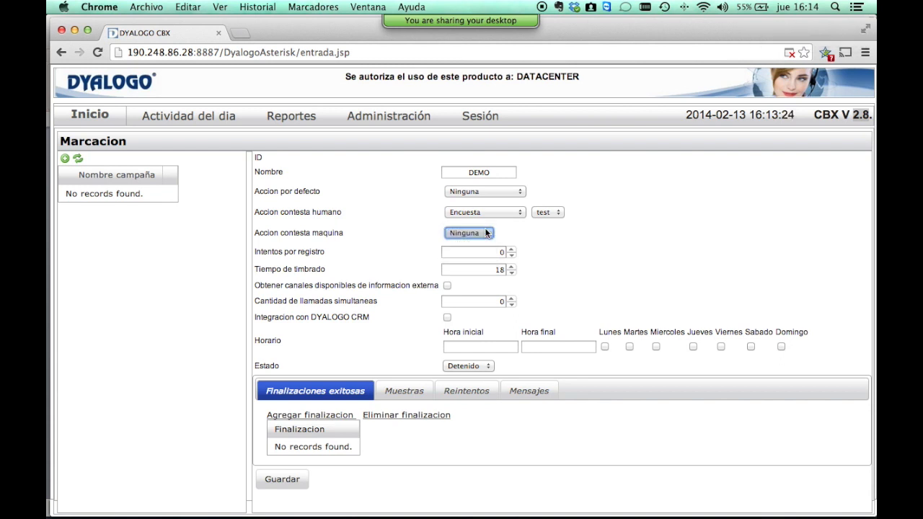
left_click(500, 251)
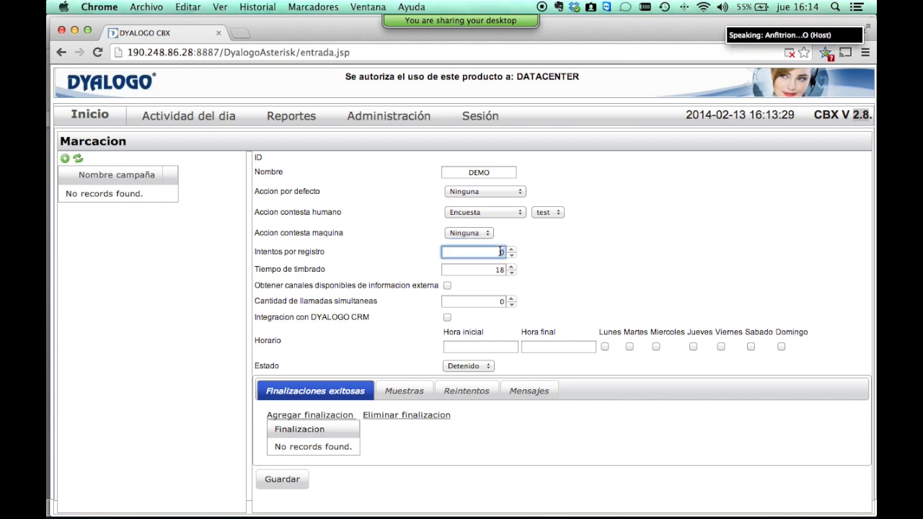
type("3")
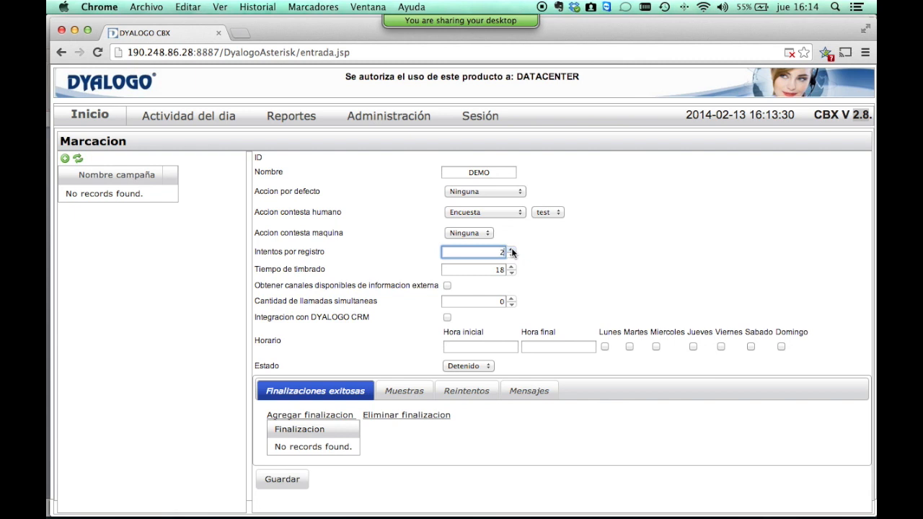
key("Tab")
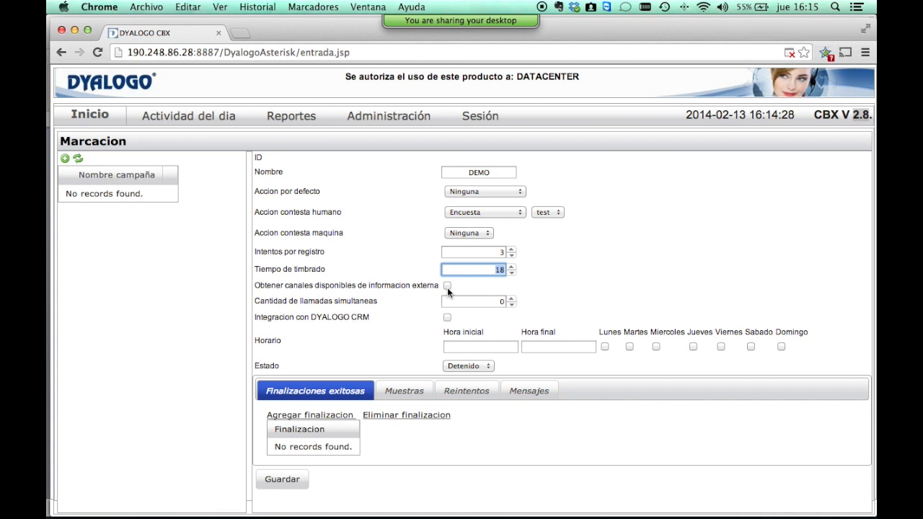
Raise the simultaneous calls limit to 4 and point out the DYALOGO CRM integration option.
left_click(415, 288)
left_click(474, 303)
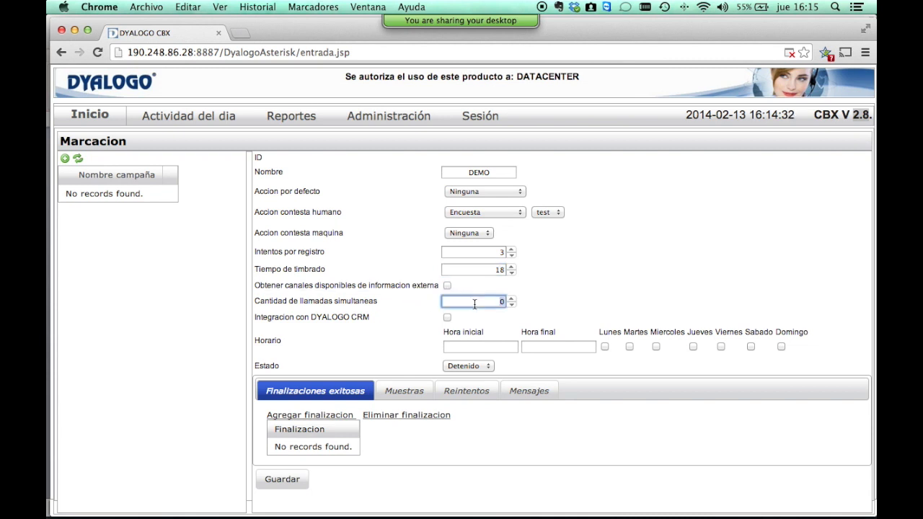
left_click(511, 299)
left_click(511, 299)
left_click(512, 300)
left_click(511, 299)
left_click_drag(258, 318, 388, 316)
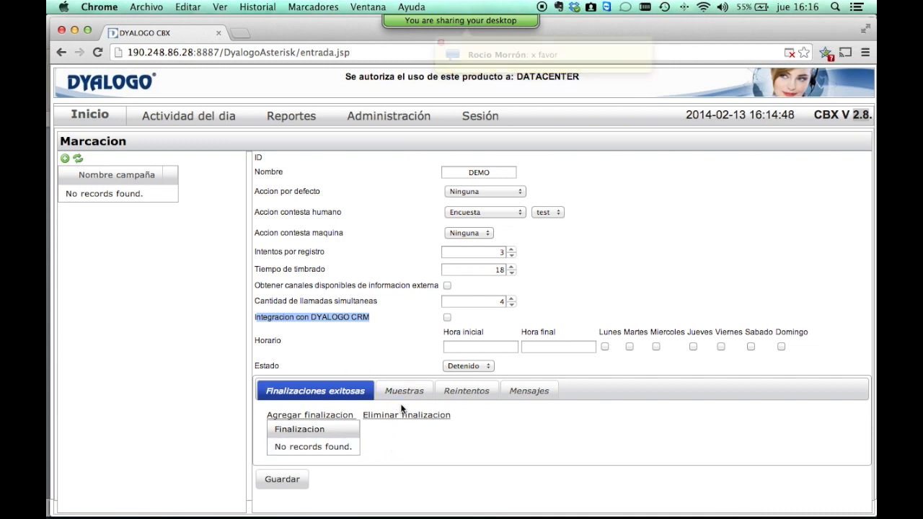
mouse_move(477, 22)
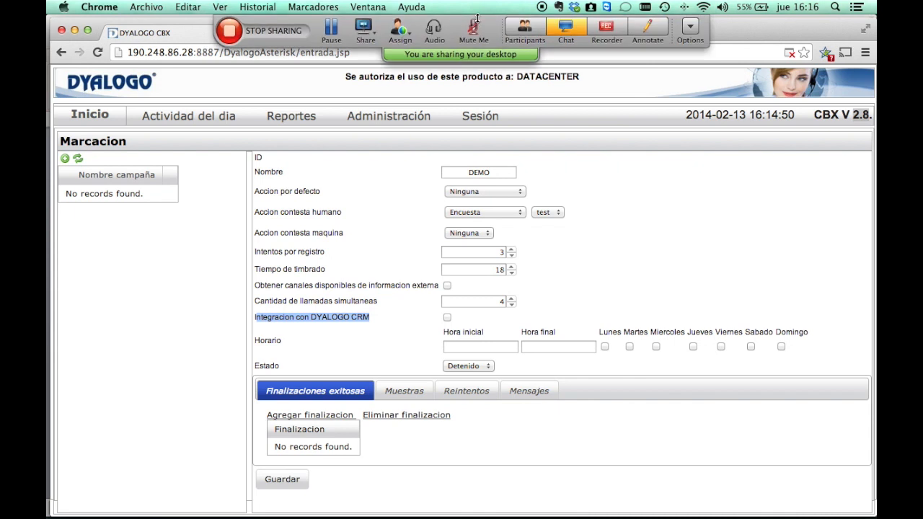
Privately reply 'Hasta mañana lo sabremos' to the asking participant in WebEx chat, then close it.
left_click(566, 27)
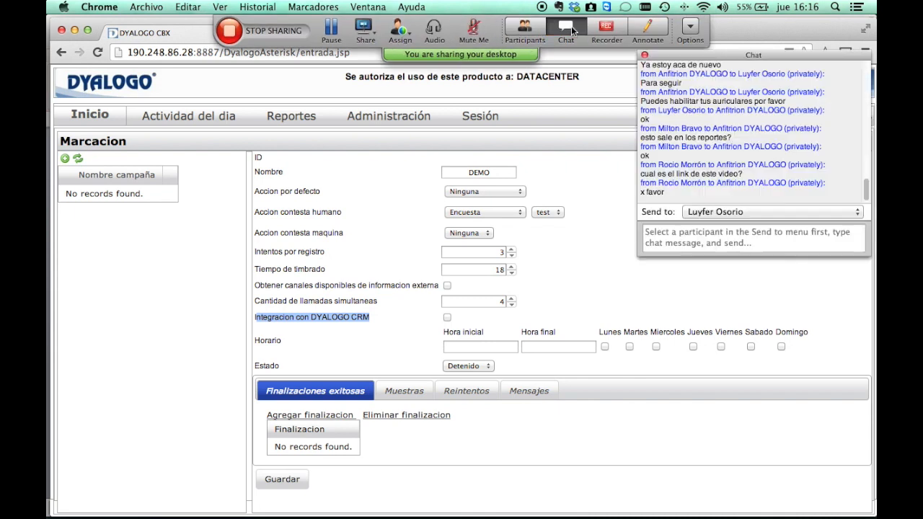
left_click(714, 212)
left_click(725, 234)
type("Cuand")
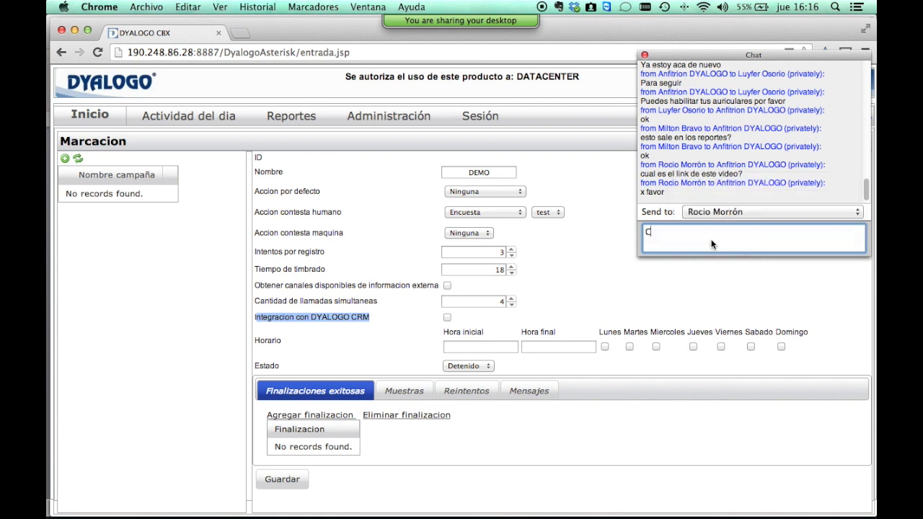
key("BackSpace")
key("BackSpace")
key("BackSpace")
key("BackSpace")
key("BackSpace")
type("Ma")
key("BackSpace")
key("BackSpace")
type("Hasta mañana lo")
type("bremos")
key("Return")
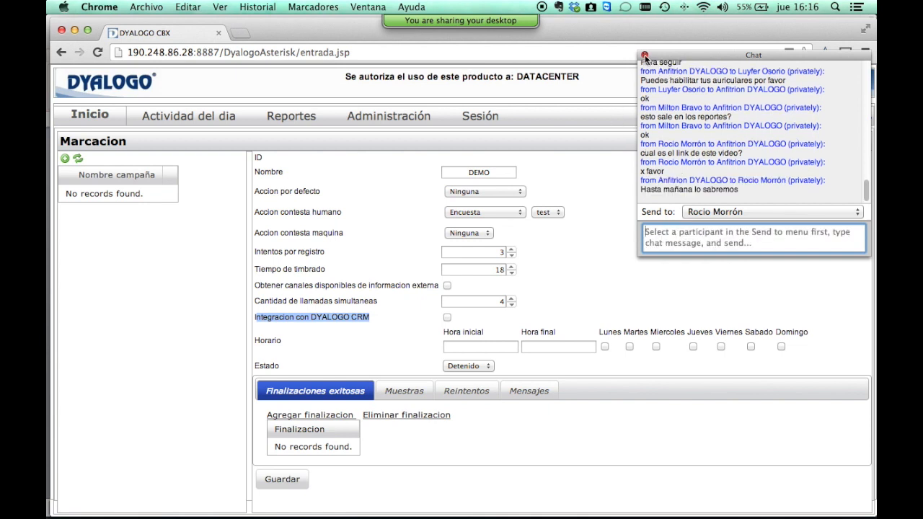
left_click(645, 54)
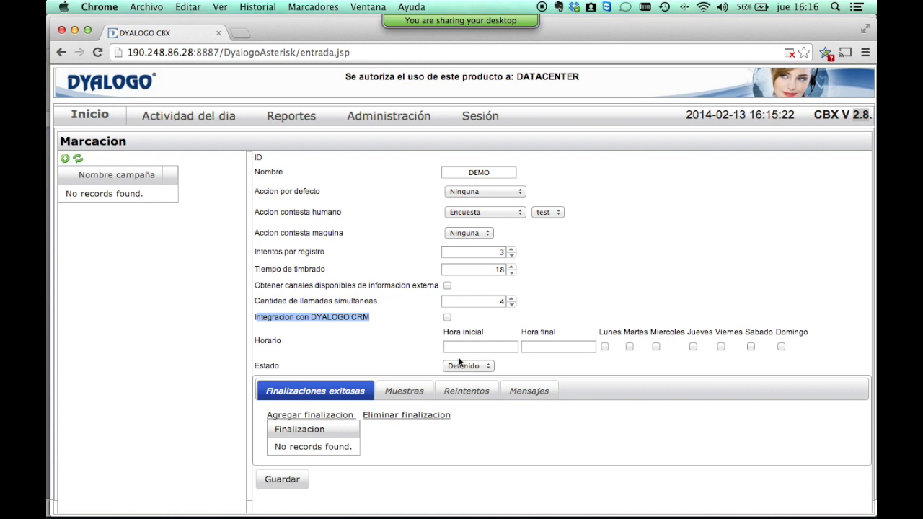
Set the campaign hours from 12:00:00 to 13:00:00.
left_click(460, 348)
type("120000")
left_click(546, 348)
type("130000")
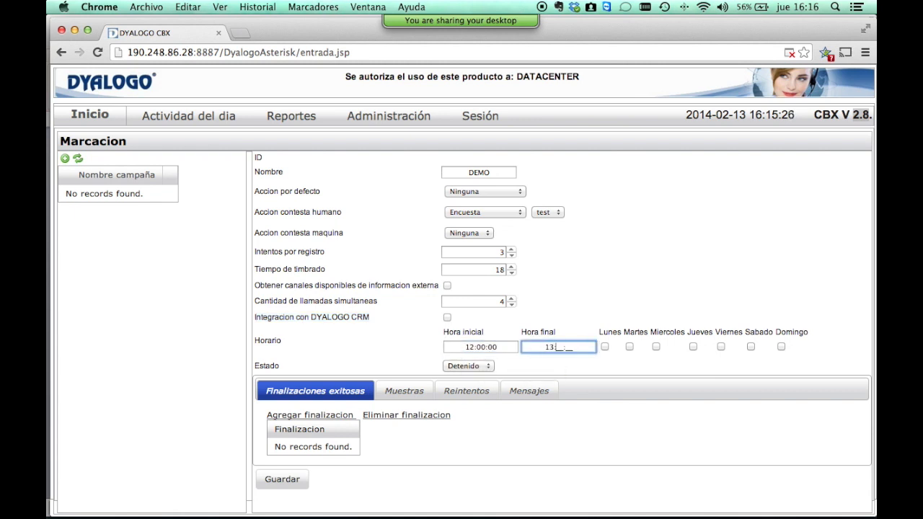
Check Lunes, Miercoles, Viernes and Domingo as dialing days.
key("Tab")
key("space")
key("Tab")
key("Tab")
key("space")
key("Tab")
key("Tab")
key("space")
key("Tab")
key("Tab")
key("space")
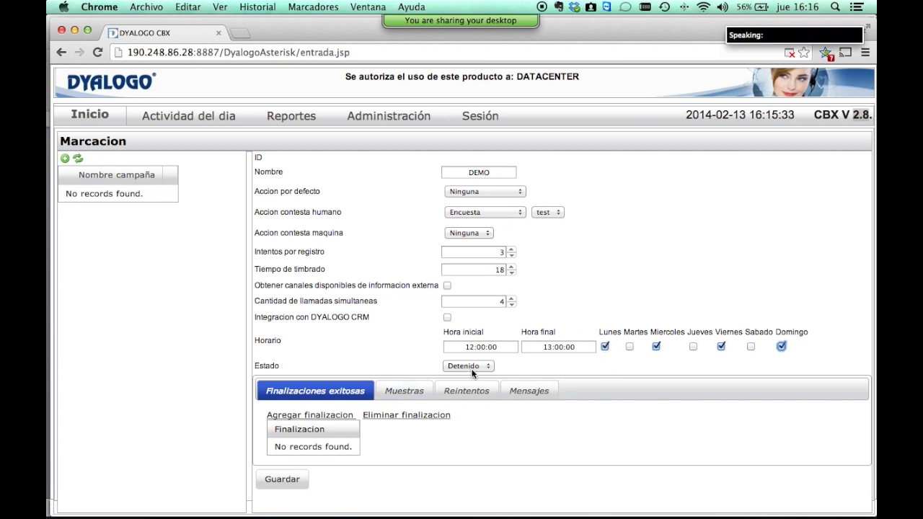
Keep the status at Detenido and add a blank successful-finalization row.
left_click(471, 369)
left_click(524, 366)
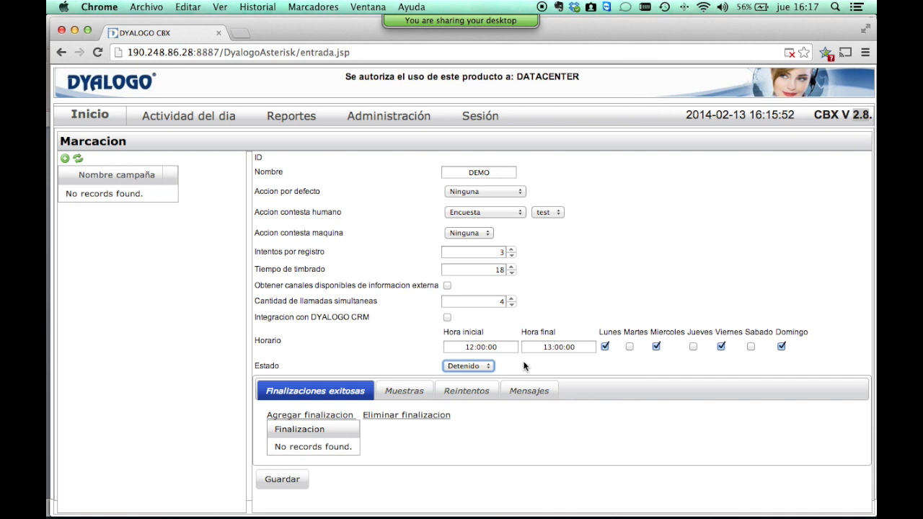
left_click(310, 416)
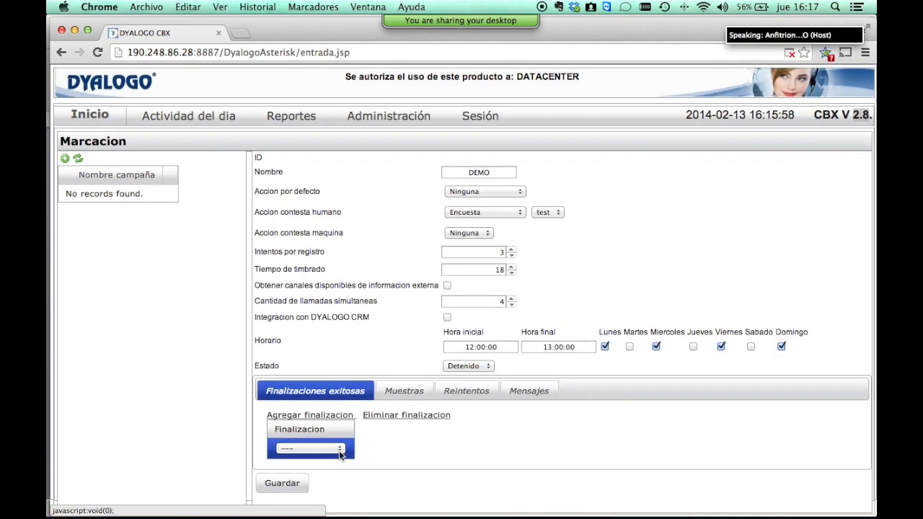
Set the successful finalization outcome to Maquina.
left_click(338, 453)
scroll(338, 454, "down", 5)
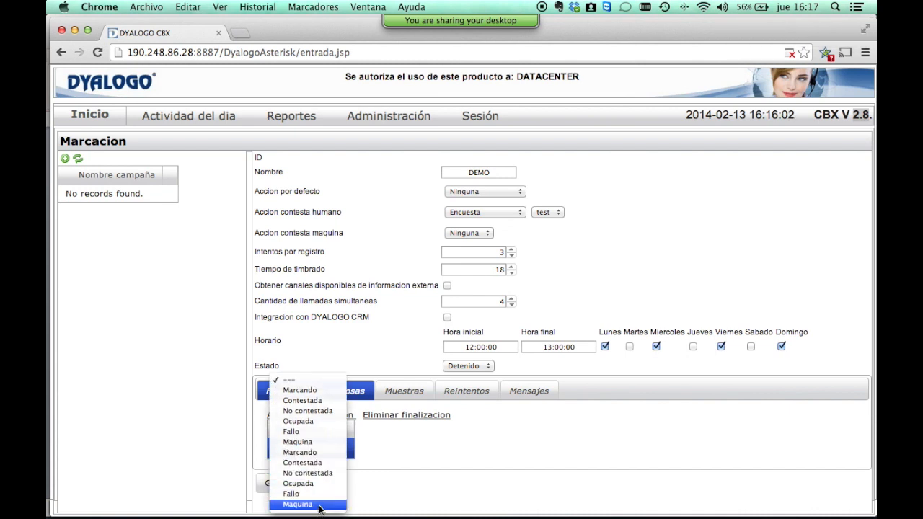
left_click(329, 447)
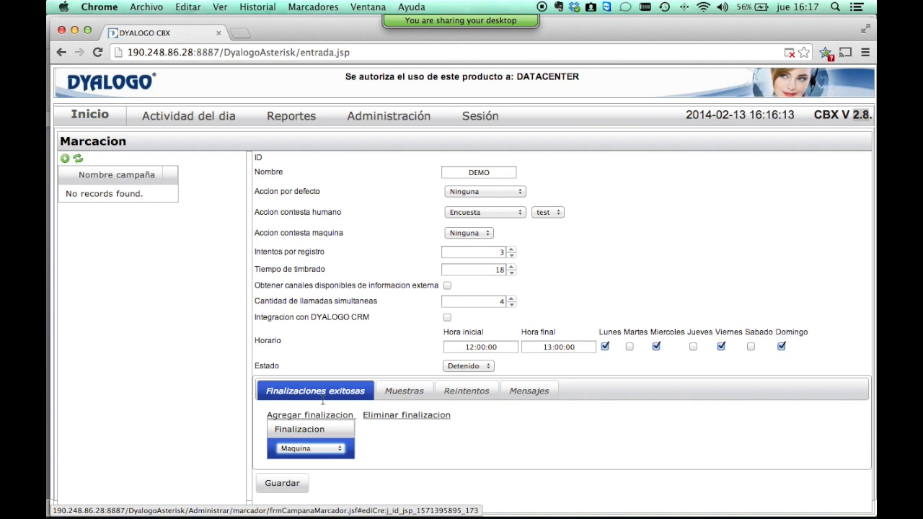
Review the Muestras section, then show the still-empty Reintentos section.
left_click(416, 386)
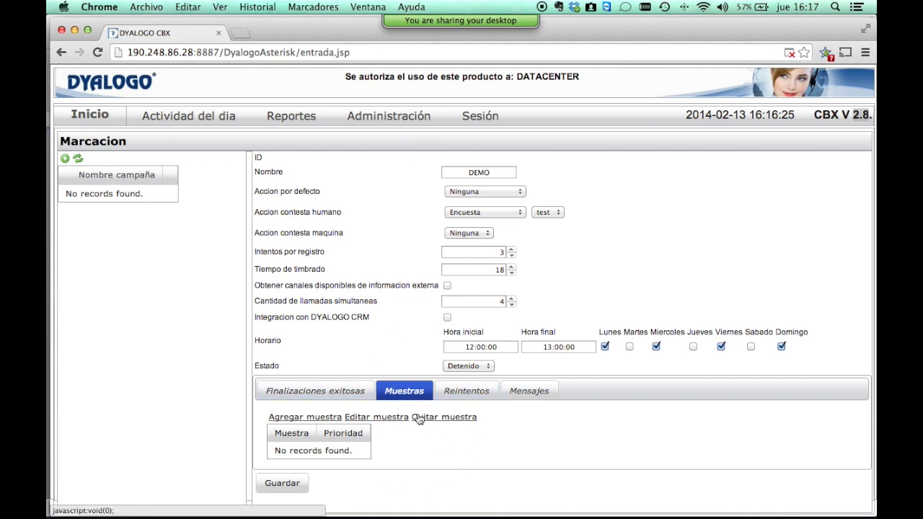
left_click(461, 392)
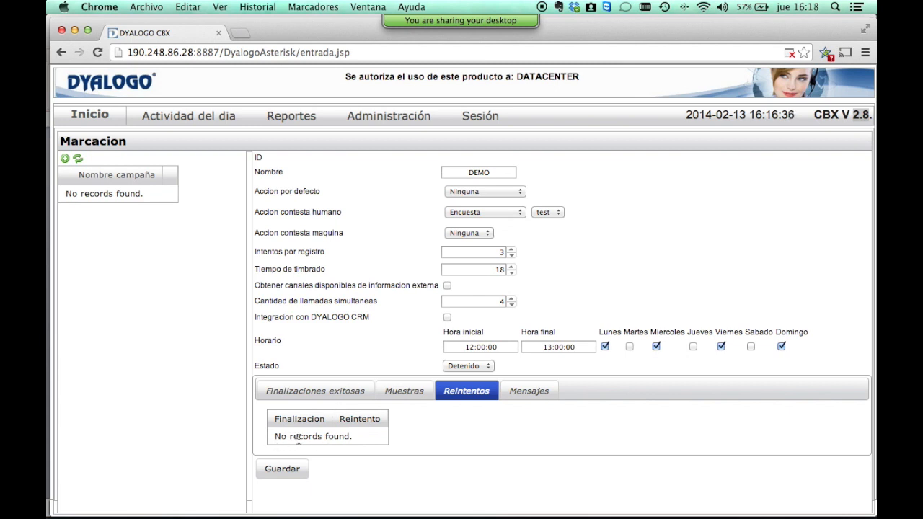
left_click_drag(274, 436, 307, 452)
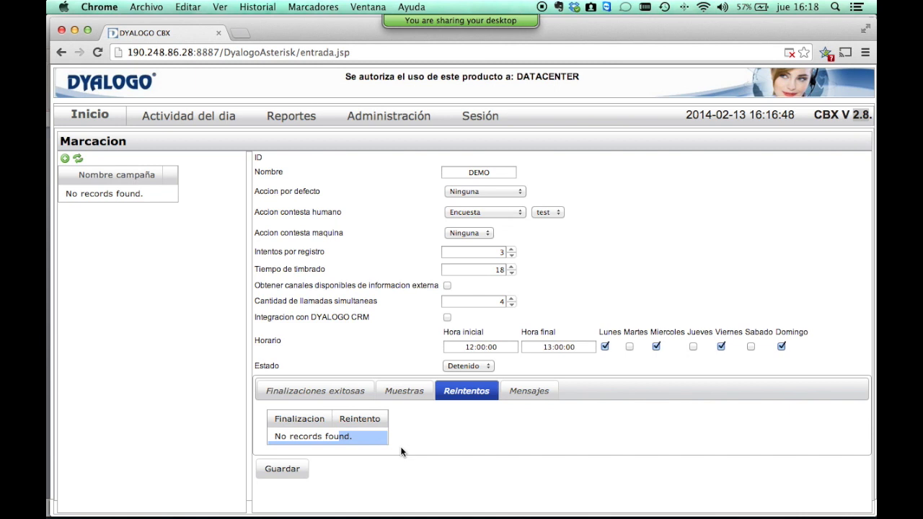
Connect the METROTEL VPN and open the Dyalogo CBX login at 10.48.1.227:8887 in a new tab.
left_click(644, 7)
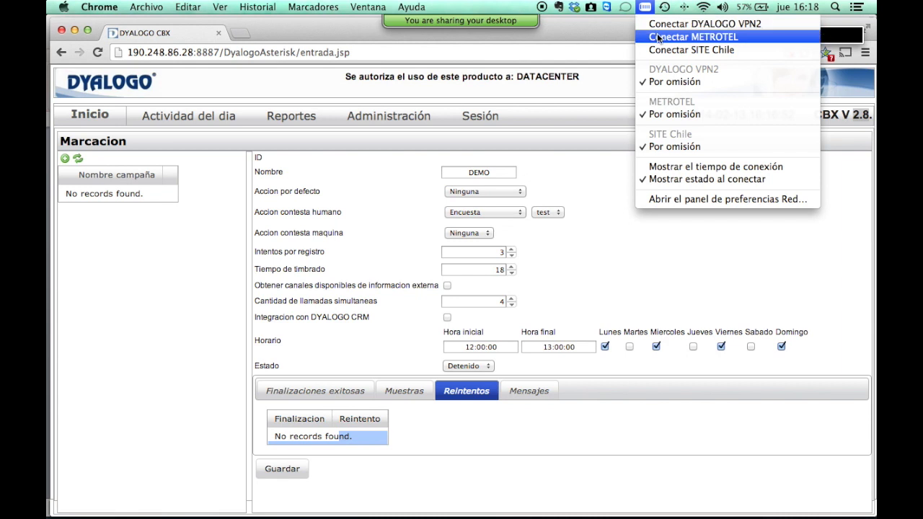
left_click(657, 37)
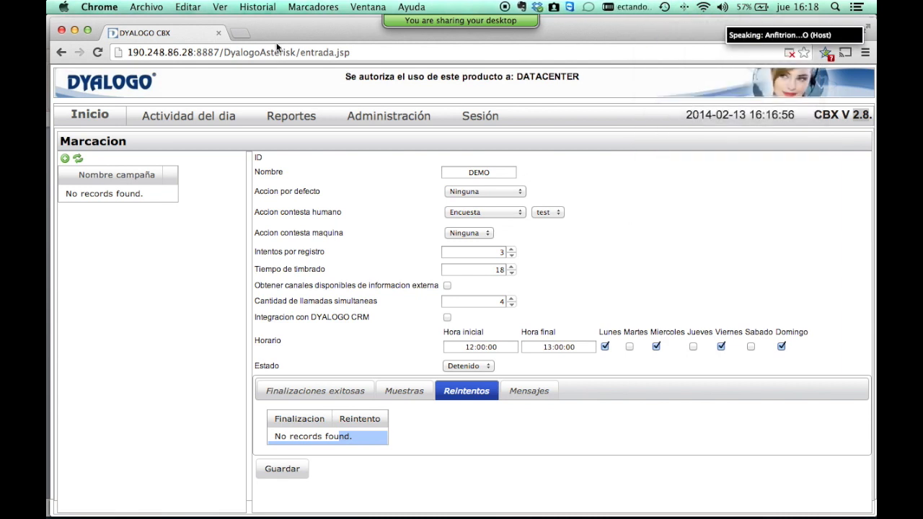
left_click(242, 32)
type("10")
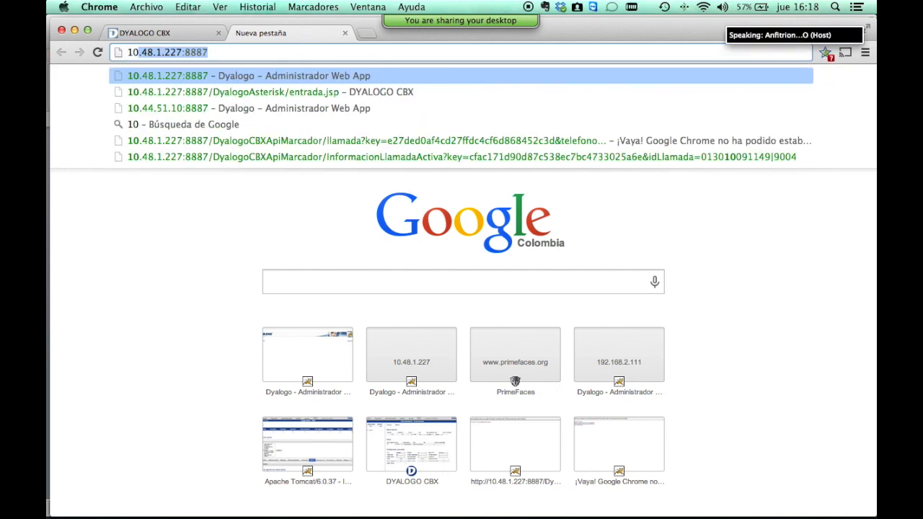
key("Return")
left_click(104, 176)
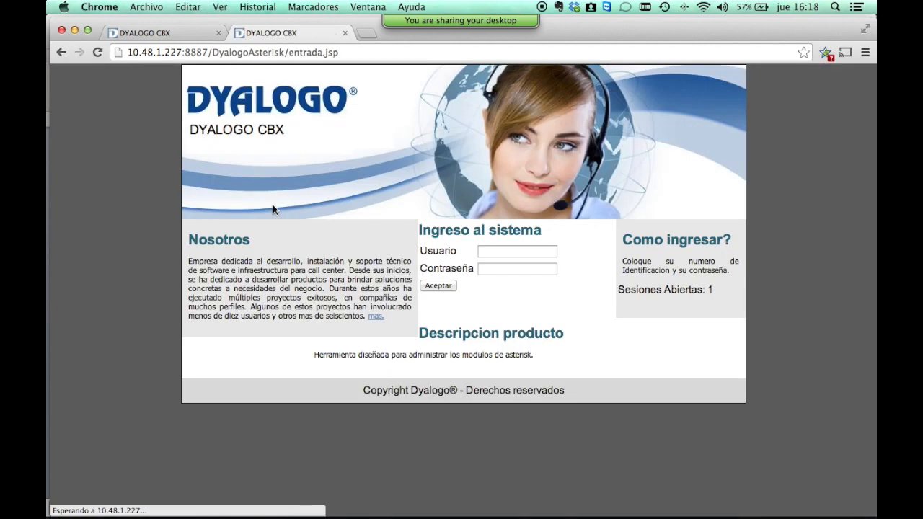
Log in with the saved administrator username and its password.
left_click(513, 251)
type("a")
left_click(519, 264)
left_click(517, 268)
type("••••••••")
key("Return")
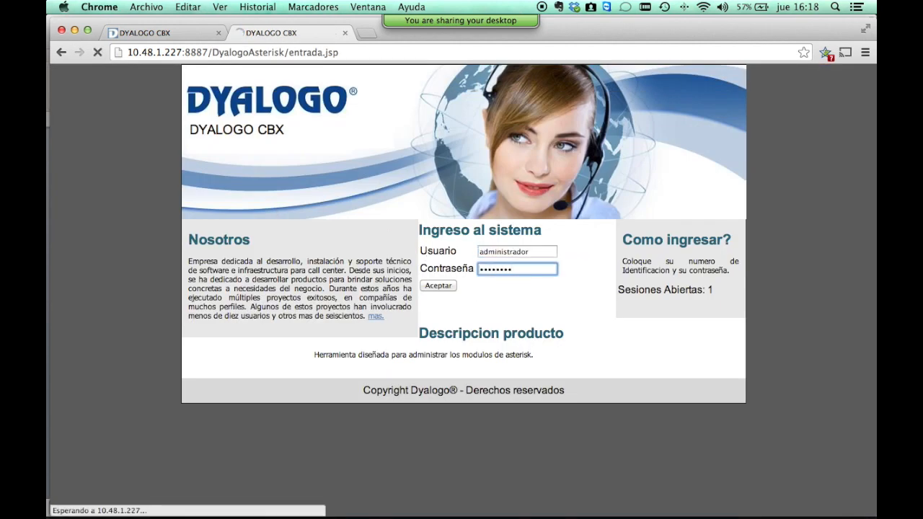
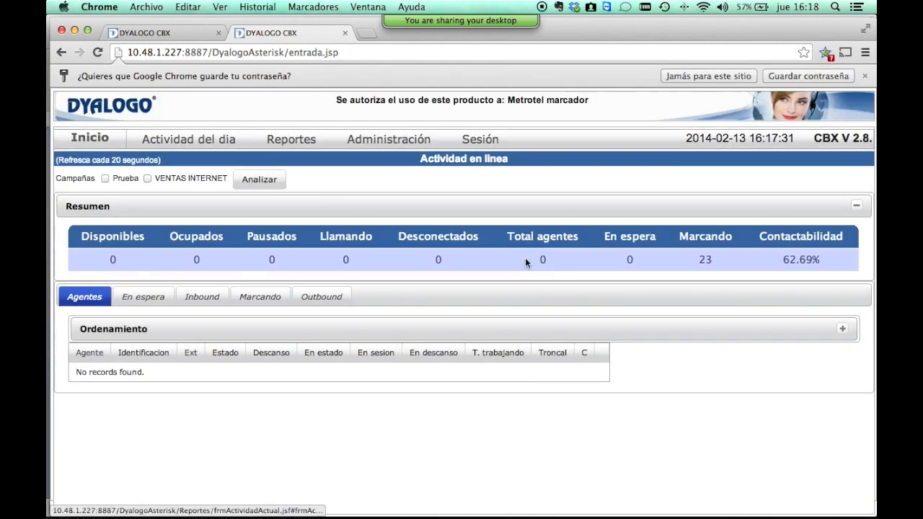
Open dialer campaign CRM-VENTAS-HOGAR-PROMO-PUSH1 from the Marcador campaigns list.
left_click(392, 146)
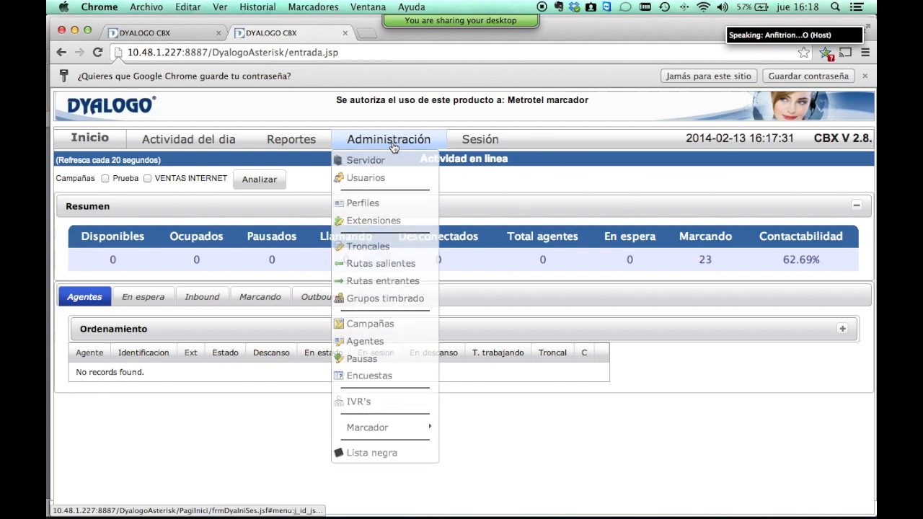
mouse_move(408, 430)
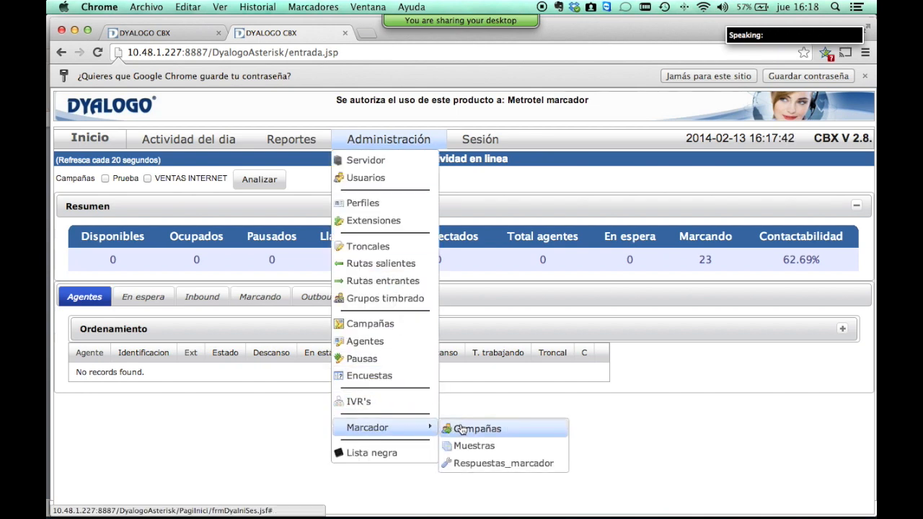
left_click(462, 429)
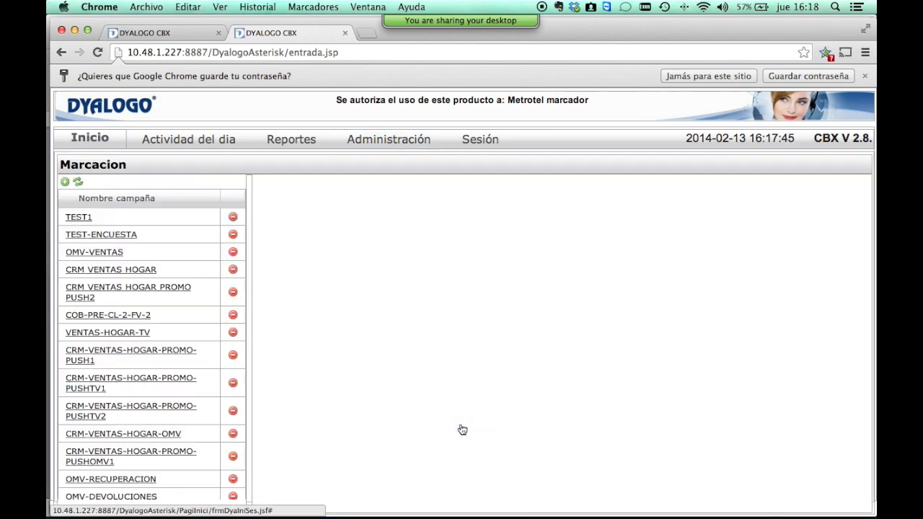
scroll(86, 310, "down", 10)
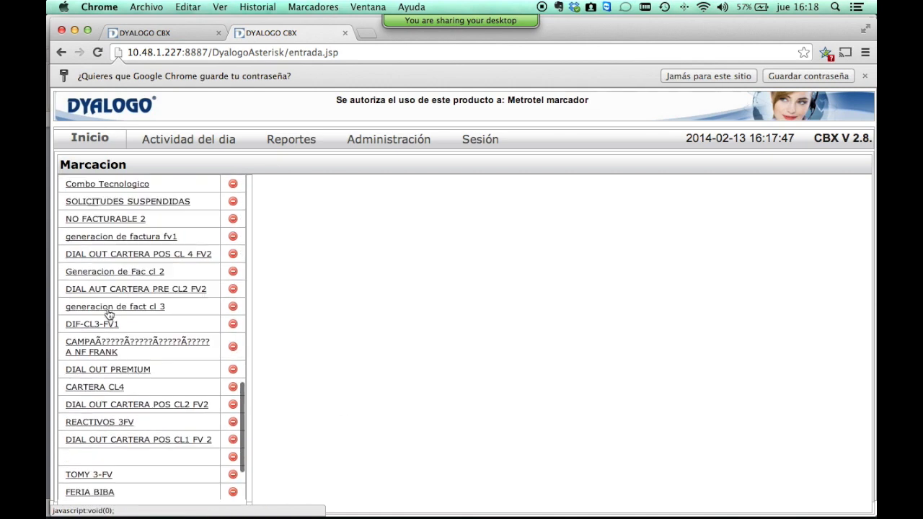
scroll(108, 321, "up", 4)
scroll(107, 322, "up", 8)
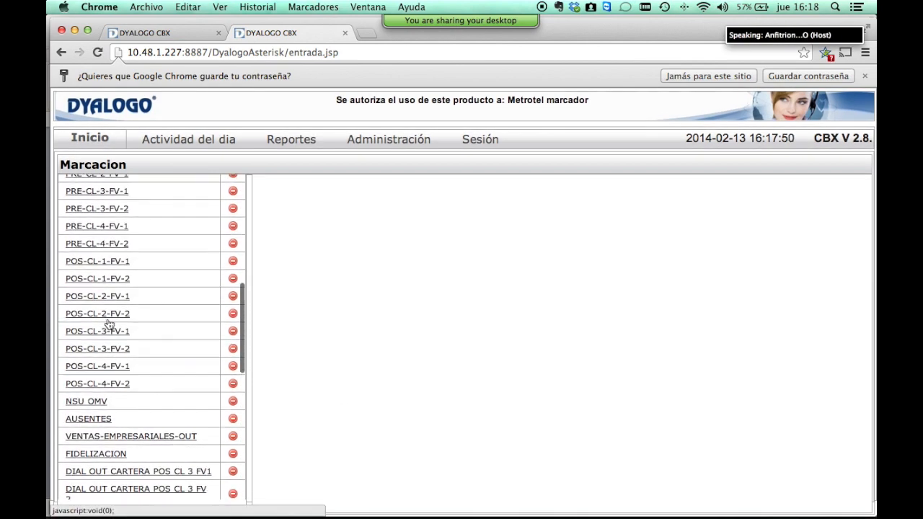
left_click(124, 247)
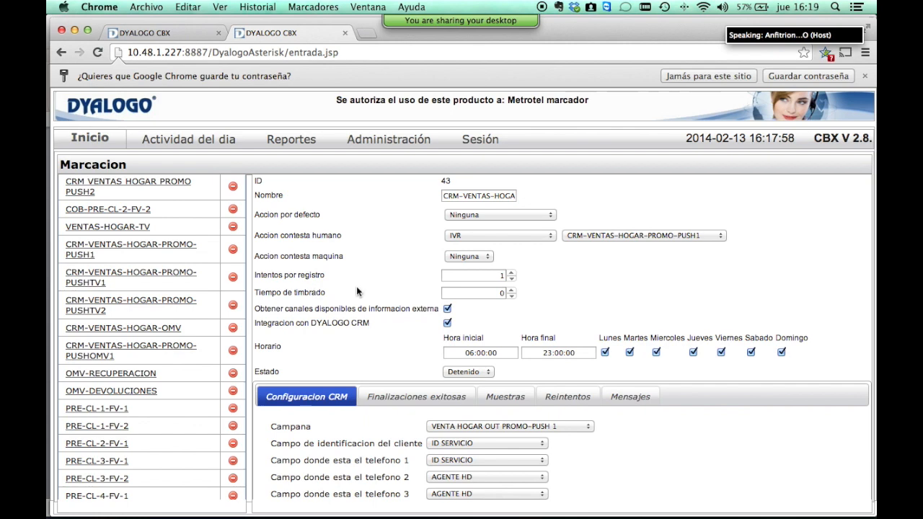
left_click(864, 76)
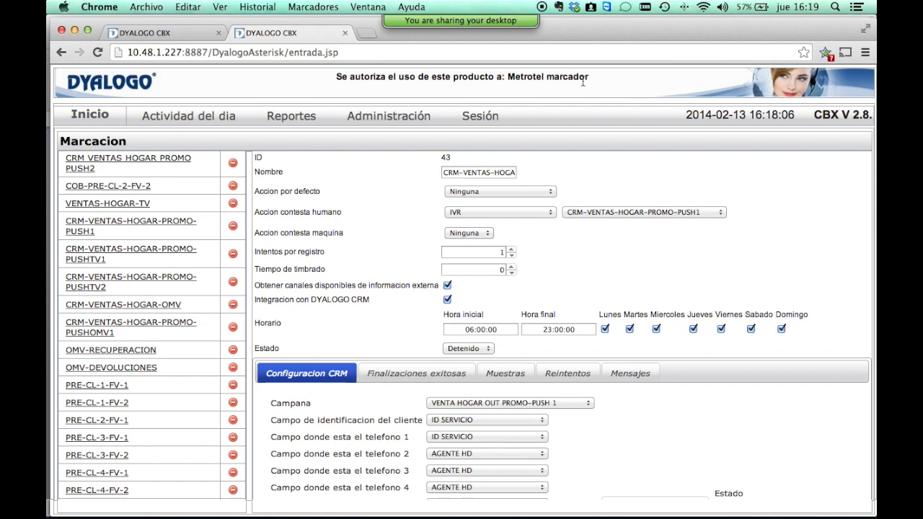
Keep CRM campaign VENTA HOGAR OUT PROMO-PUSH 1 with phone 1 as ID SERVICIO, then view successful finalizations.
left_click_drag(257, 287, 438, 291)
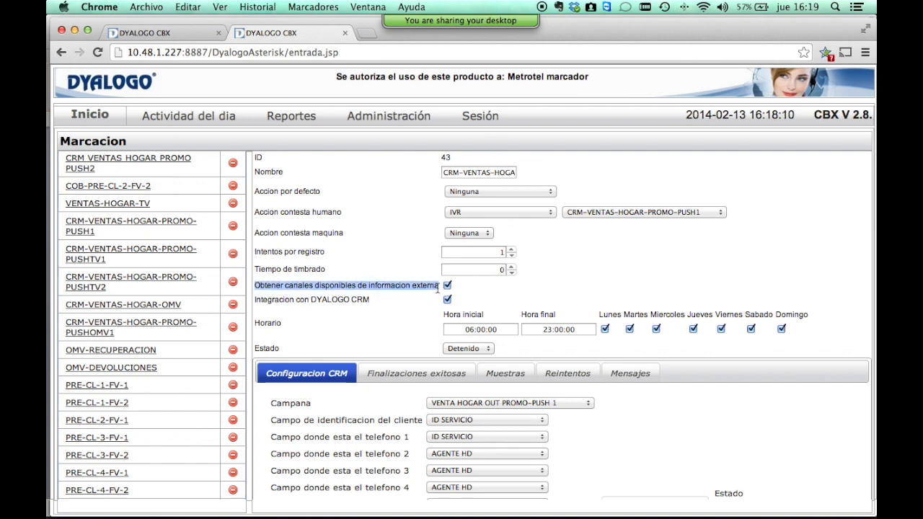
left_click_drag(296, 299, 387, 299)
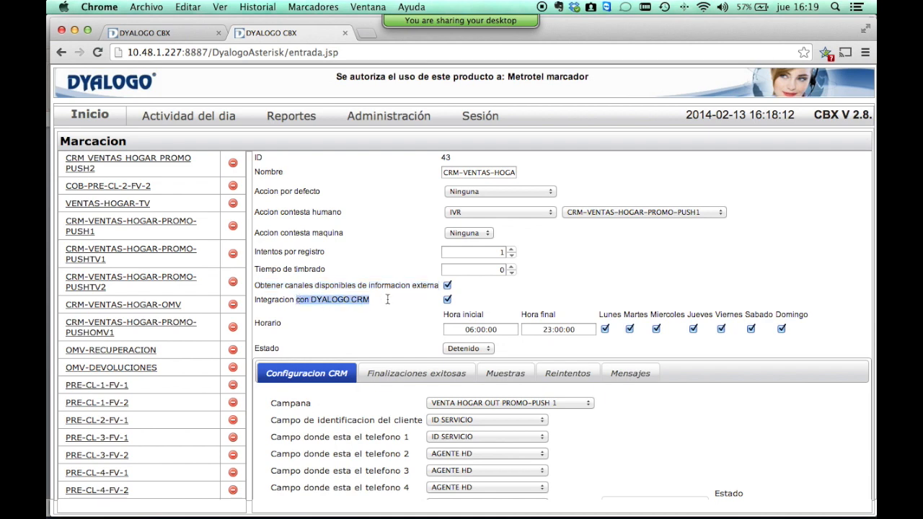
scroll(387, 301, "down", 5)
scroll(387, 303, "up", 1)
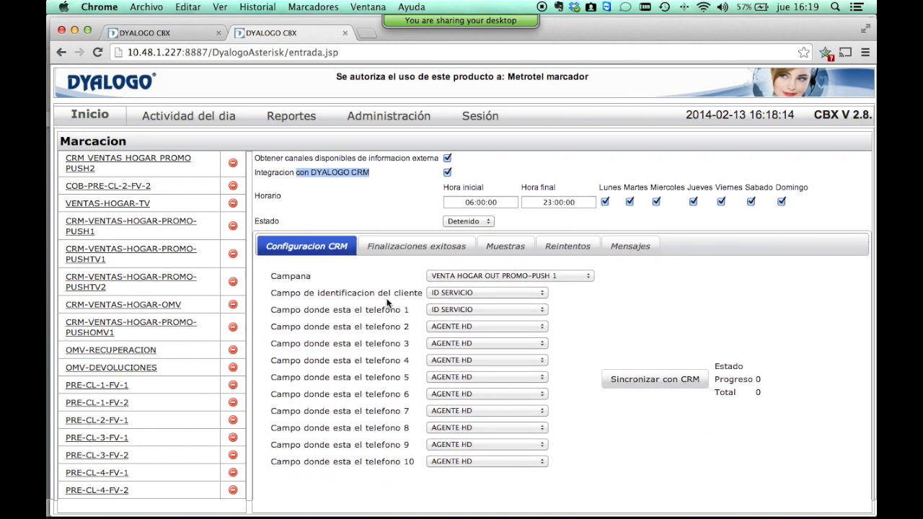
scroll(388, 304, "up", 1)
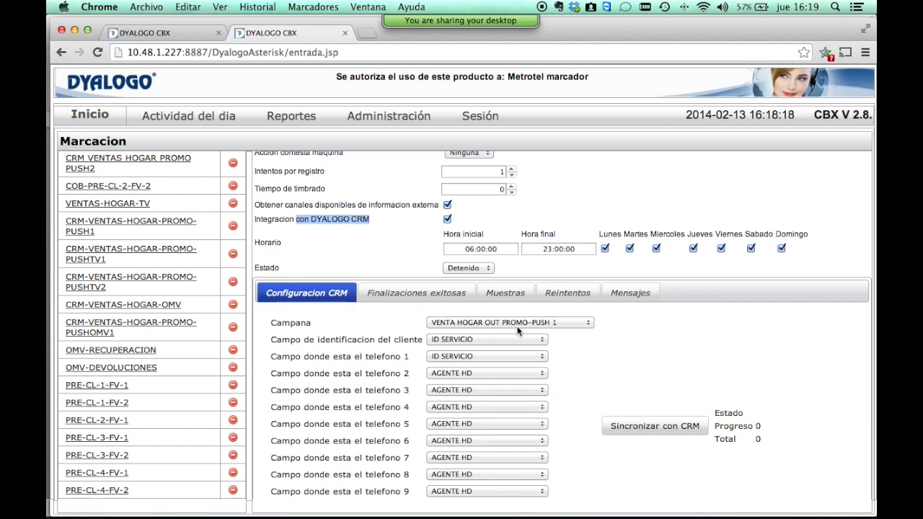
left_click(483, 321)
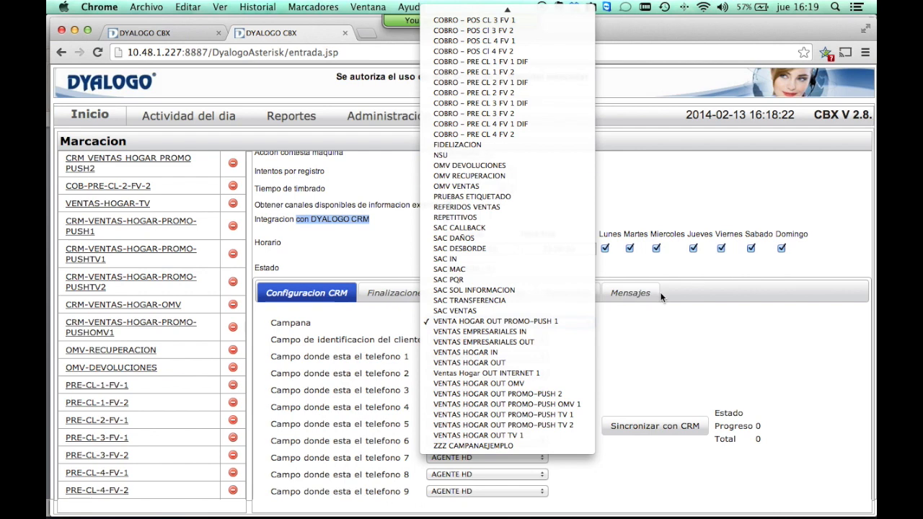
left_click(673, 356)
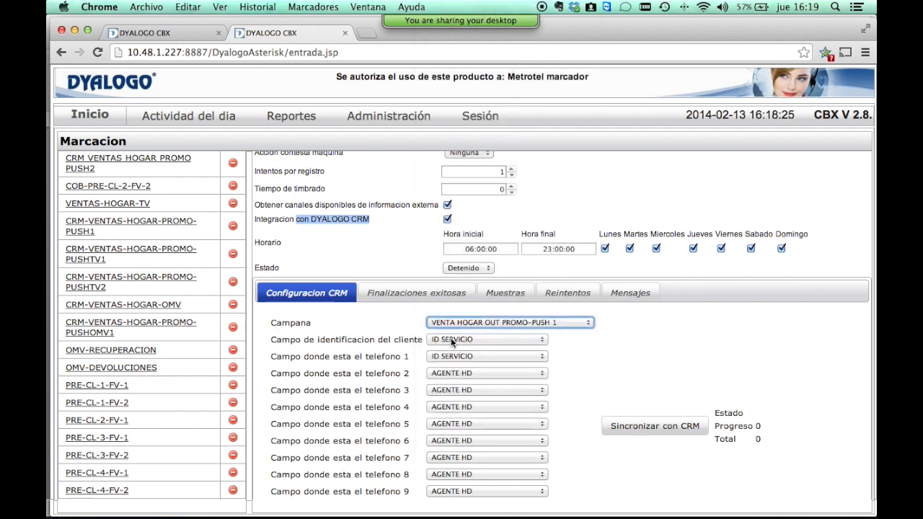
left_click(455, 358)
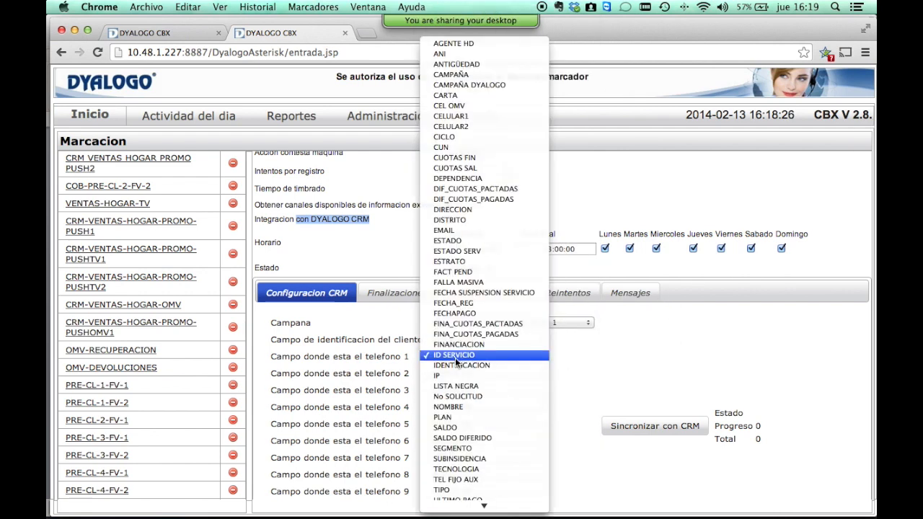
left_click(460, 364)
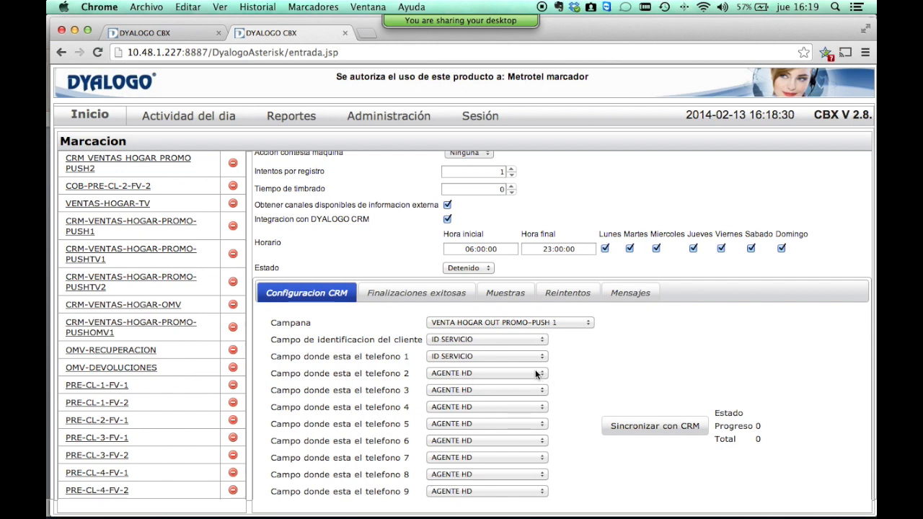
left_click(417, 295)
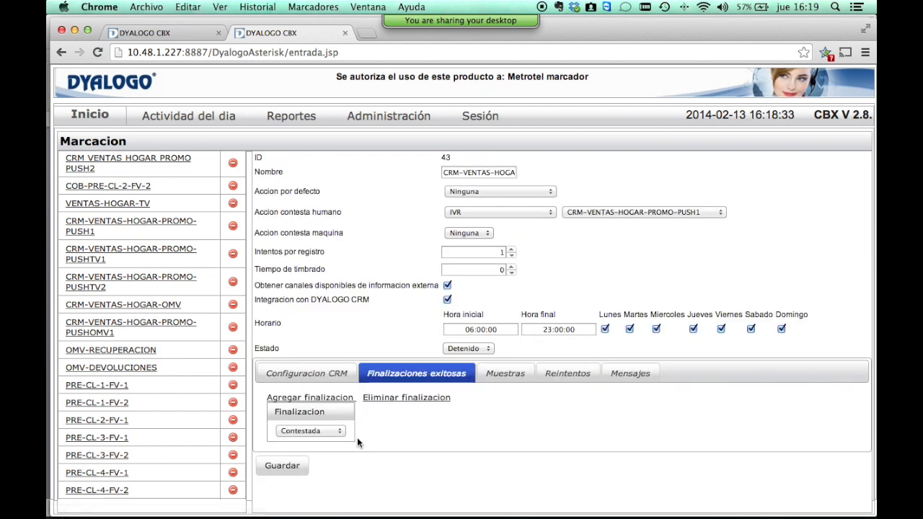
Check campaign 43's Contestada finalization and its sample M_43_CRM-VENTAS-HOGAR-PROMO-PUSH1.
left_click(310, 433)
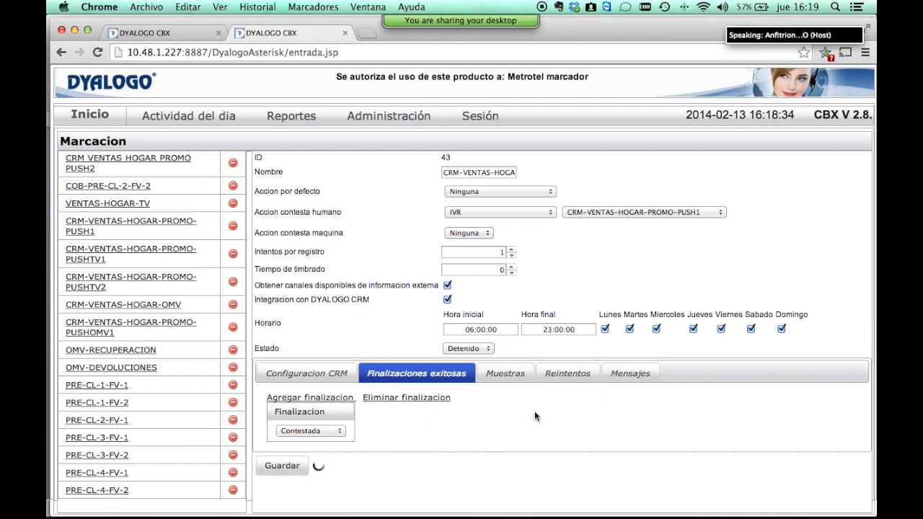
left_click(505, 373)
left_click(465, 418)
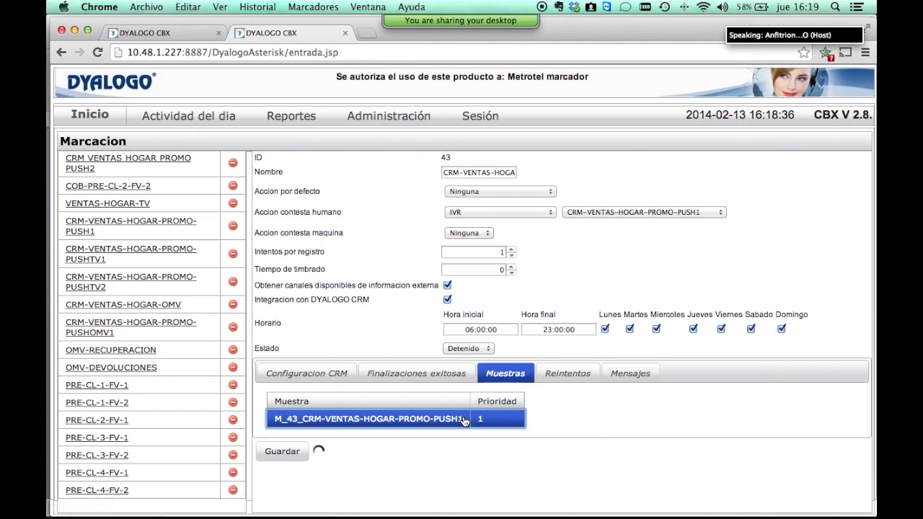
Keep no retry for answered calls, review the message log, then open campaign PRE-CL-1-FV-1.
left_click(542, 380)
scroll(550, 374, "down", 2)
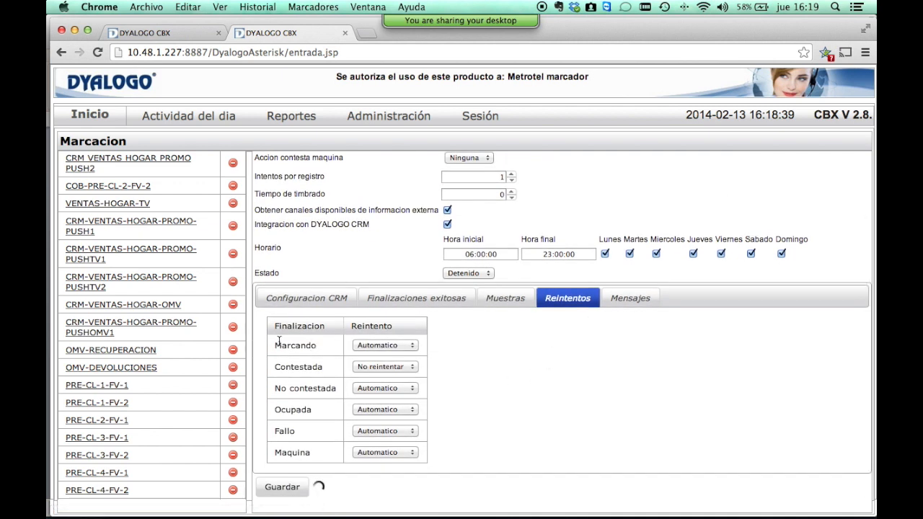
left_click(364, 366)
left_click(525, 371)
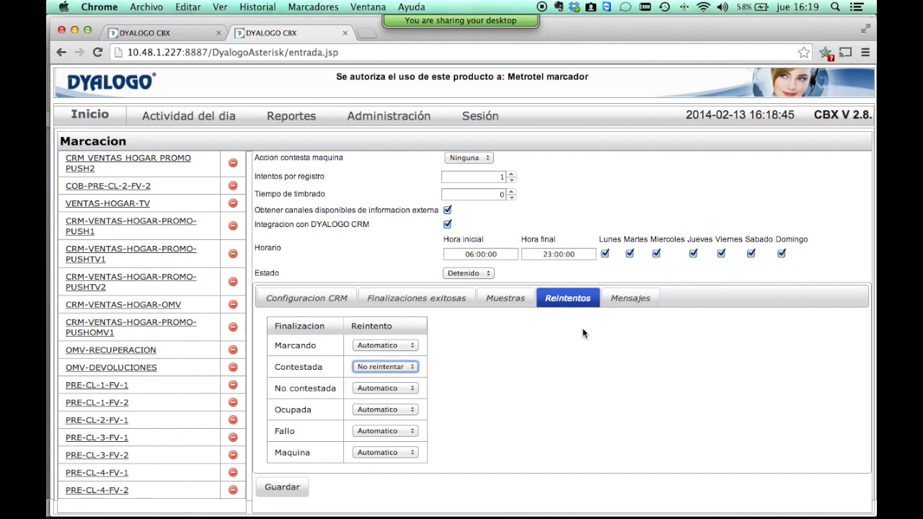
left_click(628, 298)
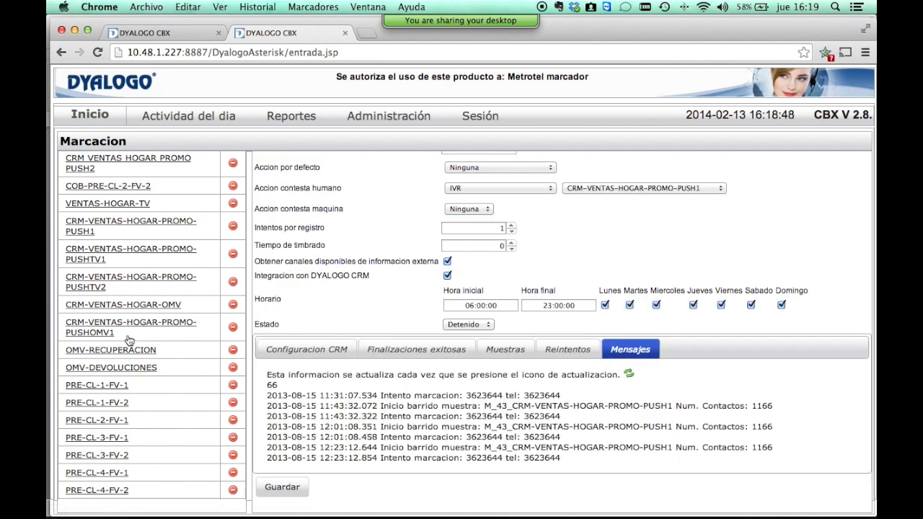
left_click(120, 388)
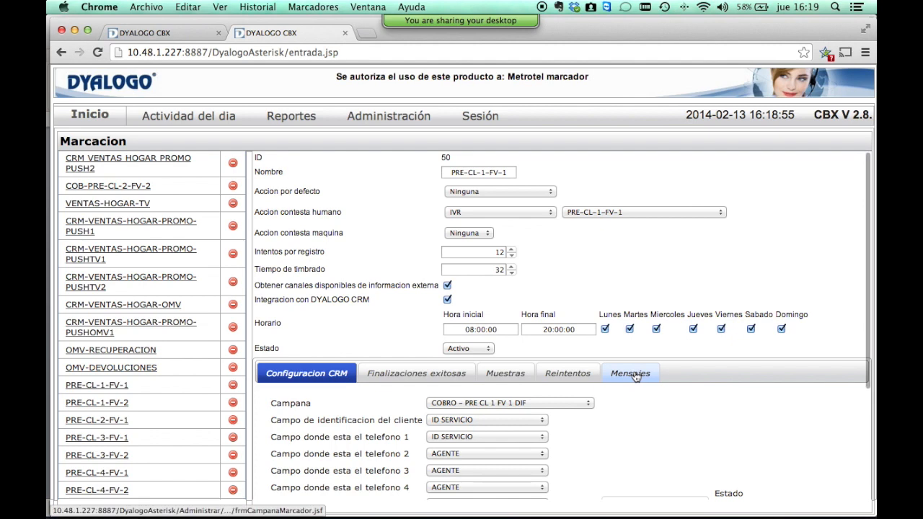
Review PRE-CL-1-FV-1's messages, CRM fields, finalizations and samples, ending on its retry rules.
left_click(632, 371)
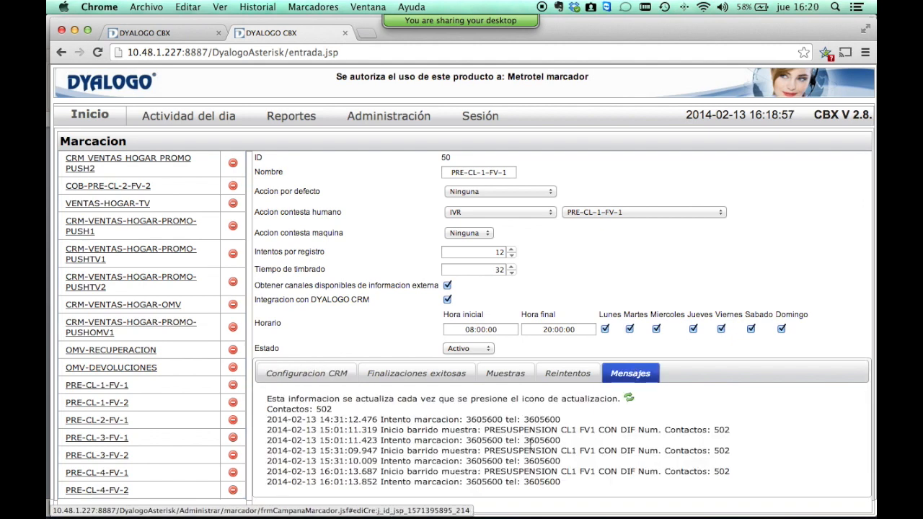
scroll(529, 441, "down", 2)
scroll(530, 441, "up", 2)
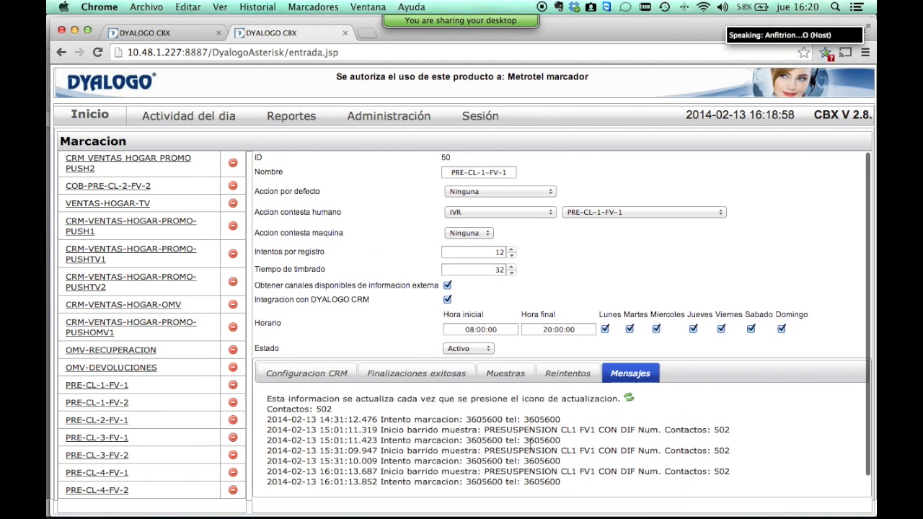
left_click(306, 375)
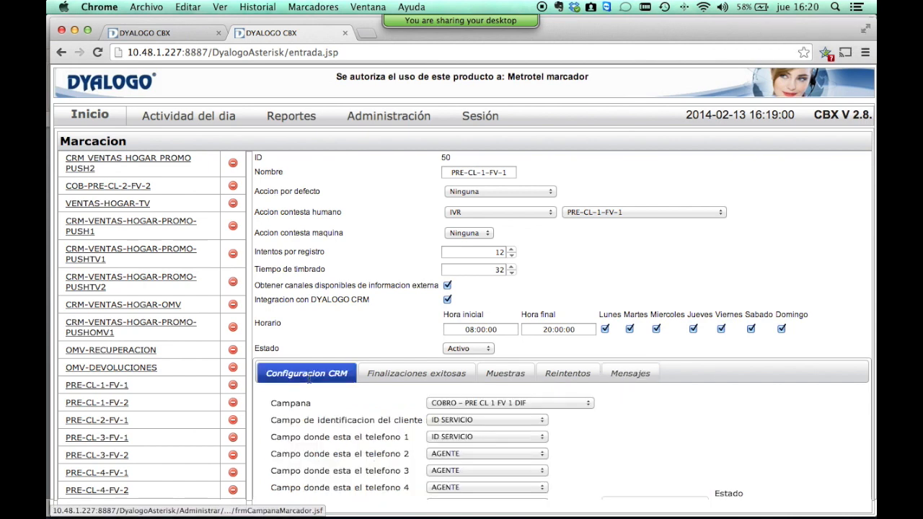
scroll(308, 376, "down", 3)
scroll(360, 375, "up", 3)
left_click(417, 373)
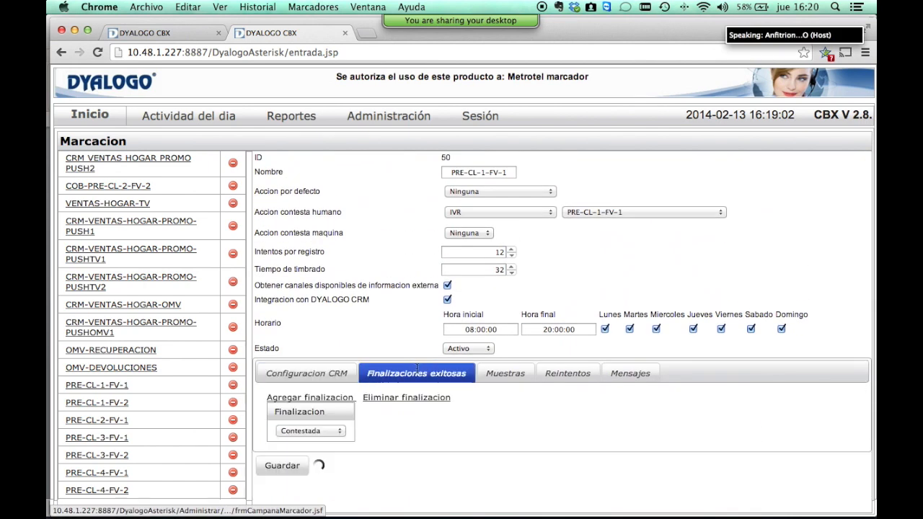
left_click(508, 373)
left_click(559, 374)
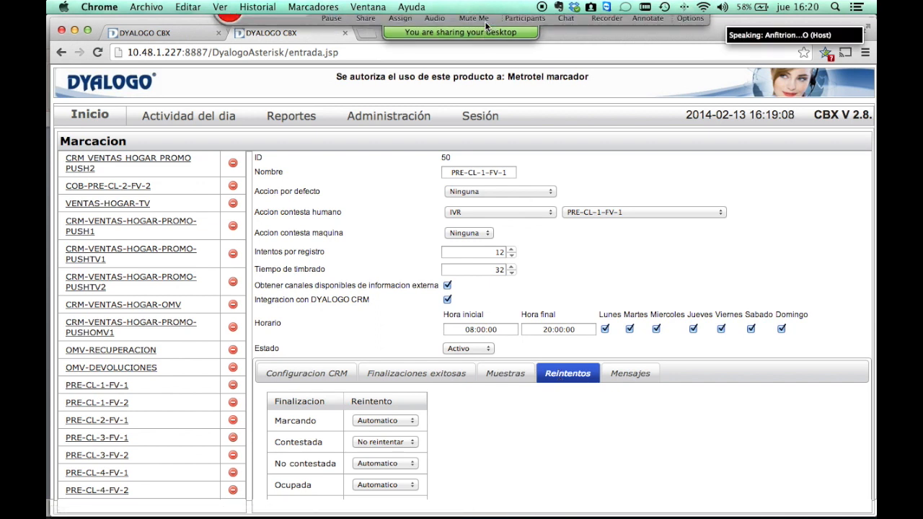
mouse_move(480, 28)
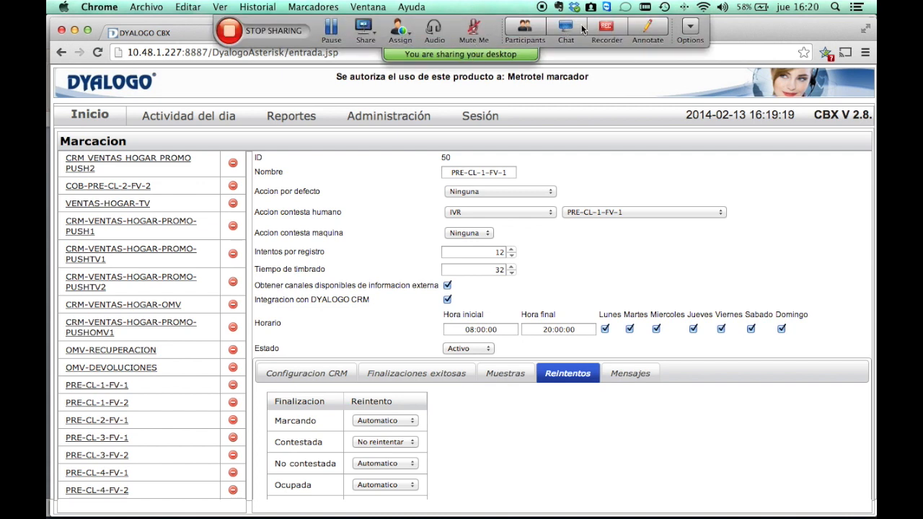
Show the WebEx participant list, mute the host's microphone, then unmute it.
left_click(531, 30)
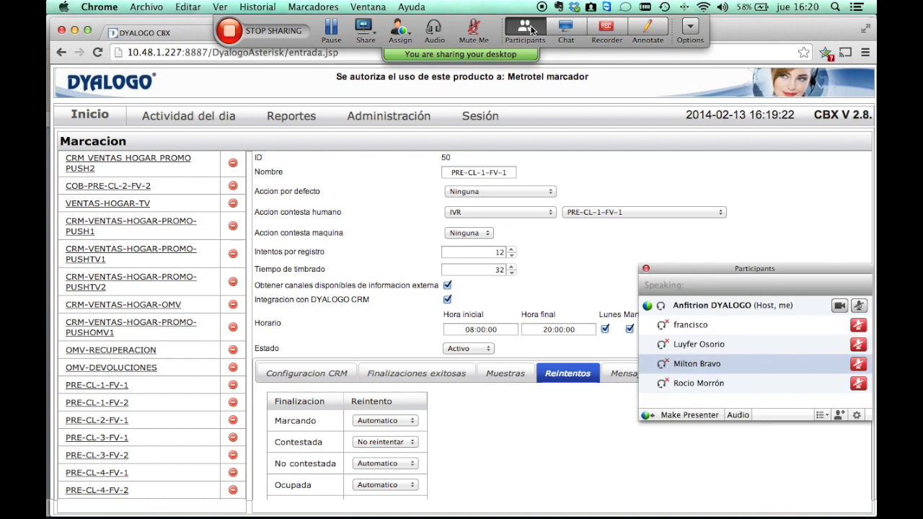
left_click(859, 308)
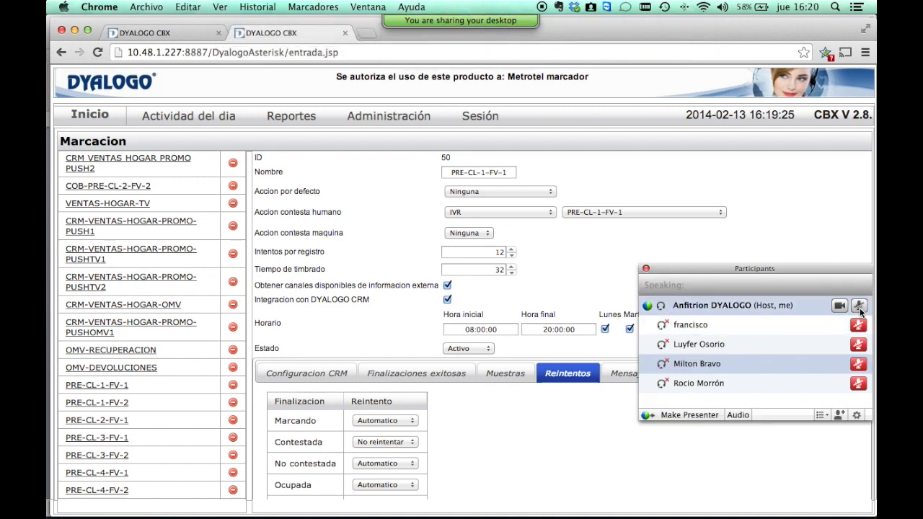
left_click(858, 309)
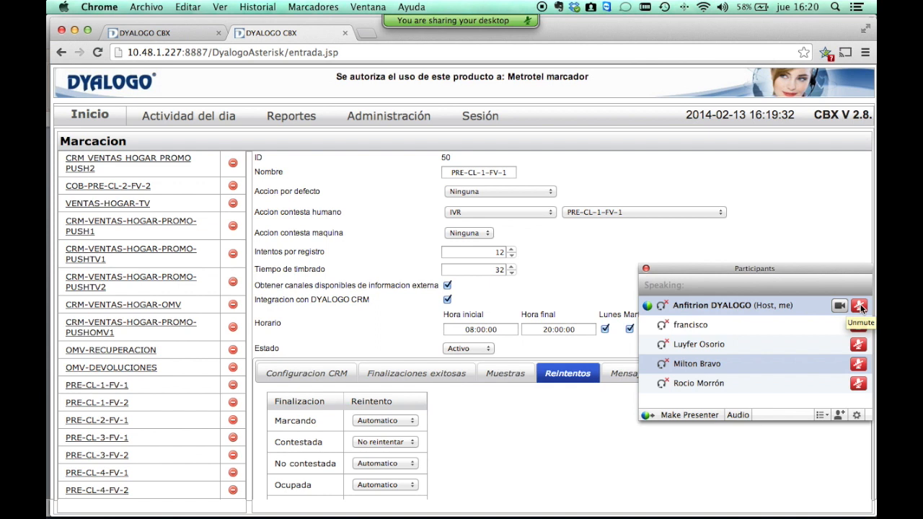
left_click(858, 306)
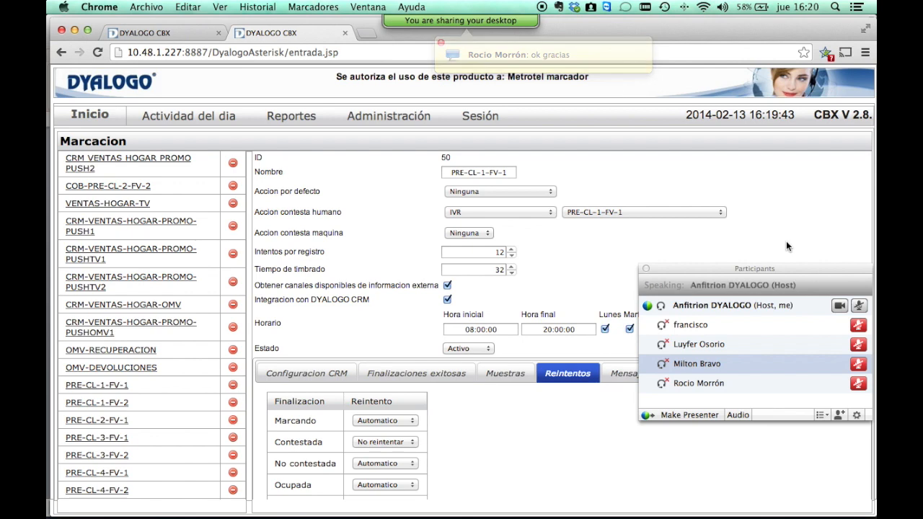
left_click(397, 118)
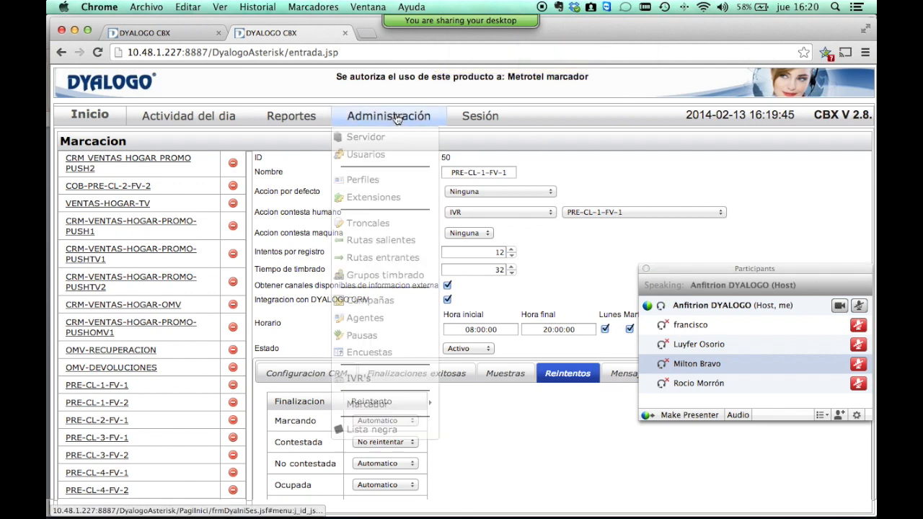
Open the BD-Encuesta dialing sample and keep TEST-ENCUESTA as its campaign.
mouse_move(401, 407)
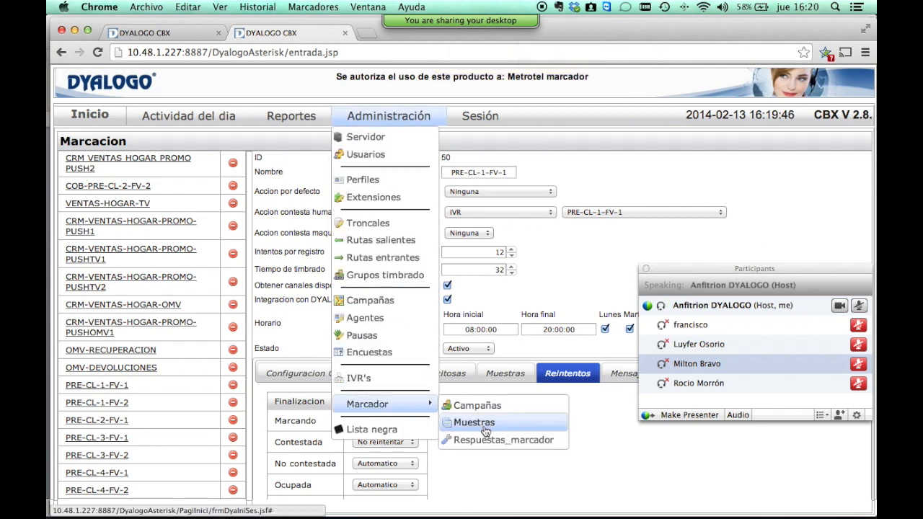
left_click(476, 423)
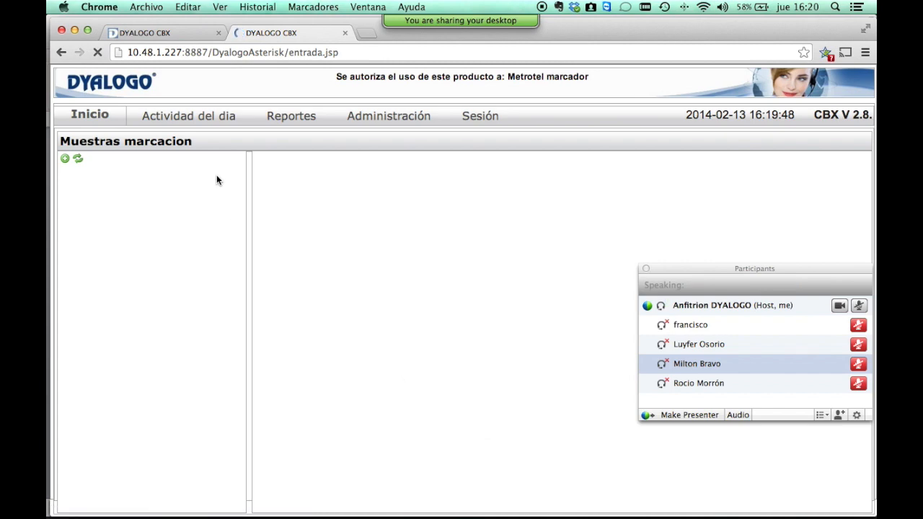
scroll(199, 229, "down", 10)
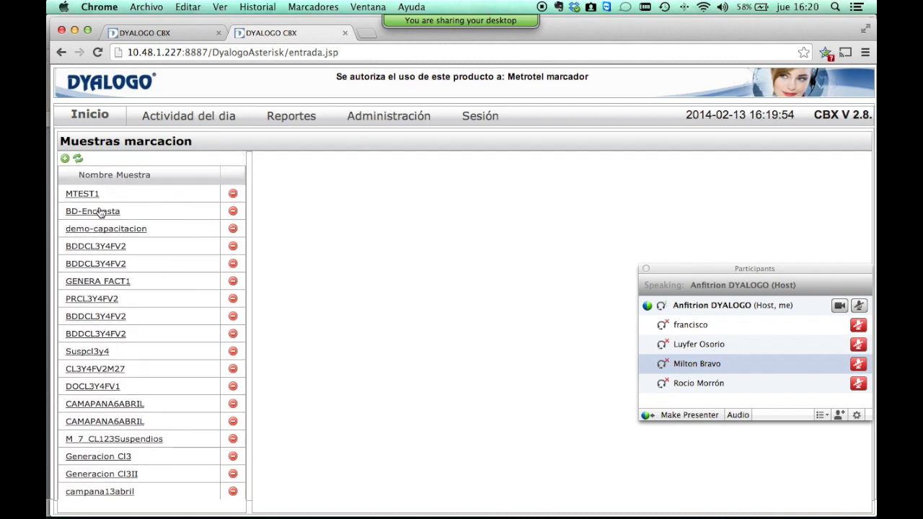
left_click(96, 211)
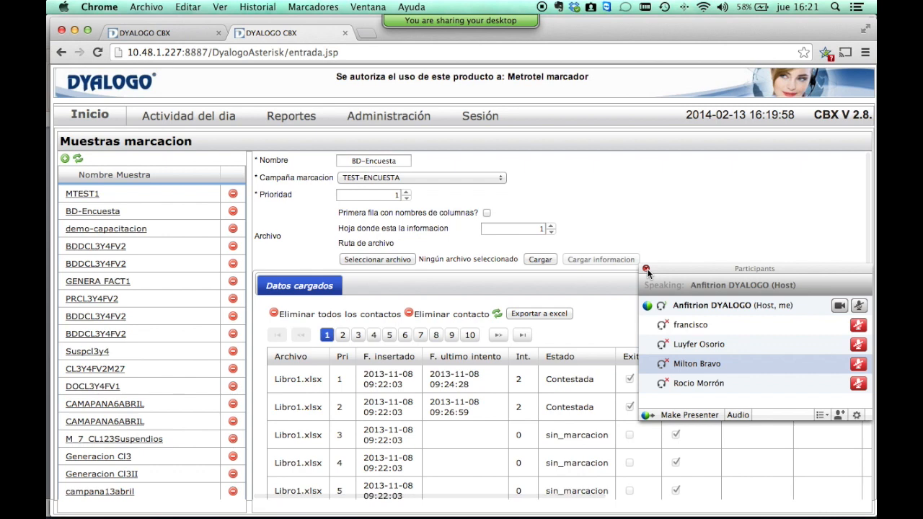
left_click(406, 159)
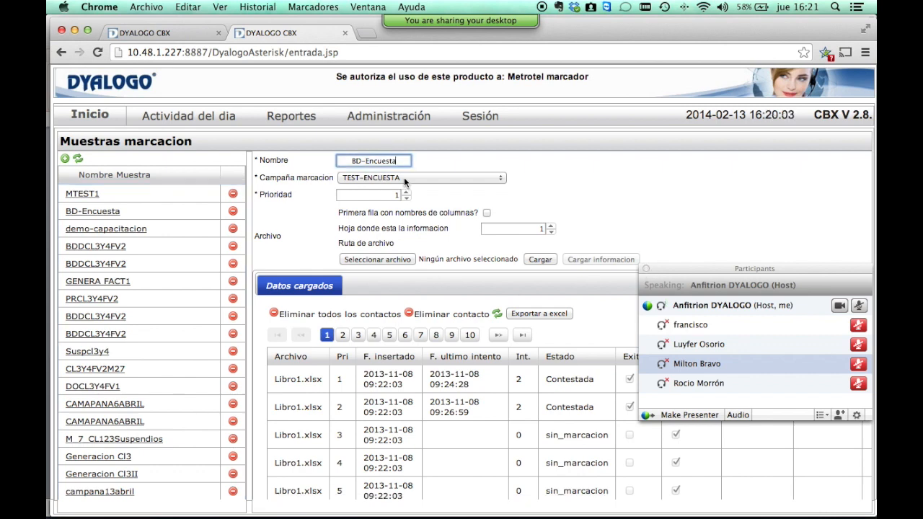
left_click(403, 177)
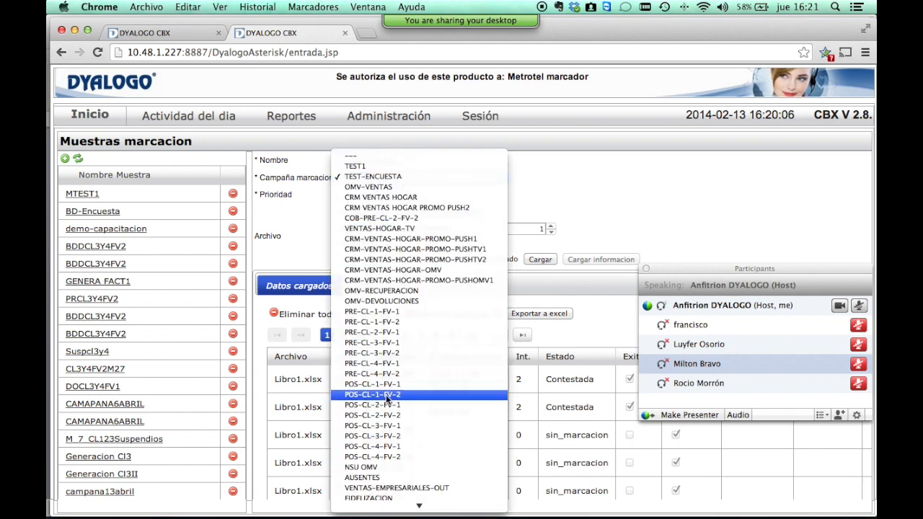
left_click(625, 239)
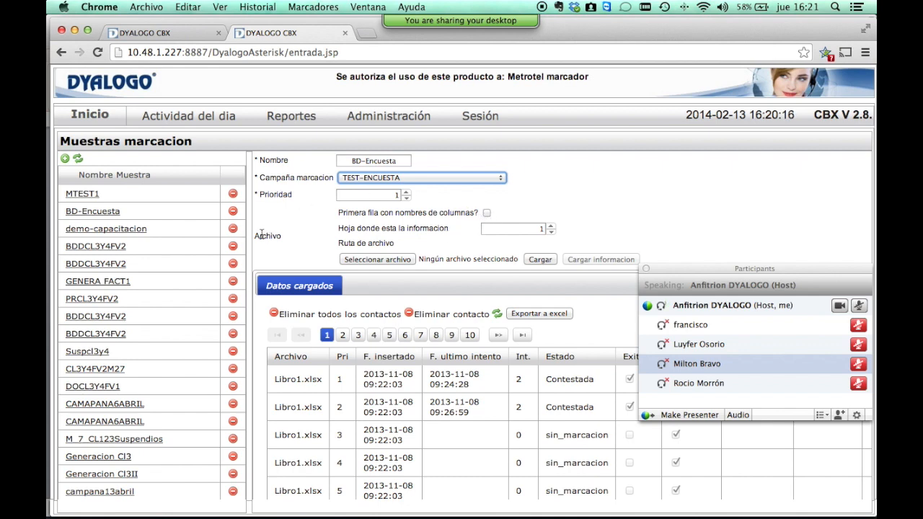
Tick 'Primera fila con nombres de columnas?' and raise the data sheet number to 2.
left_click_drag(257, 237, 352, 218)
left_click(439, 220)
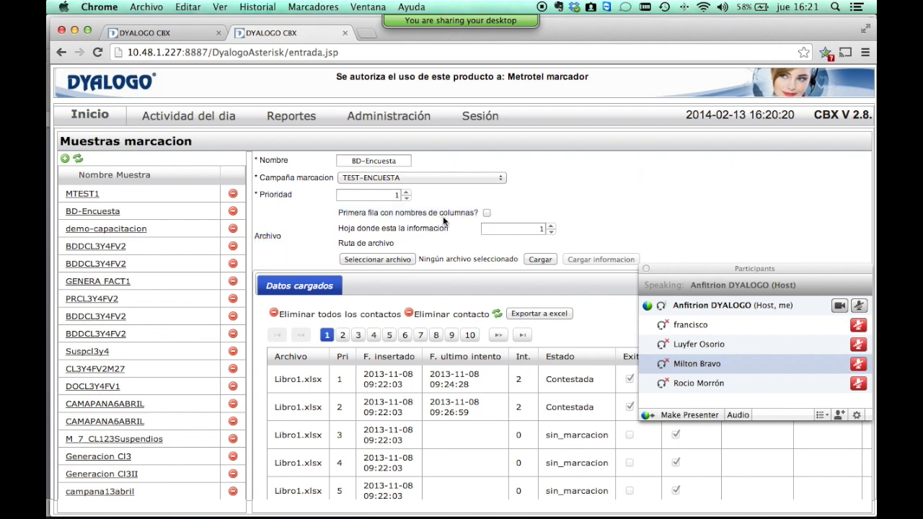
left_click(487, 212)
left_click(555, 226)
Set the data sheet to 12 and close the file chooser without selecting a file.
left_click(555, 225)
left_click(380, 259)
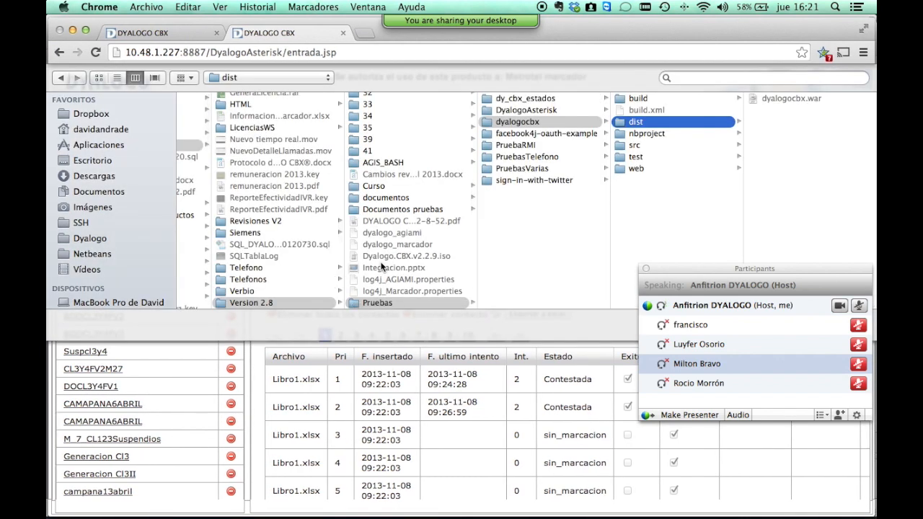
key("Escape")
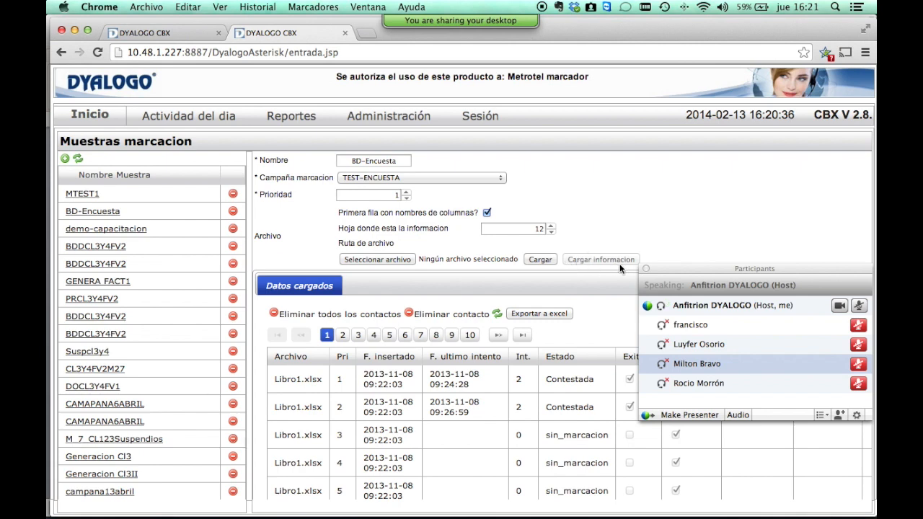
Move the WebEx participants panel aside and highlight Libro1 in the first loaded contact.
scroll(591, 303, "down", 5)
scroll(569, 324, "up", 2)
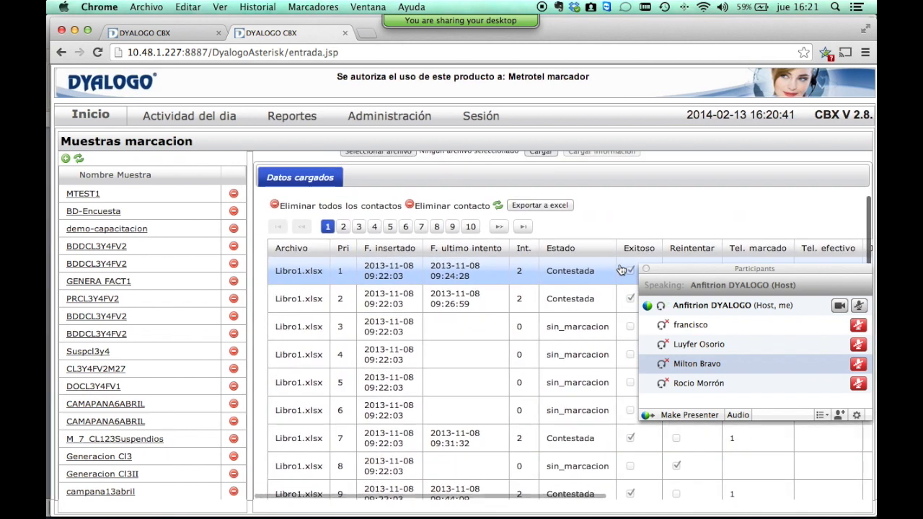
scroll(561, 336, "up", 2)
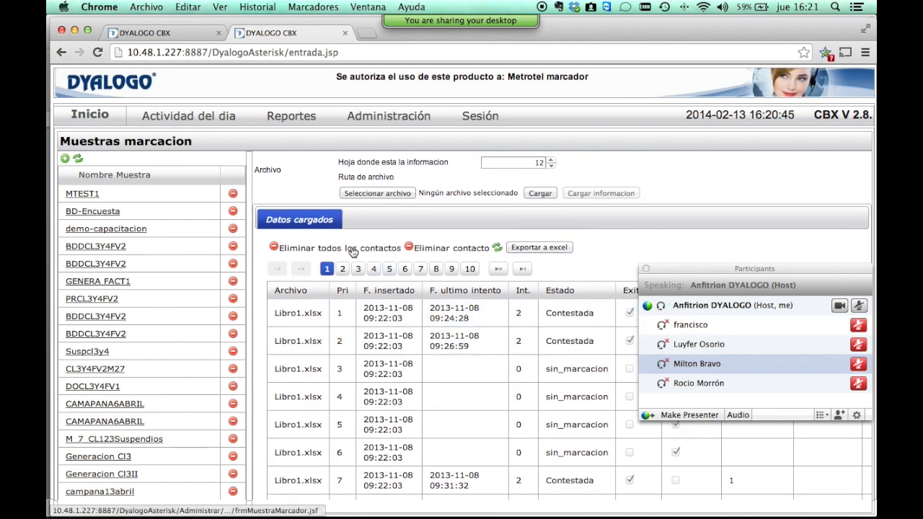
left_click(454, 338)
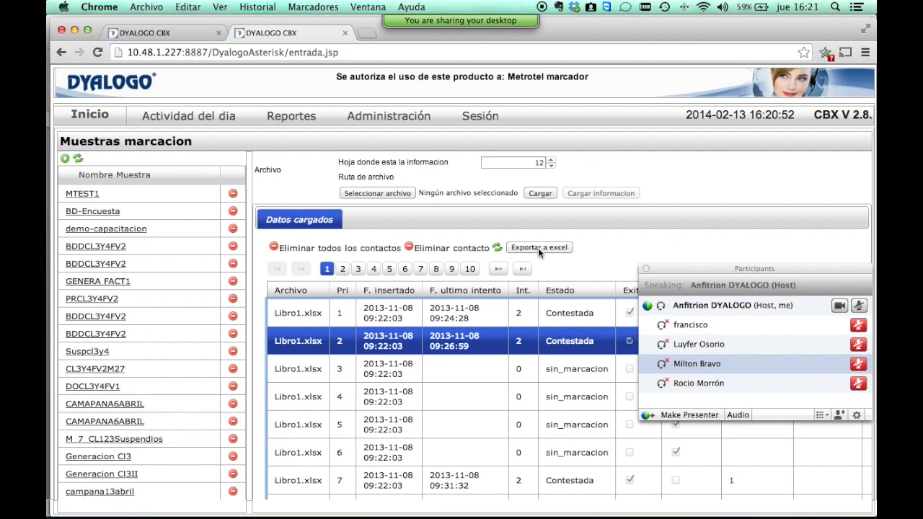
left_click_drag(656, 271, 655, 366)
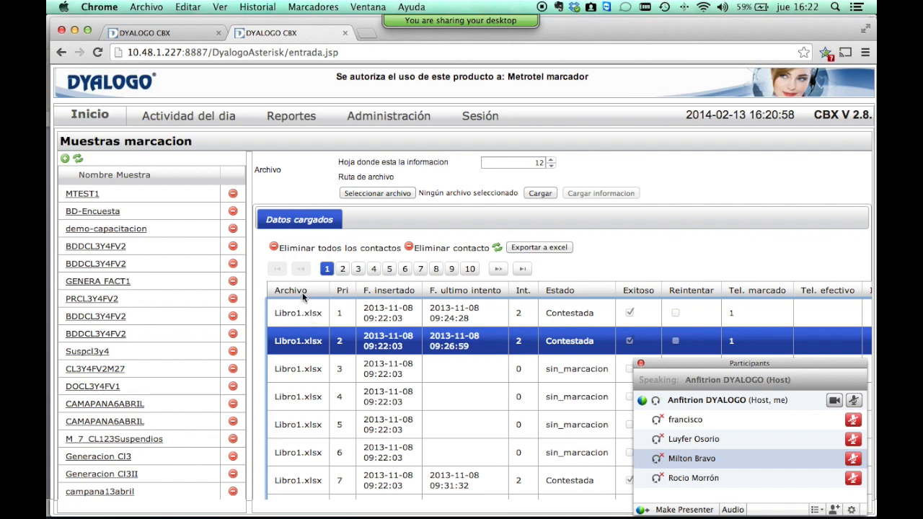
left_click(288, 318)
left_click_drag(288, 318, 344, 318)
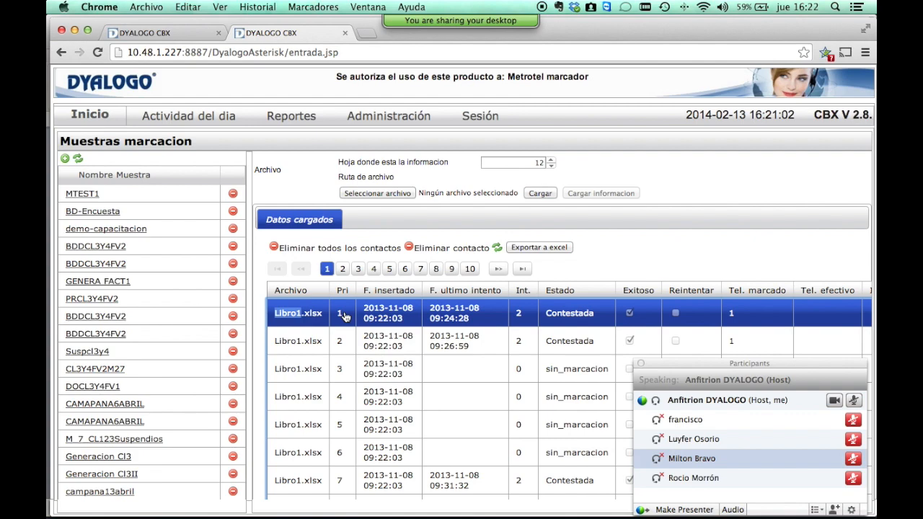
Scroll the Datos cargados table to see the Archivo, Pri, F. insertado and Estado columns.
scroll(472, 322, "right", 3)
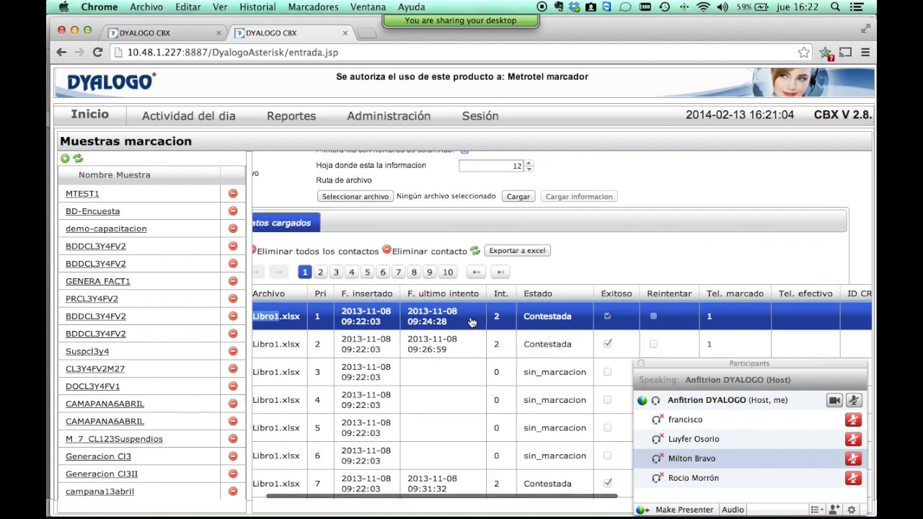
scroll(472, 322, "right", 2)
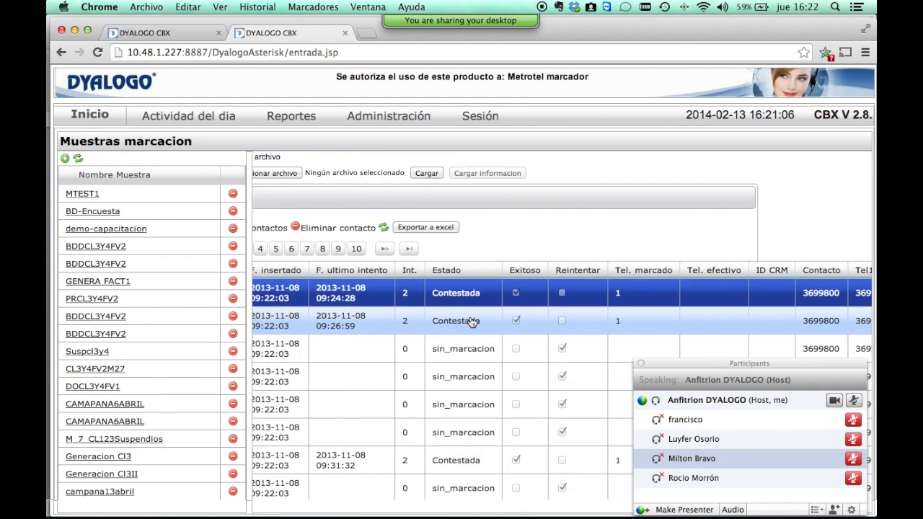
scroll(471, 321, "right", 4)
scroll(471, 321, "down", 2)
right_click(470, 315)
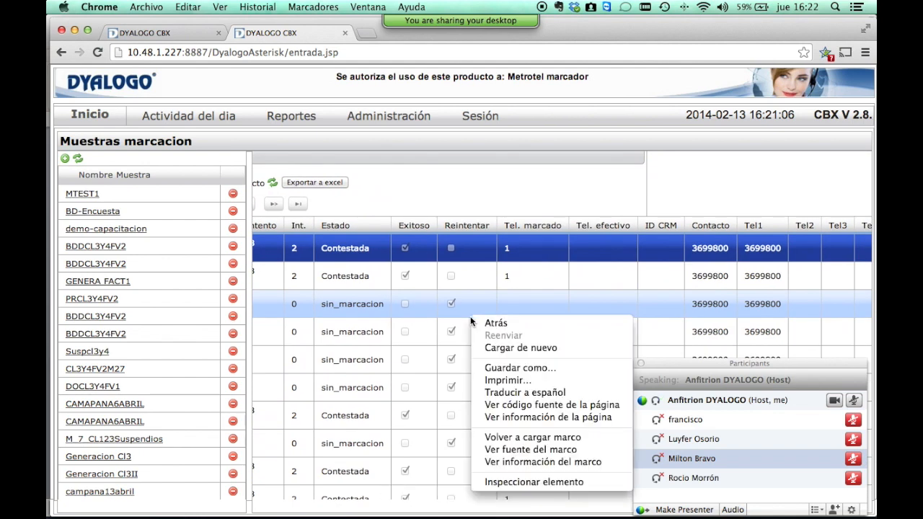
left_click(470, 267)
scroll(469, 271, "right", 4)
scroll(469, 271, "down", 1)
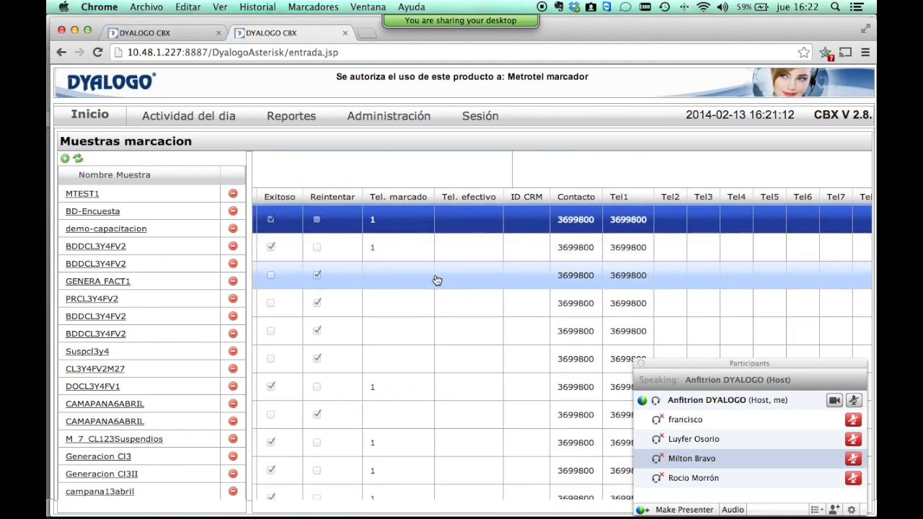
scroll(437, 279, "right", 2)
scroll(437, 280, "down", 1)
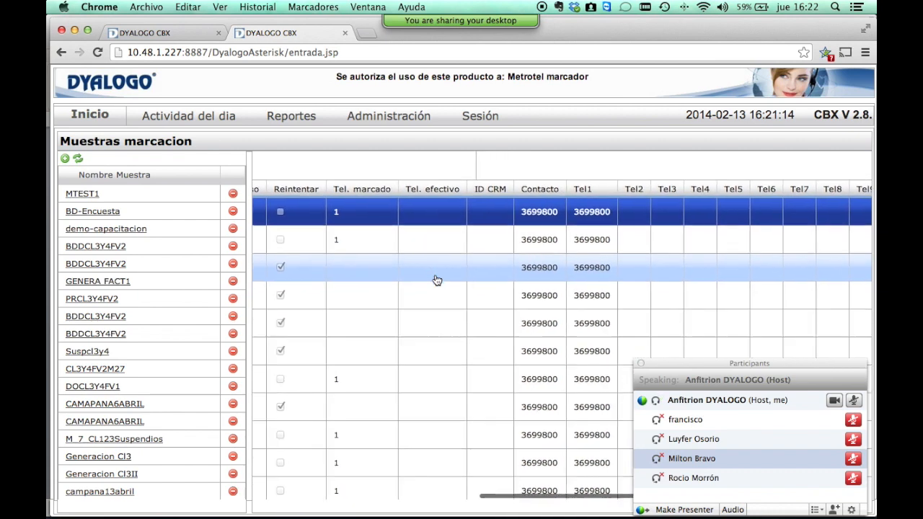
scroll(436, 275, "up", 4)
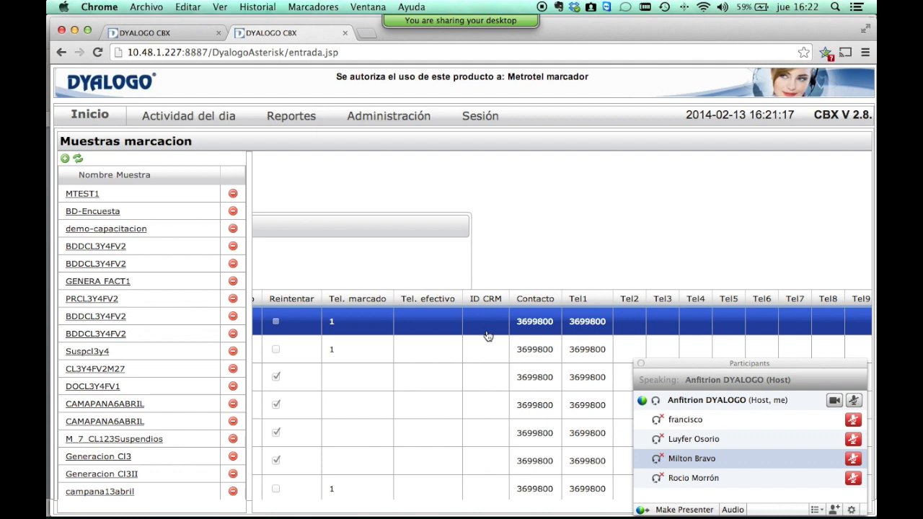
scroll(487, 336, "right", 2)
scroll(487, 335, "down", 1)
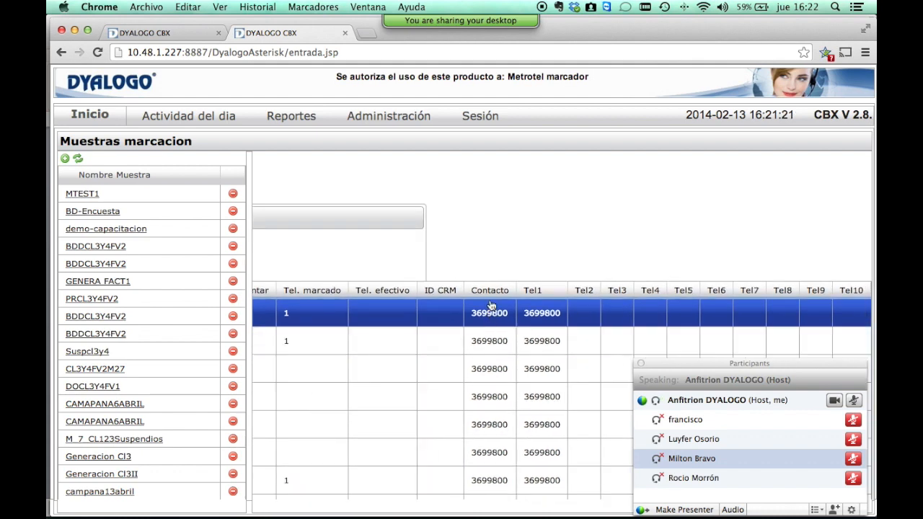
scroll(490, 330, "up", 4)
scroll(504, 335, "down", 4)
scroll(561, 352, "up", 2)
scroll(547, 370, "down", 2)
scroll(546, 370, "down", 3)
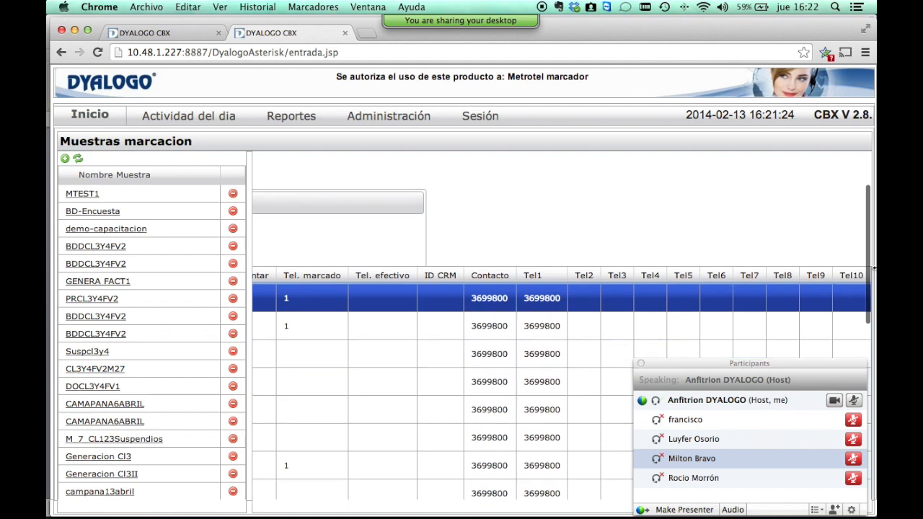
scroll(842, 290, "left", 10)
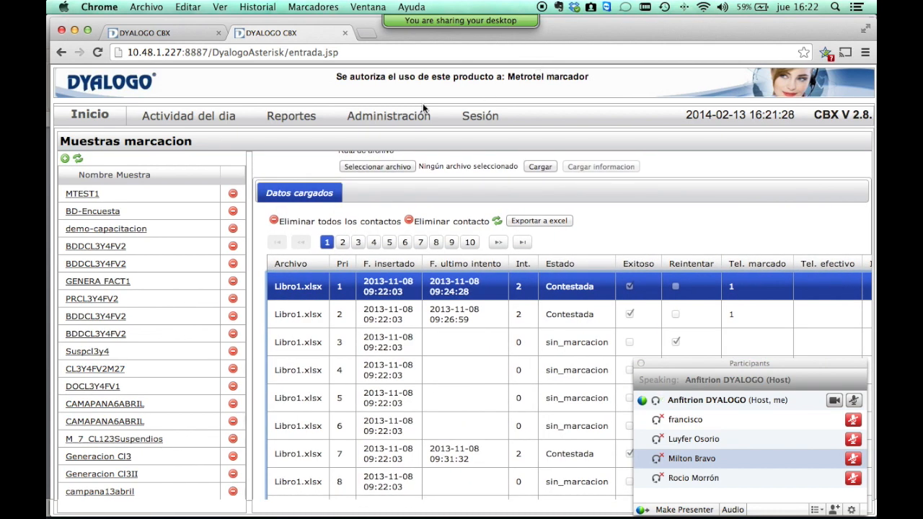
left_click(393, 117)
Open Respuestas_marcador and map the dialing response to ENVIANDO CONSECUTIVO.
mouse_move(412, 404)
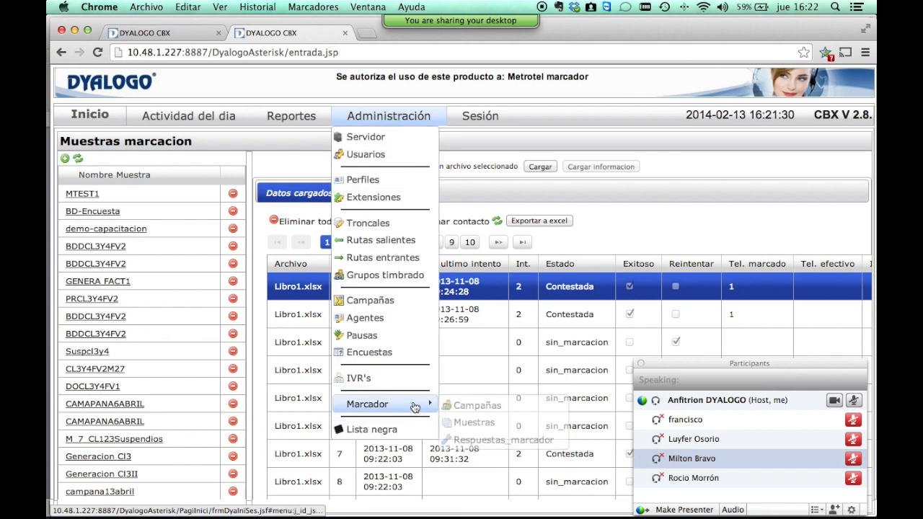
left_click(471, 440)
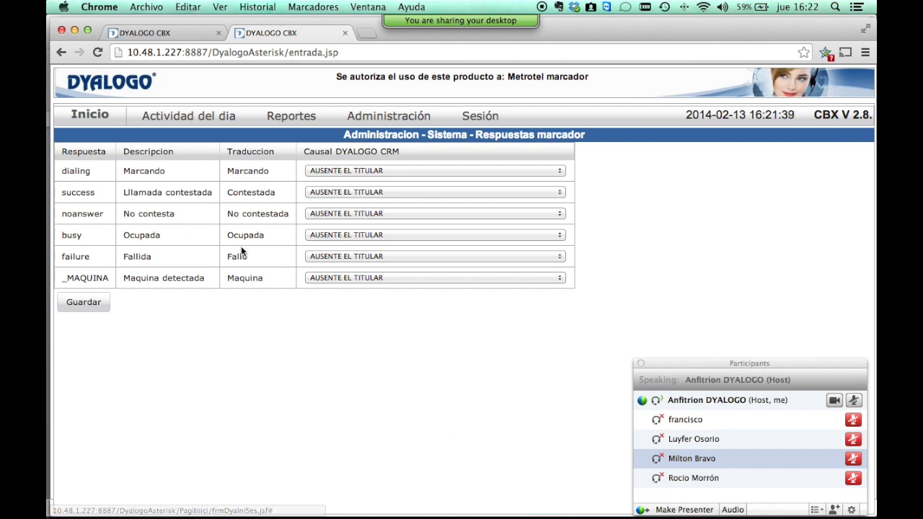
left_click(79, 171)
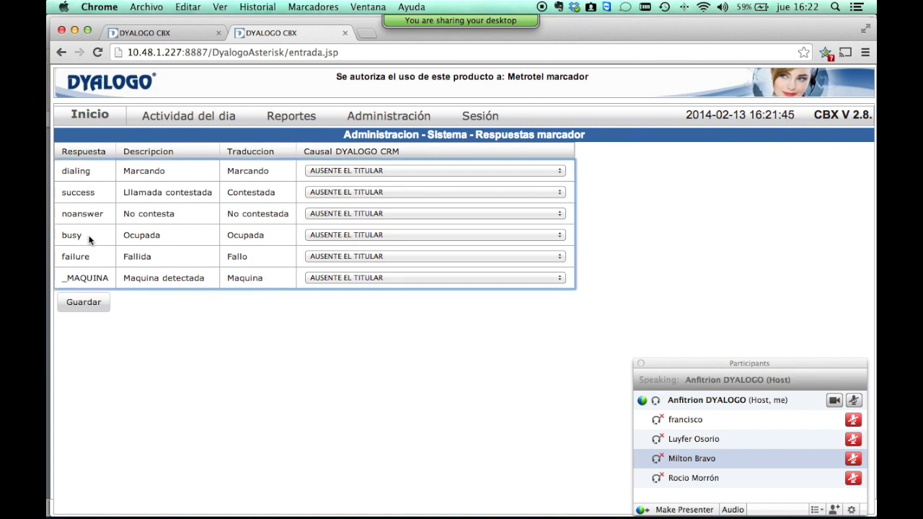
double_click(84, 255)
left_click(271, 188)
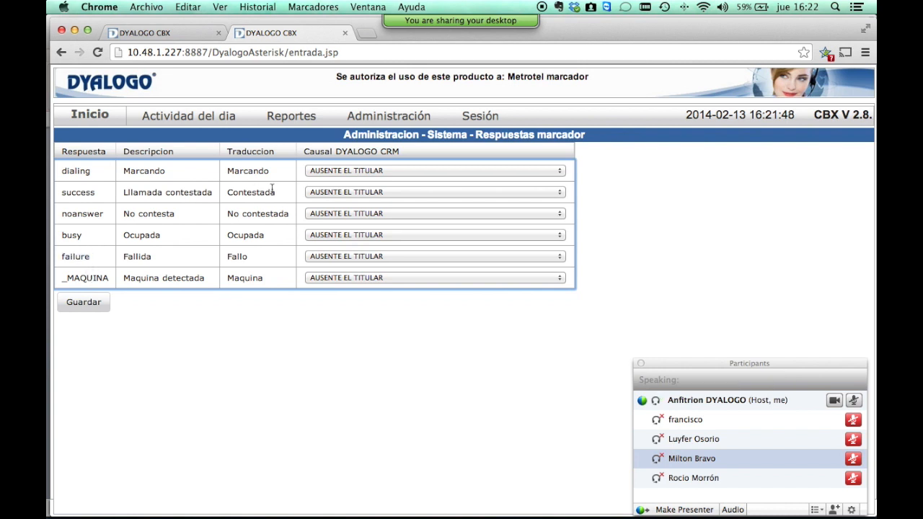
left_click(322, 173)
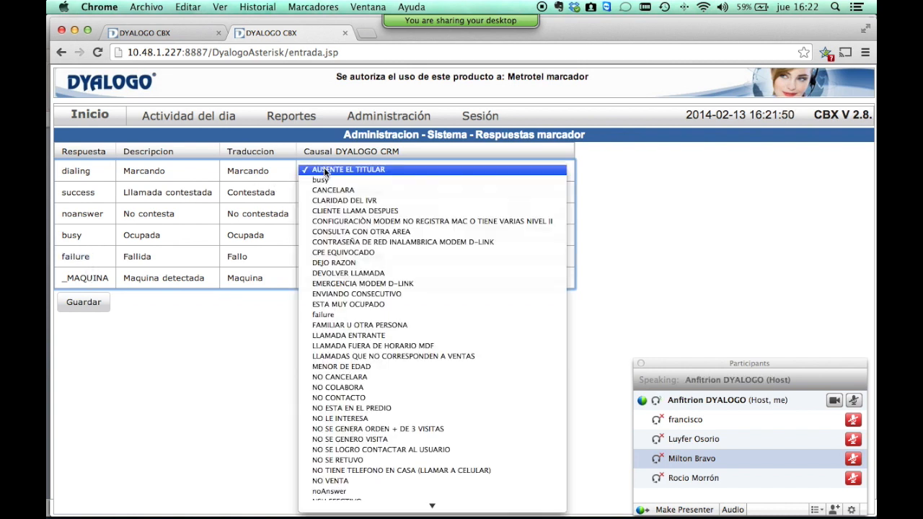
left_click(371, 294)
Map success to failure, busy to FAMILIAR U OTRA PERSONA, and failure and _MAQUINA to ESTA MUY OCUPADO.
left_click(375, 194)
left_click(387, 332)
left_click(375, 238)
left_click(404, 390)
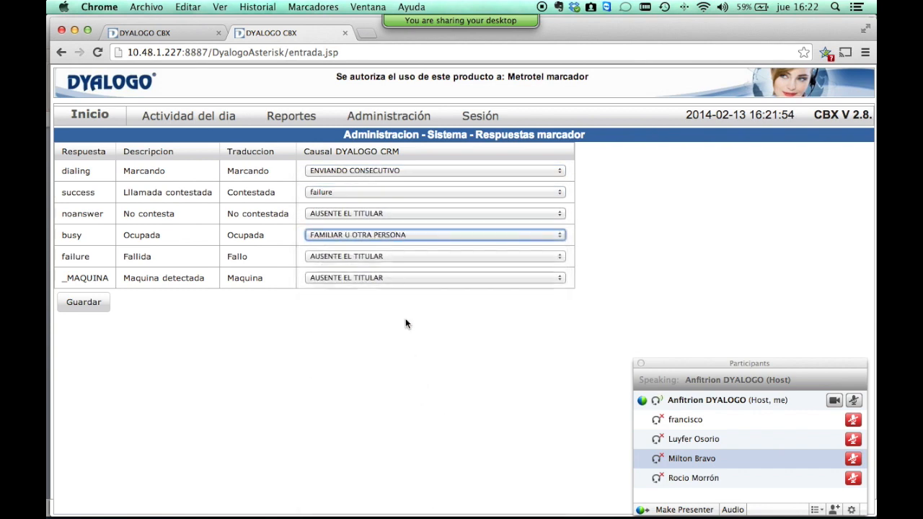
left_click(393, 256)
left_click(405, 390)
left_click(391, 286)
left_click(399, 277)
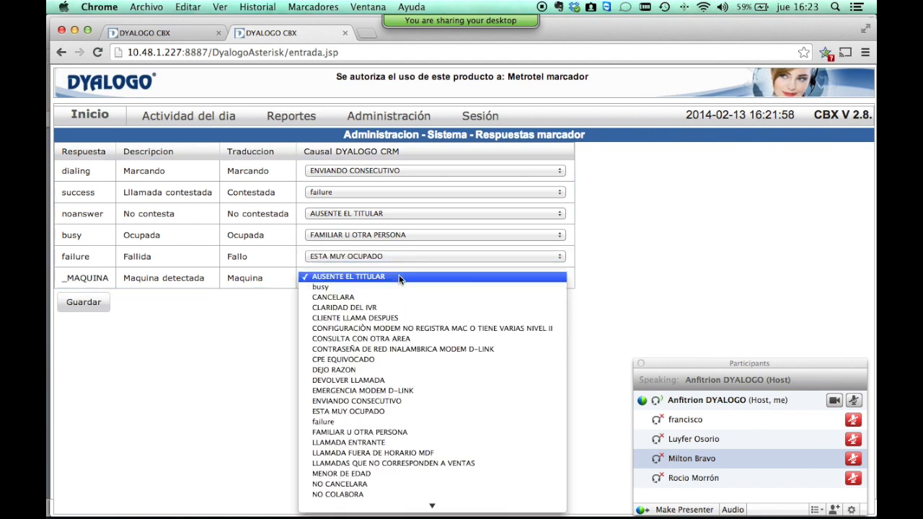
left_click(414, 411)
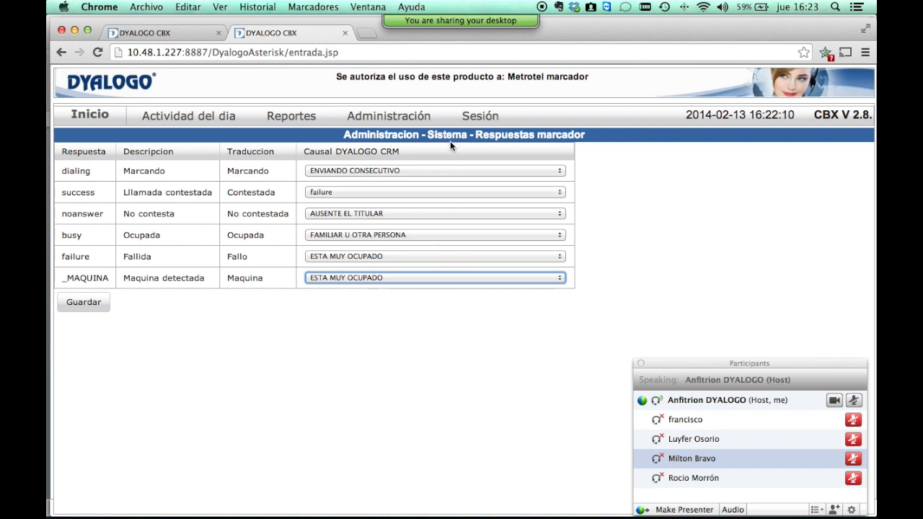
left_click(382, 124)
mouse_move(394, 398)
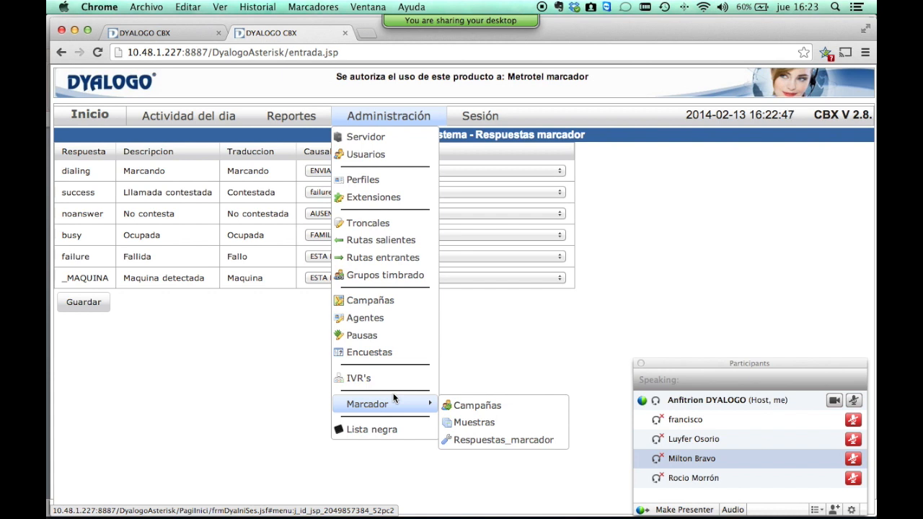
Create and save blacklist 'Lista' with action Colgar and comparator Comodin al principio y final.
left_click(393, 431)
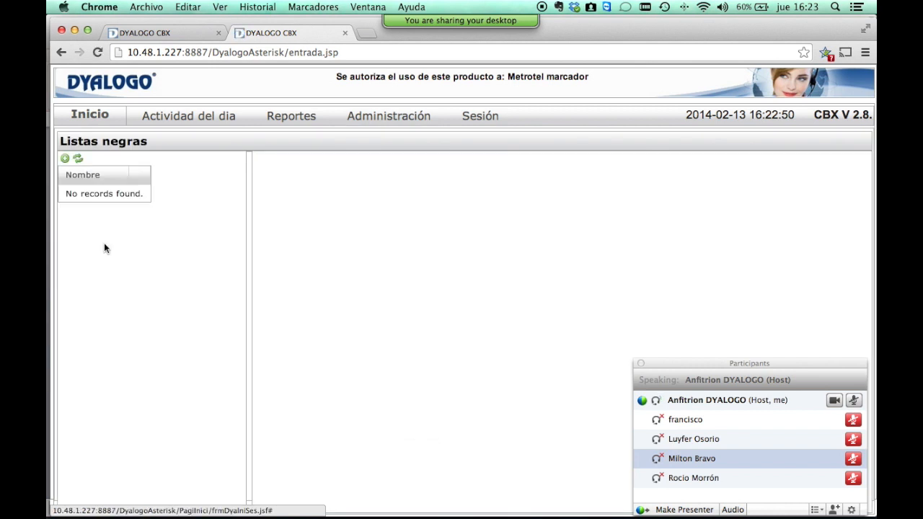
left_click(63, 159)
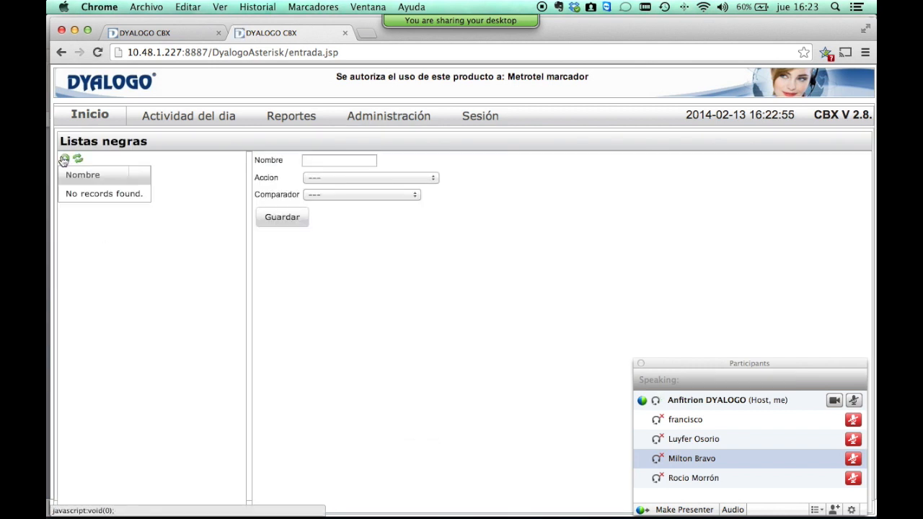
left_click(341, 160)
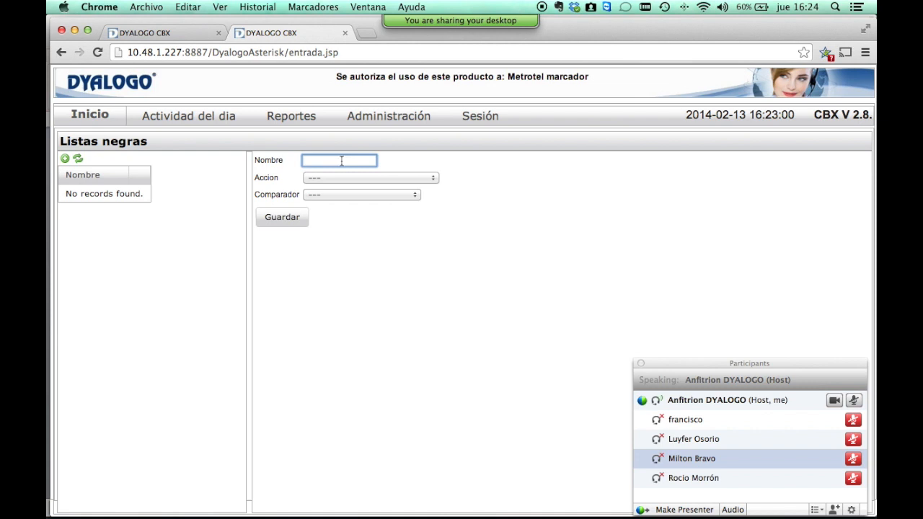
type("Lista")
left_click(412, 180)
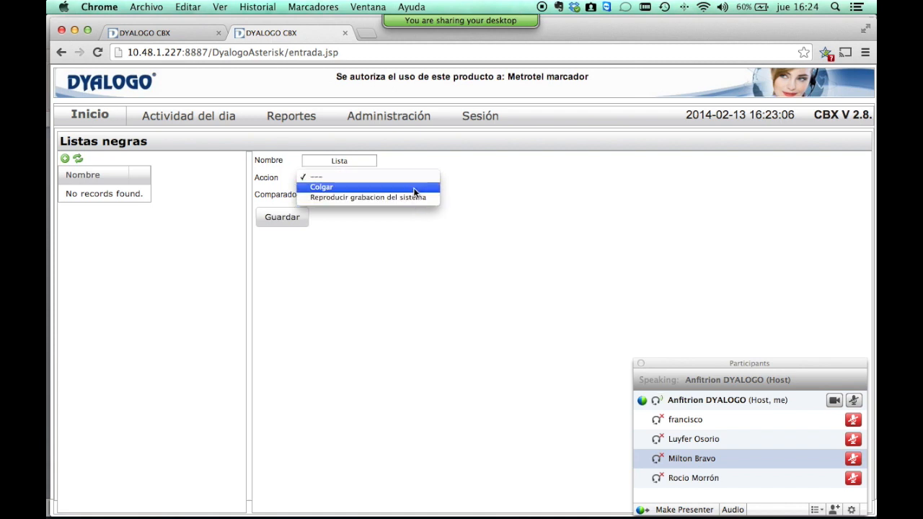
left_click(413, 189)
left_click(400, 195)
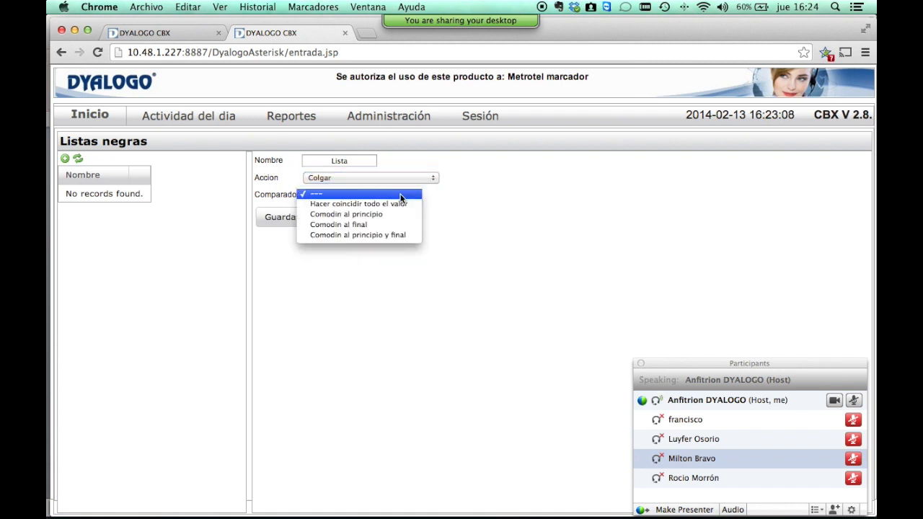
left_click(396, 235)
left_click(283, 220)
Expand Lista's blocked numbers section and start a new number entry.
left_click(854, 217)
left_click(286, 241)
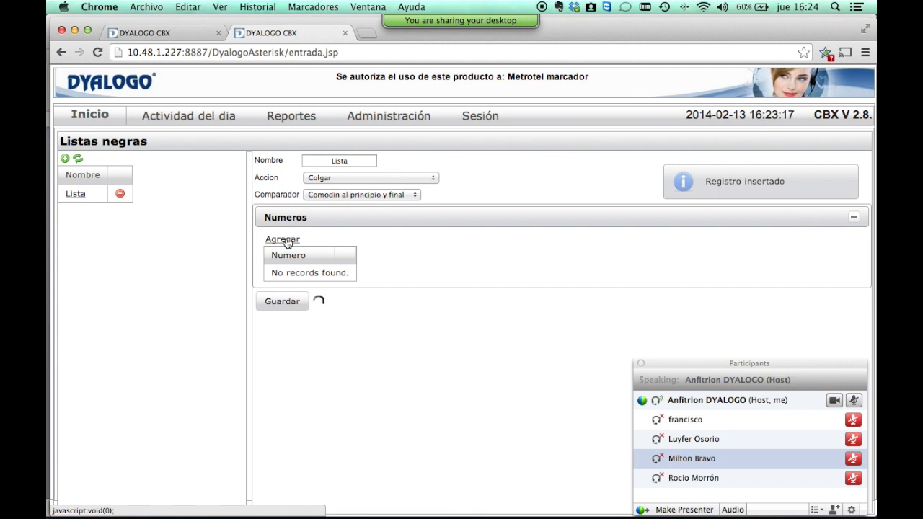
left_click(535, 325)
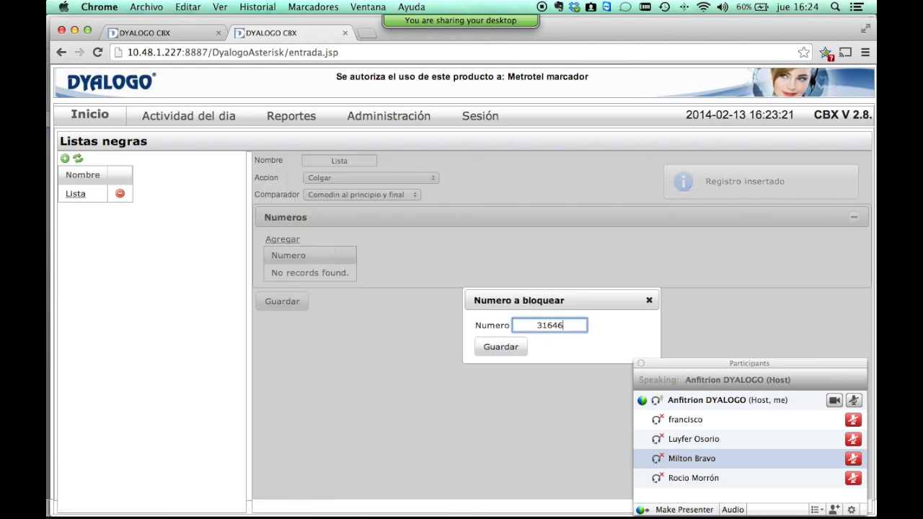
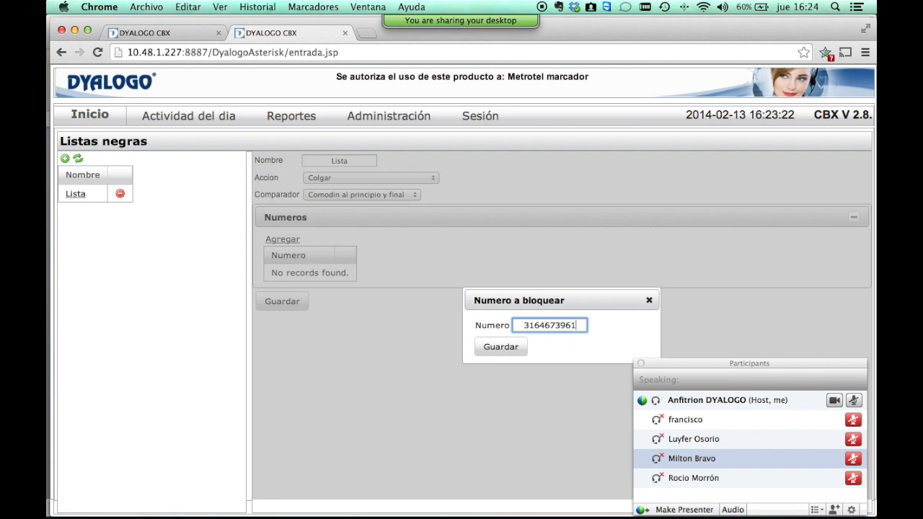
Enter a 10-digit mobile number to block, save it, and reload the Lista details.
left_click(514, 351)
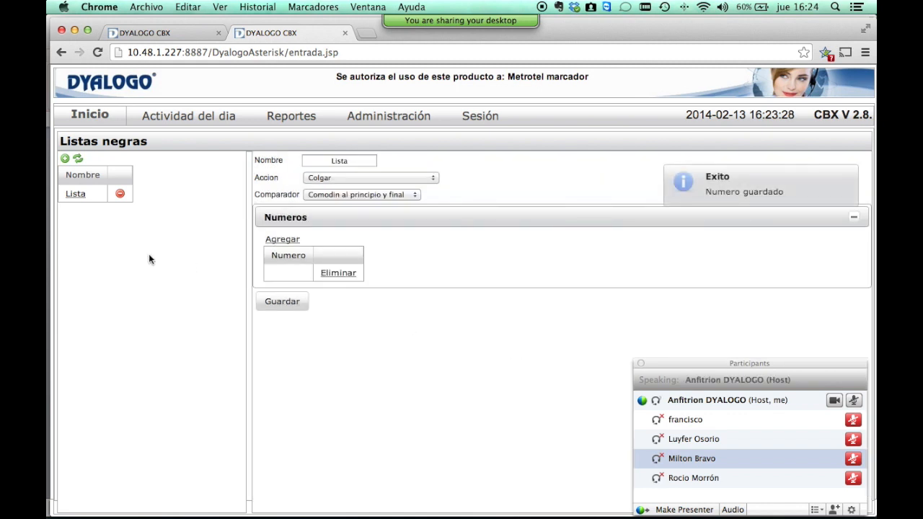
left_click(72, 194)
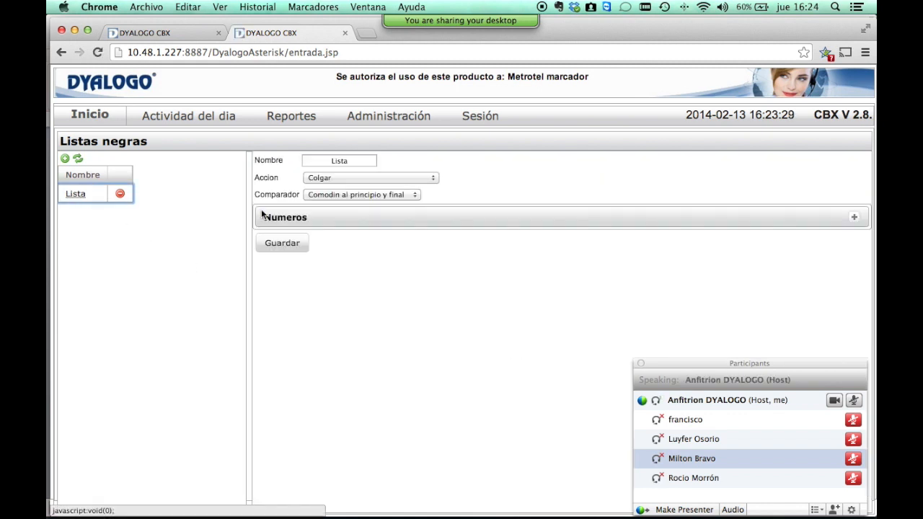
left_click(853, 217)
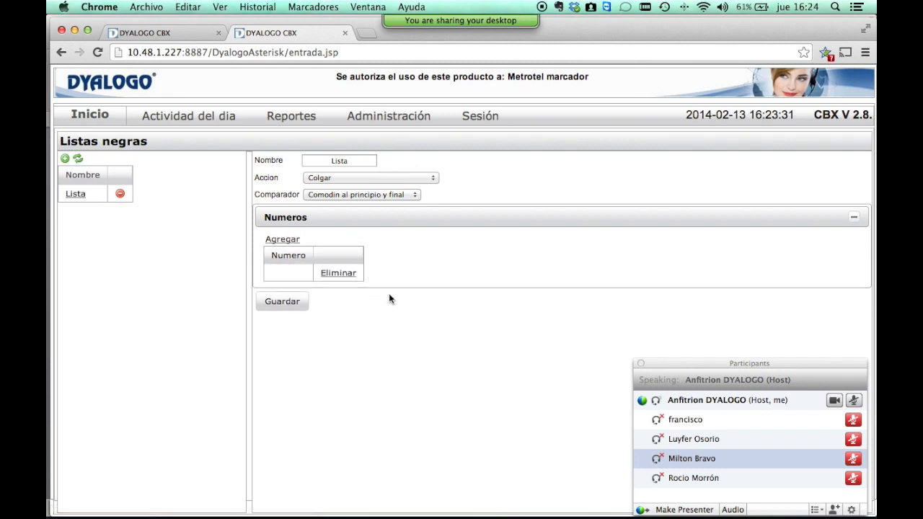
left_click(294, 276)
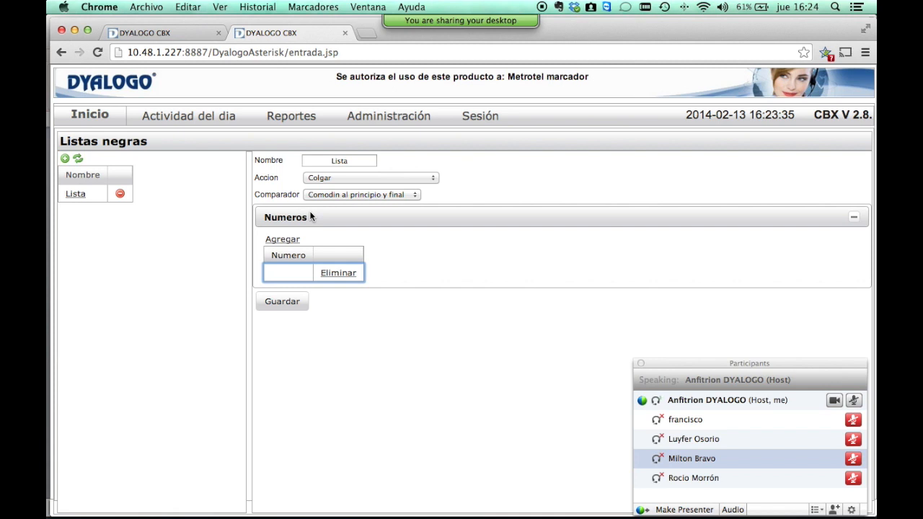
Add and save a second, shorter blocked number, then delete the empty number entry.
left_click(282, 239)
left_click(565, 325)
type("3123123")
left_click(520, 348)
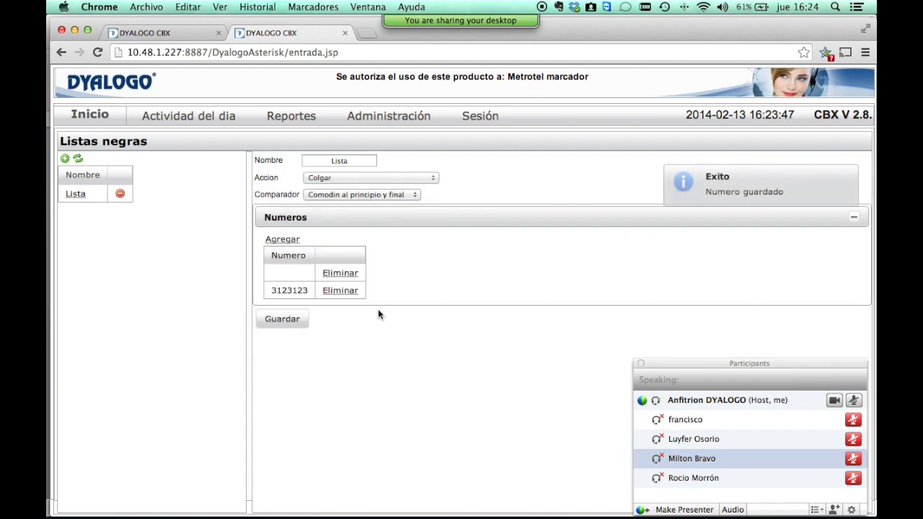
left_click(339, 276)
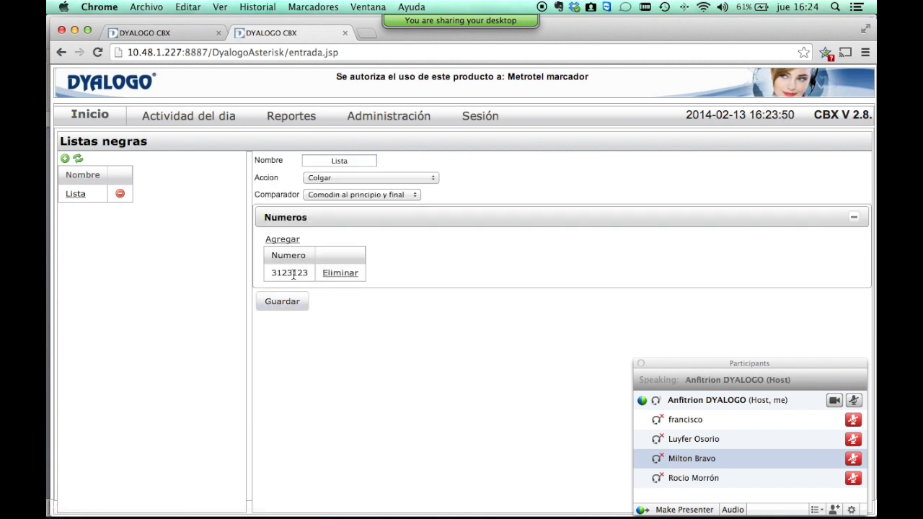
left_click(293, 274)
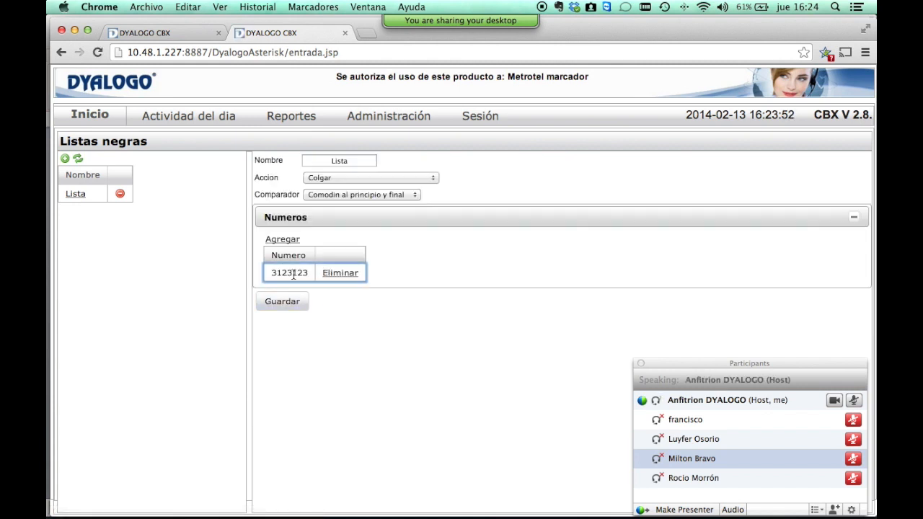
double_click(293, 274)
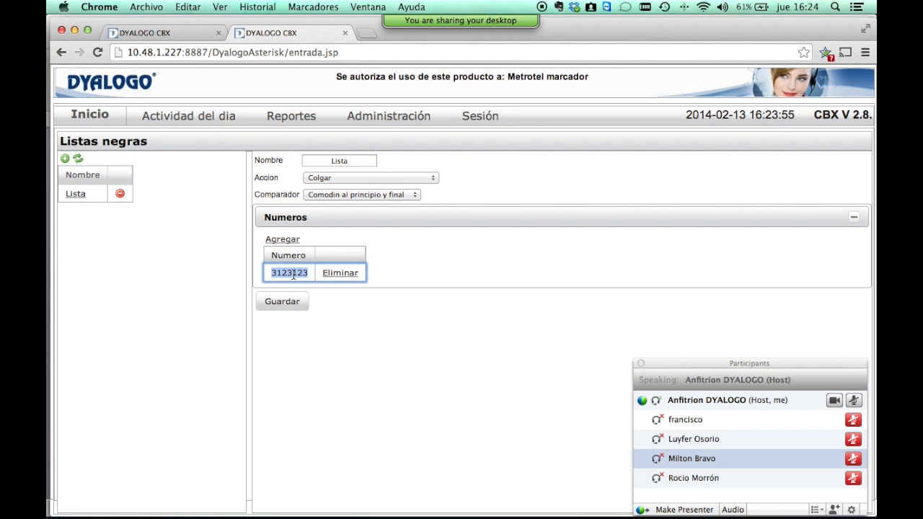